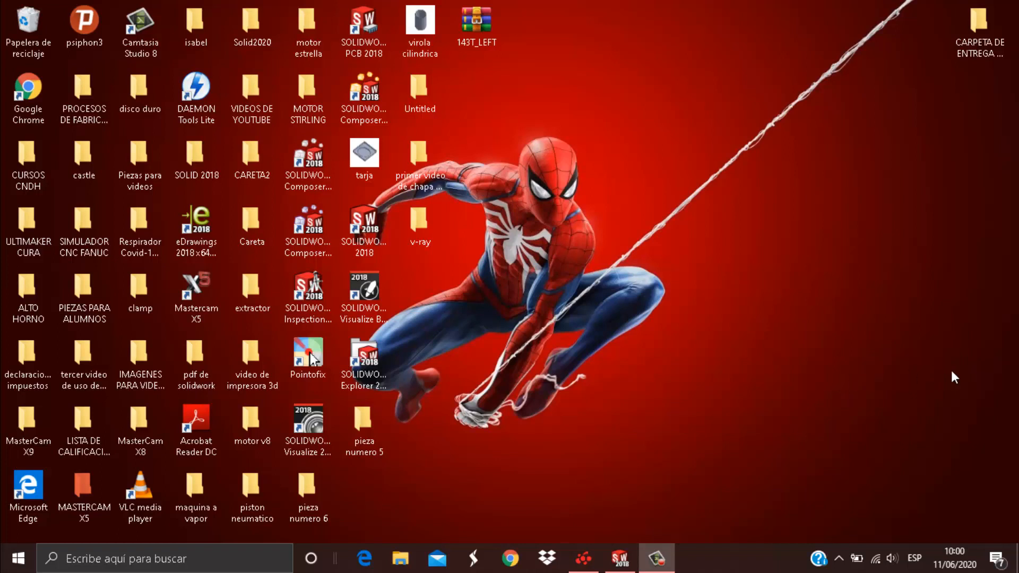
# Step: Switch to Google Chrome, search the web for "weg" and open the WEG homepage
pyautogui.click(510, 559)
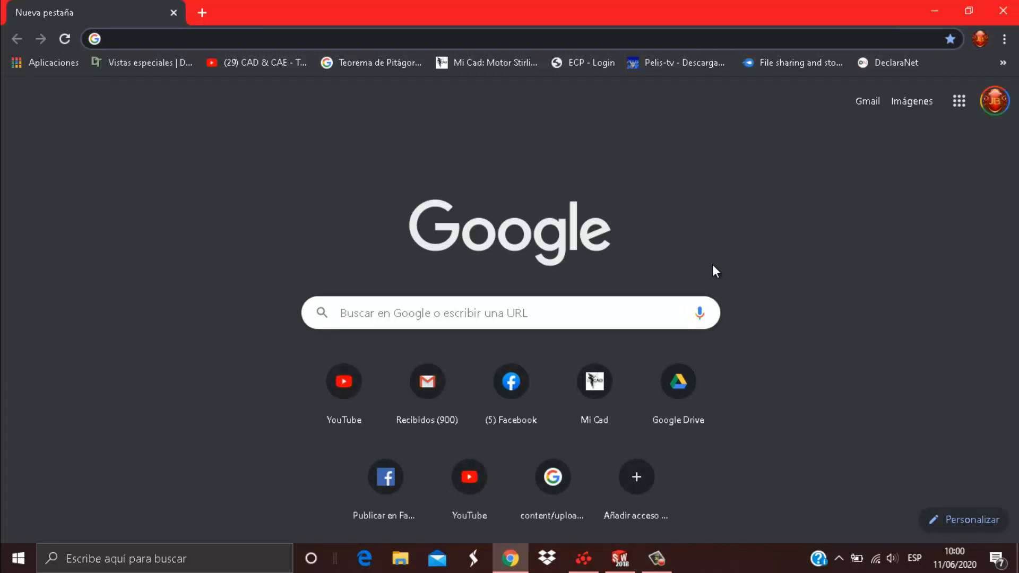
pyautogui.click(378, 40)
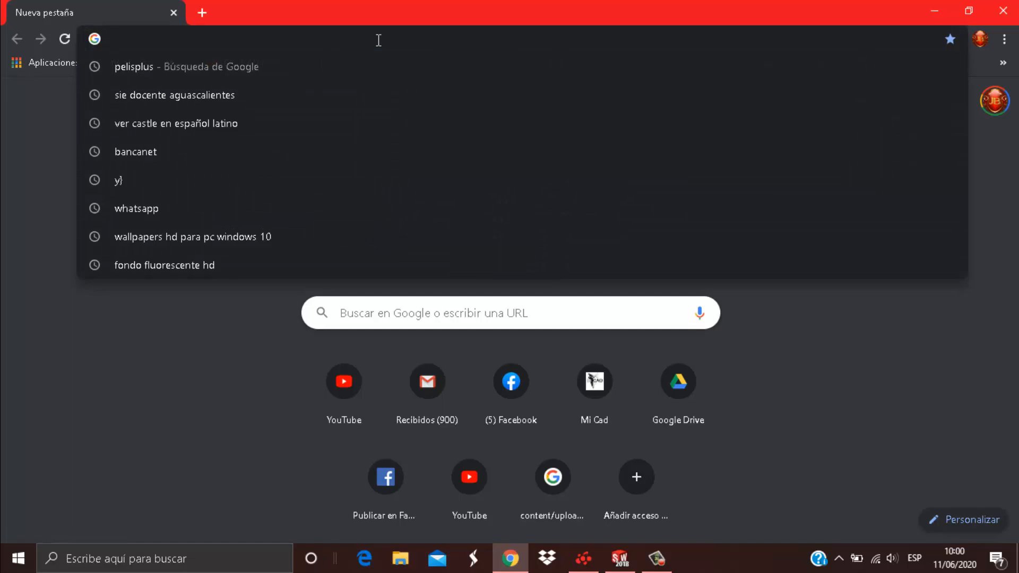
pyautogui.write('weg')
pyautogui.press('Return')
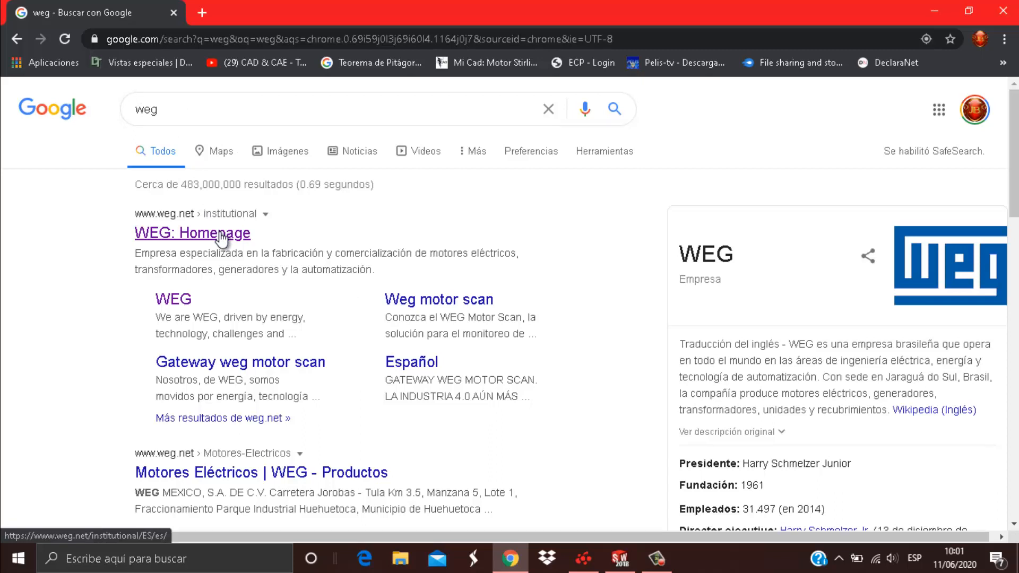
pyautogui.click(192, 237)
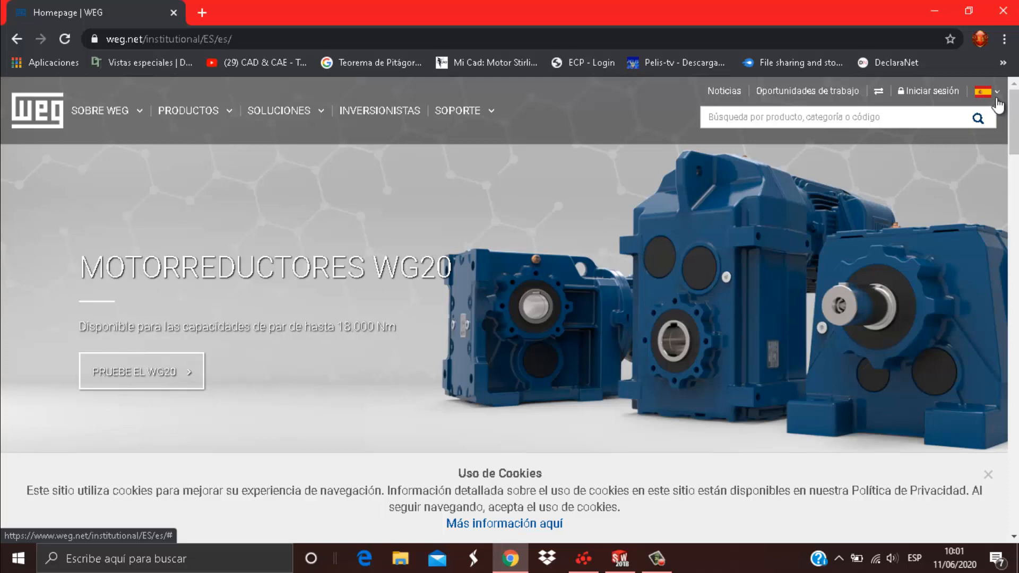
# Step: Change the WEG site's country of product application to Mexico
pyautogui.click(996, 101)
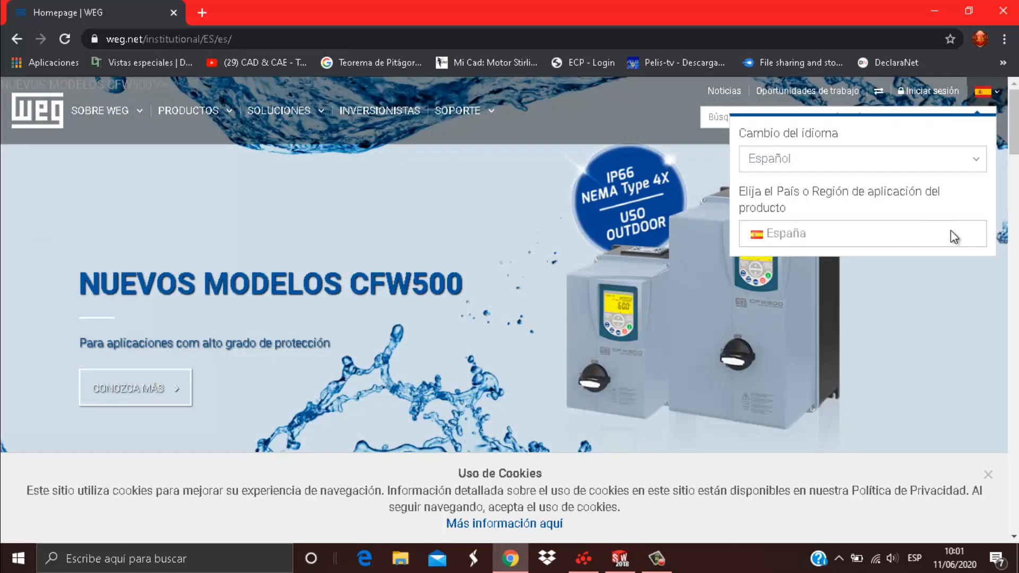
pyautogui.click(975, 236)
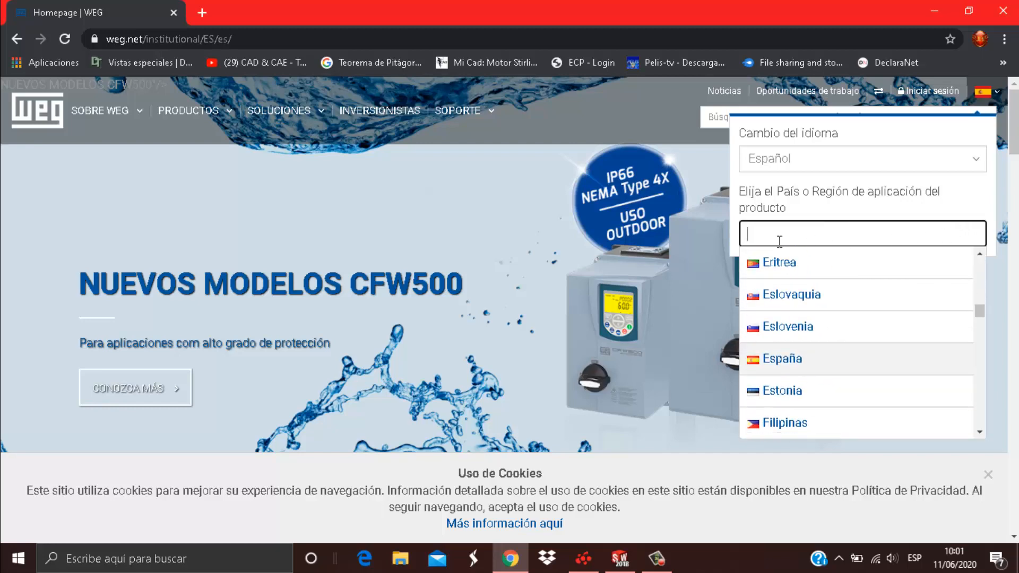
pyautogui.scroll(-10, 860, 342)
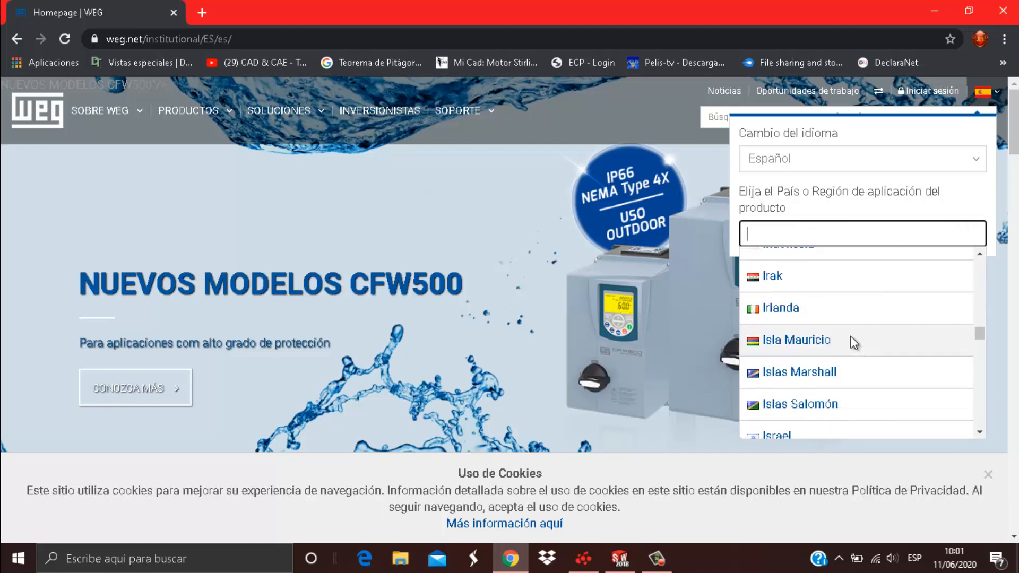
pyautogui.scroll(-15, 848, 337)
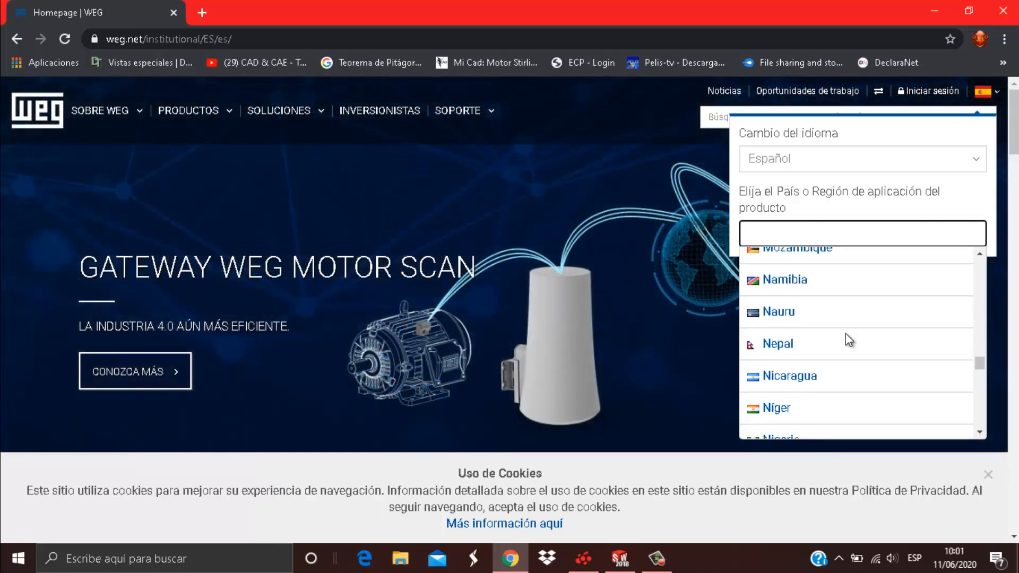
pyautogui.scroll(-7, 849, 341)
pyautogui.scroll(18, 849, 341)
pyautogui.click(826, 342)
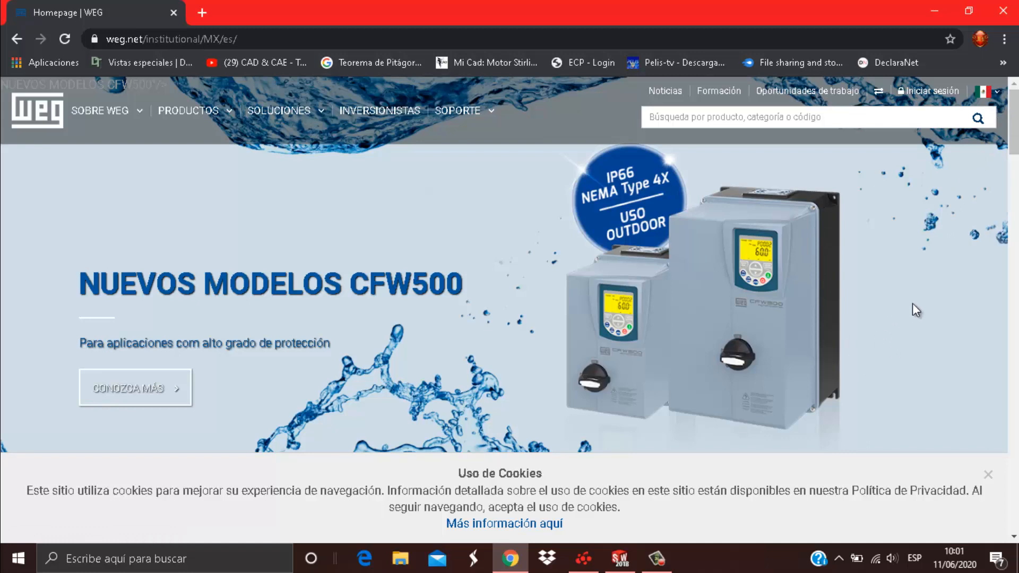
# Step: Open the electric motors CAD library (2D/3D drawings) listed in the download centre of the page footer
pyautogui.scroll(-15, 912, 304)
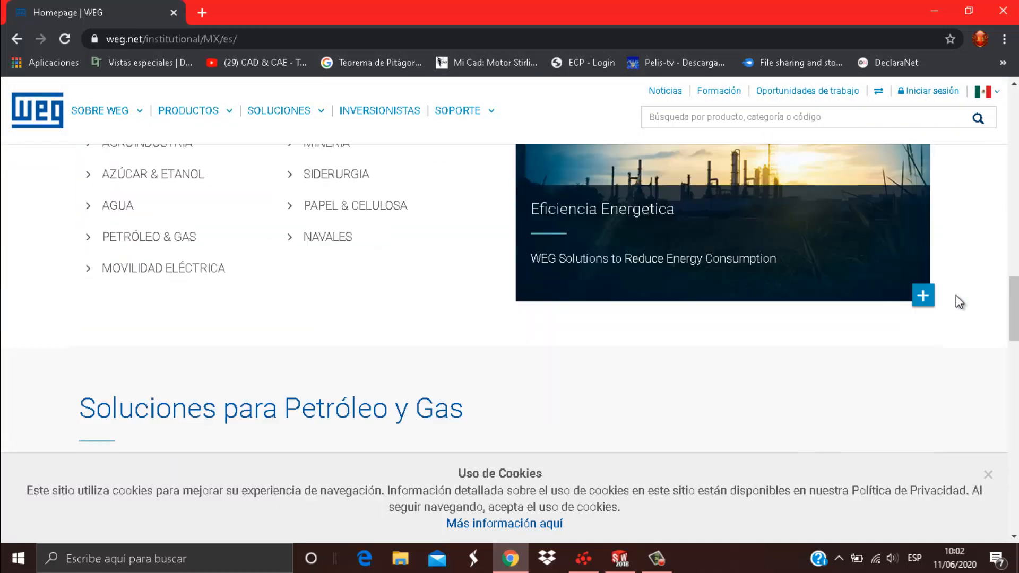
pyautogui.scroll(-8, 956, 295)
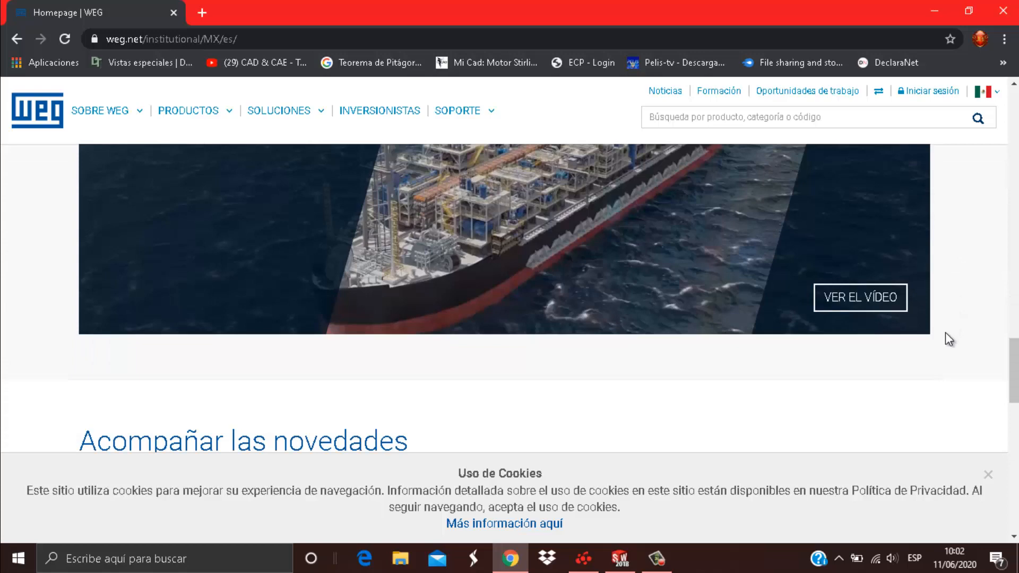
pyautogui.scroll(-10, 945, 337)
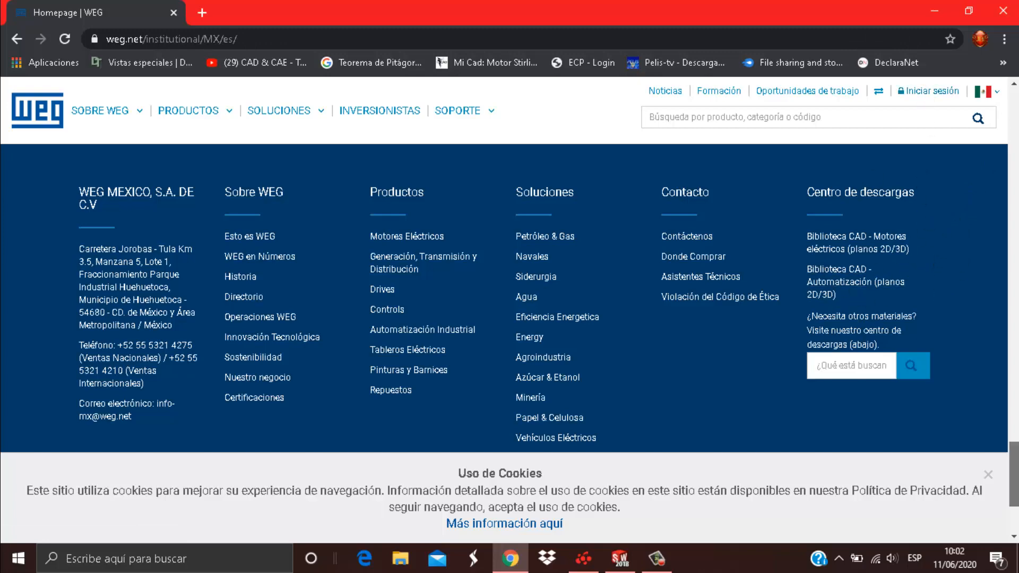
pyautogui.moveTo(1014, 489); pyautogui.dragTo(988, 523)
pyautogui.scroll(3, 860, 328)
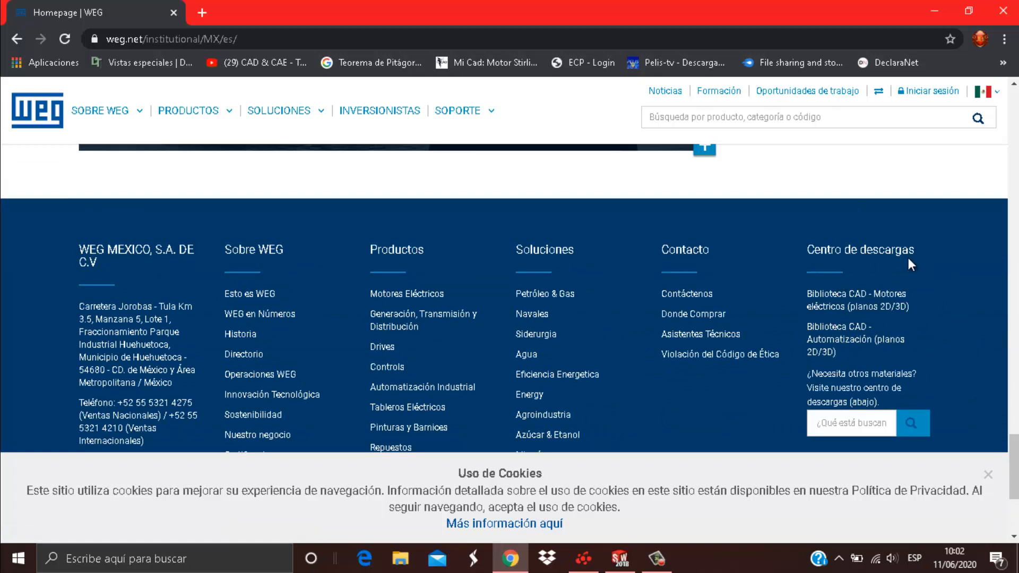
pyautogui.click(863, 310)
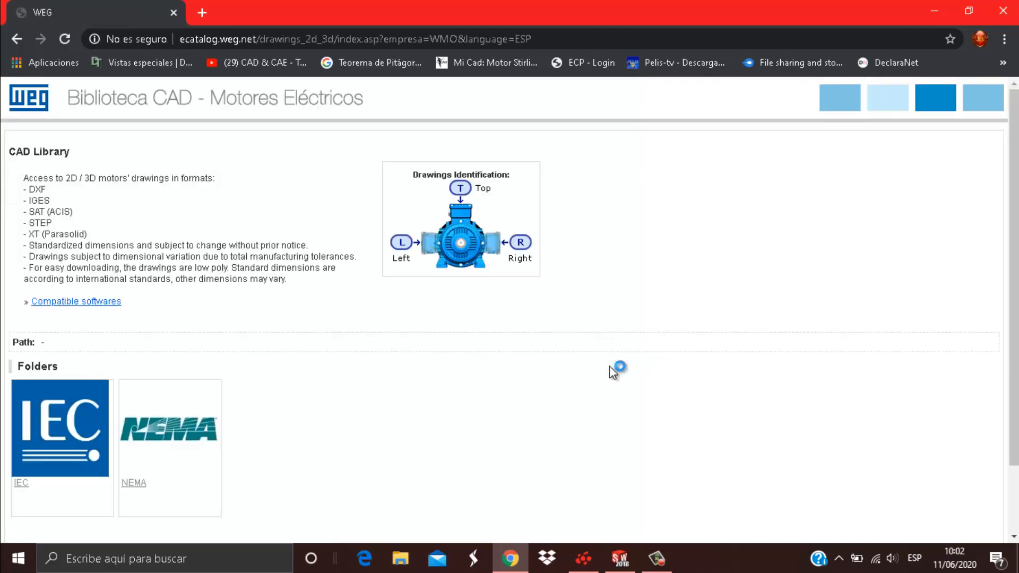
# Step: Open the NEMA folder of the CAD library and look through its motor families
pyautogui.scroll(-2, 319, 361)
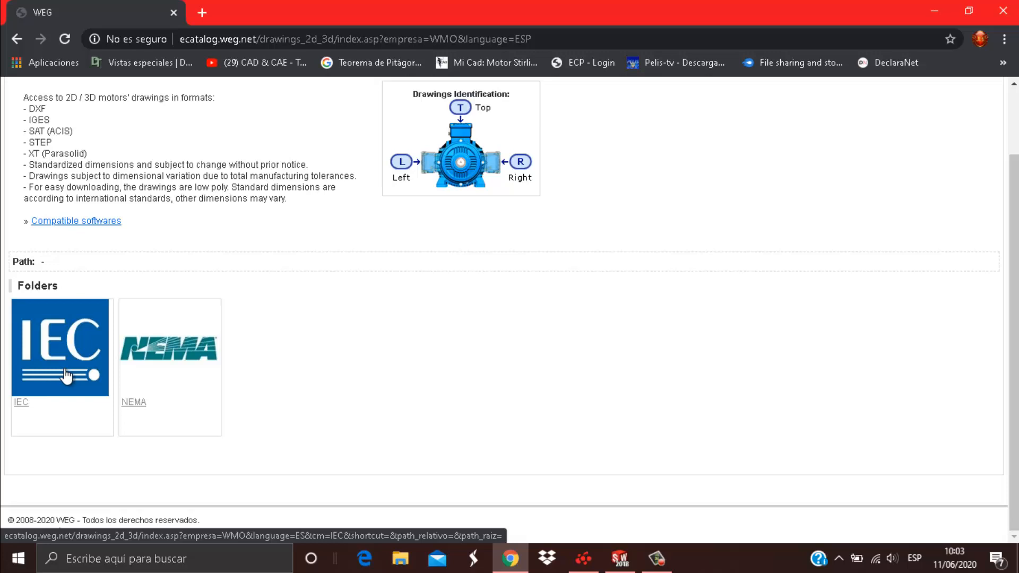
pyautogui.click(192, 364)
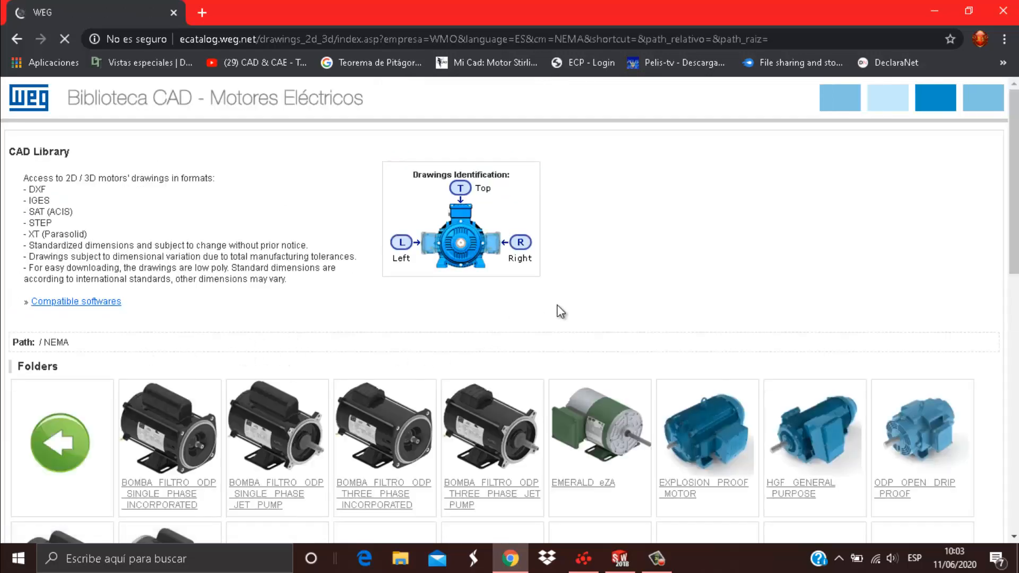
pyautogui.scroll(-3, 882, 336)
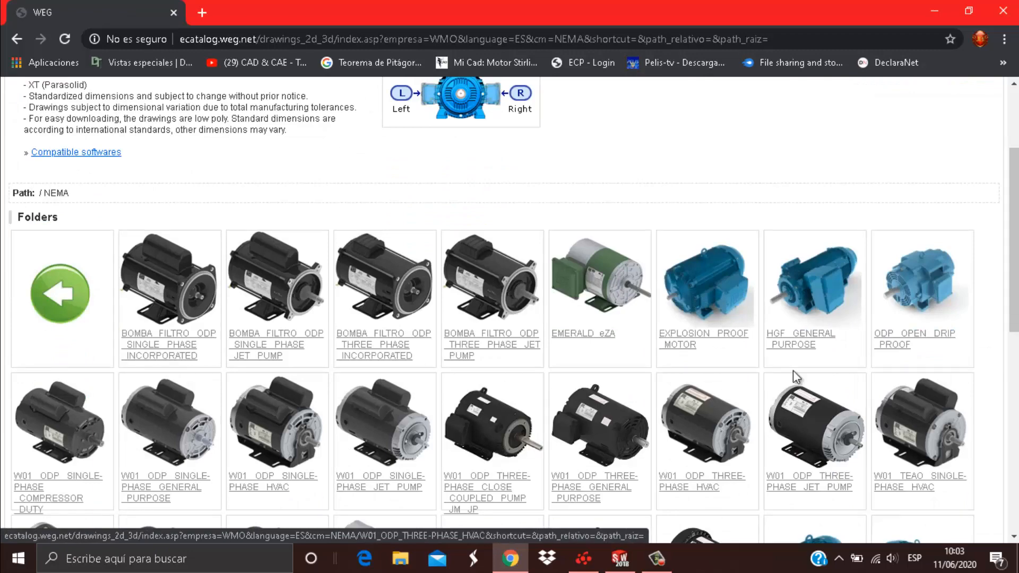
pyautogui.scroll(-5, 796, 377)
pyautogui.scroll(5, 759, 392)
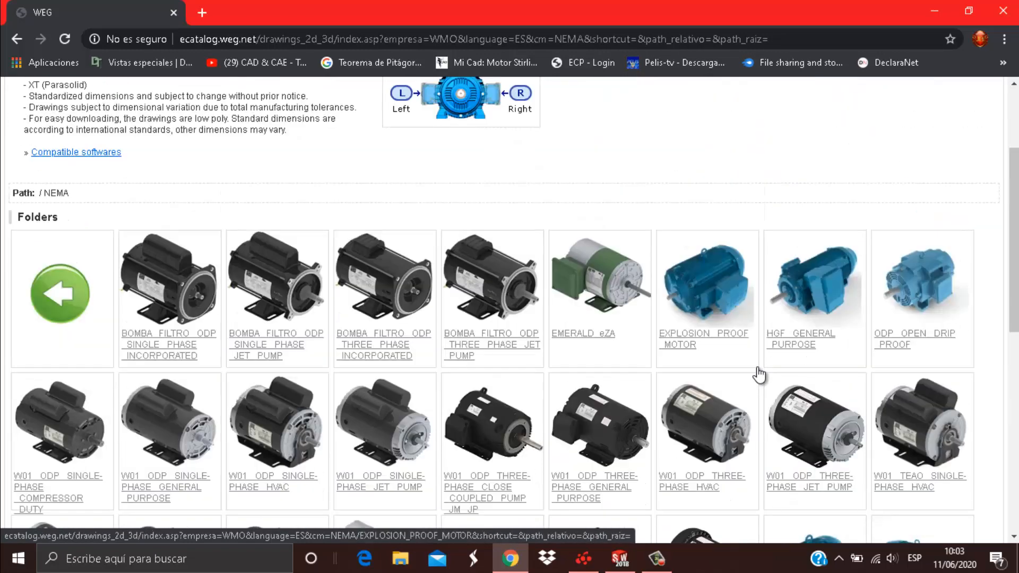
pyautogui.scroll(-5, 759, 375)
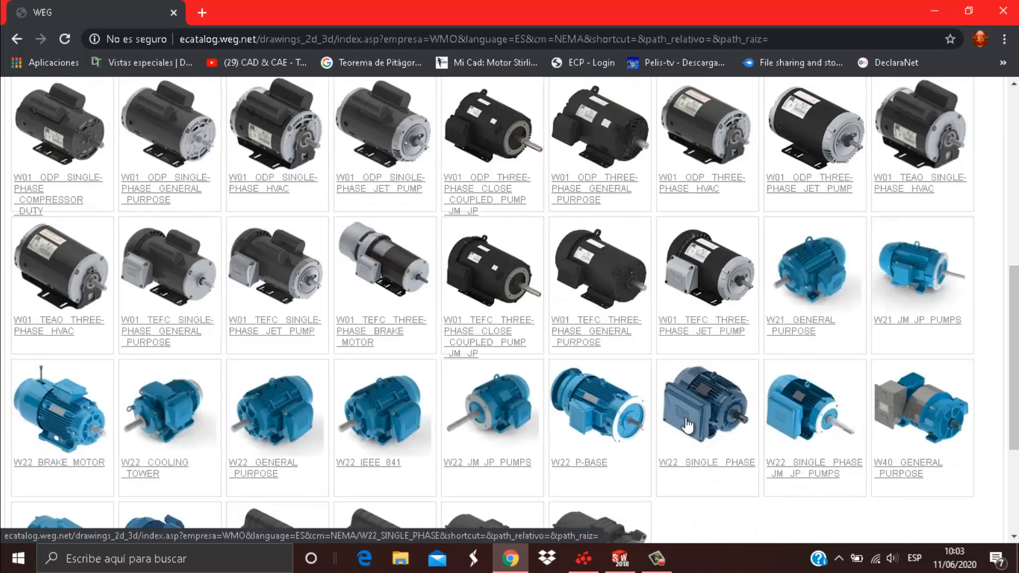
pyautogui.scroll(1, 531, 345)
pyautogui.scroll(1, 547, 374)
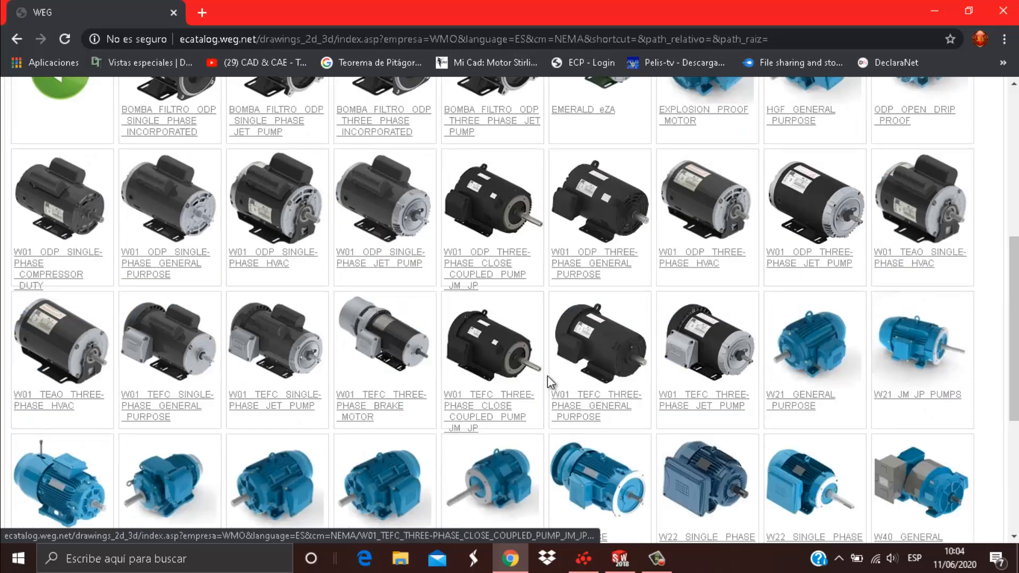
pyautogui.scroll(3, 547, 375)
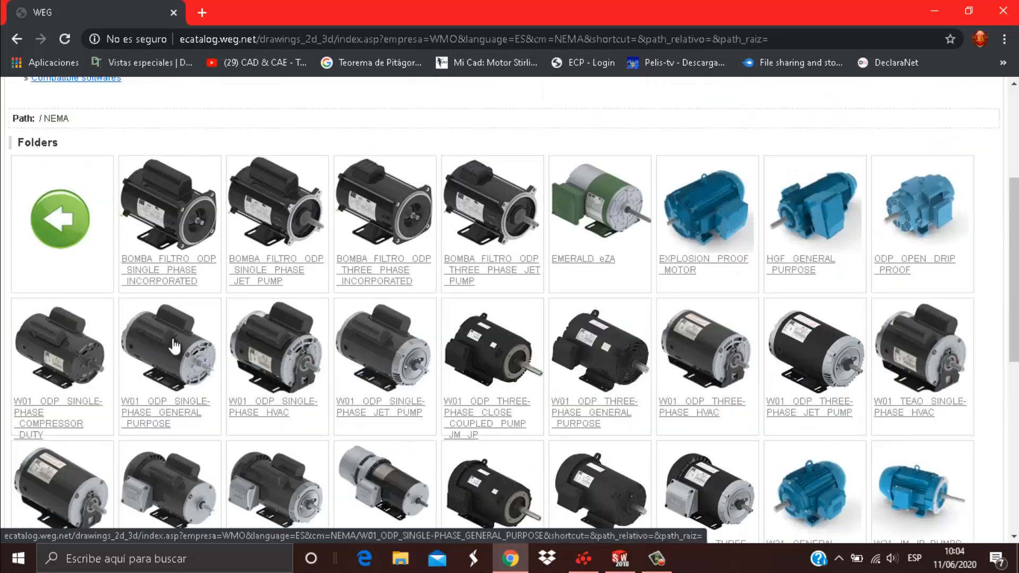
pyautogui.scroll(-3, 175, 346)
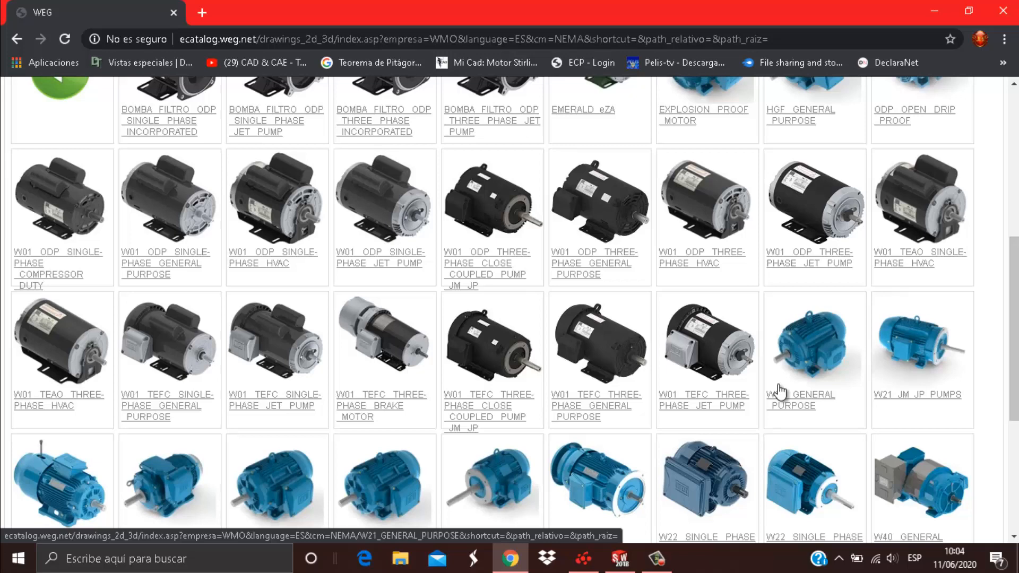
pyautogui.scroll(1, 836, 384)
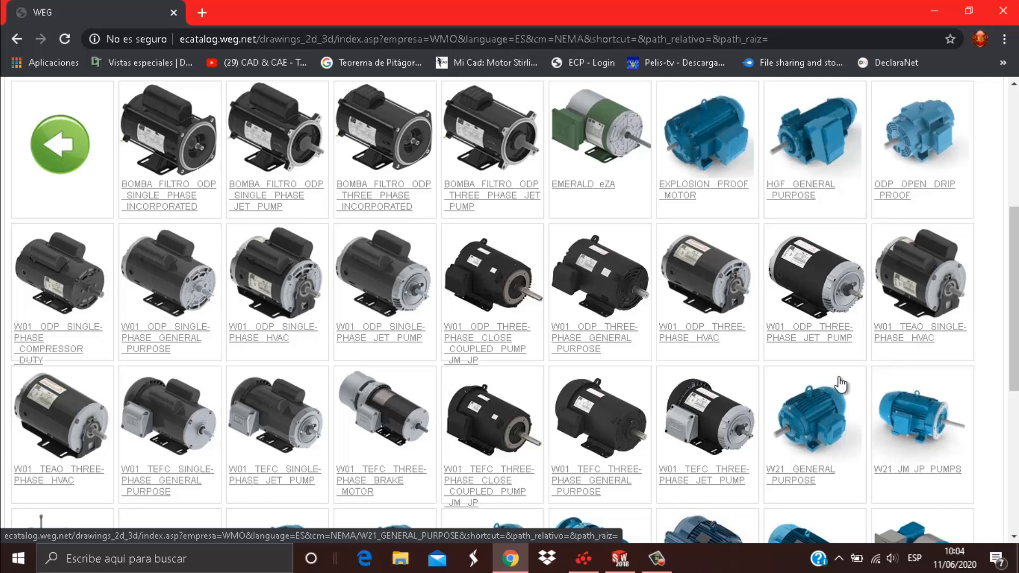
pyautogui.scroll(1, 840, 384)
pyautogui.scroll(-3, 870, 361)
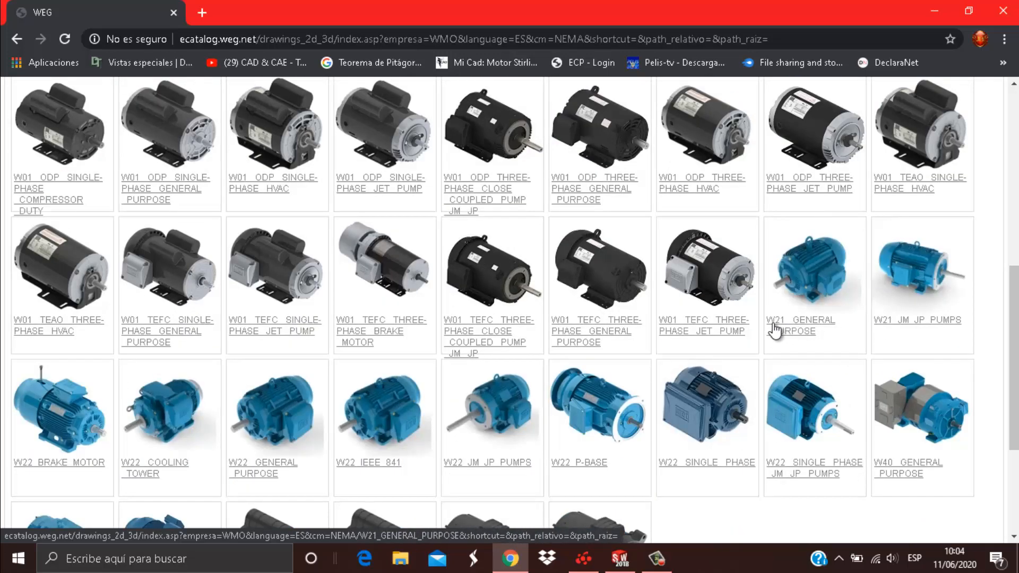
# Step: Open the W21_GENERAL_PURPOSE motor family and go into its 01_FRAME_143T folder
pyautogui.click(796, 333)
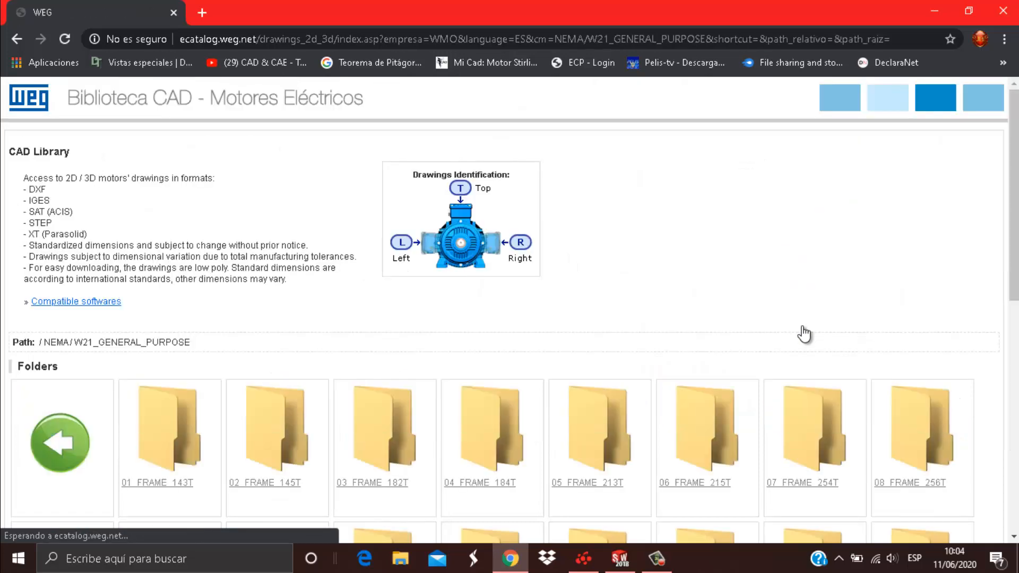
pyautogui.scroll(-1, 801, 301)
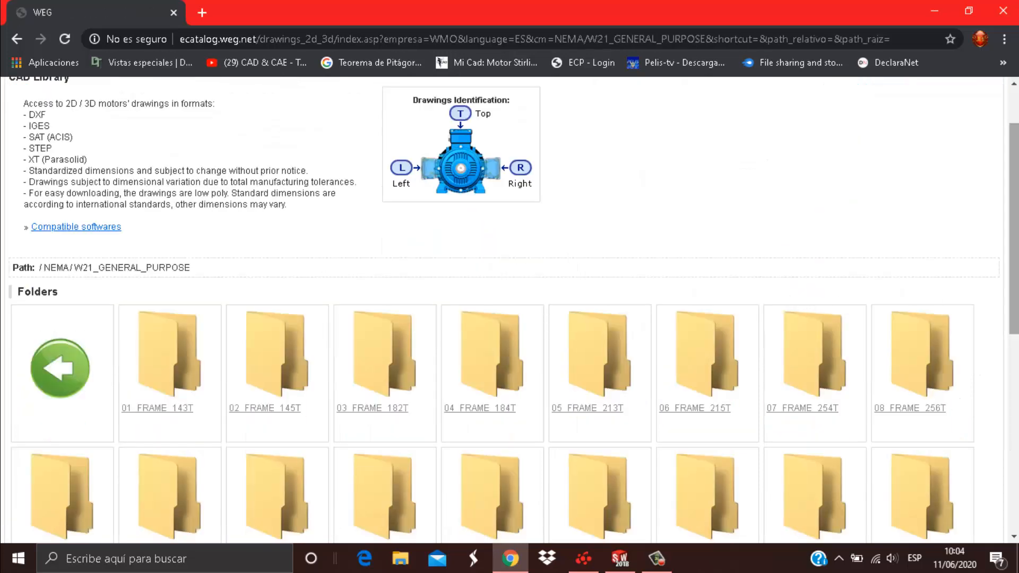
pyautogui.scroll(-1, 1009, 281)
pyautogui.scroll(-4, 371, 252)
pyautogui.scroll(3, 326, 246)
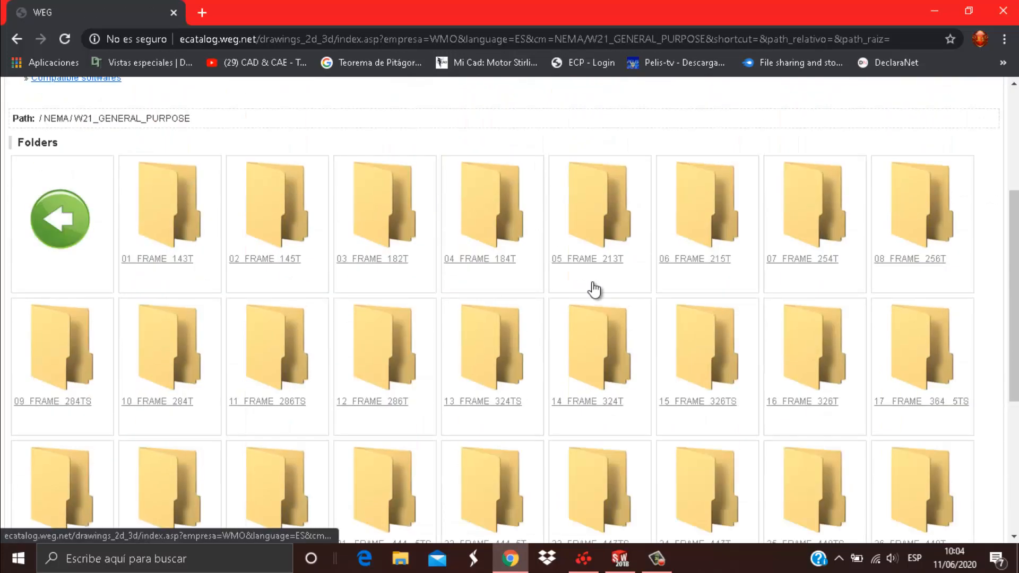
pyautogui.scroll(-1, 291, 386)
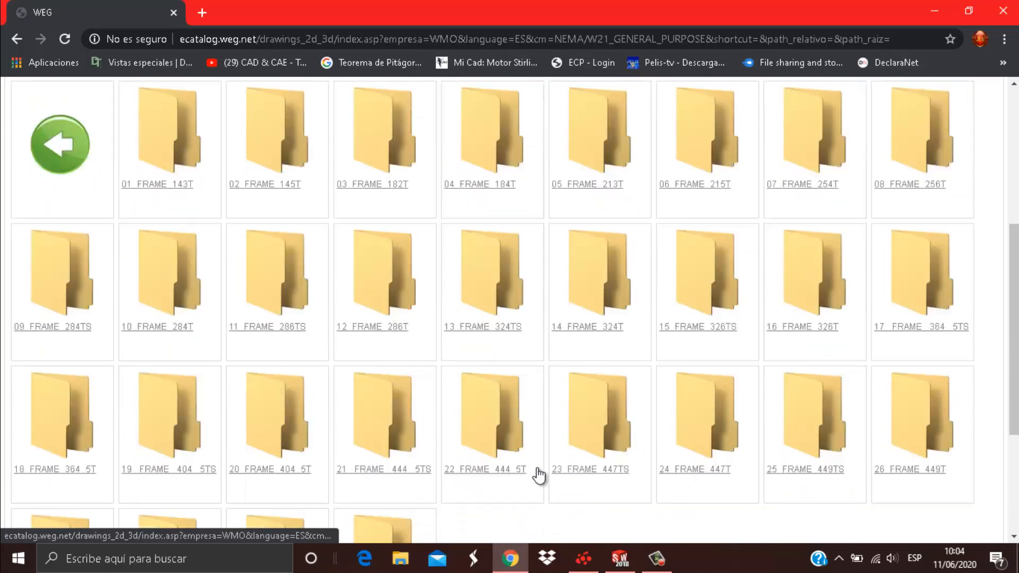
pyautogui.scroll(1, 858, 264)
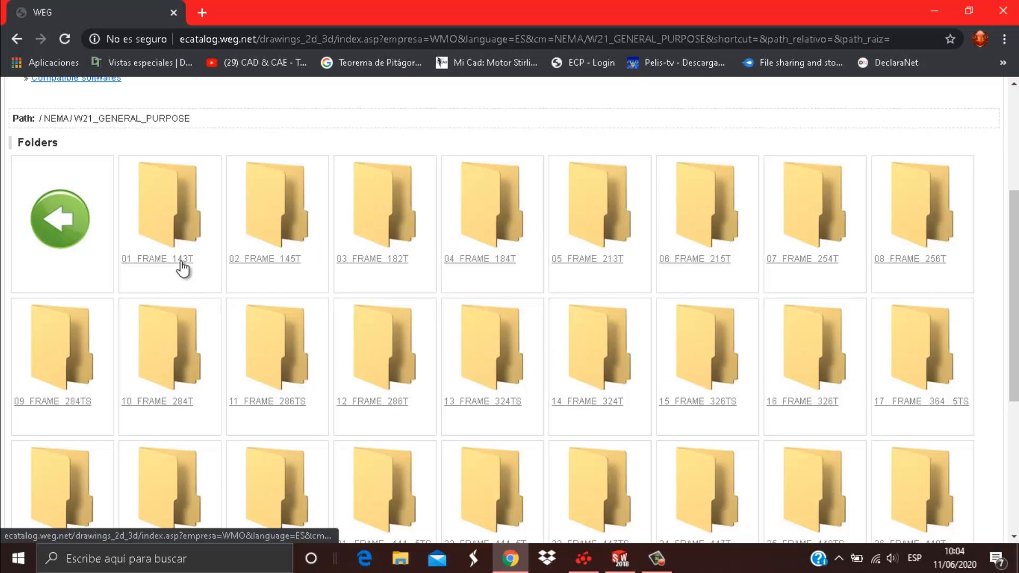
pyautogui.click(173, 230)
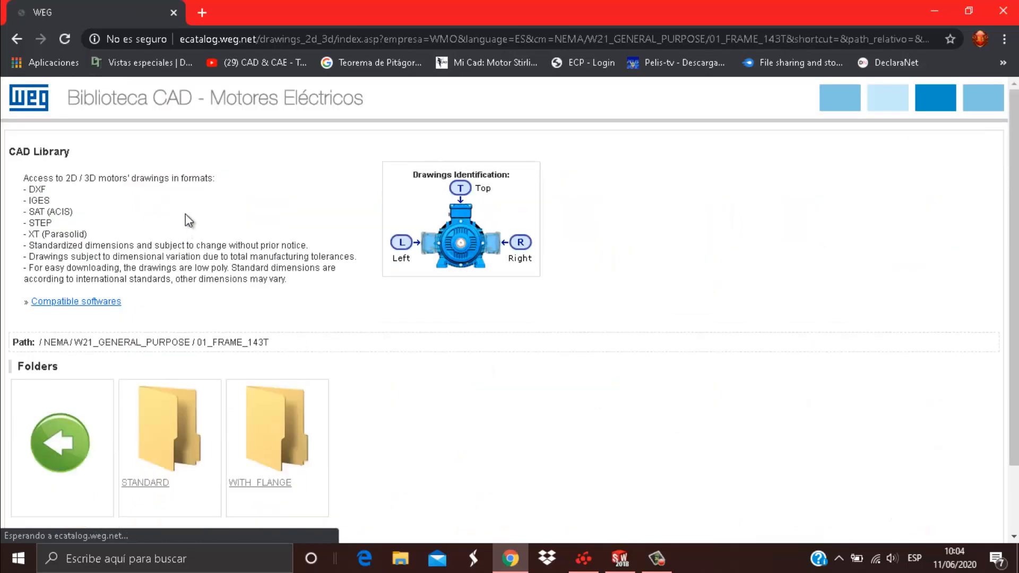
# Step: Examine the file formats offered in the STANDARD folder of frame 143T, and return to the frame's folders
pyautogui.scroll(-2, 386, 399)
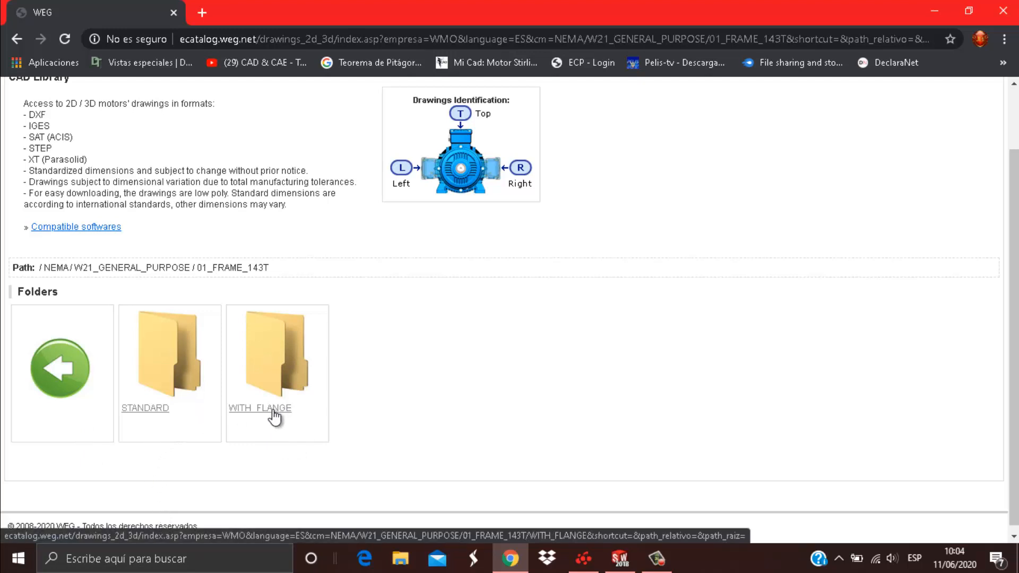
pyautogui.click(161, 410)
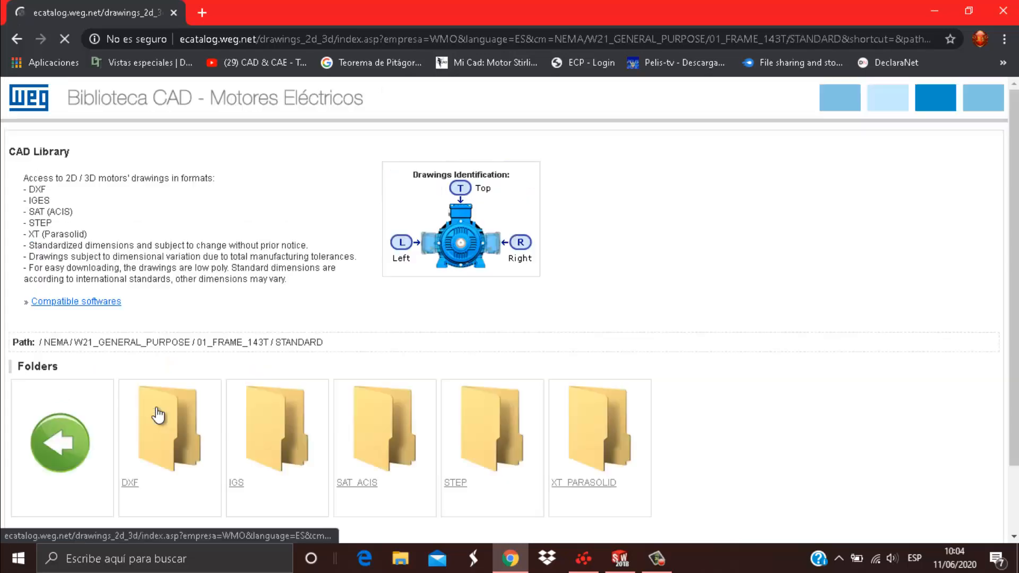
pyautogui.scroll(-2, 421, 414)
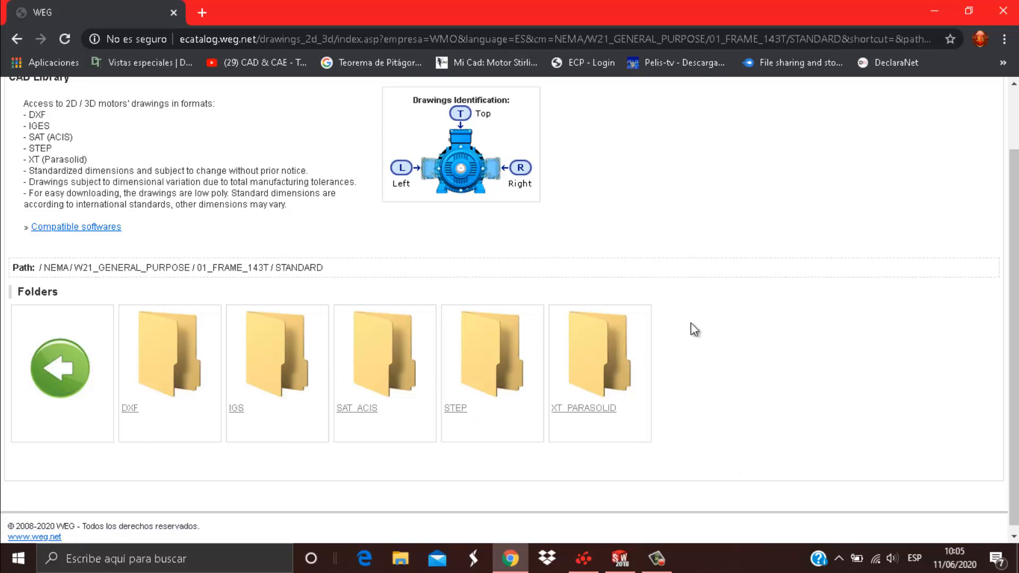
pyautogui.click(17, 39)
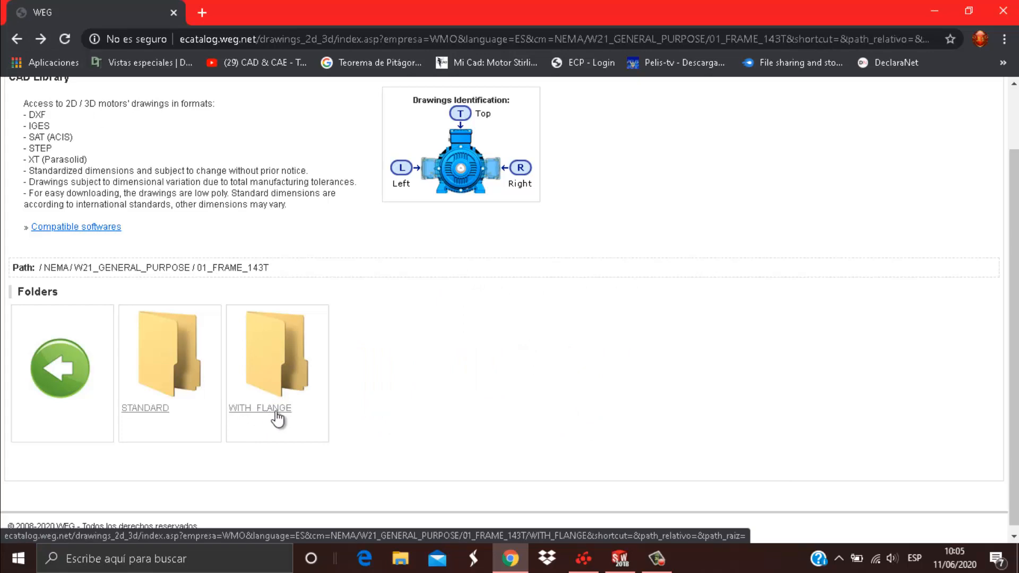
# Step: Open the WITH_FLANGE folder of frame 143T to see its mounting variants
pyautogui.click(277, 417)
pyautogui.scroll(-2, 361, 423)
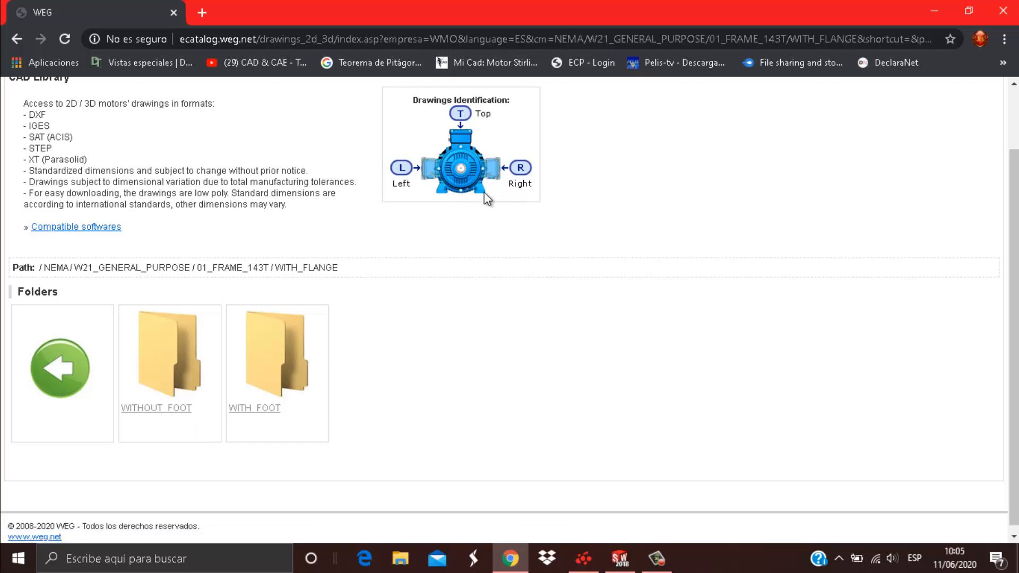
# Step: Open the WITH_FOOT variant of the flanged 143T motor, go into FLANGE_FC-NEMA, and open its XT_PARASOLID folder
pyautogui.click(280, 408)
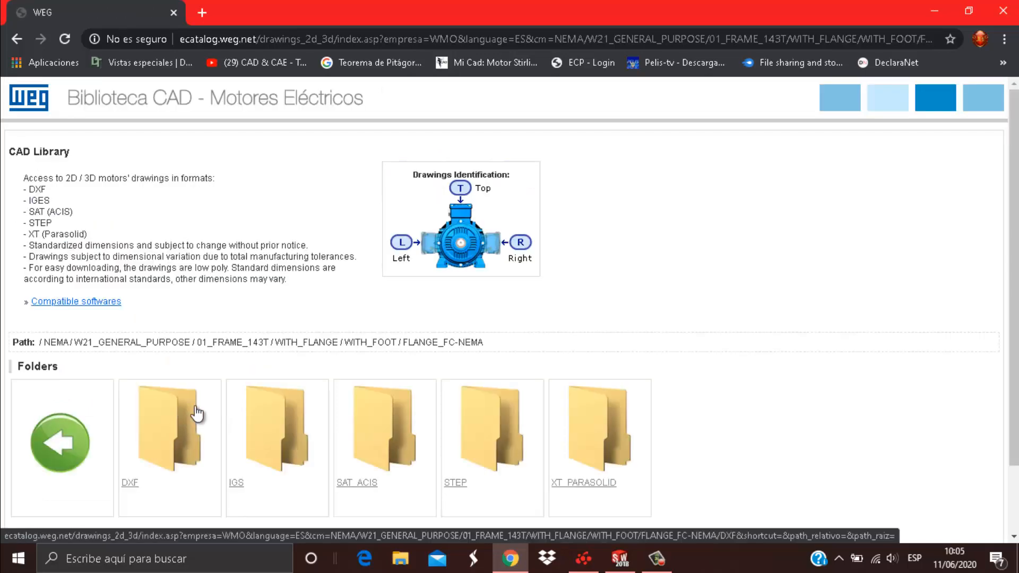
pyautogui.scroll(-2, 477, 425)
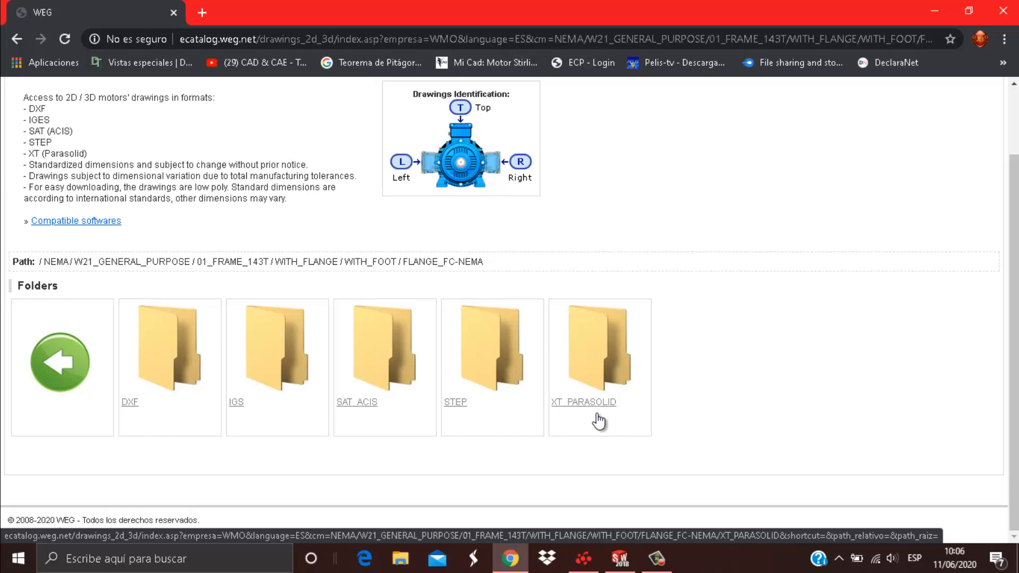
pyautogui.click(615, 406)
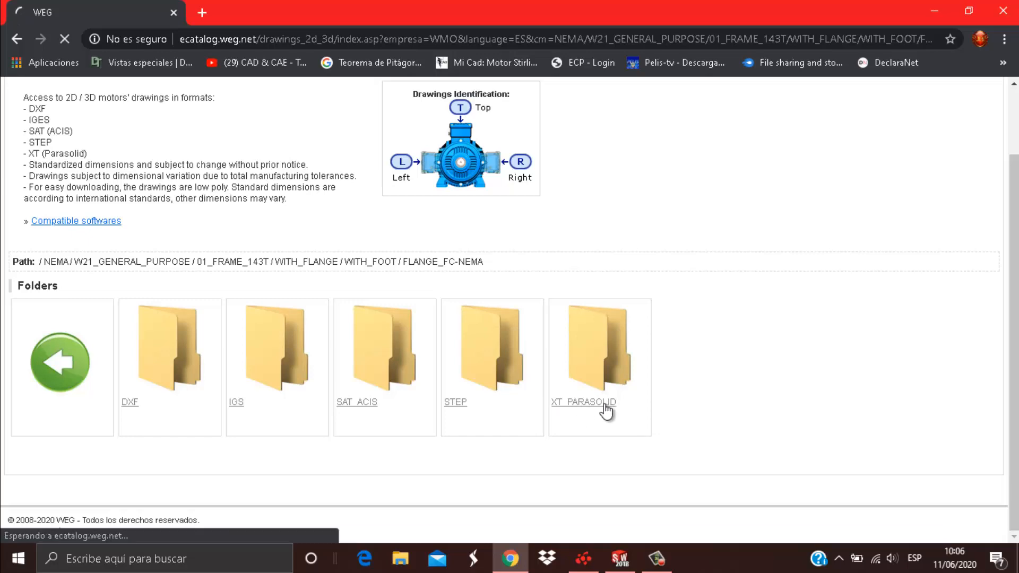
pyautogui.scroll(-3, 324, 399)
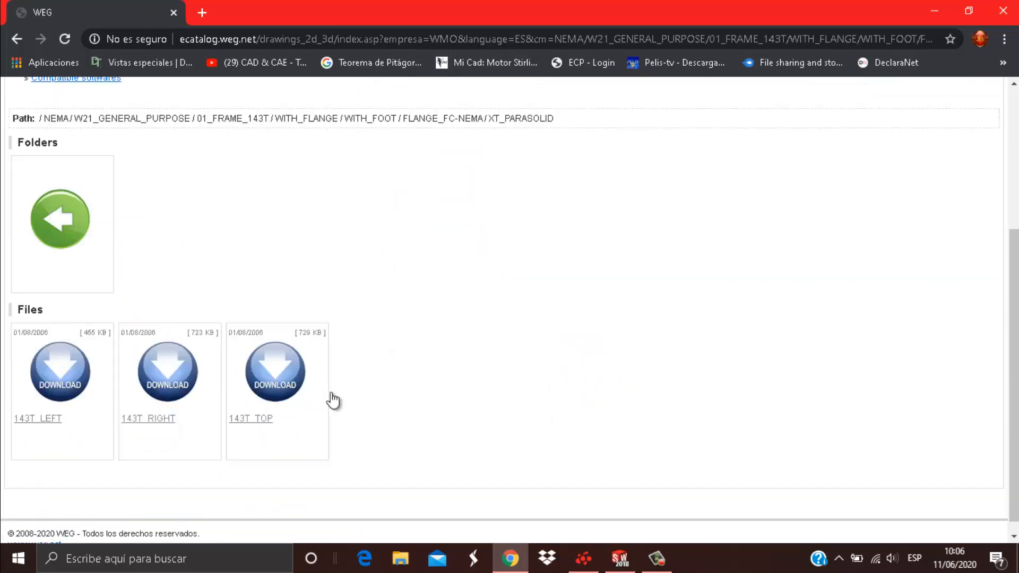
# Step: Compare the Left, Right and Top file variants with the drawings identification diagram, and download the 143T_RIGHT Parasolid file
pyautogui.scroll(1, 382, 396)
pyautogui.scroll(-2, 378, 396)
pyautogui.scroll(5, 602, 409)
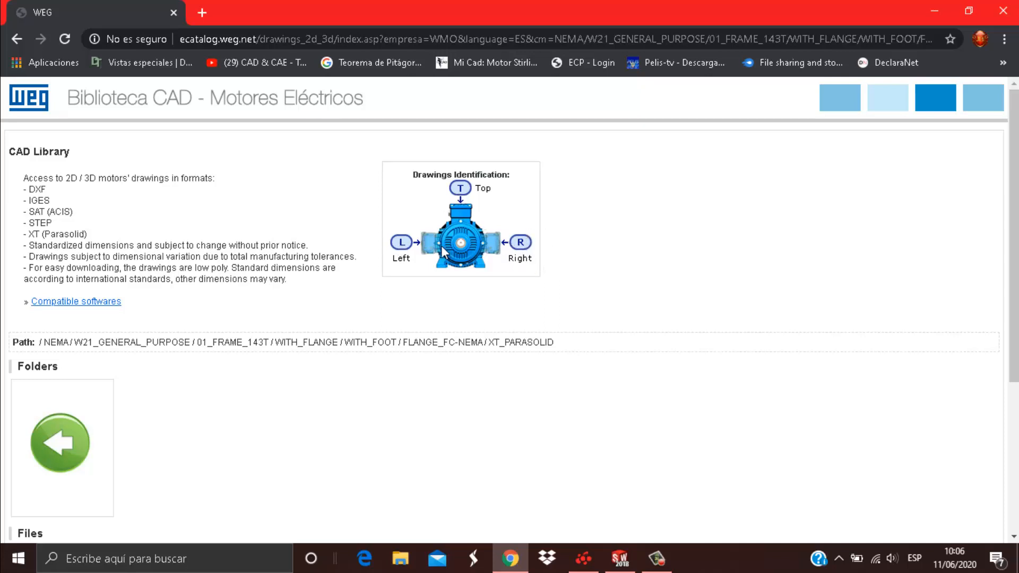
pyautogui.scroll(-5, 500, 258)
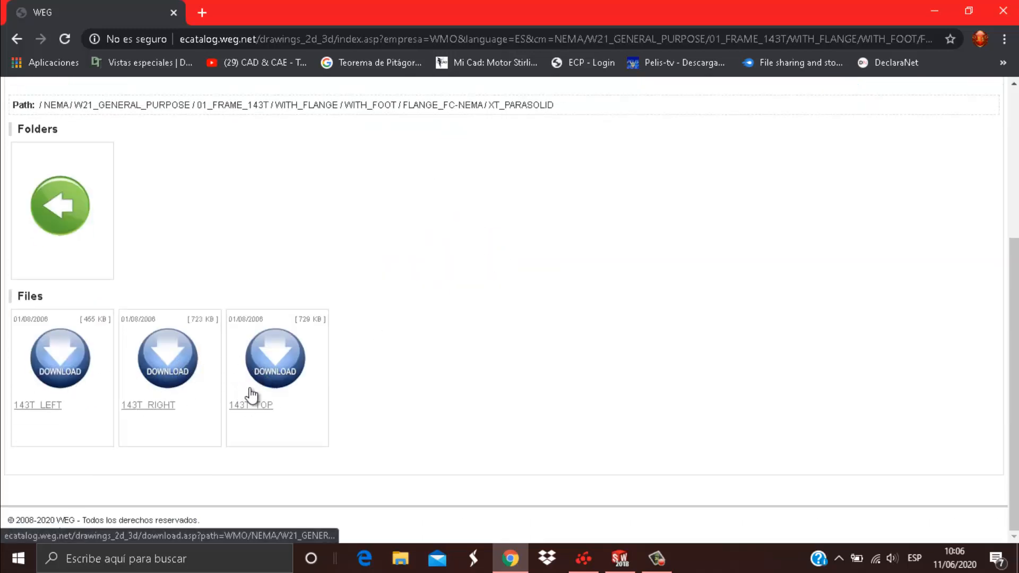
pyautogui.scroll(5, 253, 390)
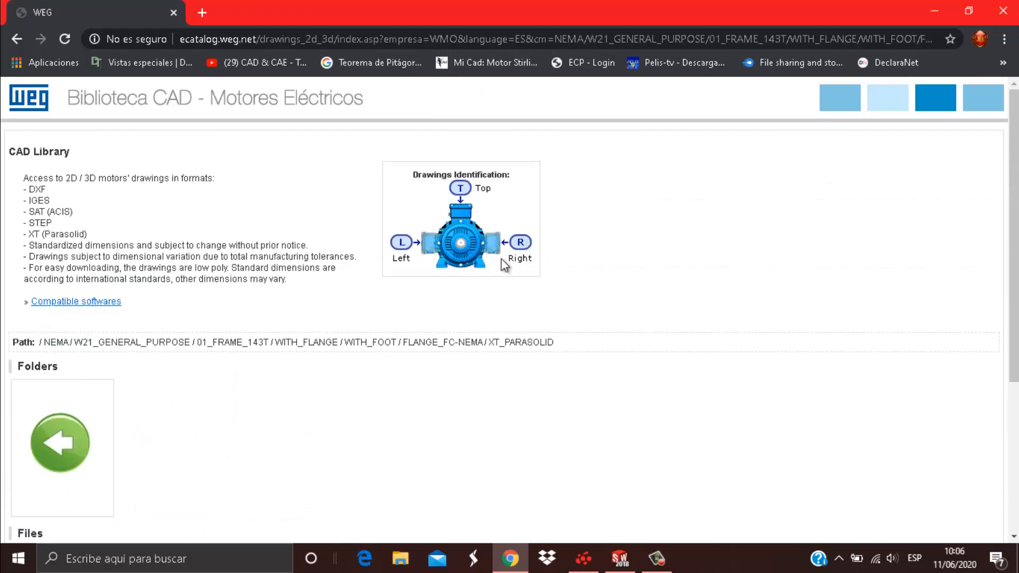
pyautogui.scroll(-3, 501, 259)
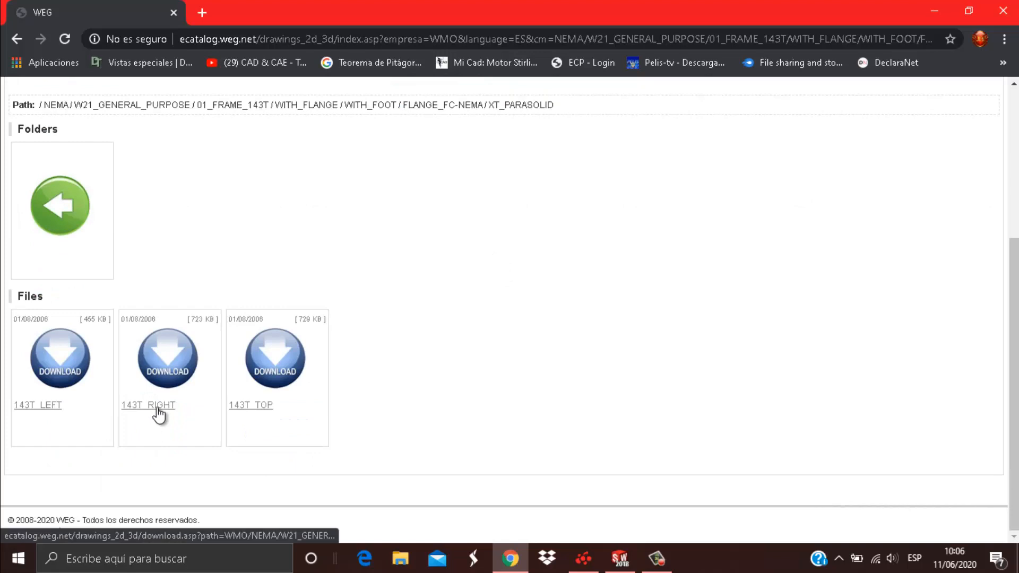
pyautogui.click(156, 406)
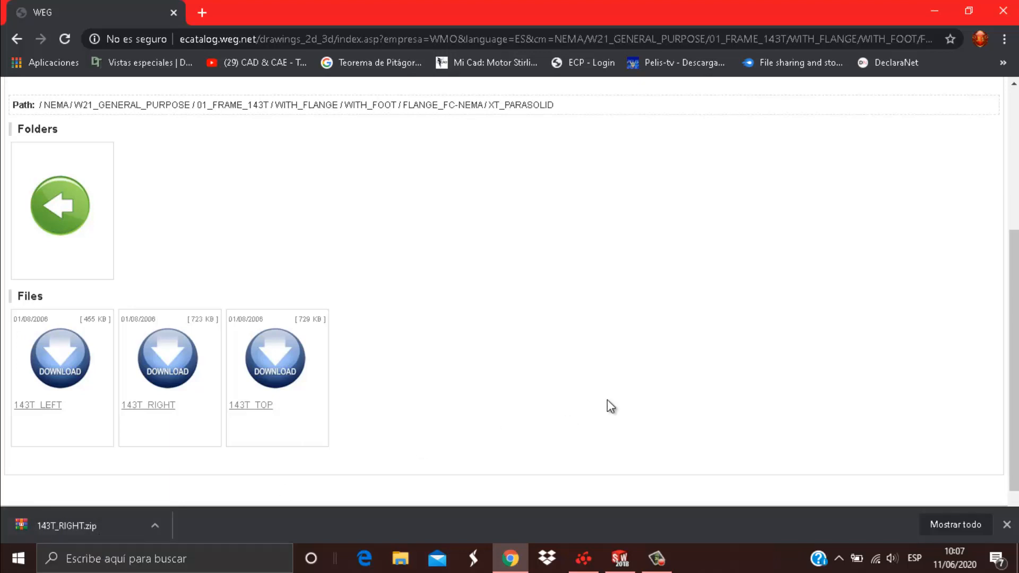
# Step: Minimize the browser and move the 143T_LEFT archive to an empty area of the desktop
pyautogui.click(930, 11)
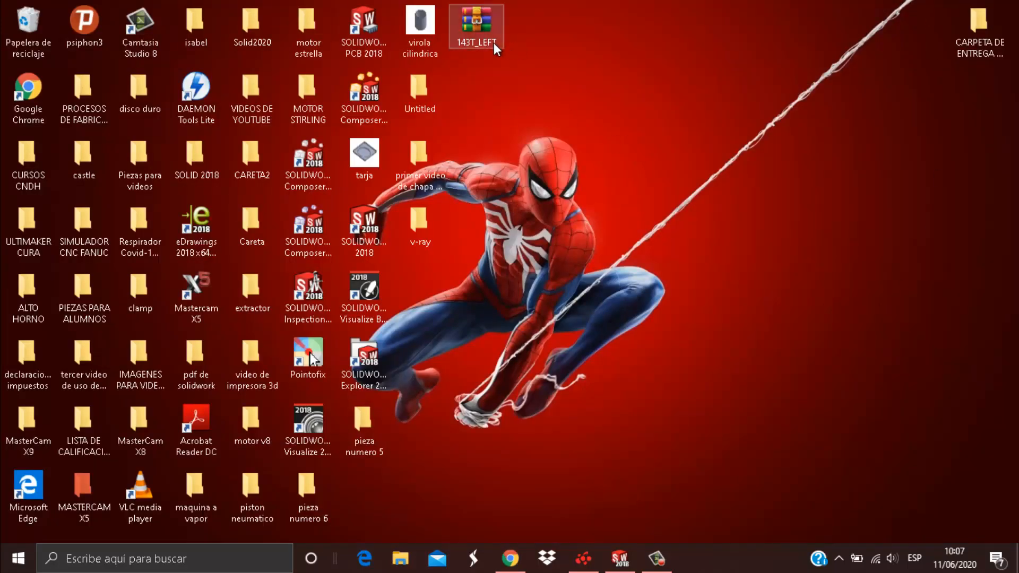
pyautogui.moveTo(493, 42)
pyautogui.mouseDown()
pyautogui.moveTo(574, 56)
pyautogui.moveTo(588, 46)
pyautogui.moveTo(487, 42)
pyautogui.mouseUp()
pyautogui.click(547, 71)
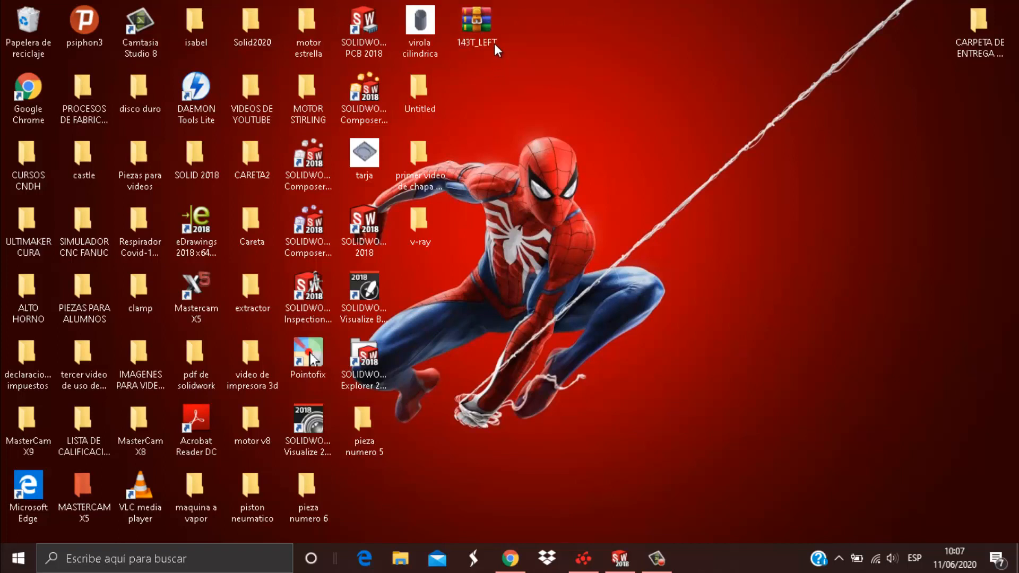
pyautogui.click(481, 29)
pyautogui.moveTo(635, 47); pyautogui.dragTo(616, 44)
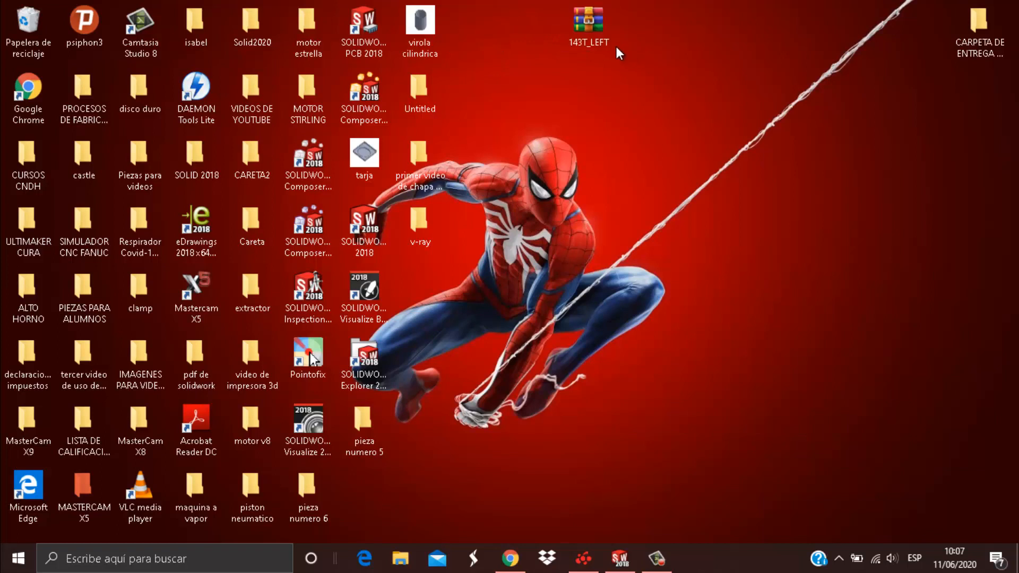
# Step: Extract the 143T_LEFT archive directly onto the desktop and place the extracted 143T_LEFT.x_t file beneath it
pyautogui.rightClick(600, 38)
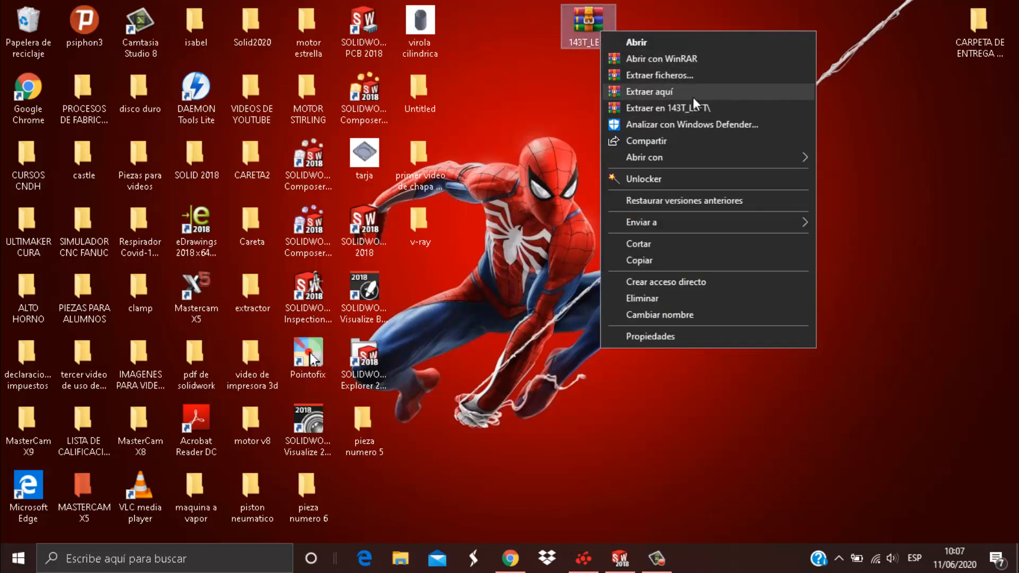
pyautogui.click(672, 91)
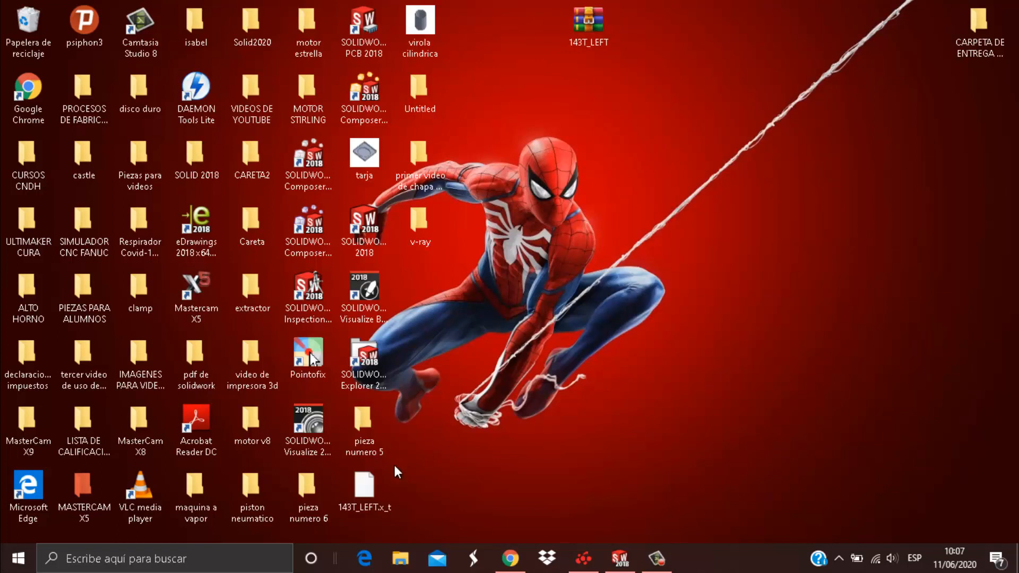
pyautogui.moveTo(387, 496); pyautogui.dragTo(617, 82)
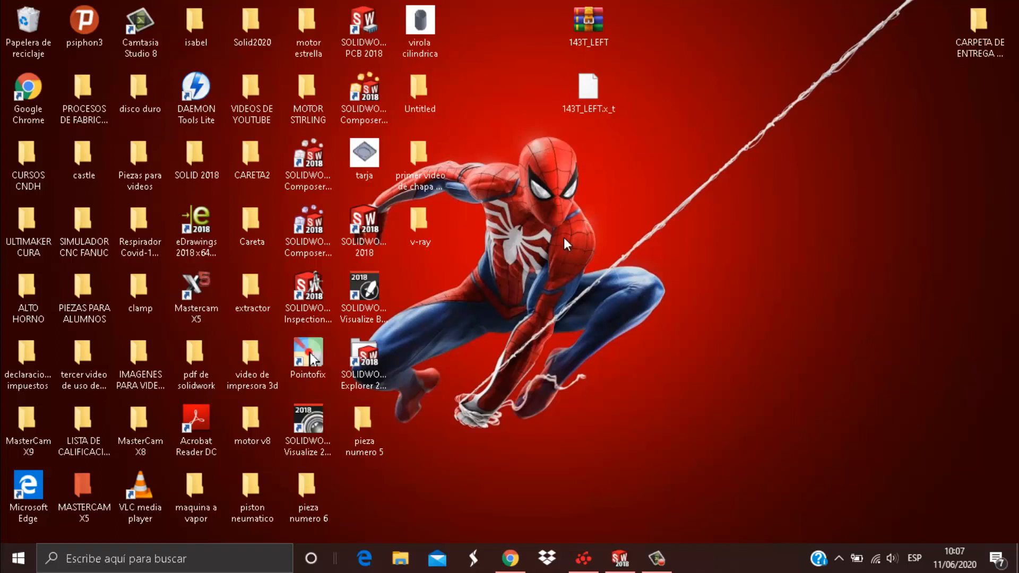
# Step: Switch to SOLIDWORKS, browse to the Escritorio folder for opening a file, and show all file types (*.*)
pyautogui.click(612, 563)
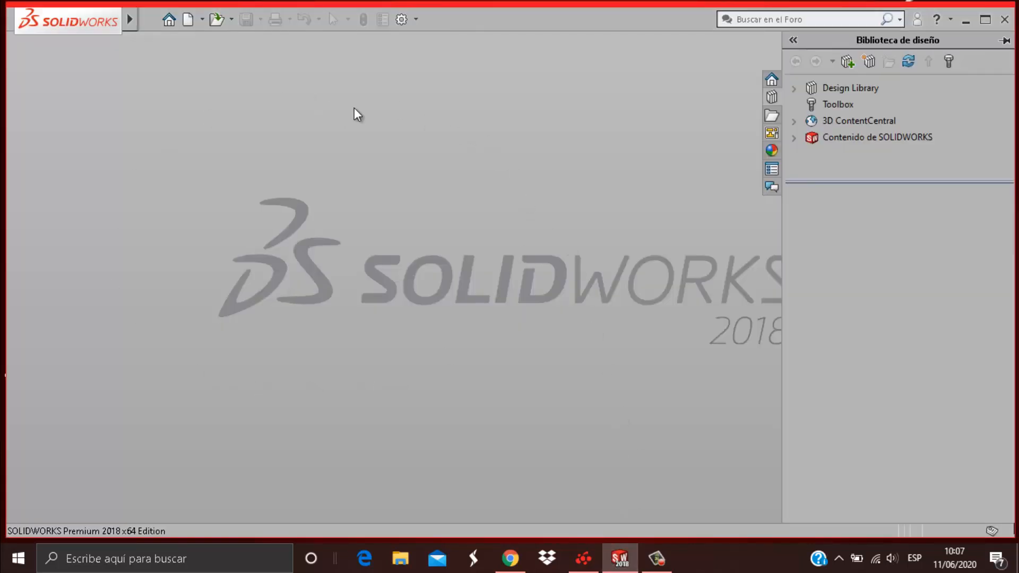
pyautogui.click(231, 20)
pyautogui.click(238, 35)
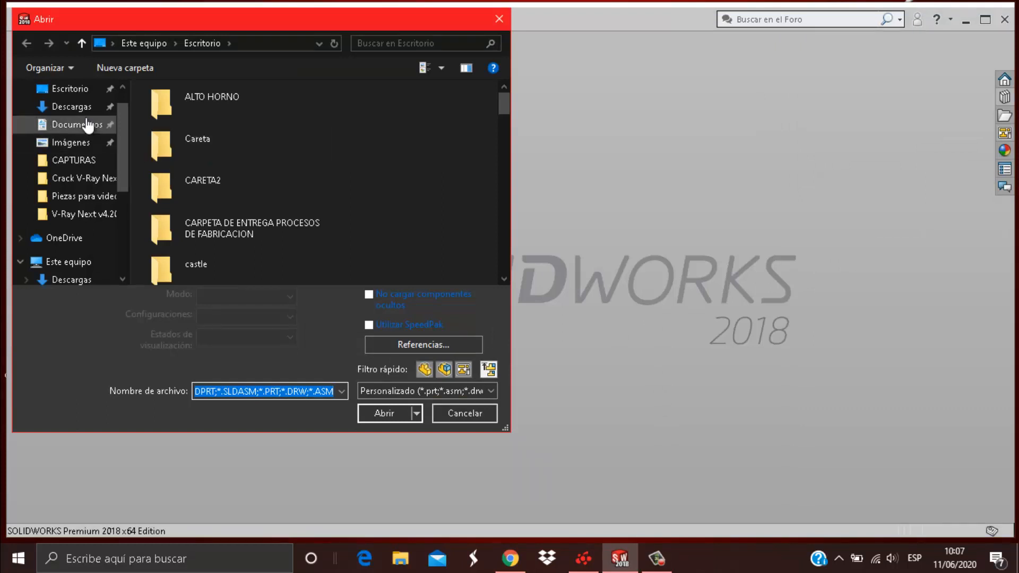
pyautogui.click(78, 91)
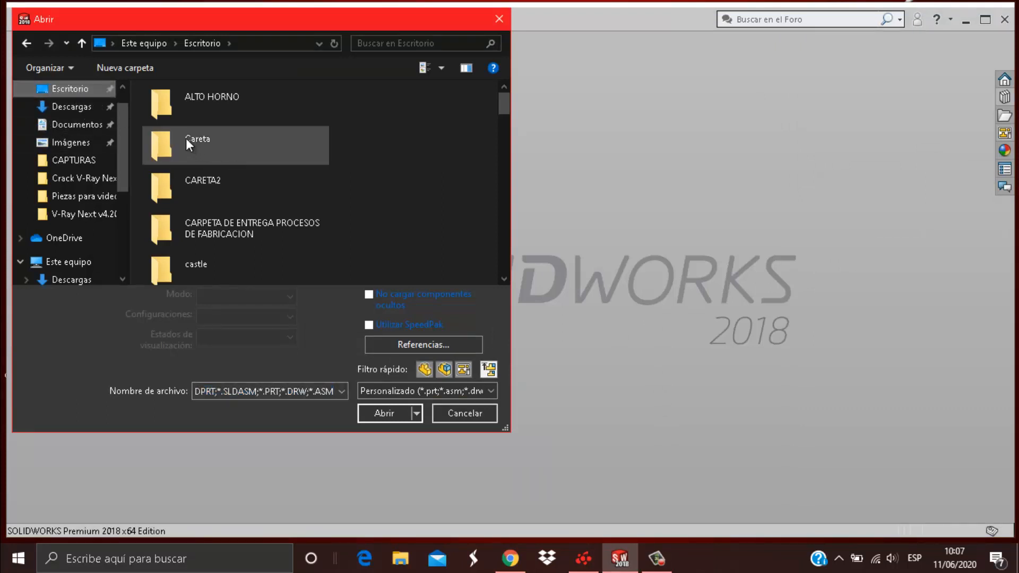
pyautogui.scroll(-15, 276, 159)
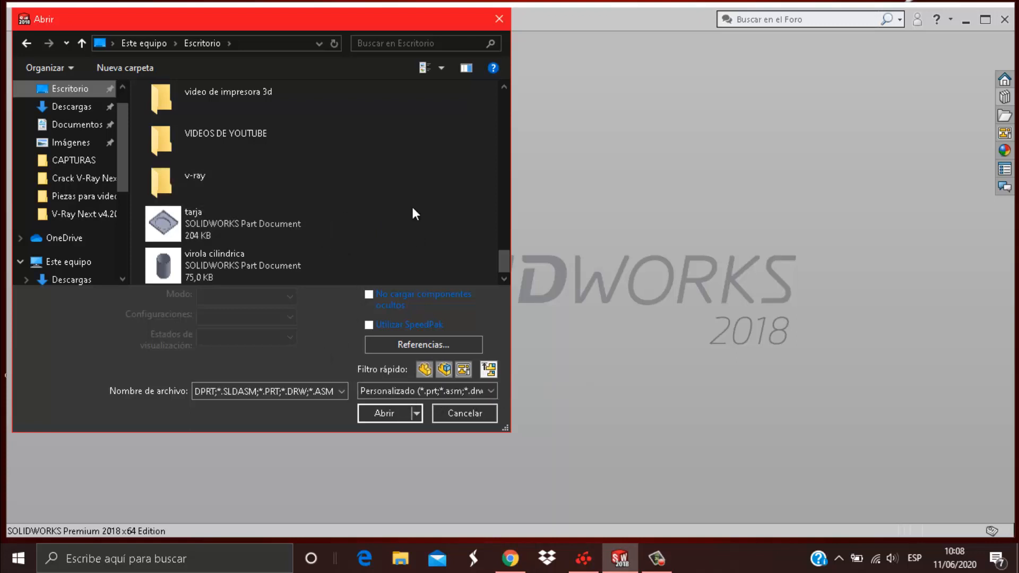
pyautogui.click(489, 391)
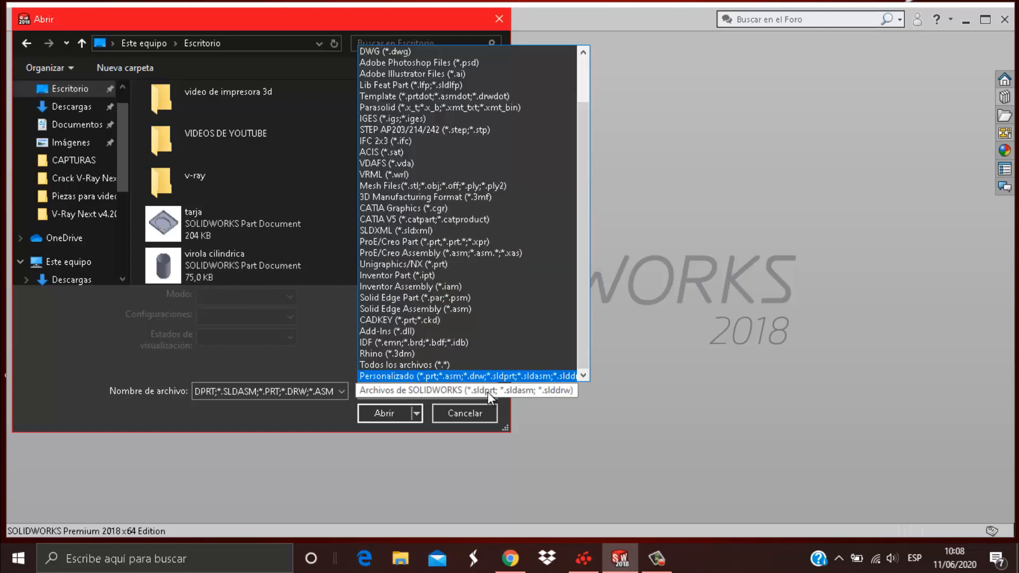
pyautogui.click(456, 363)
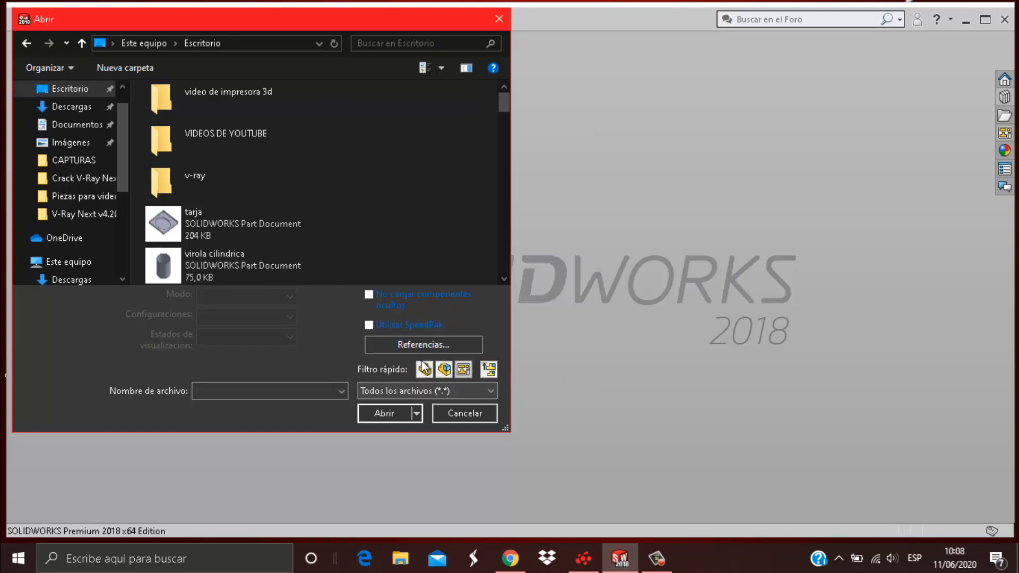
# Step: Open the 143T_LEFT.x_t file from the desktop, declining both the import diagnostics and the feature recognition
pyautogui.scroll(-5, 293, 215)
pyautogui.scroll(-10, 295, 215)
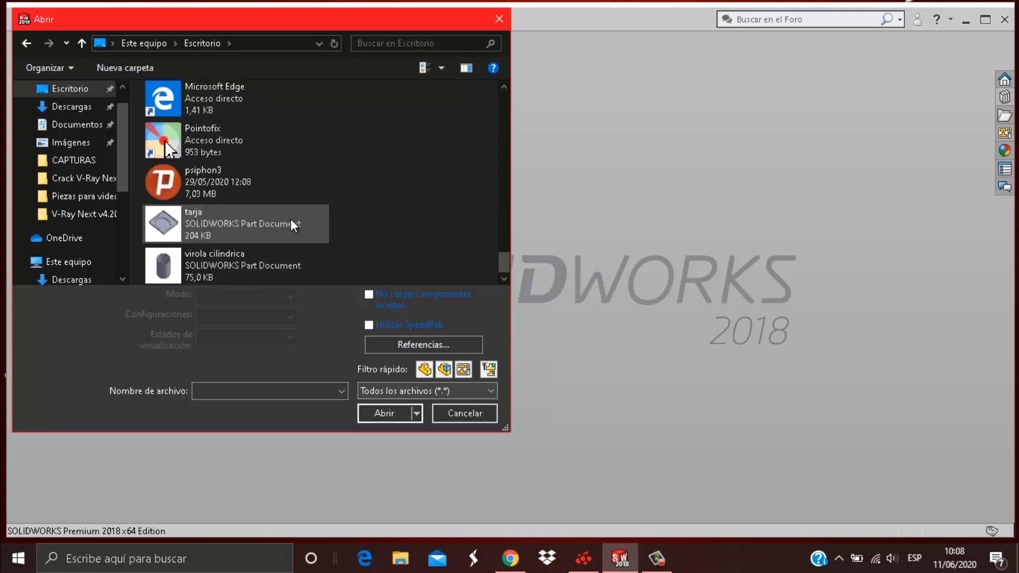
pyautogui.scroll(5, 291, 219)
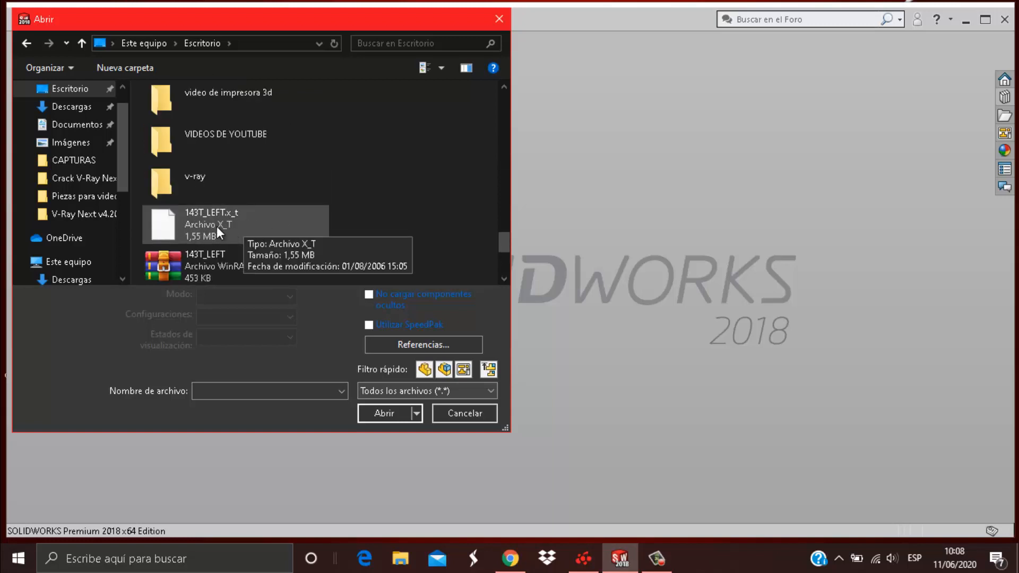
pyautogui.click(233, 230)
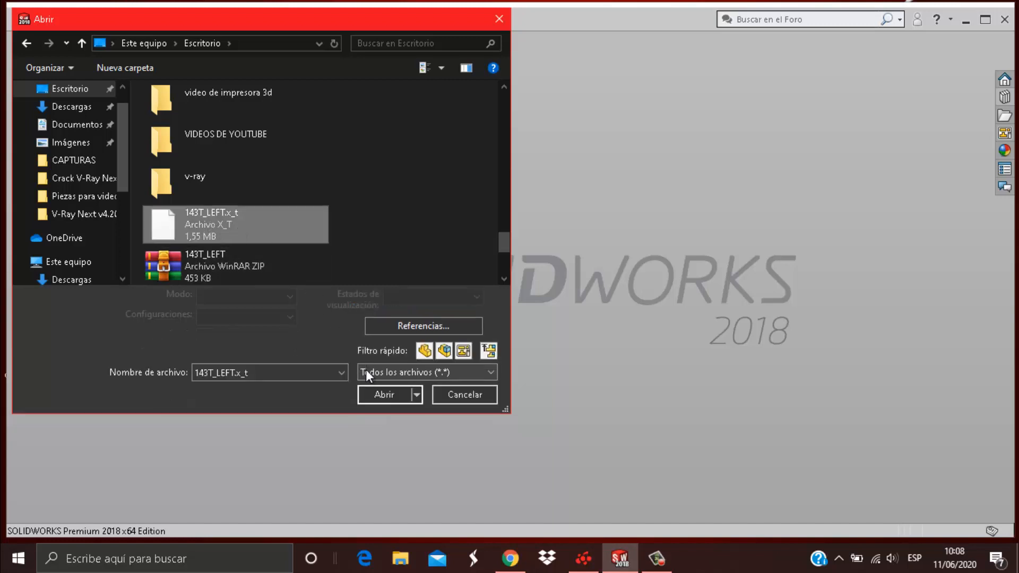
pyautogui.click(376, 392)
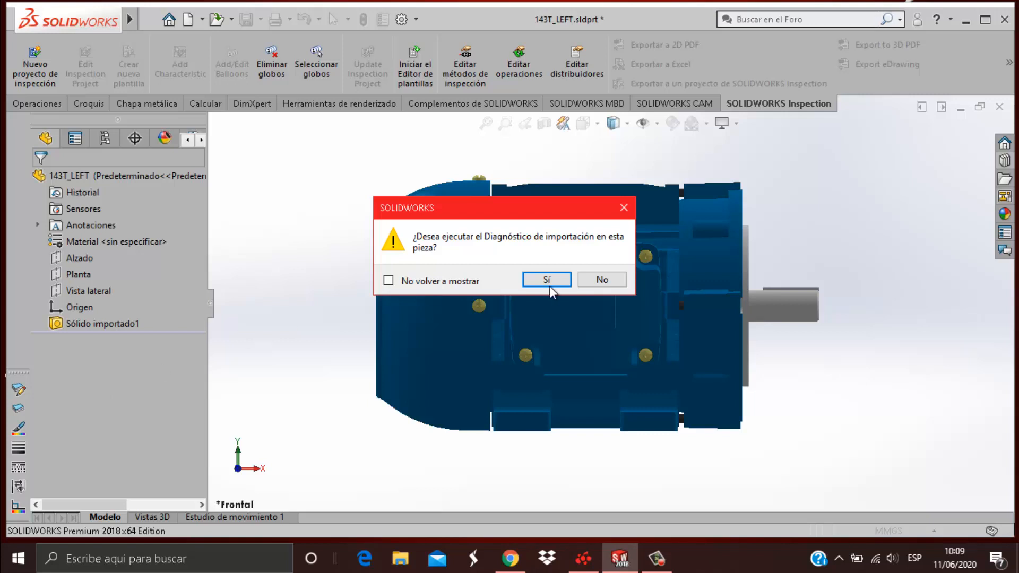
pyautogui.click(599, 280)
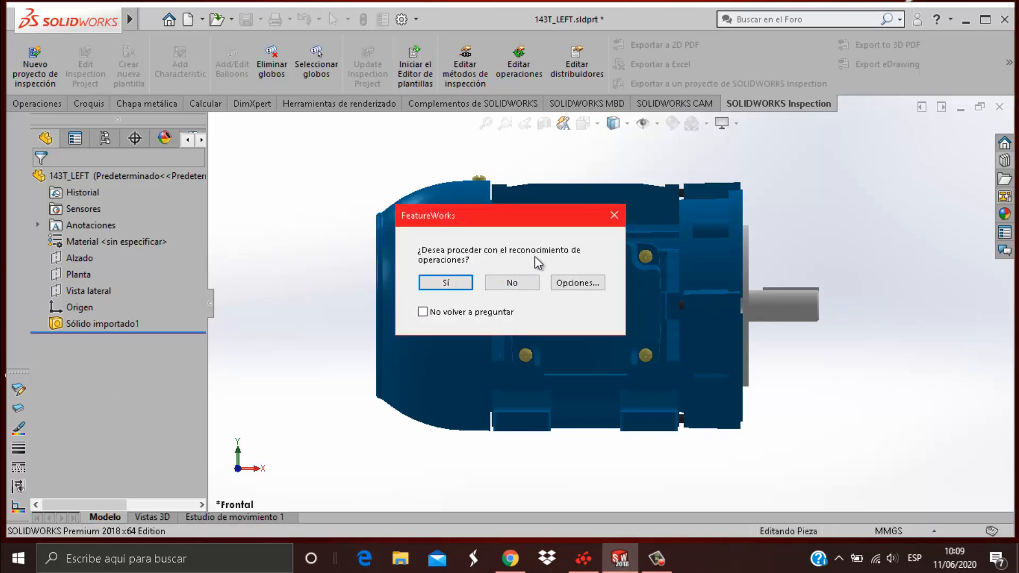
pyautogui.click(525, 284)
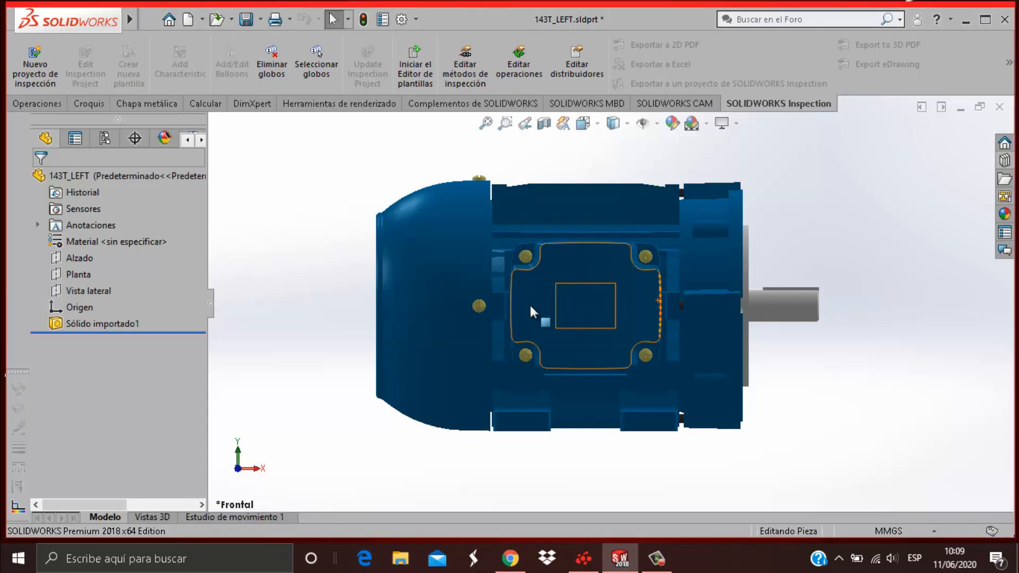
# Step: Examine the imported motor from several sides, including the isometric view and the right view facing the shaft
pyautogui.moveTo(823, 337); pyautogui.dragTo(641, 366, button='middle')
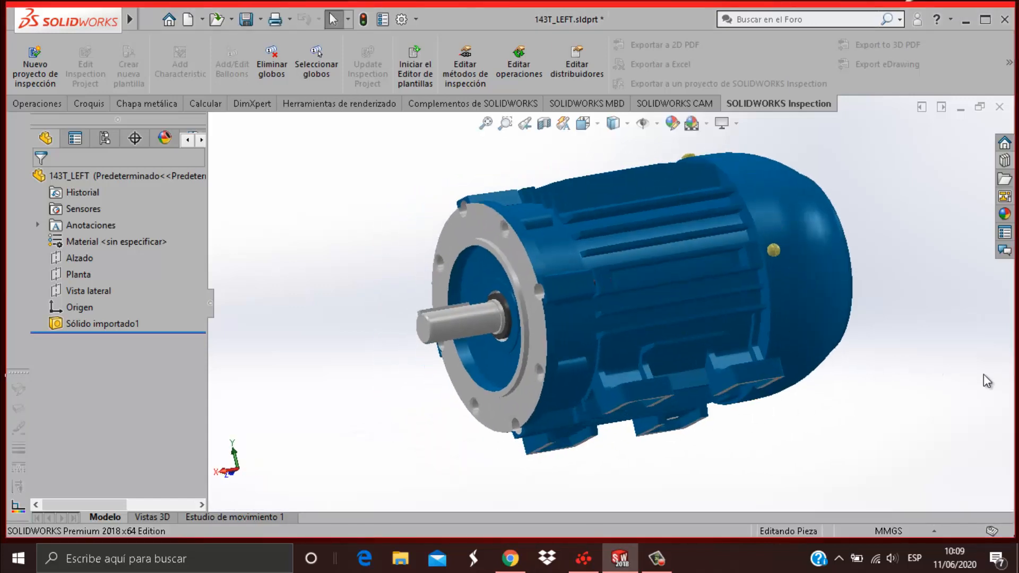
pyautogui.hotkey('ctrl', '7')
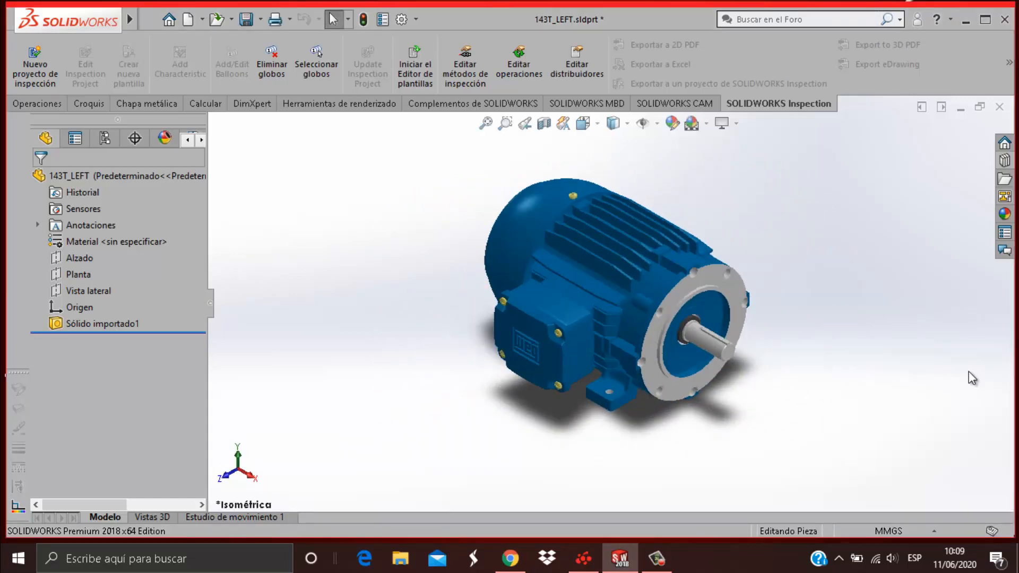
pyautogui.scroll(-3, 782, 320)
pyautogui.scroll(3, 639, 318)
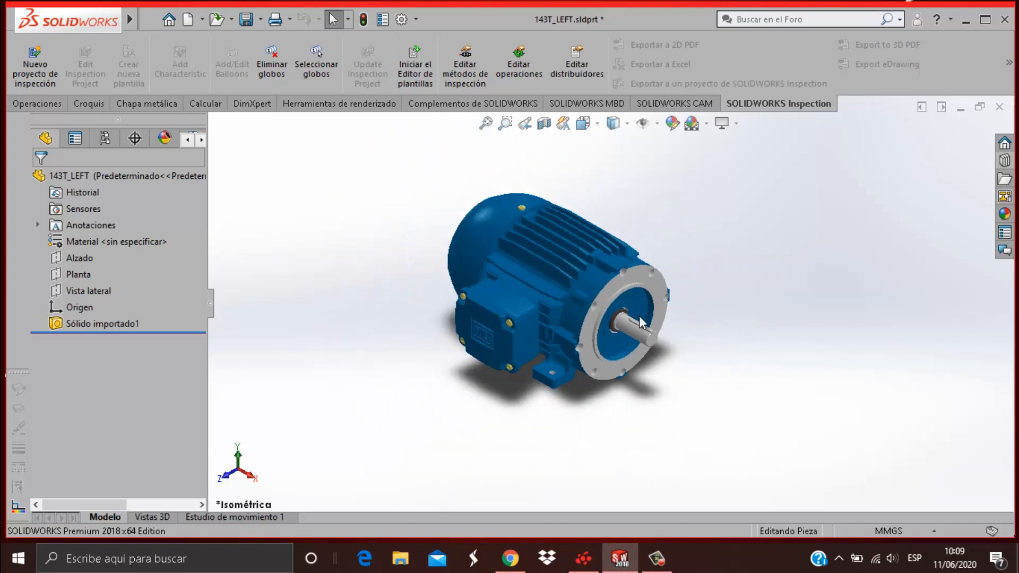
pyautogui.scroll(-2, 653, 362)
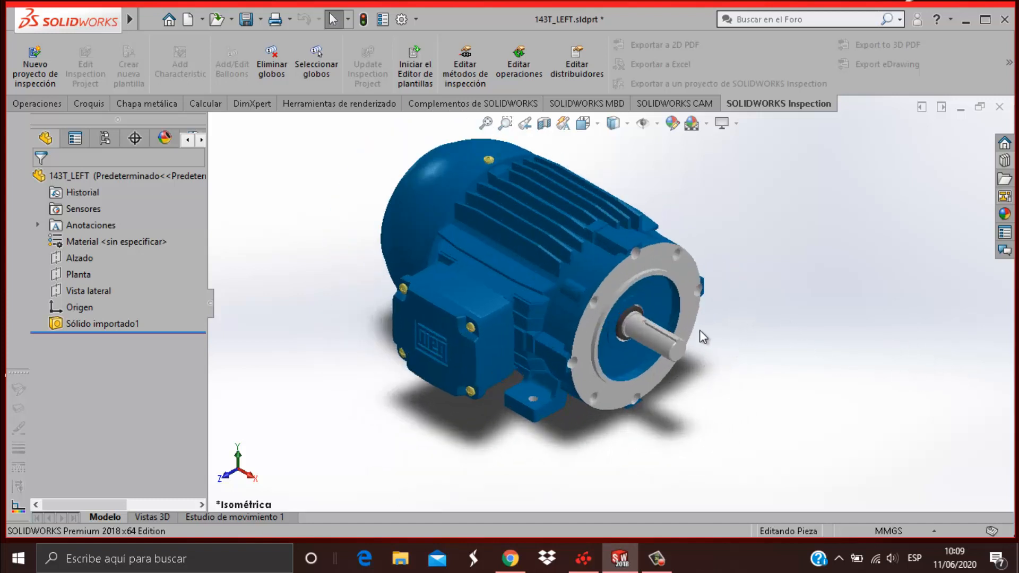
pyautogui.press('space')
pyautogui.click(555, 412)
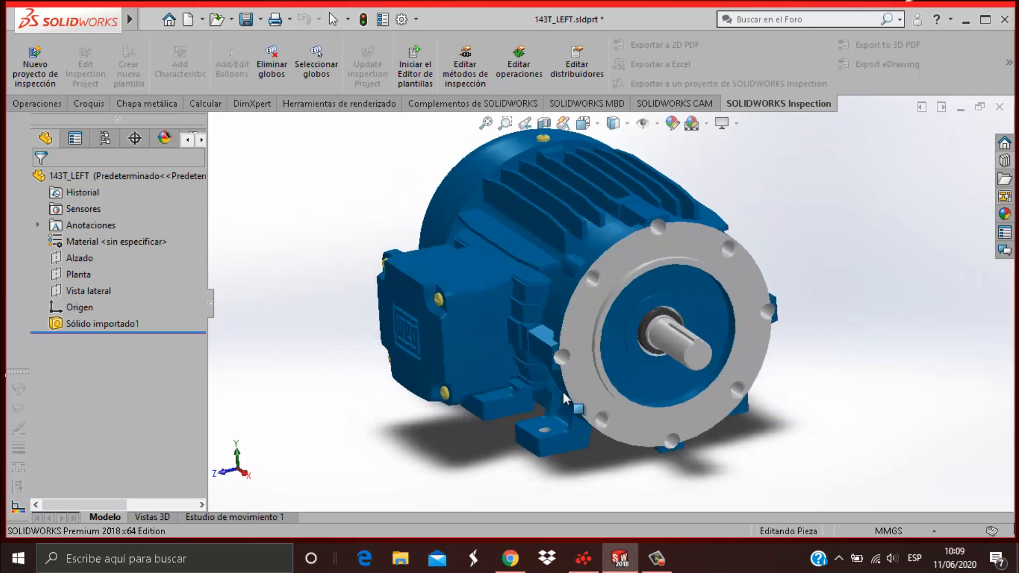
pyautogui.scroll(-3, 644, 326)
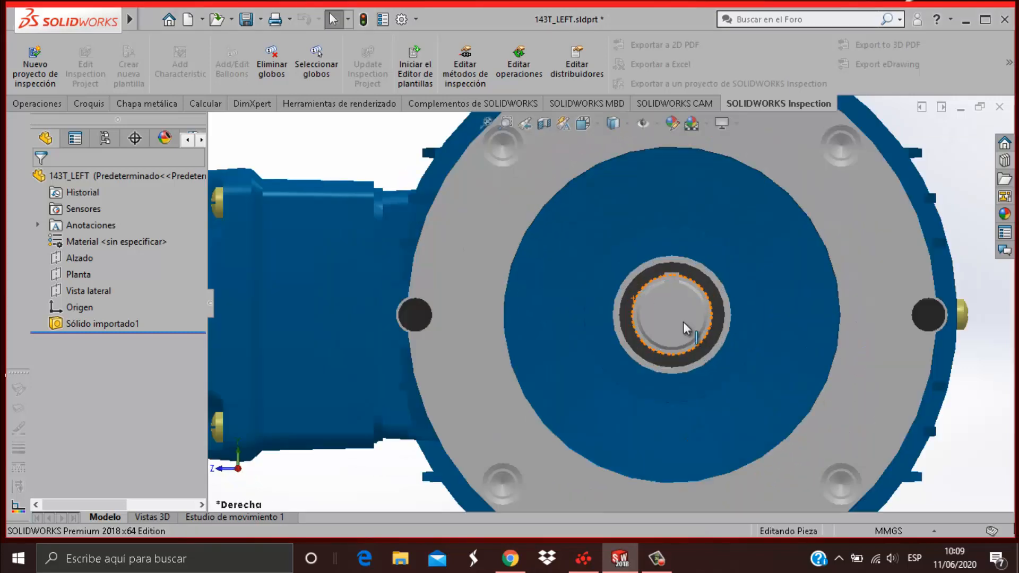
# Step: Start a new sketch on the front end face of the motor shaft
pyautogui.click(669, 322)
pyautogui.click(755, 287)
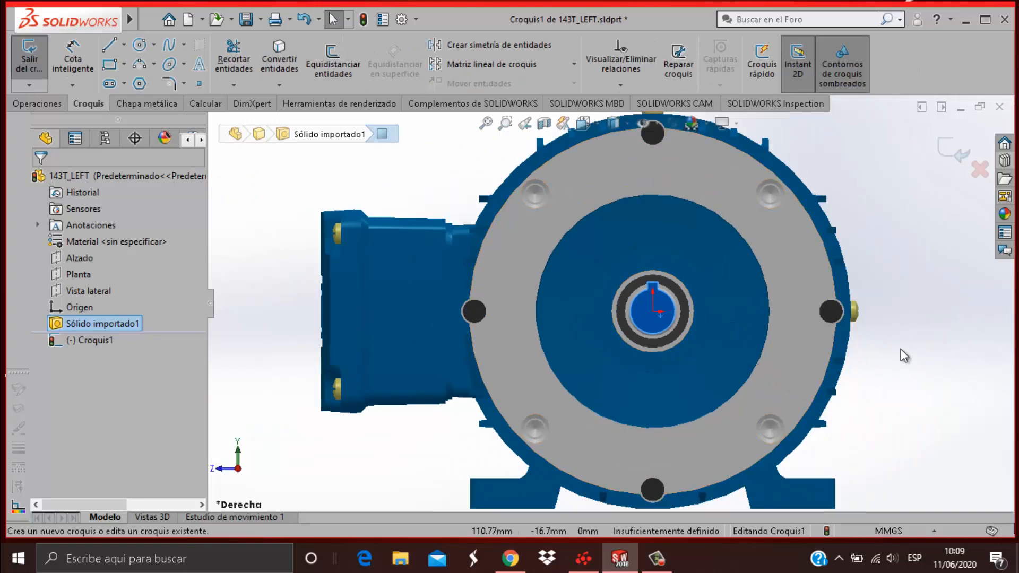
pyautogui.scroll(-2, 664, 312)
pyautogui.moveTo(664, 312); pyautogui.dragTo(635, 311, button='middle')
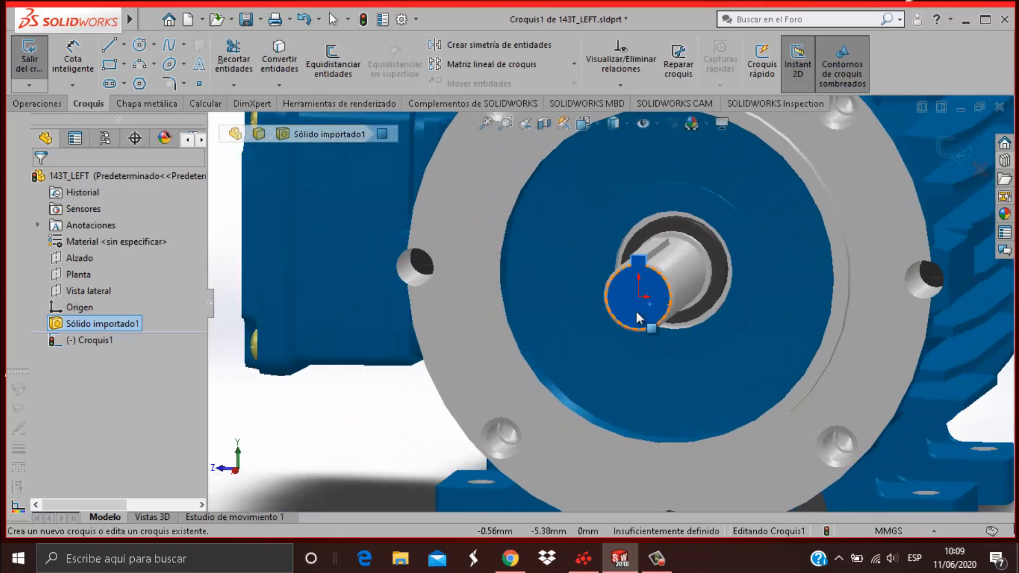
pyautogui.scroll(3, 636, 310)
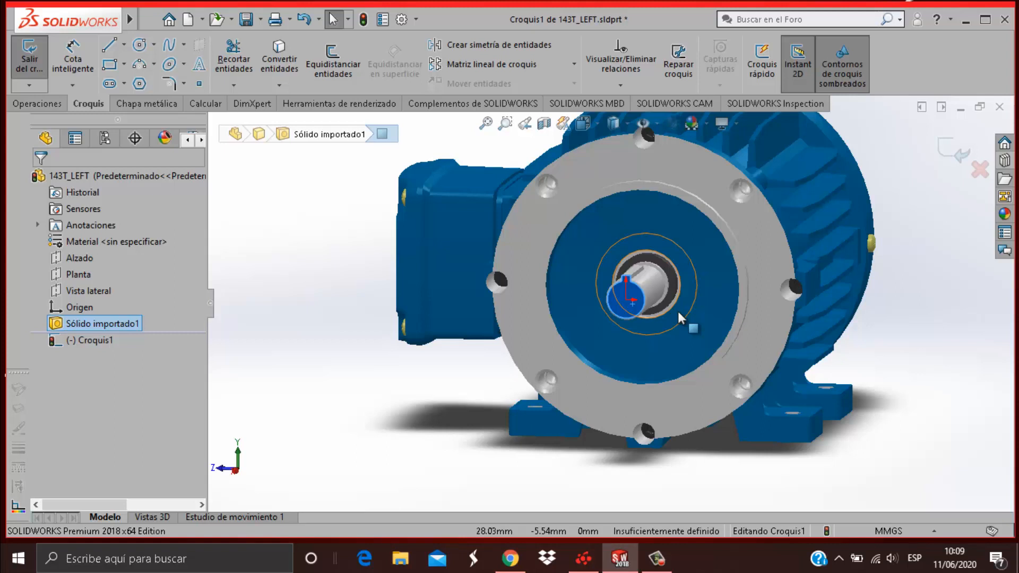
# Step: Examine the shaft, its key and the seal collar from the right, isometric and rear views and at close range
pyautogui.click(1007, 400)
pyautogui.scroll(5, 801, 324)
pyautogui.moveTo(729, 310); pyautogui.dragTo(661, 296, button='middle')
pyautogui.scroll(-4, 610, 297)
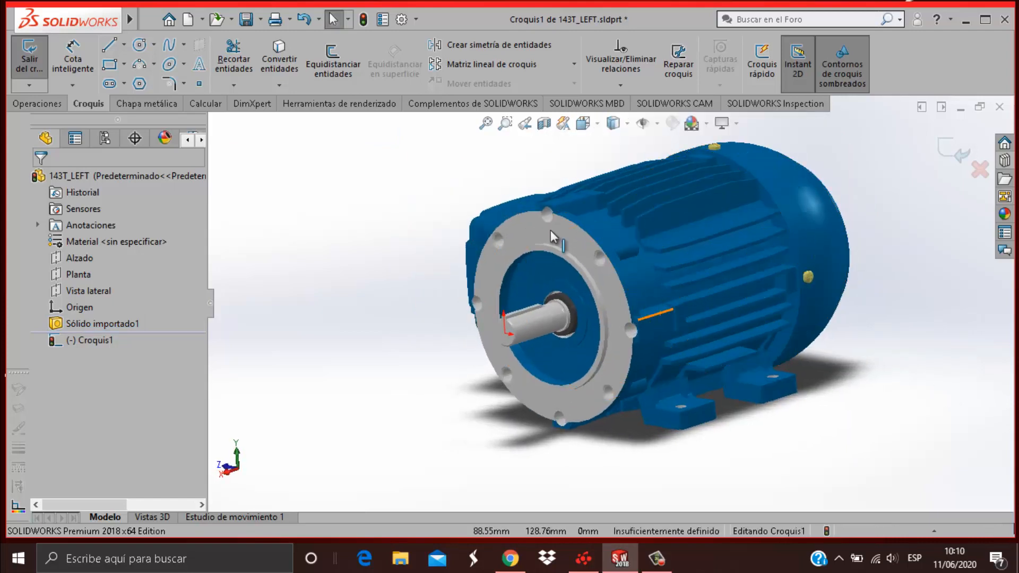
pyautogui.scroll(3, 748, 302)
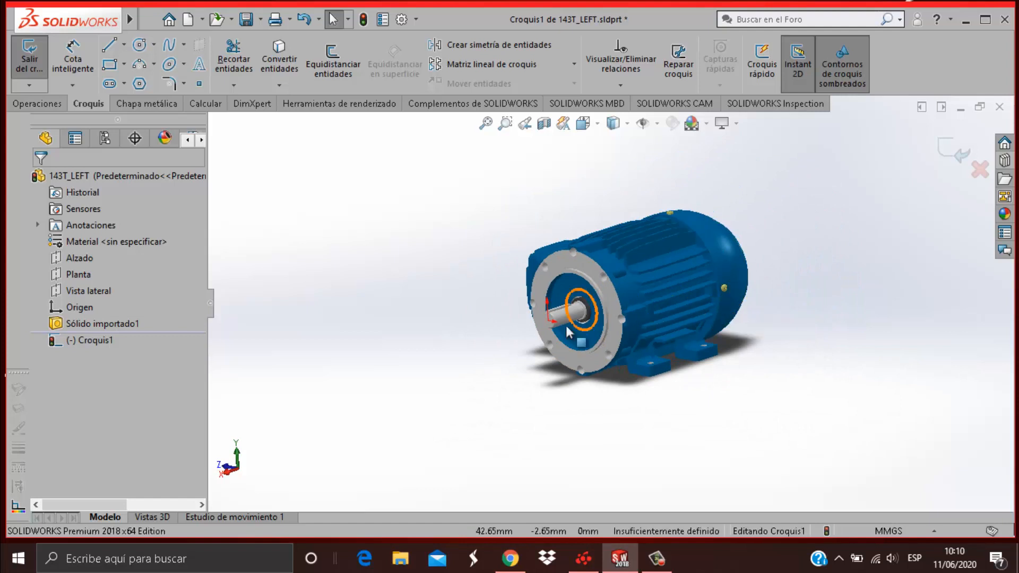
pyautogui.scroll(-3, 569, 332)
pyautogui.scroll(-2, 589, 316)
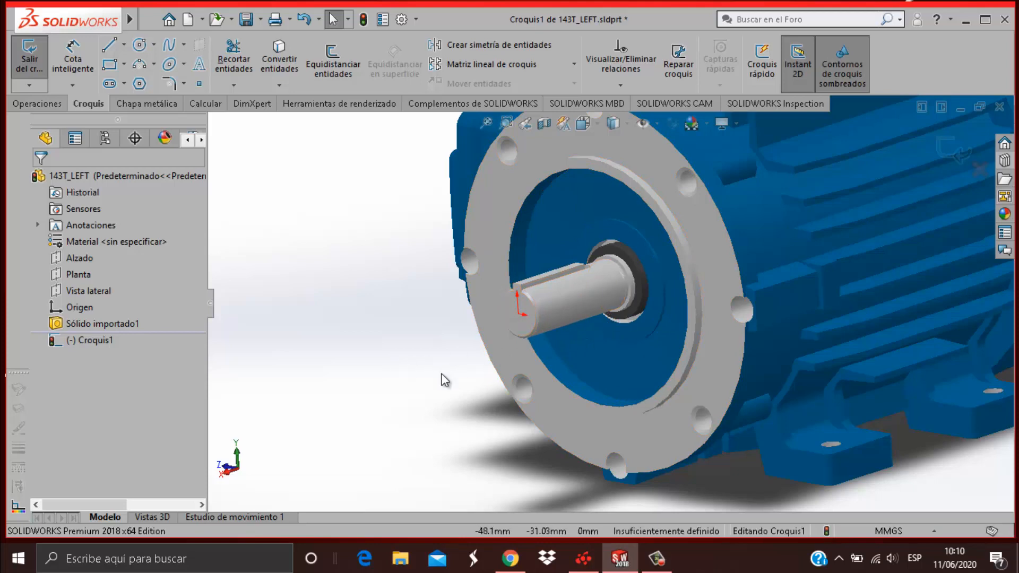
pyautogui.press('space')
pyautogui.click(403, 406)
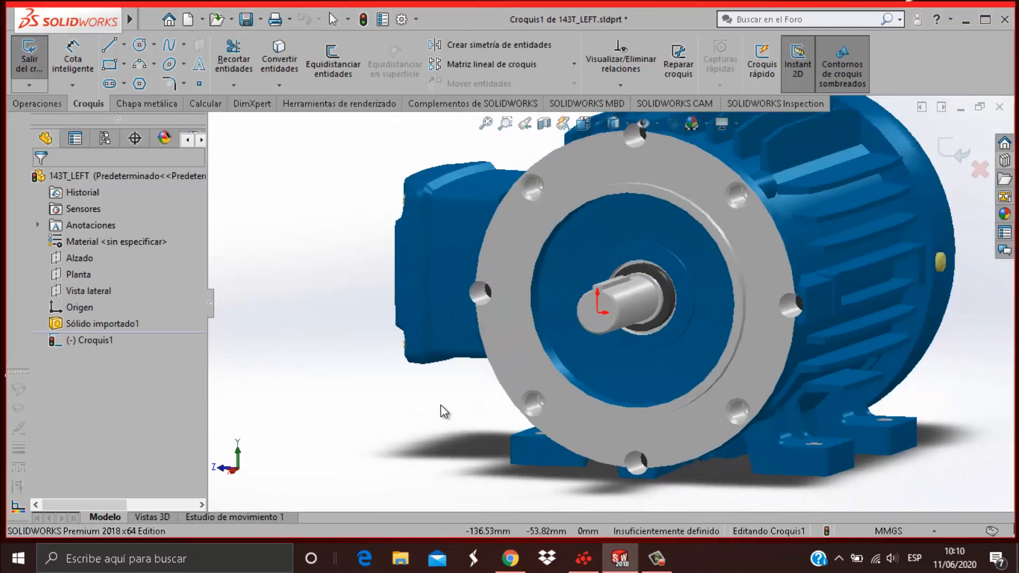
pyautogui.press('space')
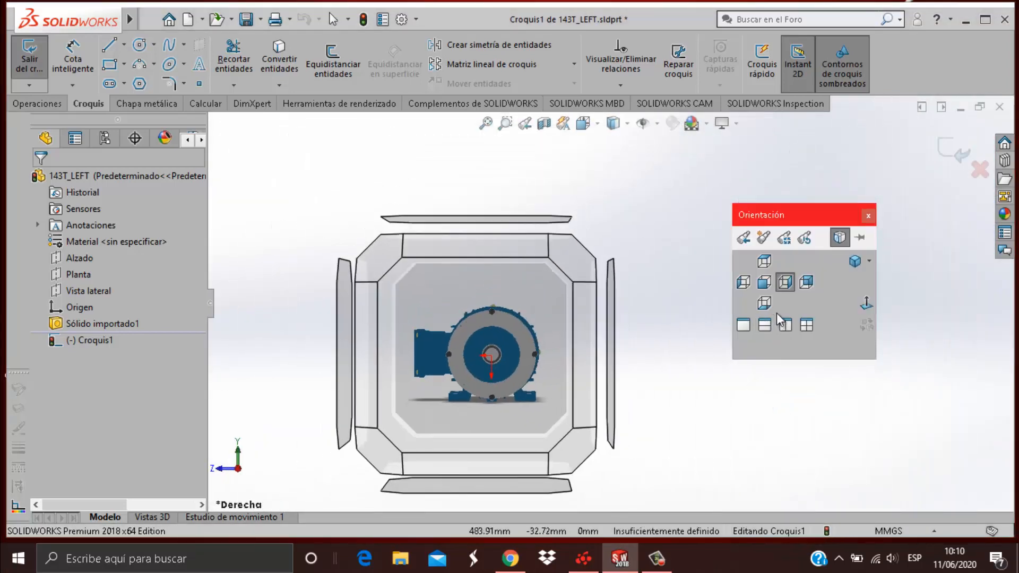
pyautogui.click(785, 283)
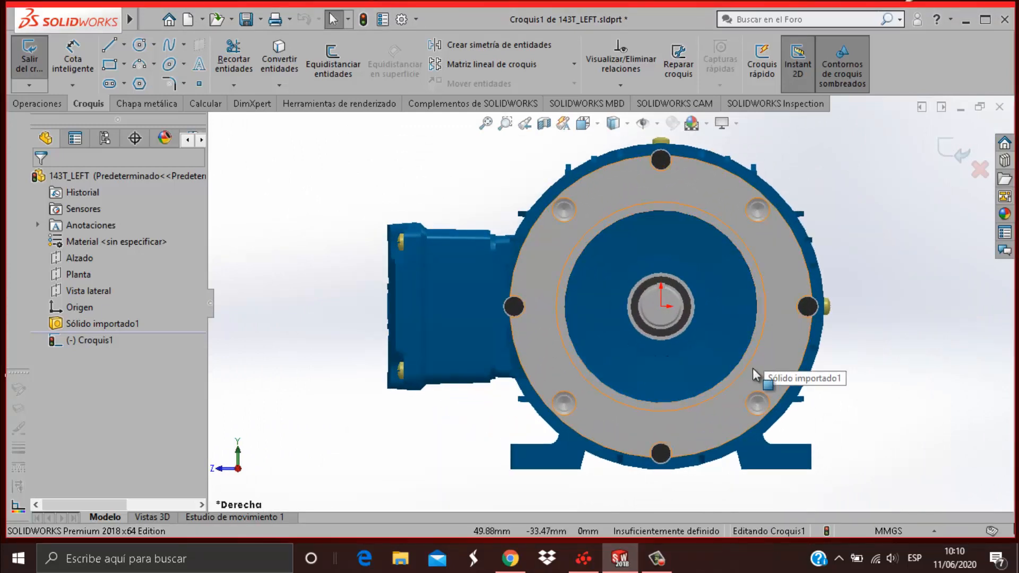
pyautogui.hotkey('ctrl', '7')
pyautogui.press('space')
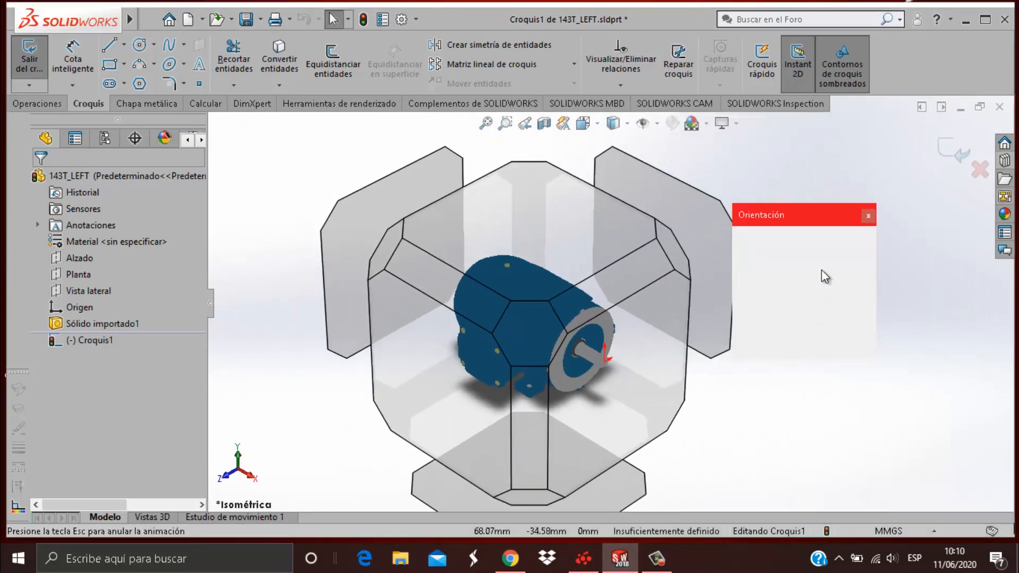
pyautogui.click(621, 280)
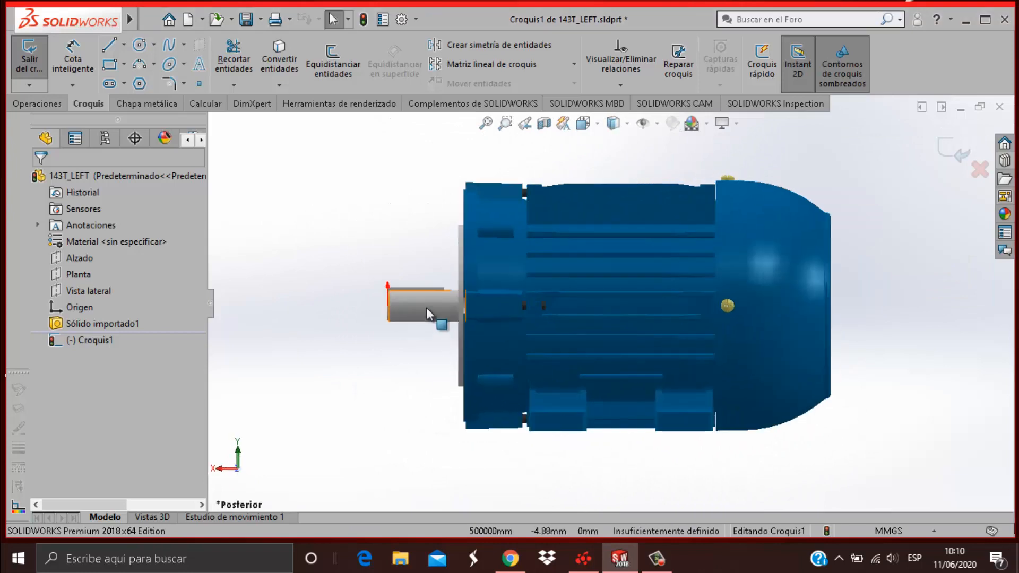
pyautogui.moveTo(476, 350); pyautogui.dragTo(501, 356, button='middle')
pyautogui.scroll(-5, 500, 324)
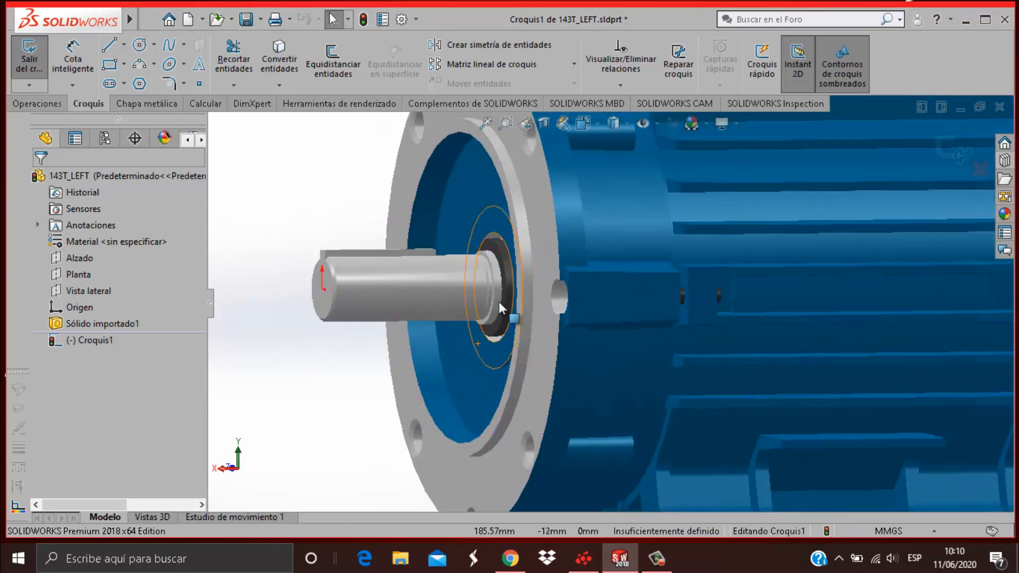
pyautogui.scroll(4, 492, 297)
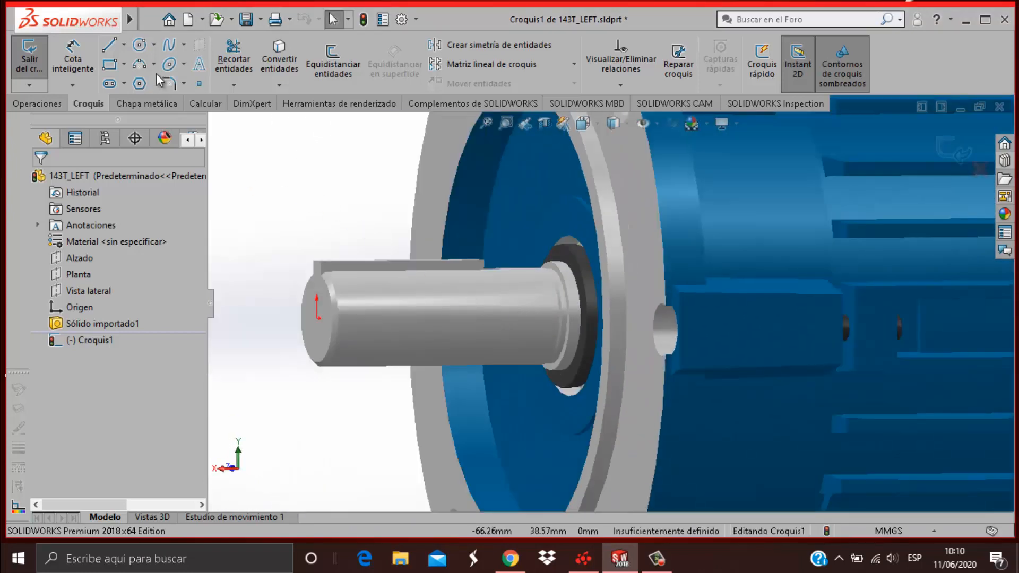
# Step: Measure the centre distance between the shaft's front end edge and the ring-shaped shoulder face beside the seal
pyautogui.scroll(-2, 92, 78)
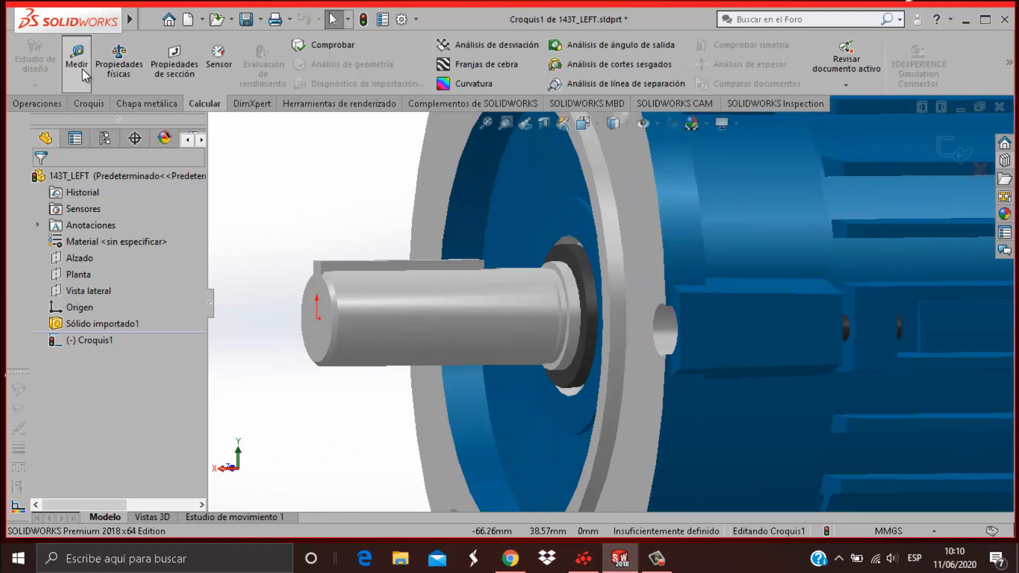
pyautogui.click(79, 66)
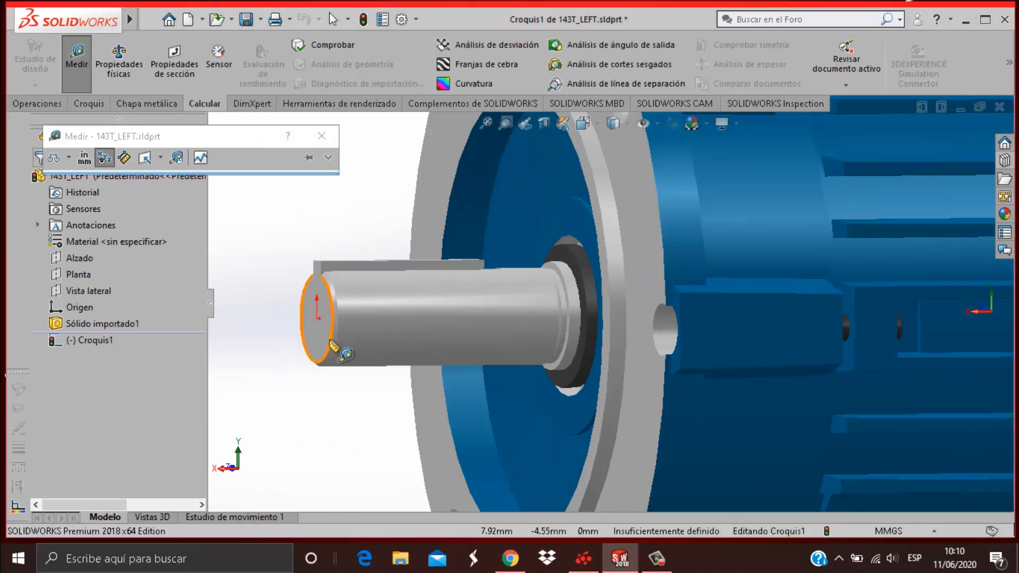
pyautogui.click(328, 338)
pyautogui.scroll(-5, 582, 325)
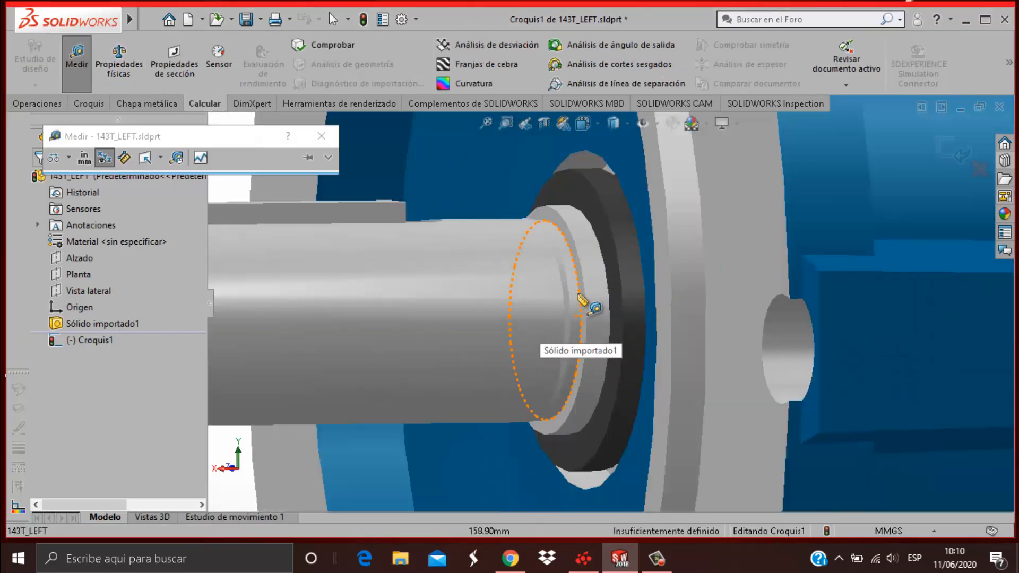
pyautogui.click(595, 275)
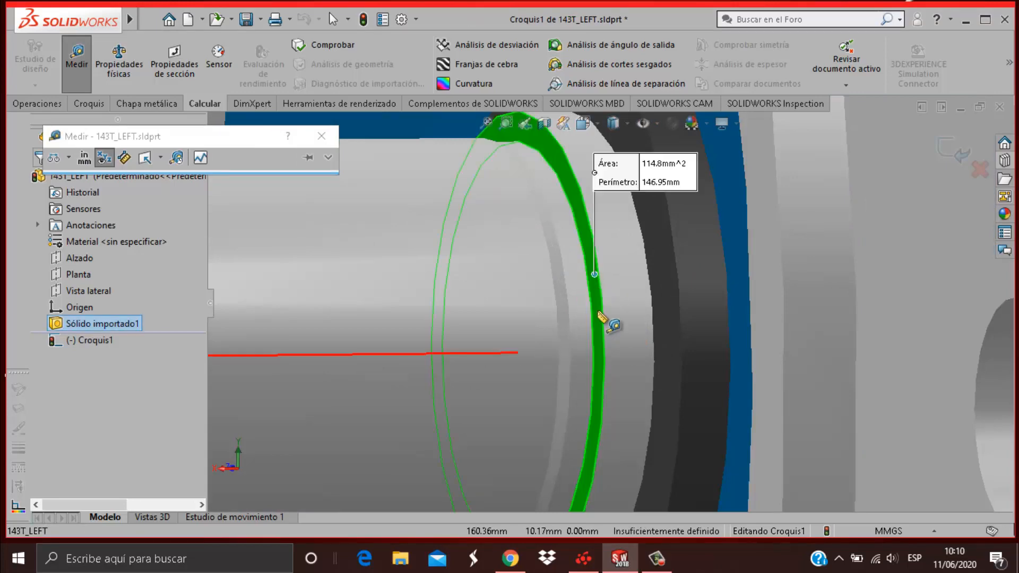
pyautogui.scroll(5, 597, 334)
pyautogui.scroll(5, 590, 339)
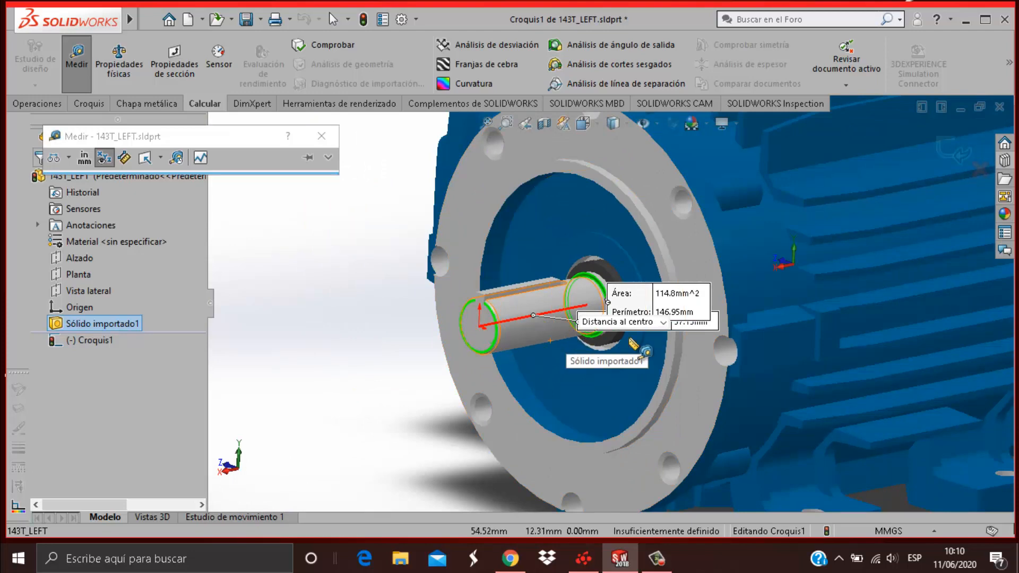
pyautogui.scroll(3, 563, 348)
pyautogui.scroll(-5, 645, 351)
pyautogui.scroll(2, 553, 337)
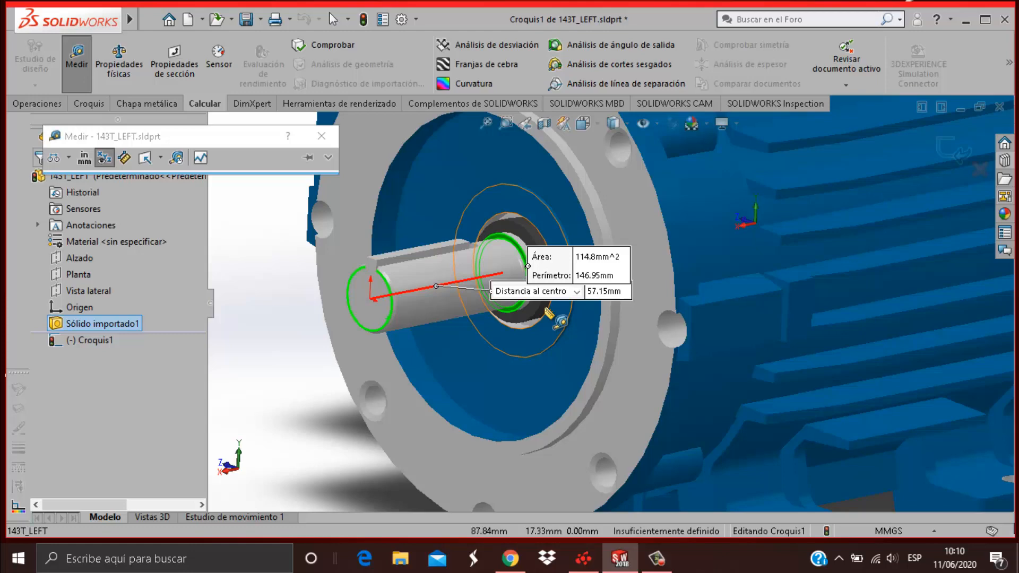
pyautogui.press('space')
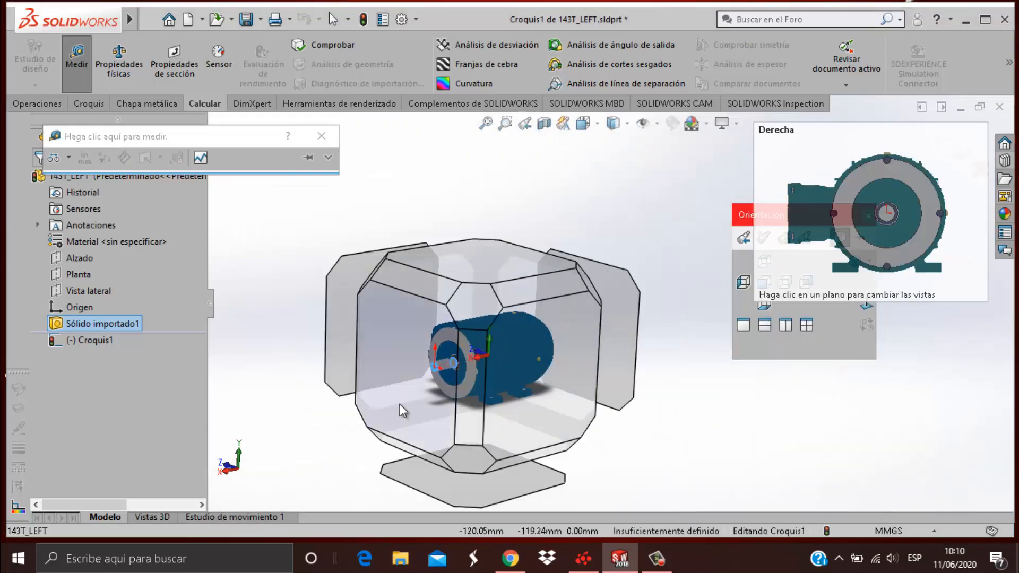
pyautogui.click(406, 402)
pyautogui.scroll(-8, 706, 306)
pyautogui.scroll(3, 700, 308)
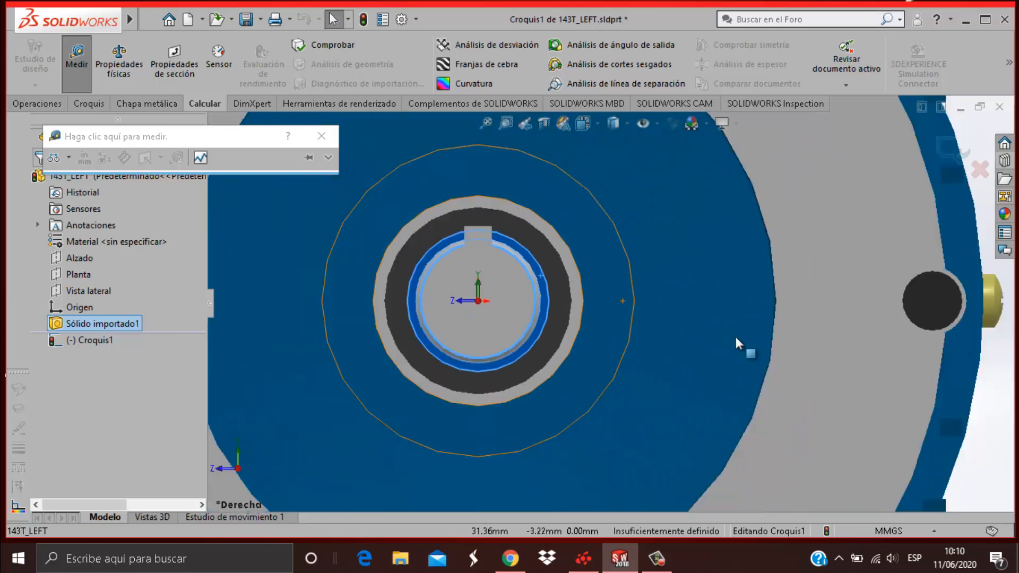
pyautogui.scroll(3, 535, 319)
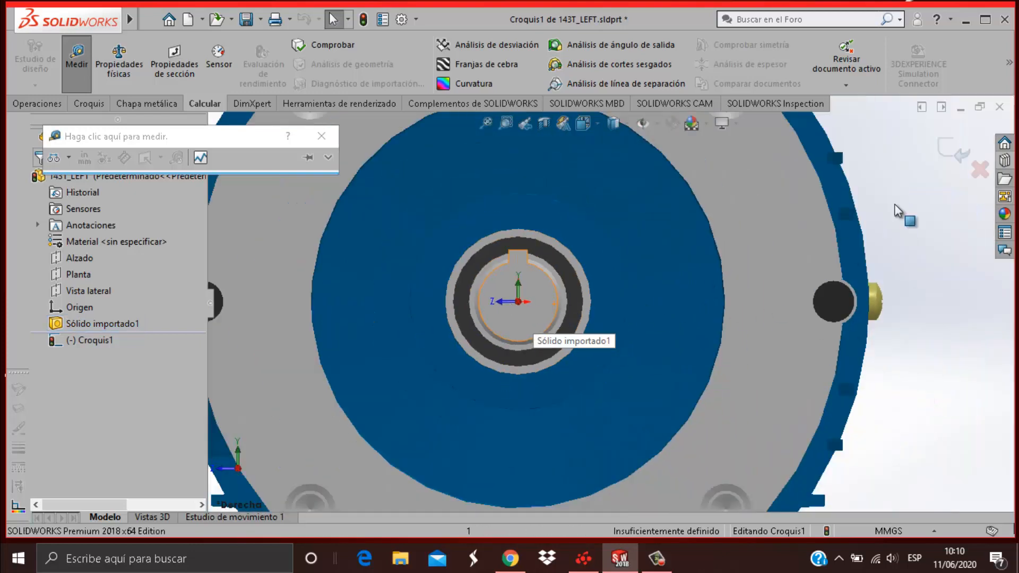
pyautogui.click(321, 136)
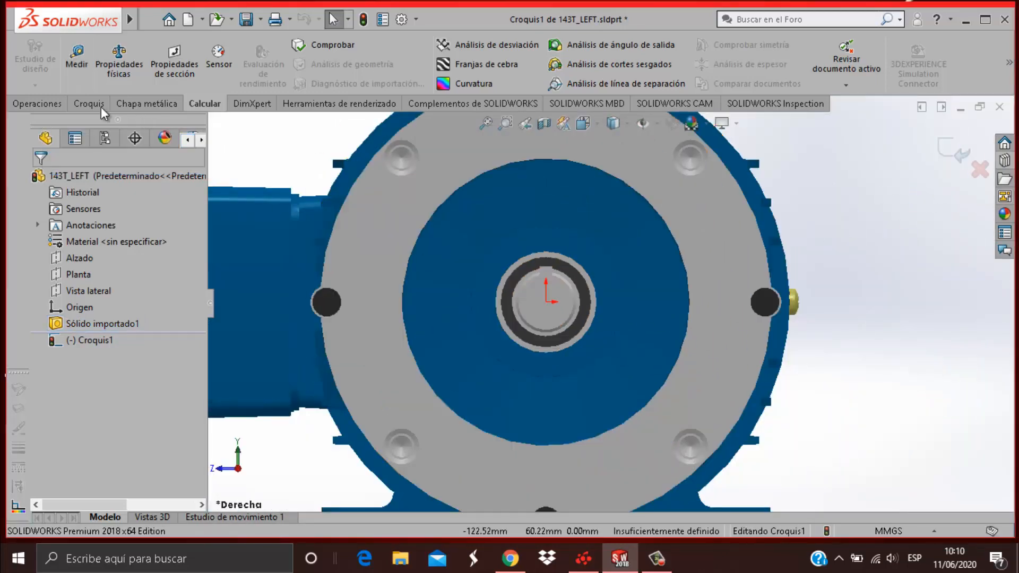
# Step: Sketch a circle centred on the origin with a radius of about 11.11 mm, snapped to the shaft's outer edge
pyautogui.click(96, 106)
pyautogui.click(137, 49)
pyautogui.scroll(-4, 531, 297)
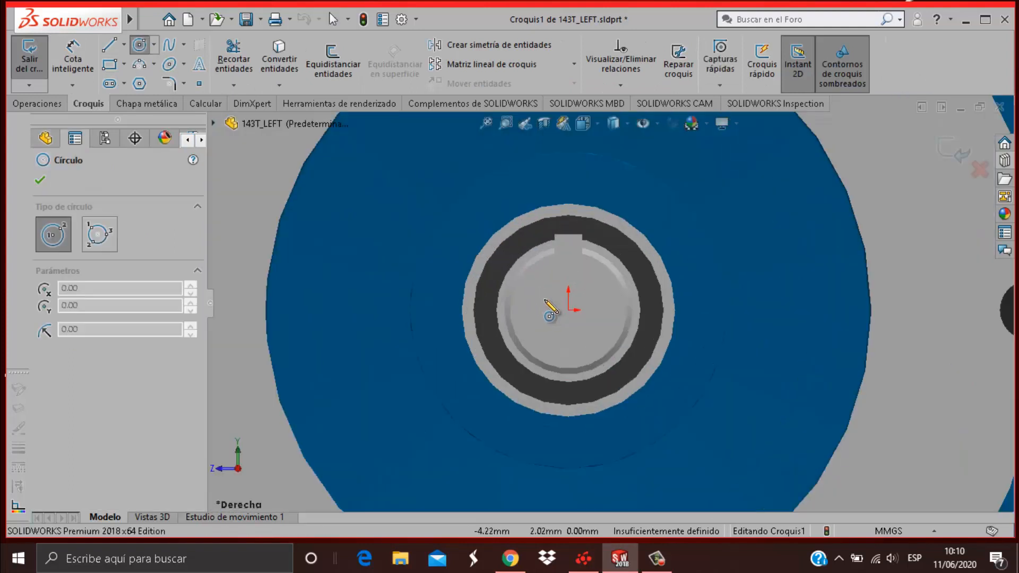
pyautogui.click(568, 309)
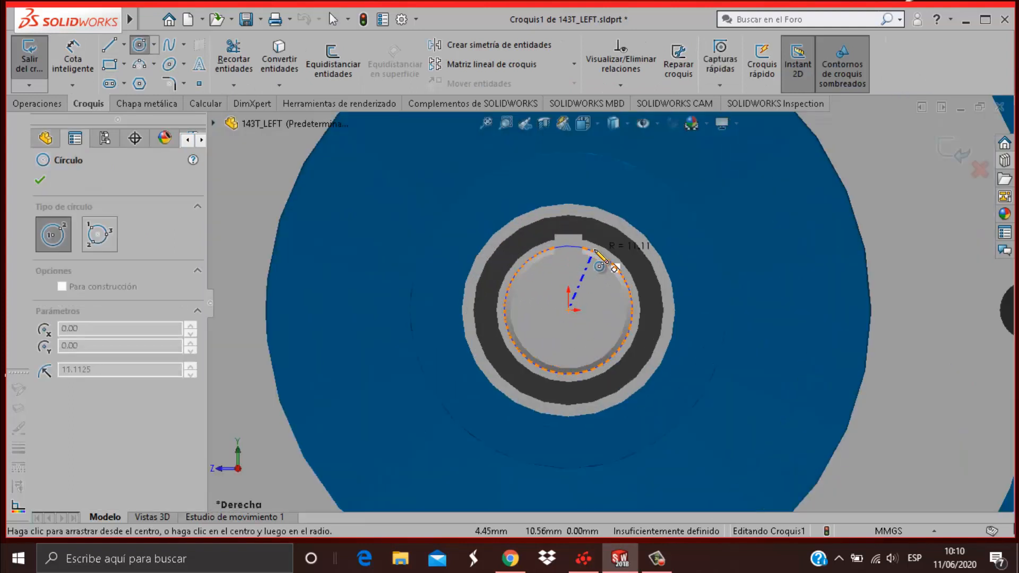
pyautogui.click(595, 250)
pyautogui.press('Escape')
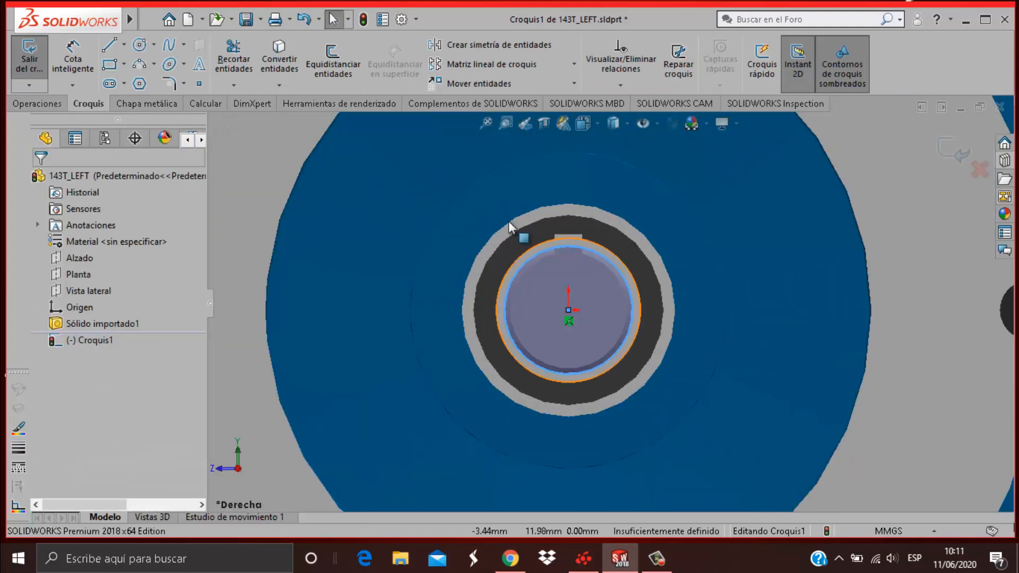
# Step: Convert the two side edges and the top edge of the shaft key into sketch lines, leaving the shoulder face out of the selection
pyautogui.click(279, 64)
pyautogui.scroll(-6, 589, 281)
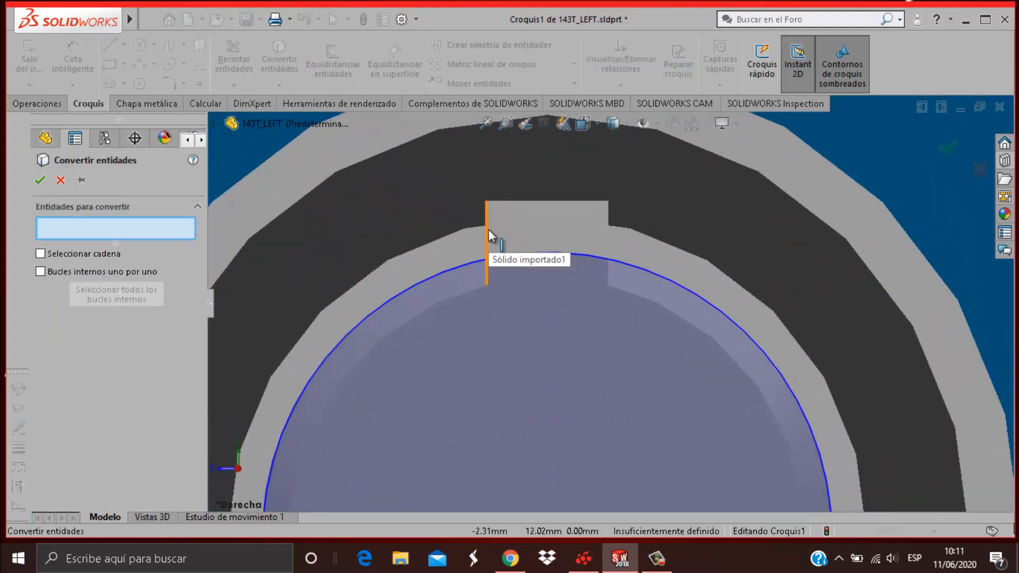
pyautogui.click(488, 234)
pyautogui.click(523, 203)
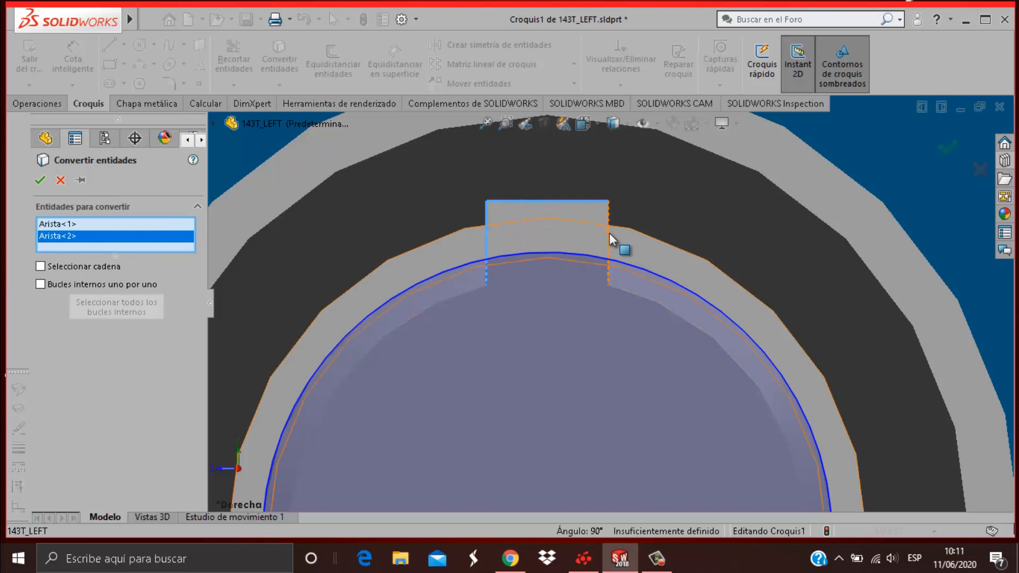
pyautogui.click(610, 236)
pyautogui.scroll(3, 632, 228)
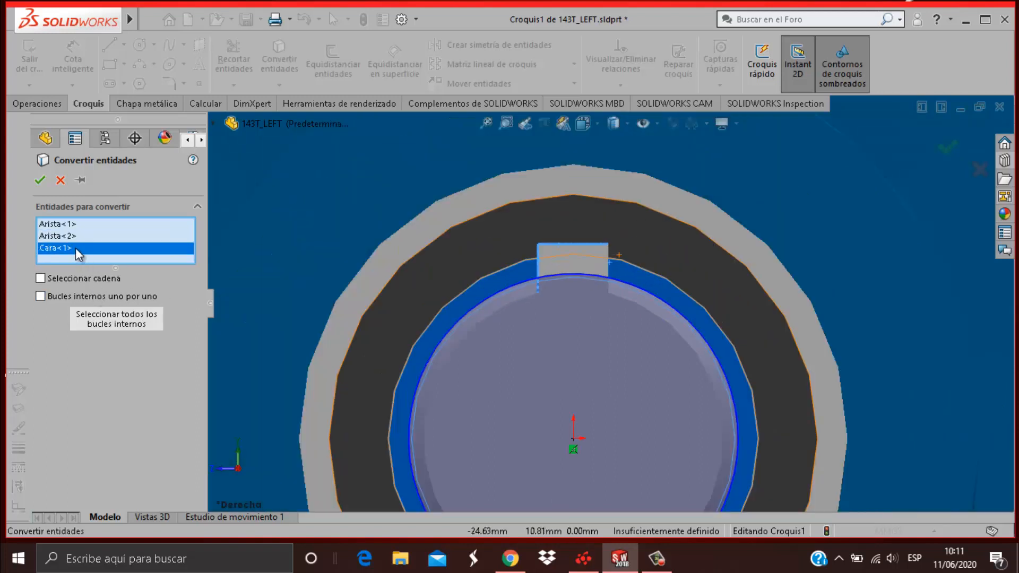
pyautogui.rightClick(75, 248)
pyautogui.click(106, 274)
pyautogui.scroll(-4, 609, 258)
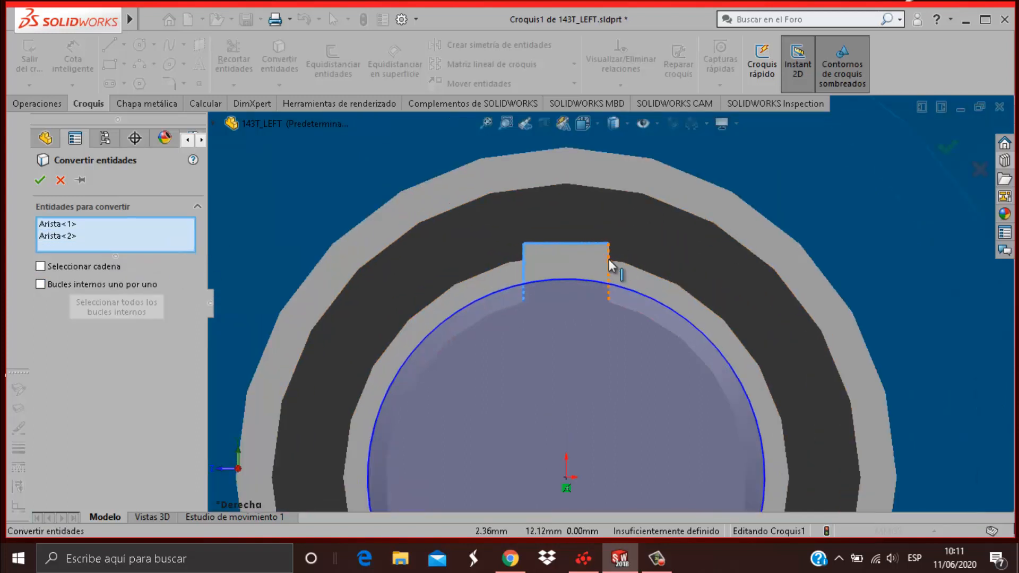
pyautogui.click(609, 263)
pyautogui.scroll(3, 602, 324)
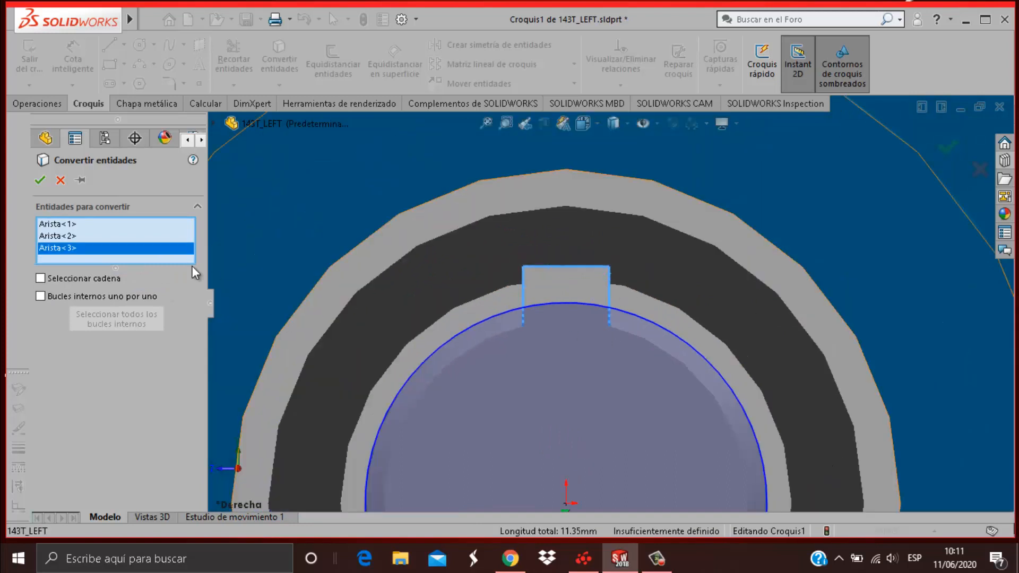
pyautogui.click(40, 180)
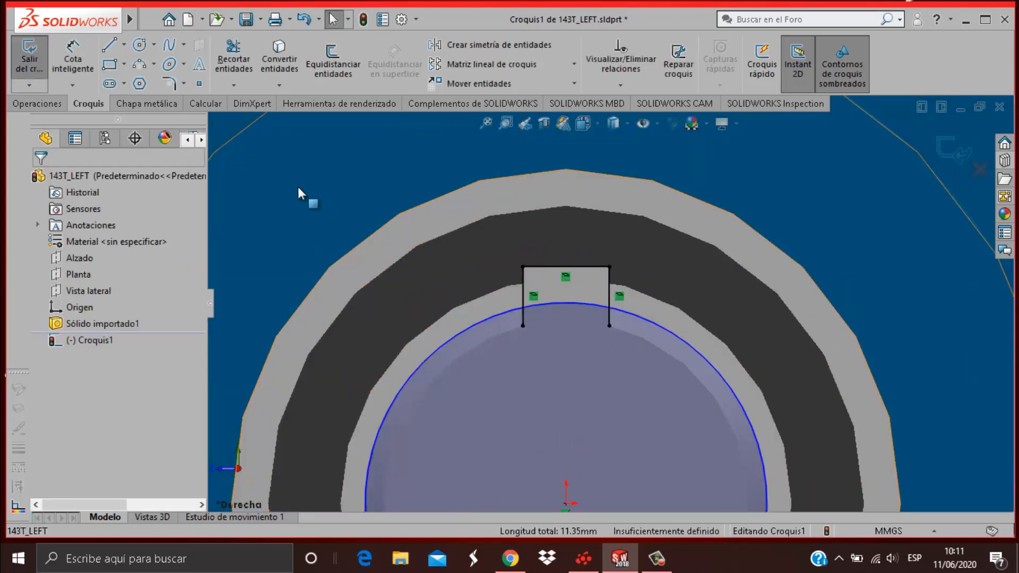
# Step: Trim the circle's arc between the key sides and the line ends inside the circle to leave one closed shaft-and-key outline
pyautogui.click(238, 63)
pyautogui.scroll(-5, 583, 350)
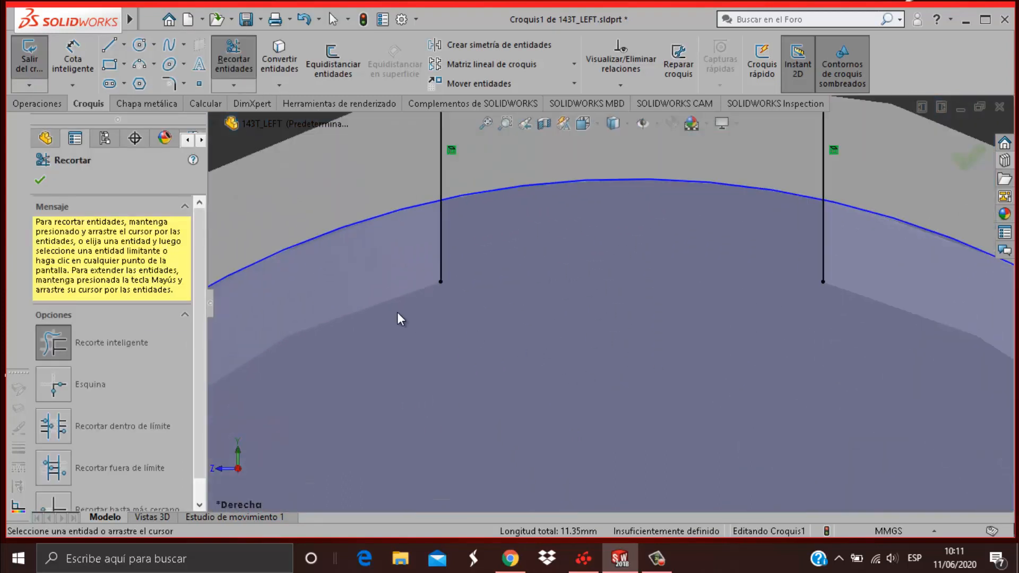
pyautogui.moveTo(658, 266); pyautogui.dragTo(695, 164)
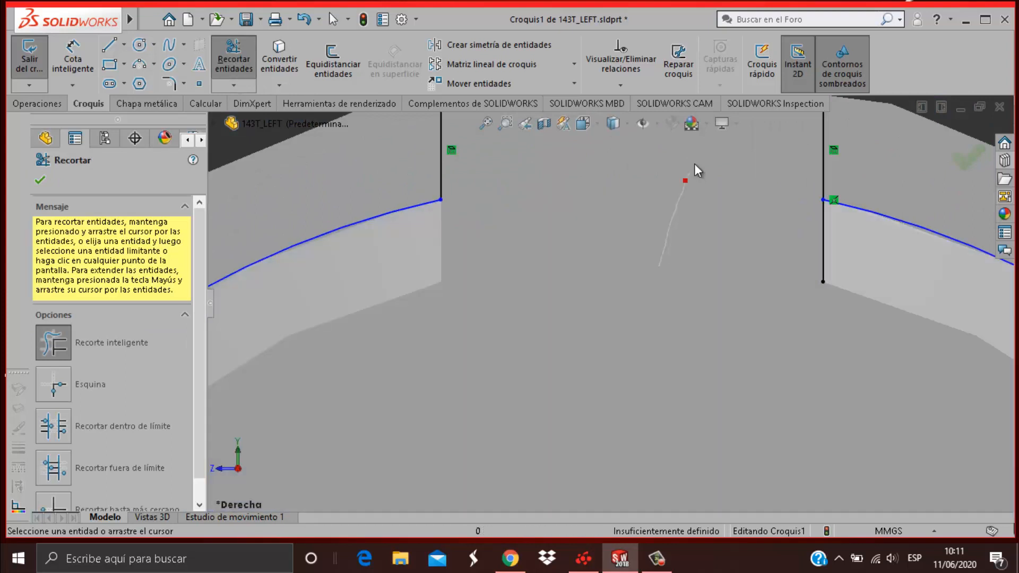
pyautogui.scroll(8, 611, 302)
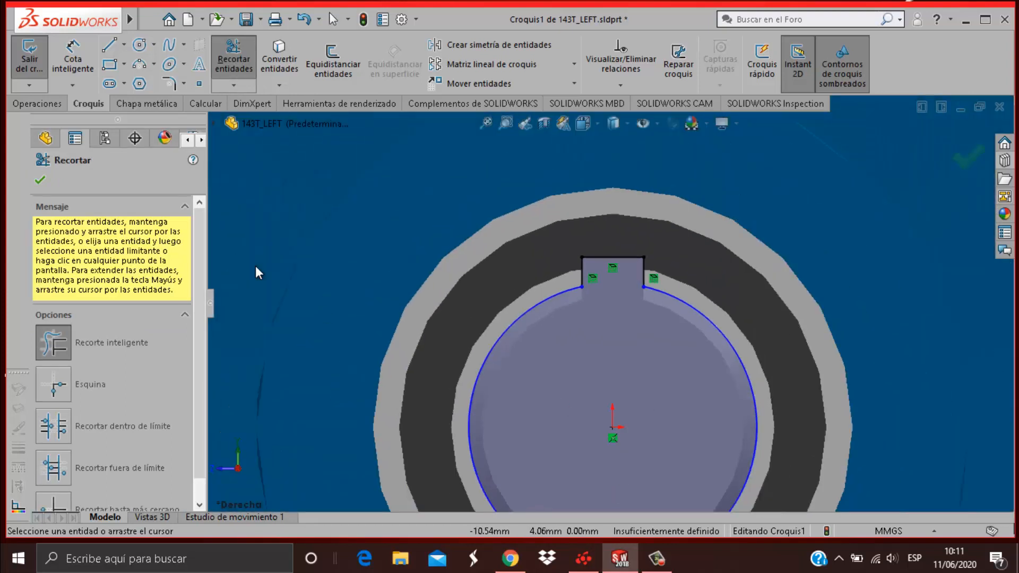
# Step: Start an extruded cut from the closed shaft-and-key profile
pyautogui.click(32, 104)
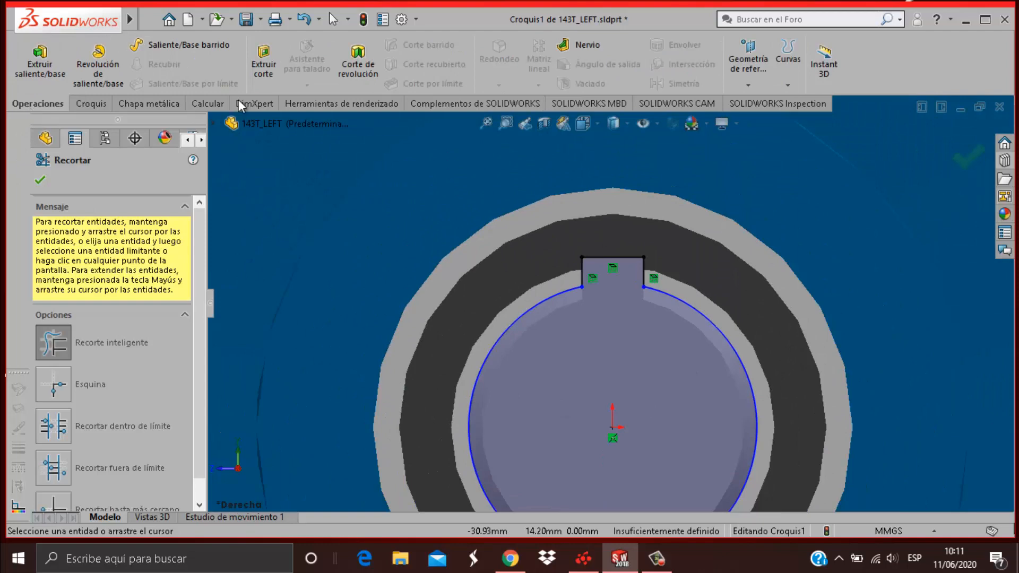
pyautogui.click(262, 77)
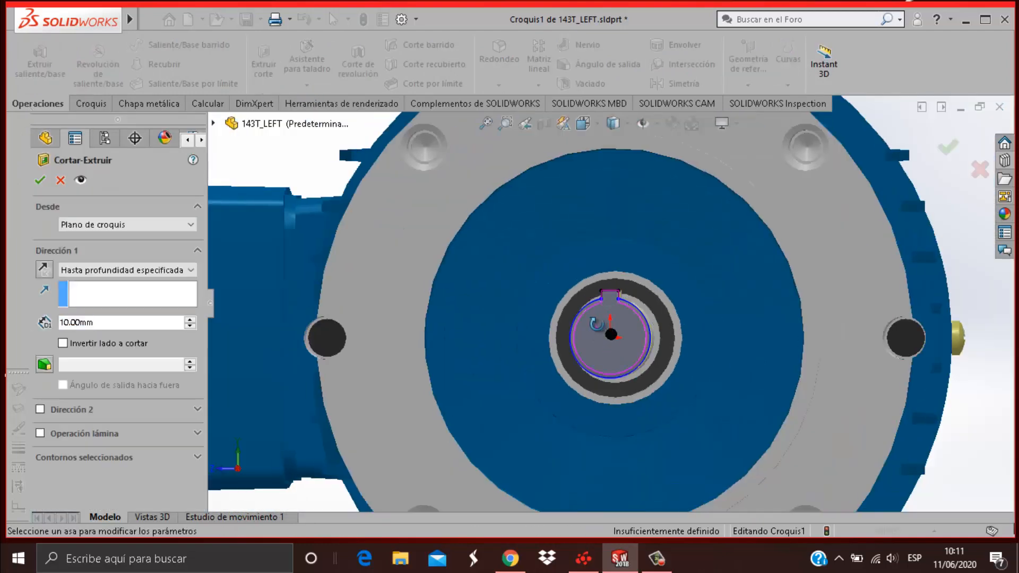
pyautogui.moveTo(596, 324); pyautogui.dragTo(566, 327, button='middle')
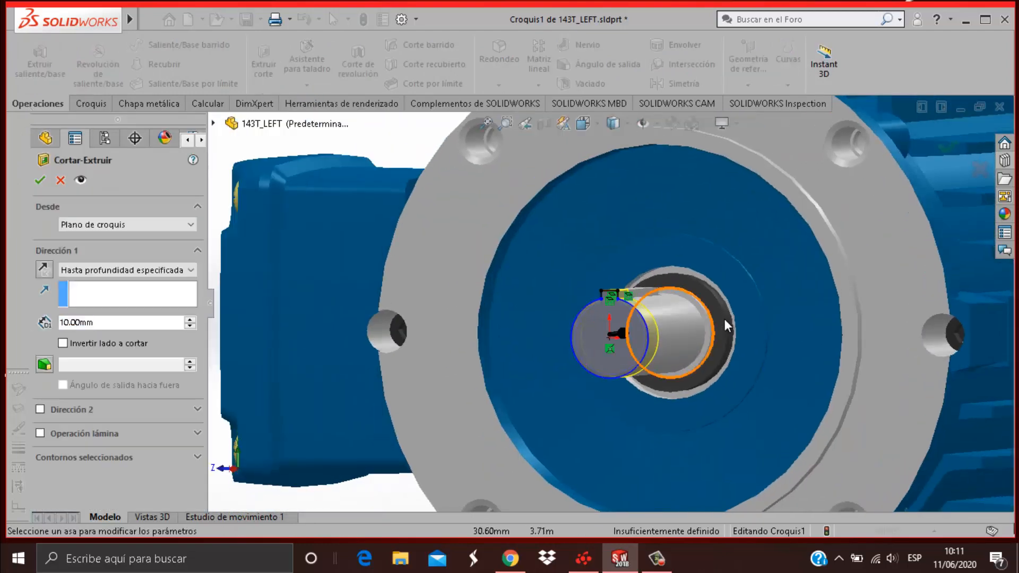
pyautogui.scroll(-6, 723, 321)
# Step: Try to end the cut at an offset from the ring-shaped shoulder face beside the seal
pyautogui.click(153, 269)
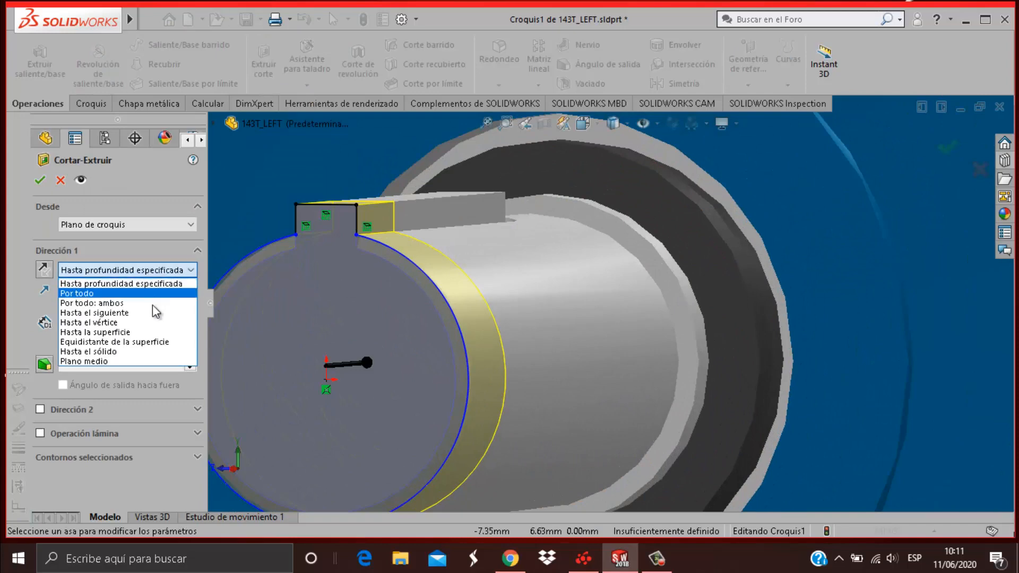
pyautogui.click(146, 345)
pyautogui.scroll(3, 616, 256)
pyautogui.scroll(-5, 620, 275)
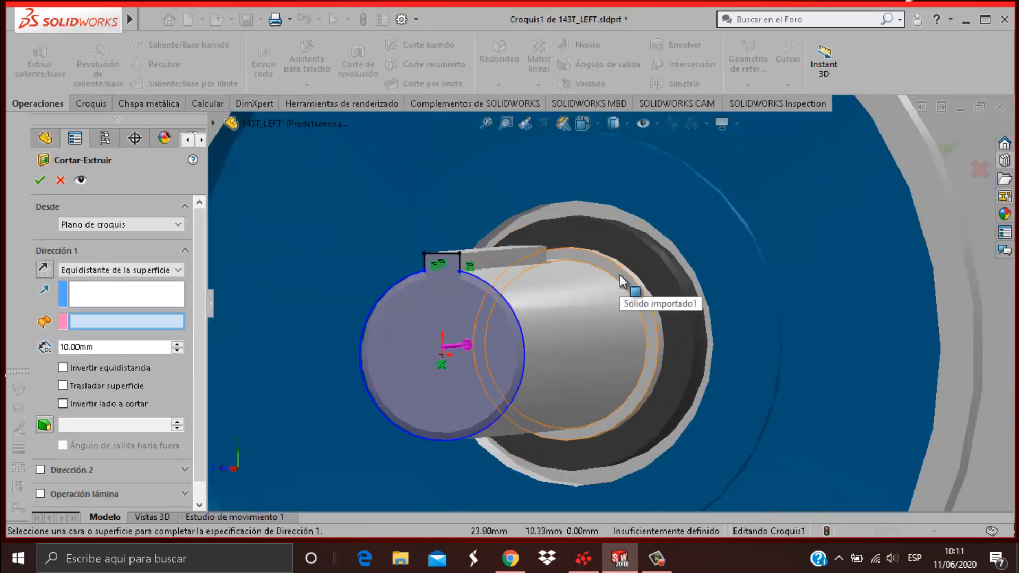
pyautogui.moveTo(614, 295); pyautogui.dragTo(641, 307, button='middle')
pyautogui.click(631, 273)
pyautogui.scroll(3, 635, 279)
pyautogui.scroll(-2, 618, 304)
pyautogui.scroll(1, 619, 308)
pyautogui.scroll(3, 641, 308)
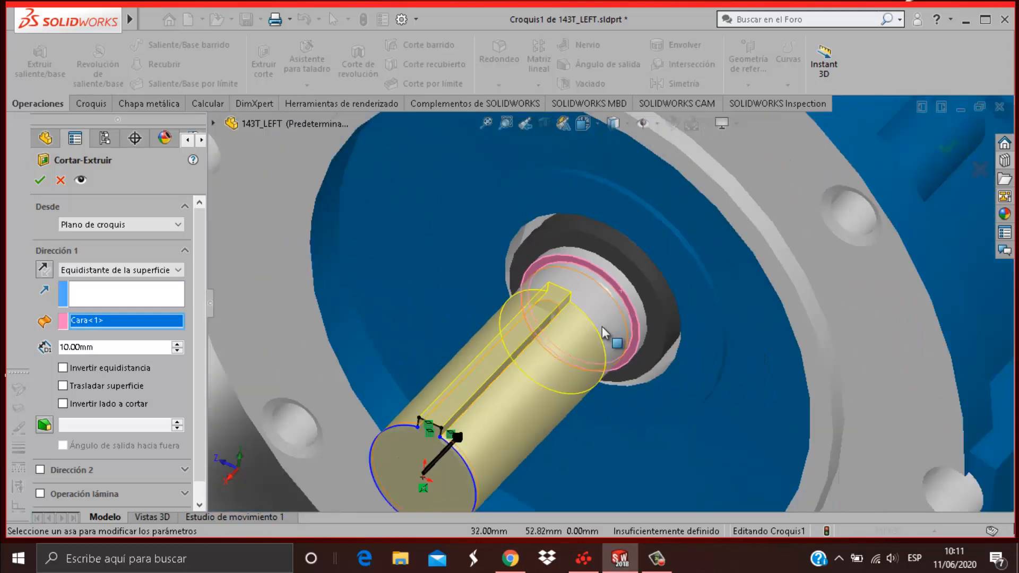
pyautogui.scroll(-2, 609, 302)
pyautogui.scroll(-1, 610, 301)
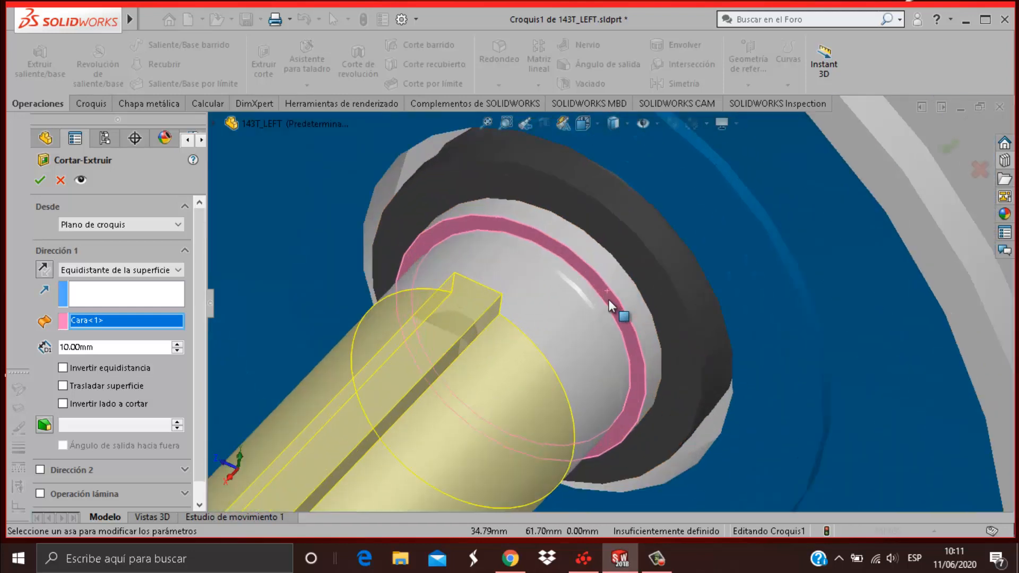
pyautogui.click(610, 299)
pyautogui.click(611, 300)
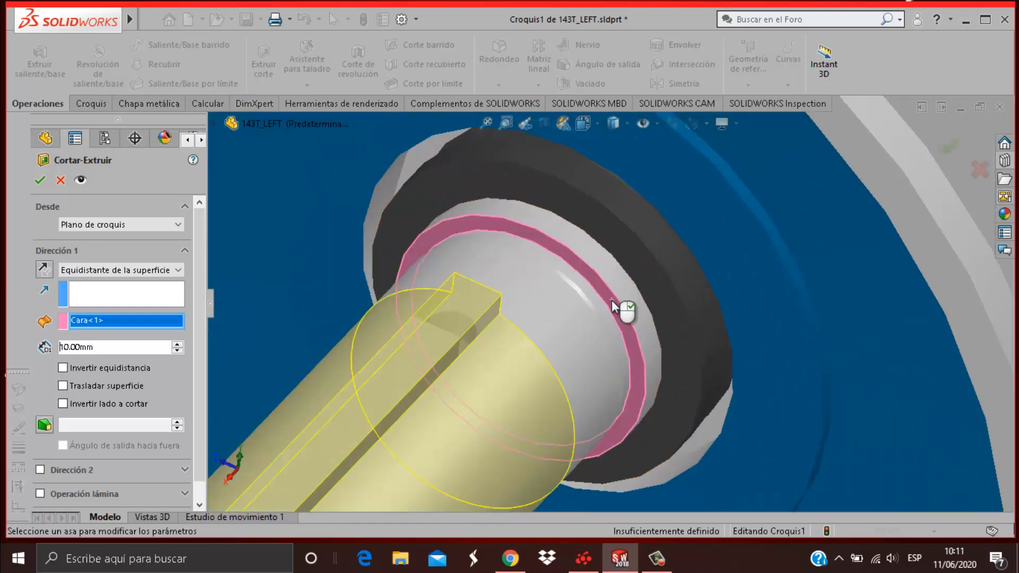
# Step: Cut the shaft-and-key profile to a blind depth of 57.15 mm, removing the shaft's keyed length
pyautogui.click(164, 271)
pyautogui.click(154, 283)
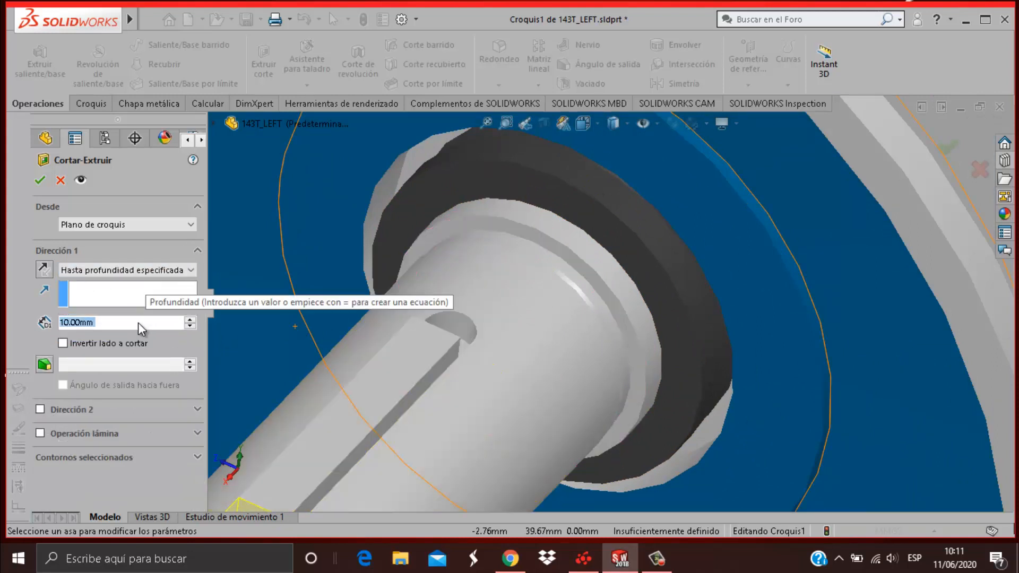
pyautogui.write('57015')
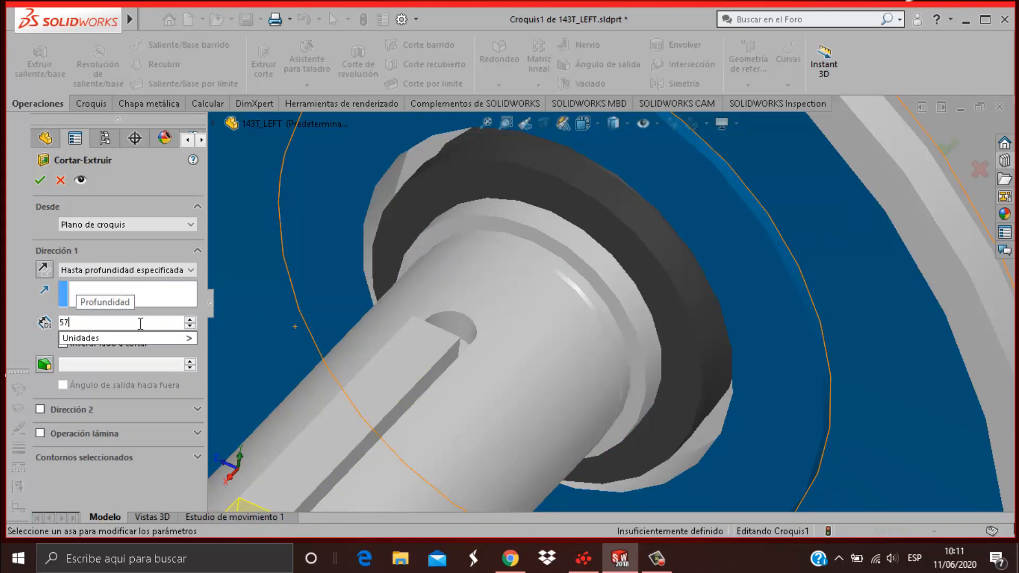
pyautogui.press('Return')
pyautogui.scroll(5, 555, 308)
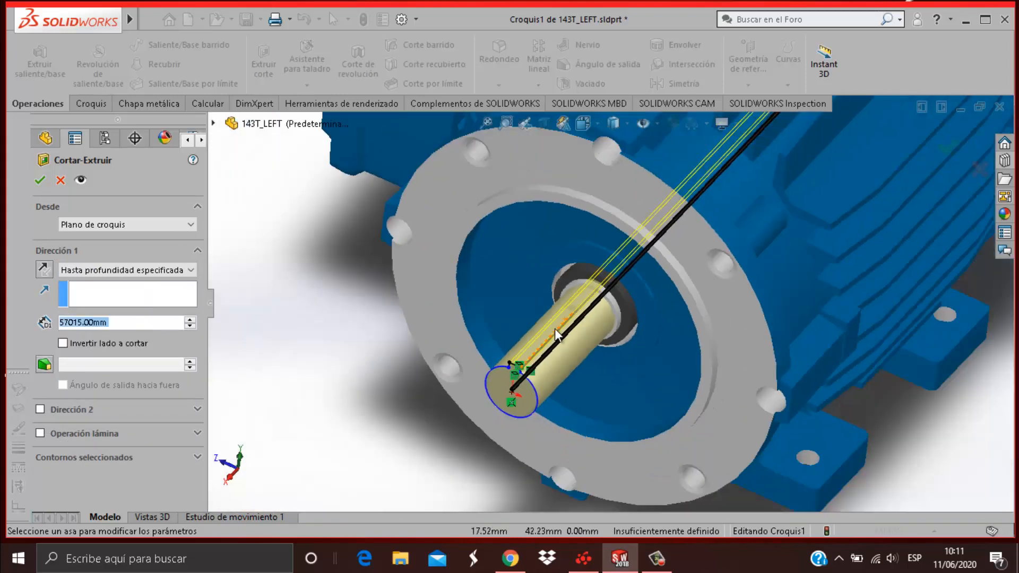
pyautogui.moveTo(555, 329); pyautogui.dragTo(550, 301, button='middle')
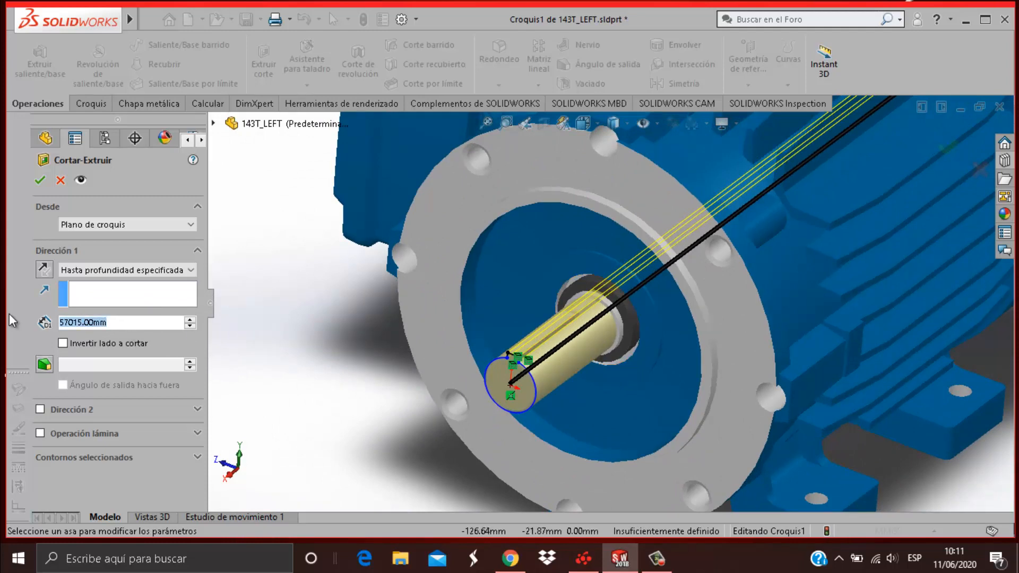
pyautogui.write('57.15')
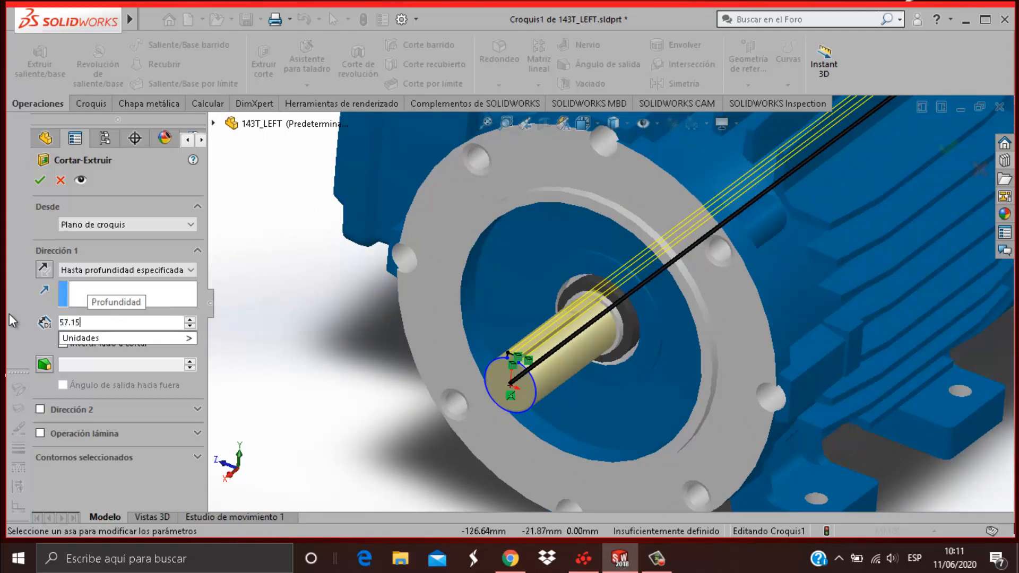
pyautogui.press('Return')
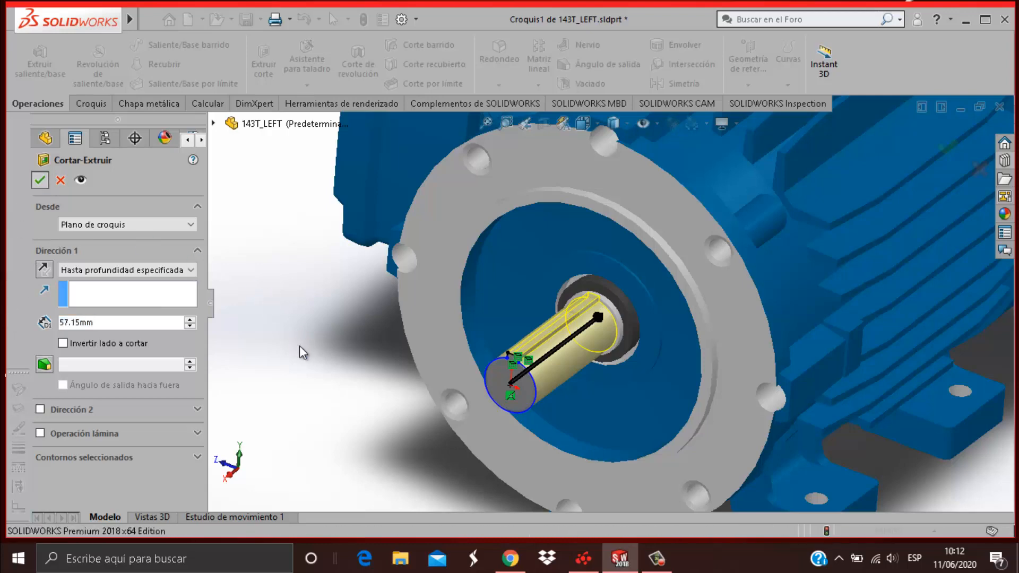
# Step: Sketch a circle about 25 mm in diameter, centred on the origin, on the end face of the remaining shaft stub
pyautogui.scroll(3, 528, 402)
pyautogui.press('space')
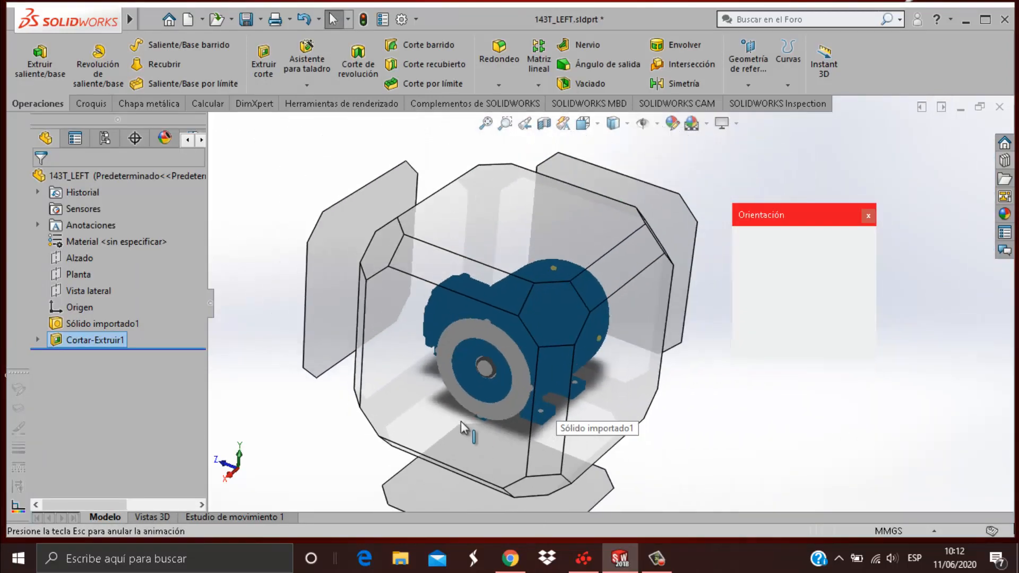
pyautogui.click(441, 425)
pyautogui.scroll(-5, 654, 317)
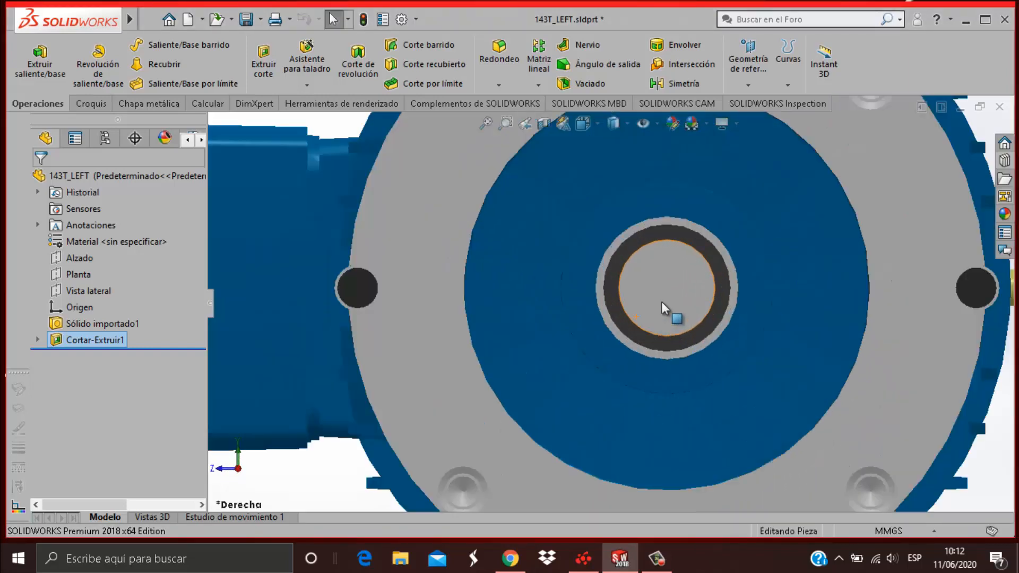
pyautogui.click(661, 301)
pyautogui.click(714, 266)
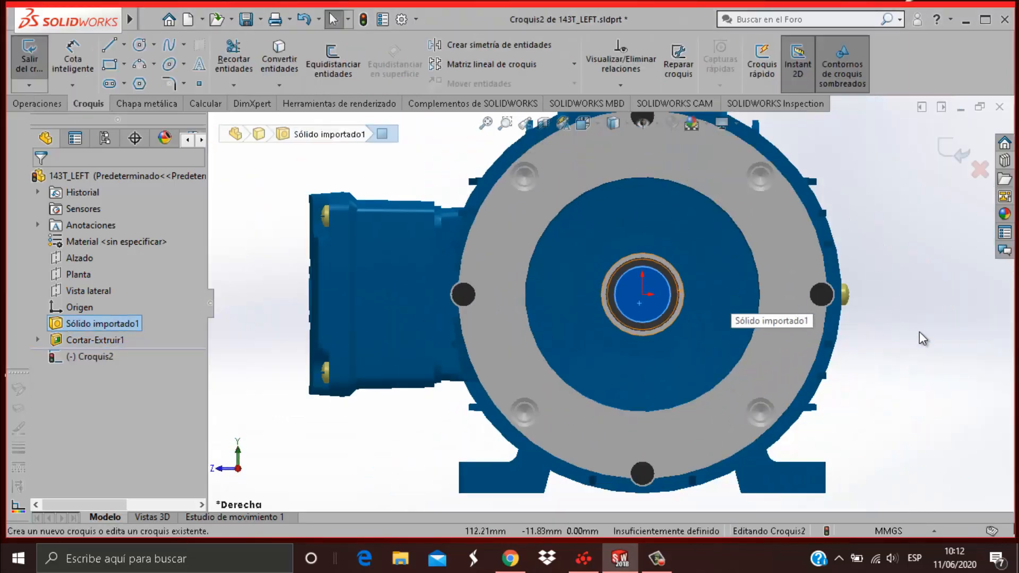
pyautogui.click(919, 332)
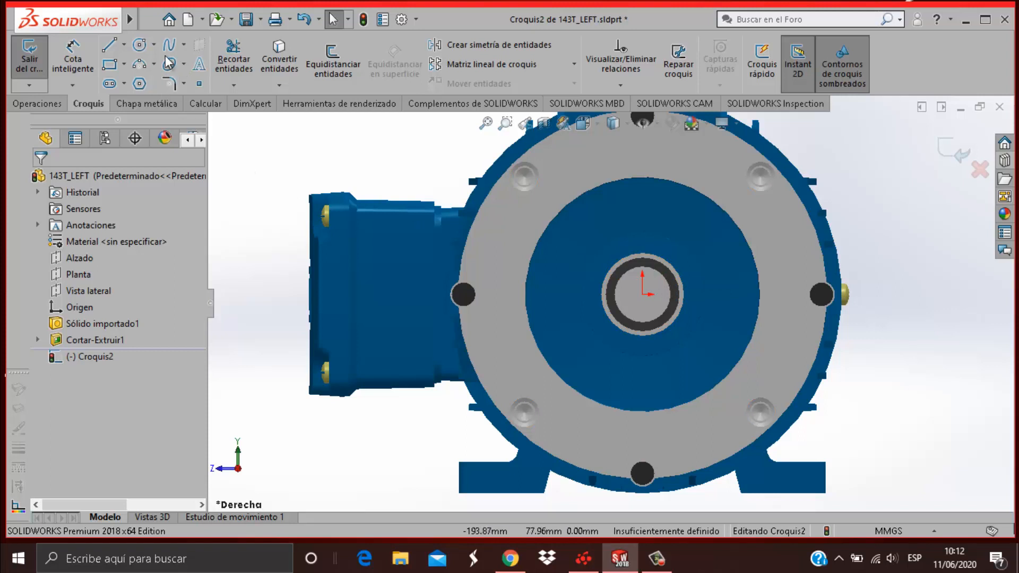
pyautogui.click(143, 46)
pyautogui.click(642, 294)
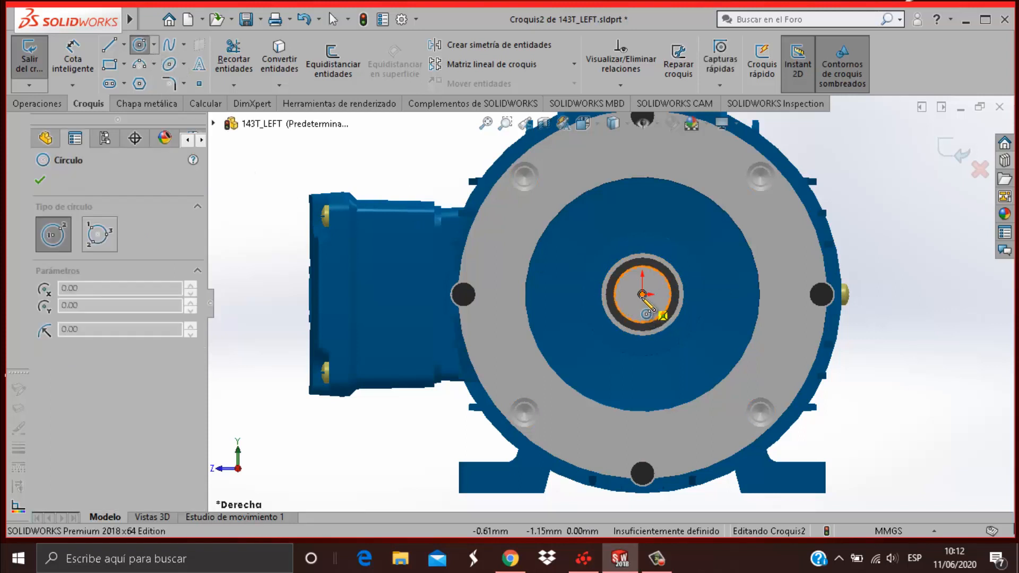
pyautogui.click(662, 315)
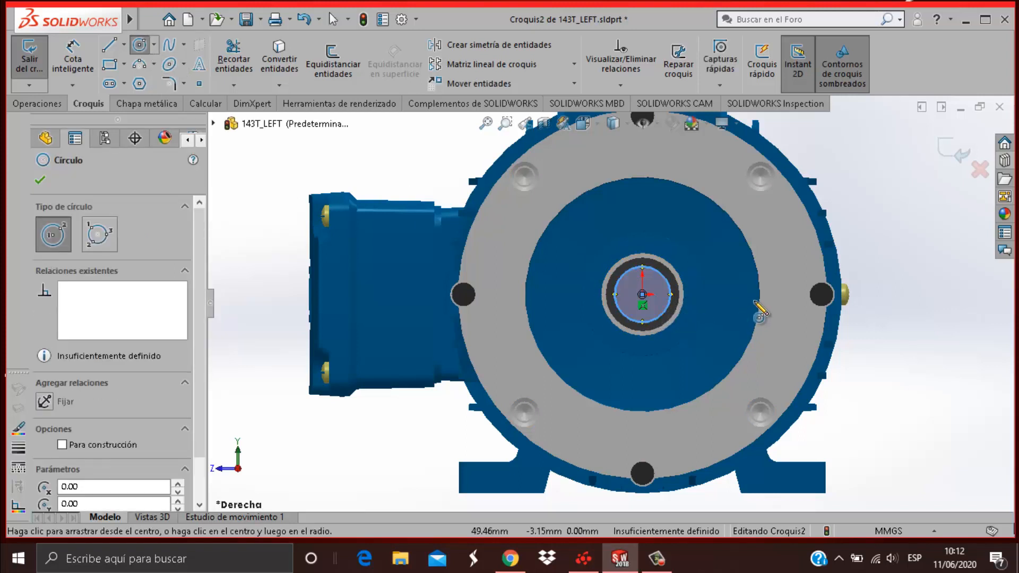
pyautogui.press('Escape')
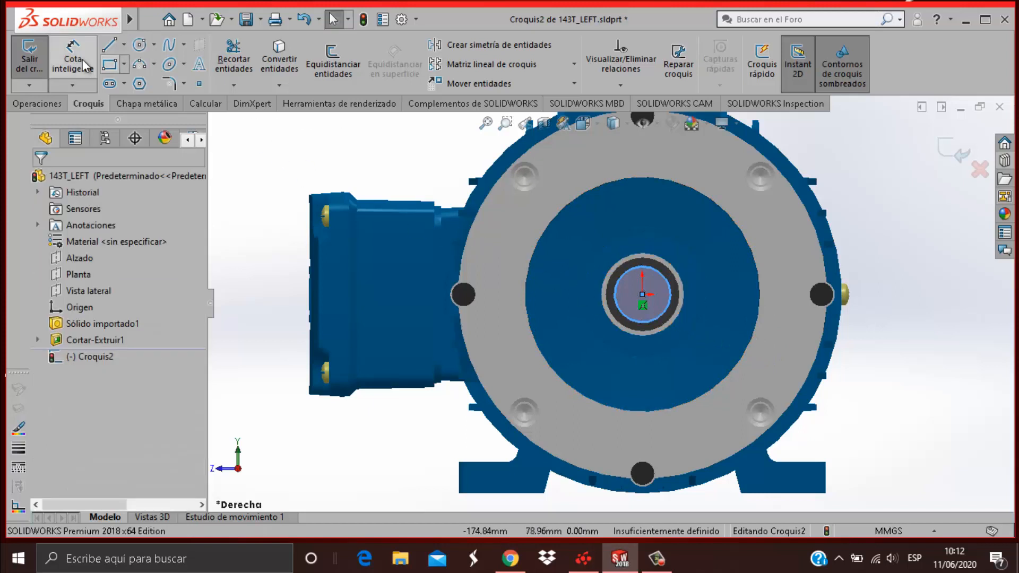
# Step: Dimension the circle on the shaft stub with a diameter of 25.4 mm
pyautogui.click(670, 295)
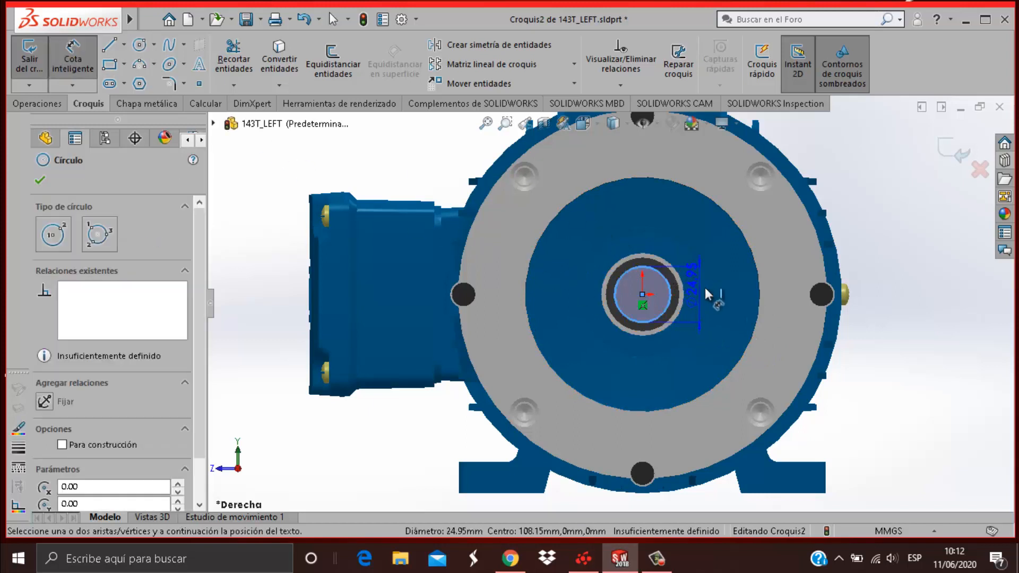
pyautogui.click(914, 306)
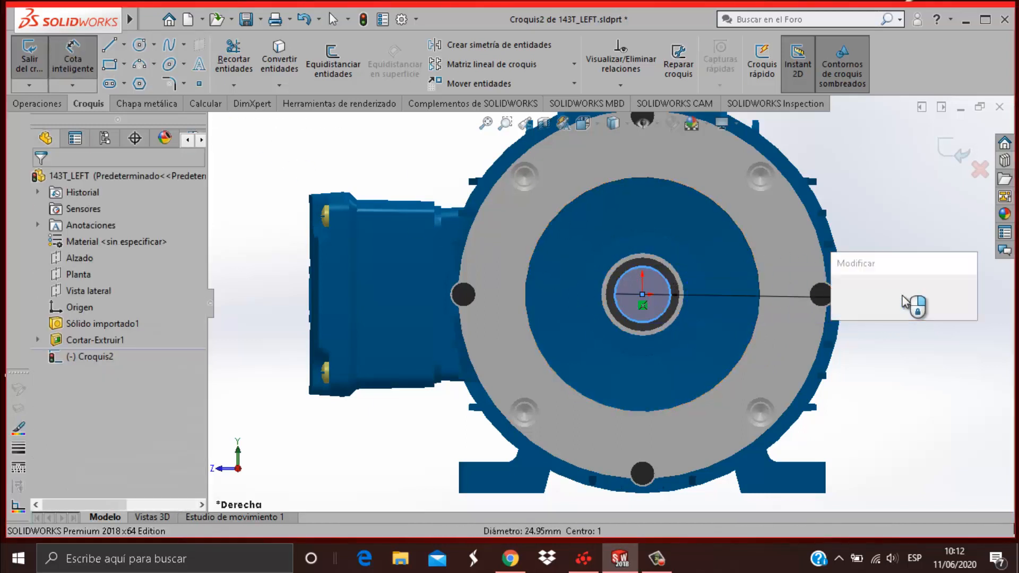
pyautogui.write('2')
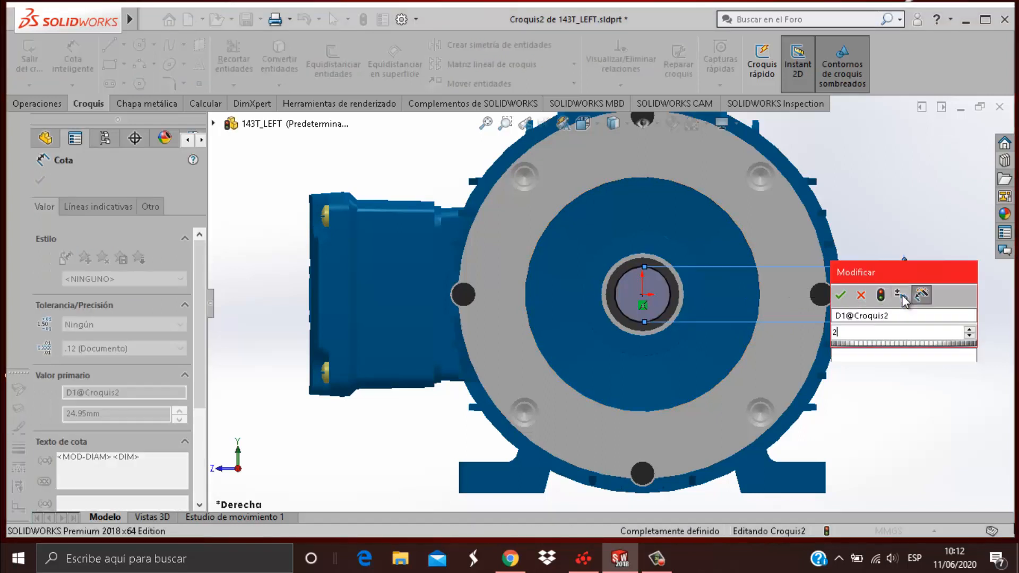
pyautogui.write('5.4')
pyautogui.press('Return')
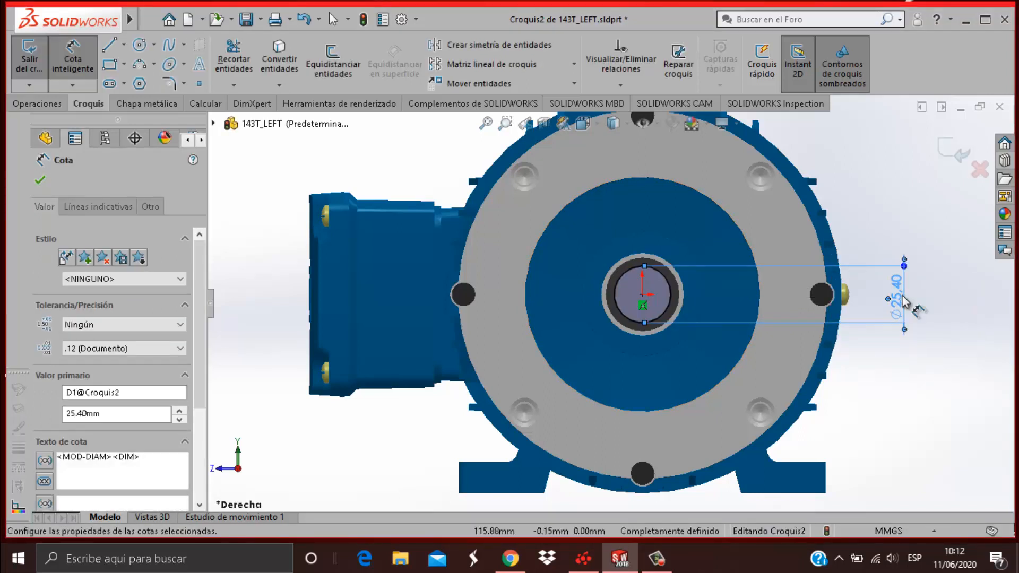
pyautogui.press('Escape')
pyautogui.press('Escape')
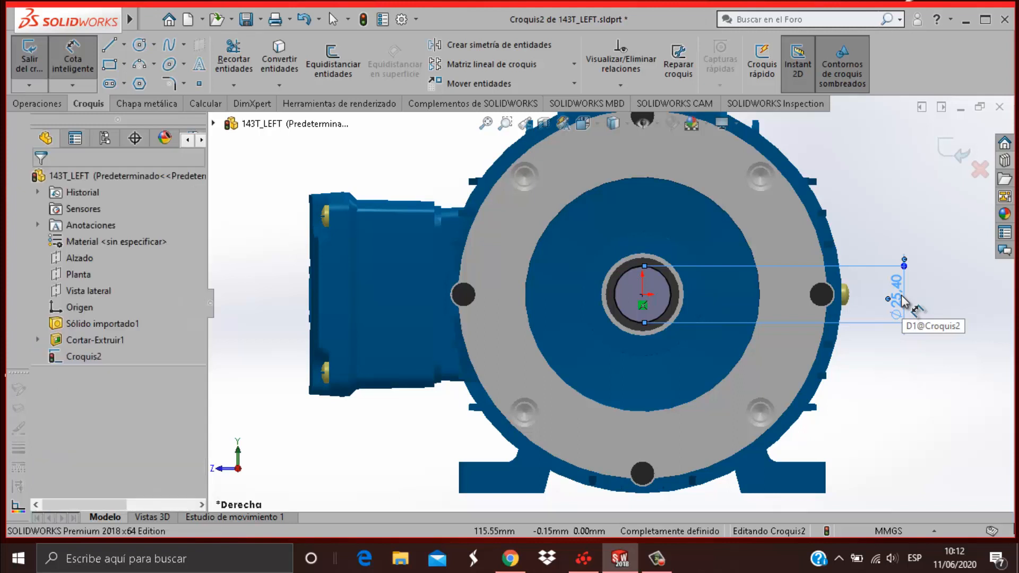
# Step: Cut the circle out of the shaft stub to a blind depth of 65-57.15 mm
pyautogui.click(37, 105)
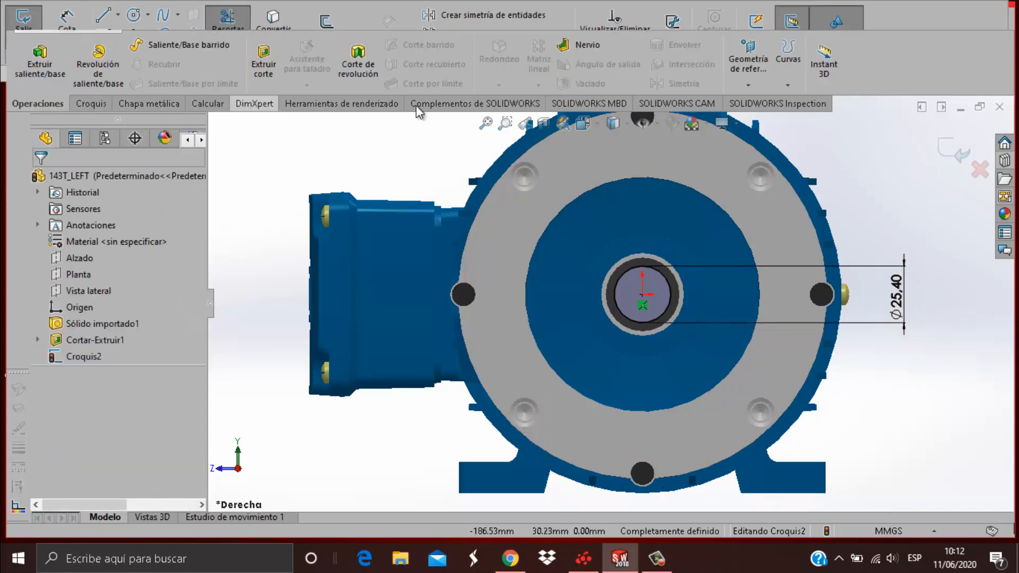
pyautogui.click(264, 64)
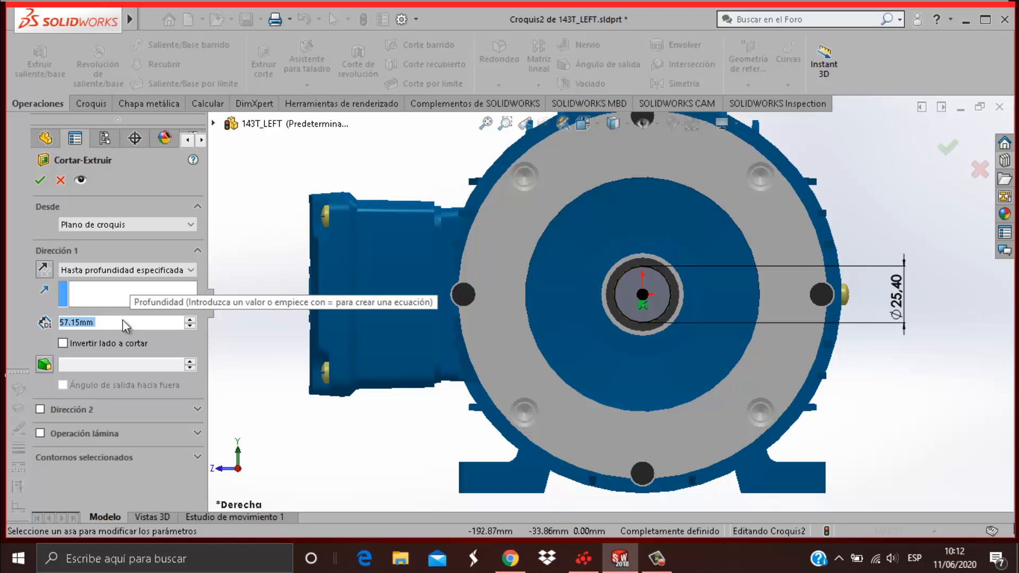
pyautogui.write('65')
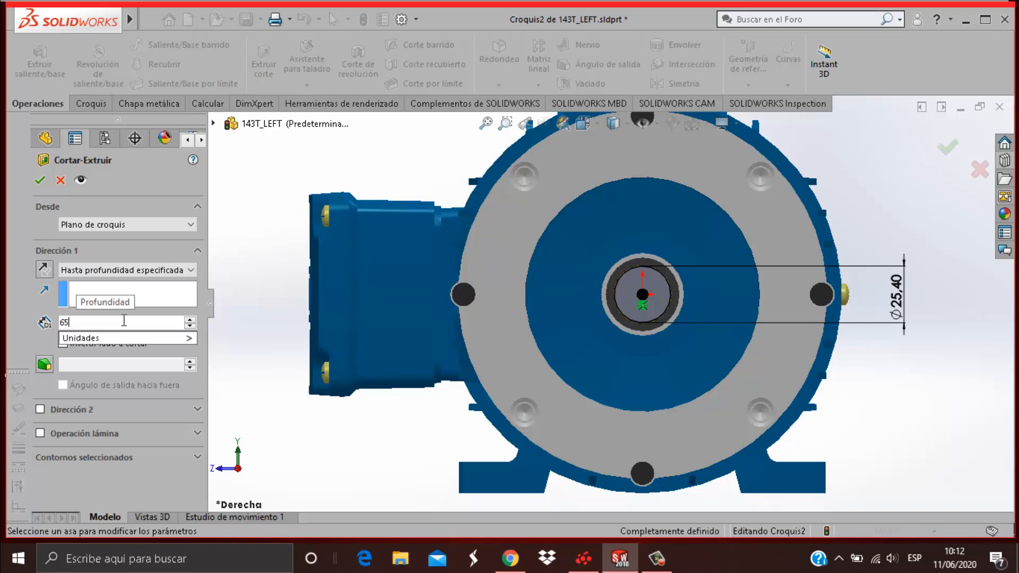
pyautogui.write('-57.15')
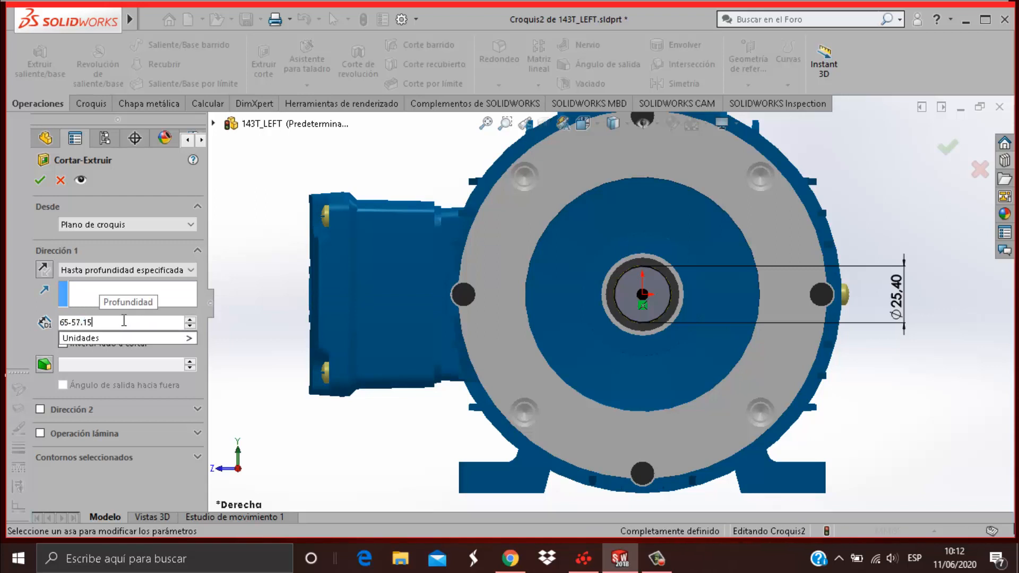
pyautogui.press('Return')
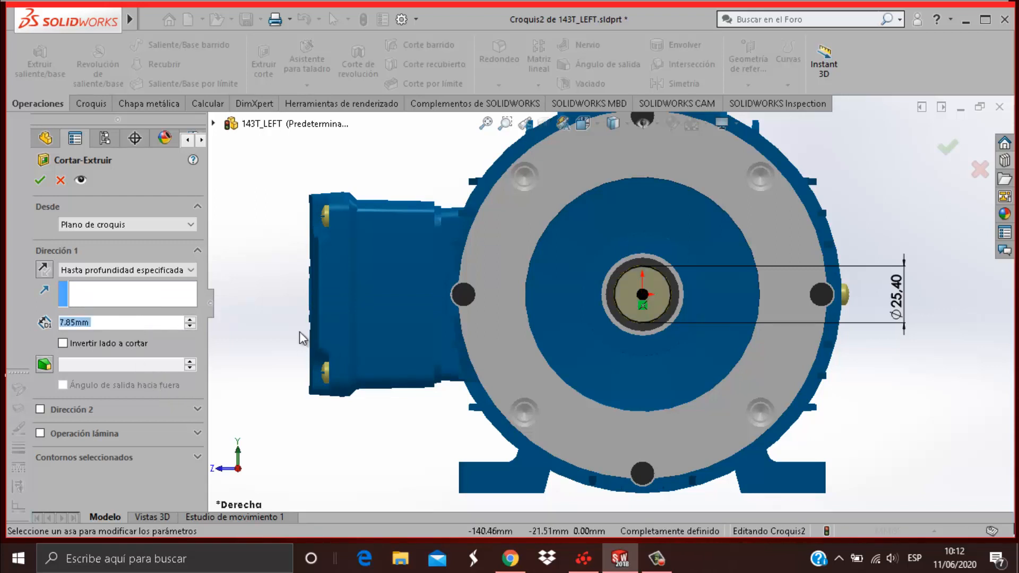
pyautogui.click(37, 181)
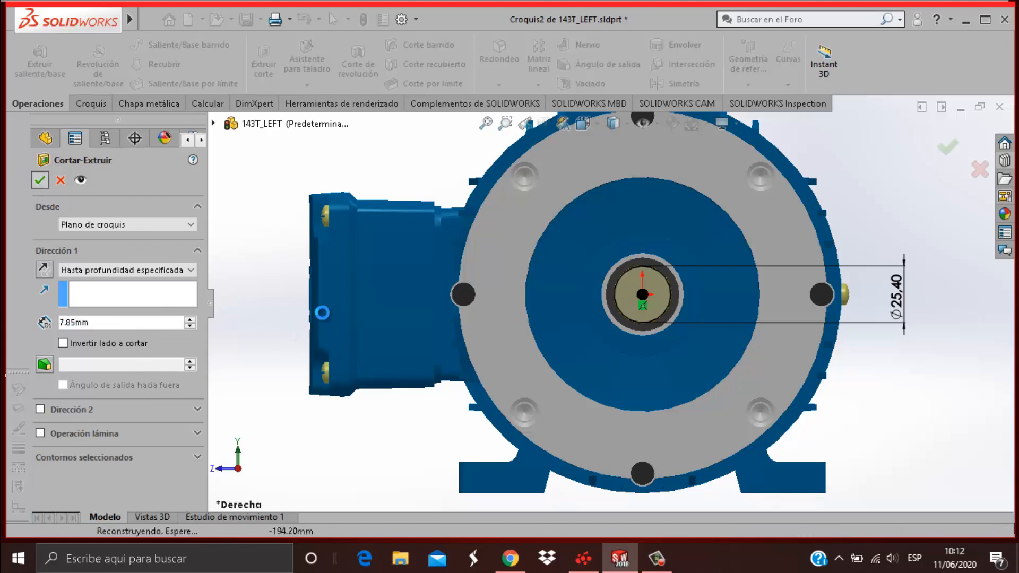
# Step: Inspect the motor's front flange and seal opening where the shaft was cut away
pyautogui.scroll(3, 591, 384)
pyautogui.click(830, 310)
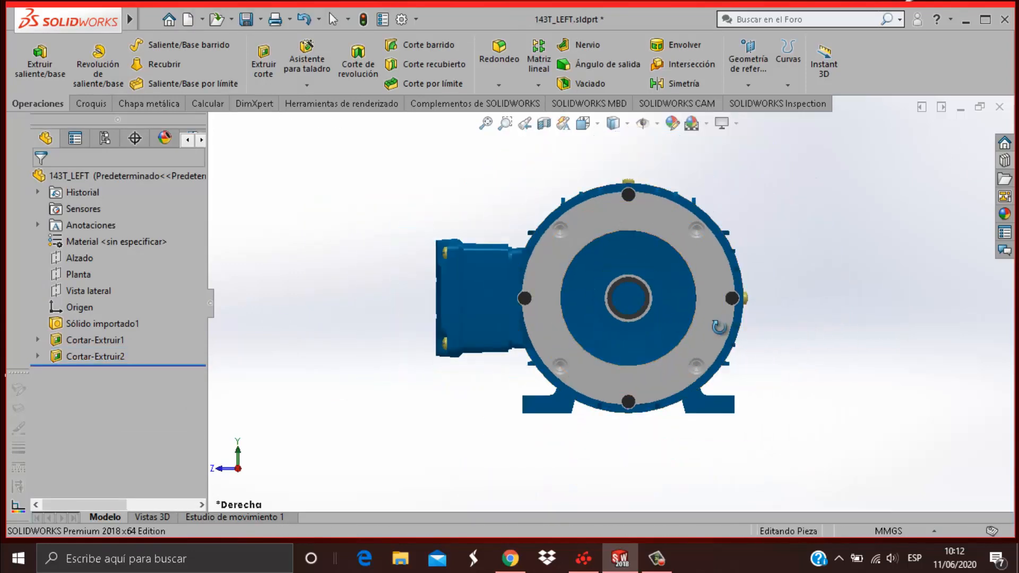
pyautogui.moveTo(721, 325); pyautogui.dragTo(638, 318, button='middle')
pyautogui.scroll(-3, 638, 318)
pyautogui.scroll(3, 534, 318)
pyautogui.scroll(-2, 566, 296)
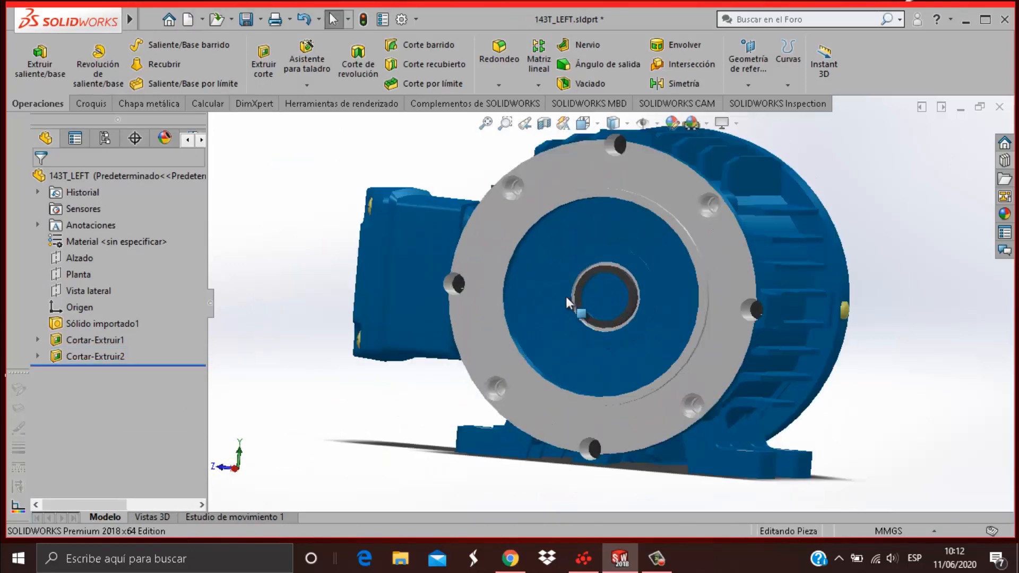
pyautogui.scroll(2, 604, 321)
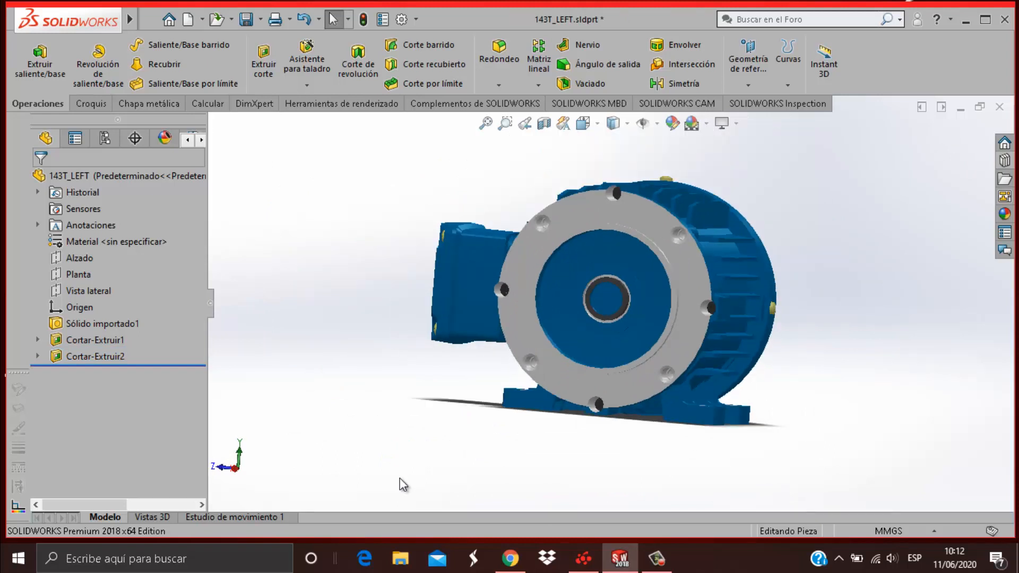
# Step: Save the modified motor part in the Escritorio folder under the name "motor weg"
pyautogui.hotkey('ctrl', '7')
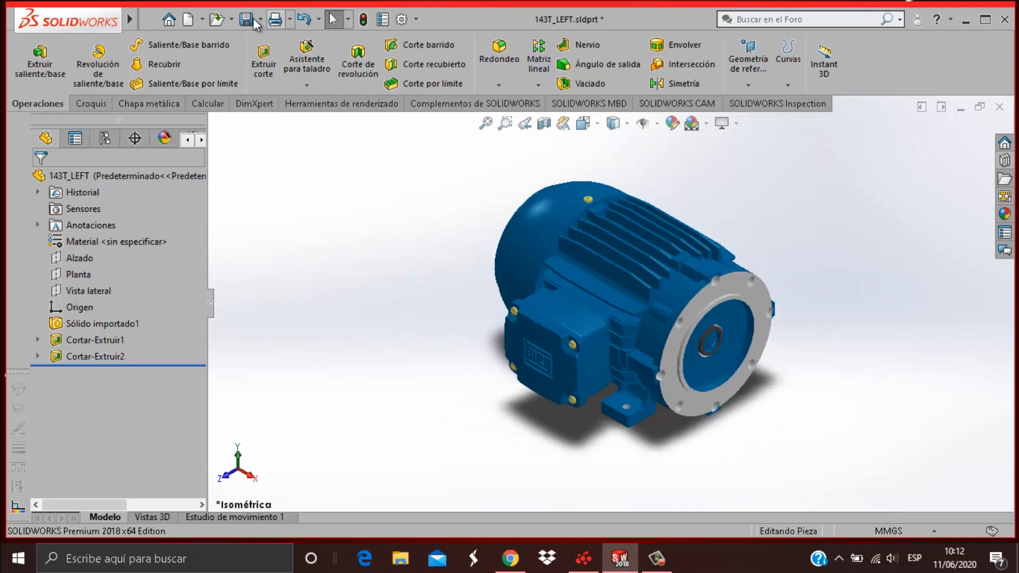
pyautogui.click(260, 18)
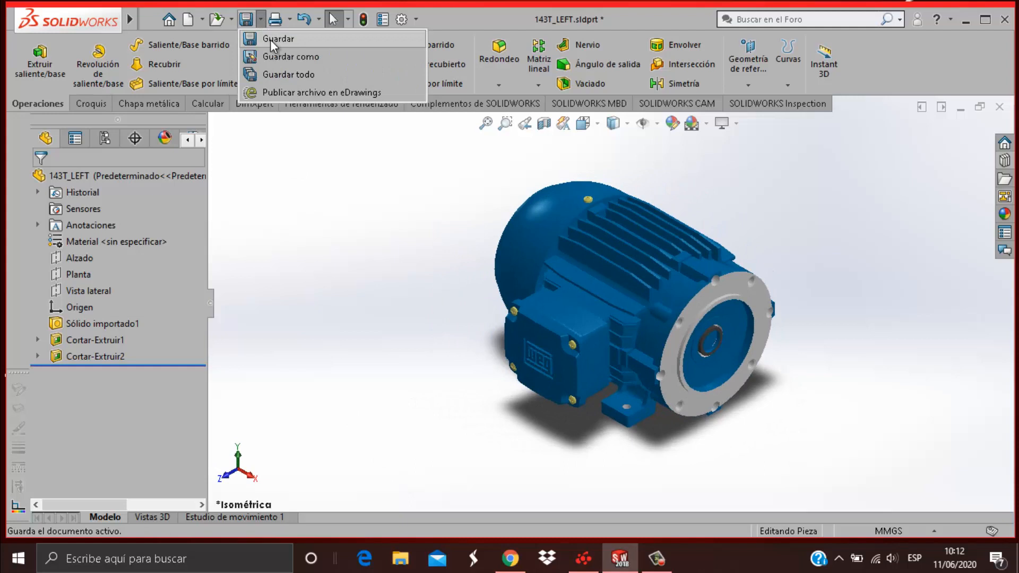
pyautogui.click(276, 55)
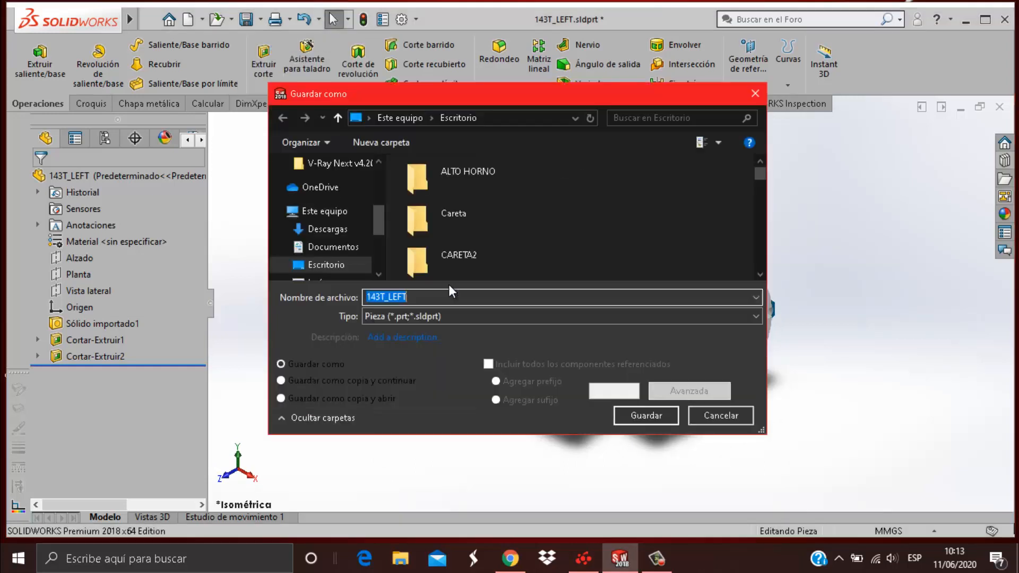
pyautogui.write('mo')
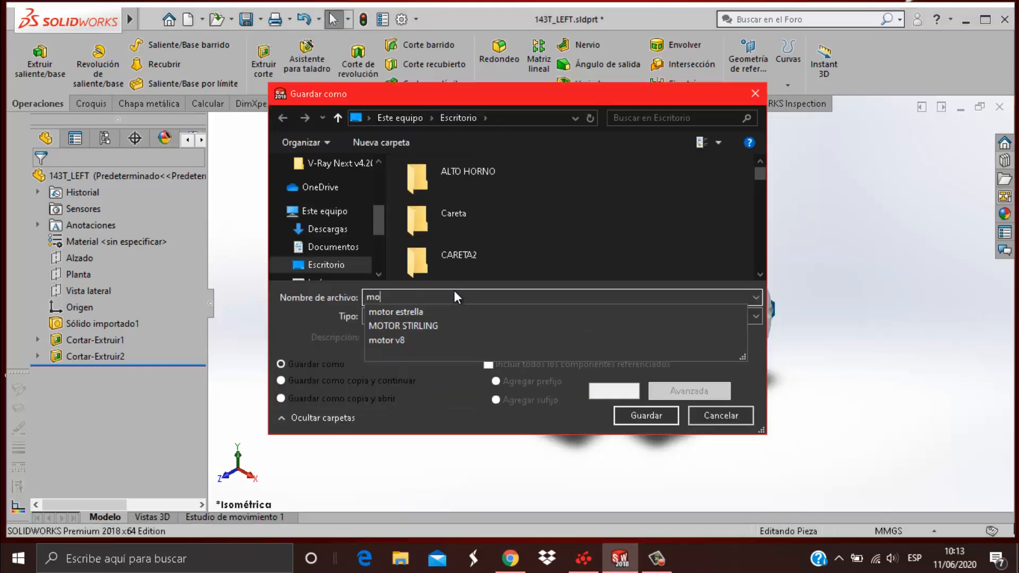
pyautogui.write('tor e')
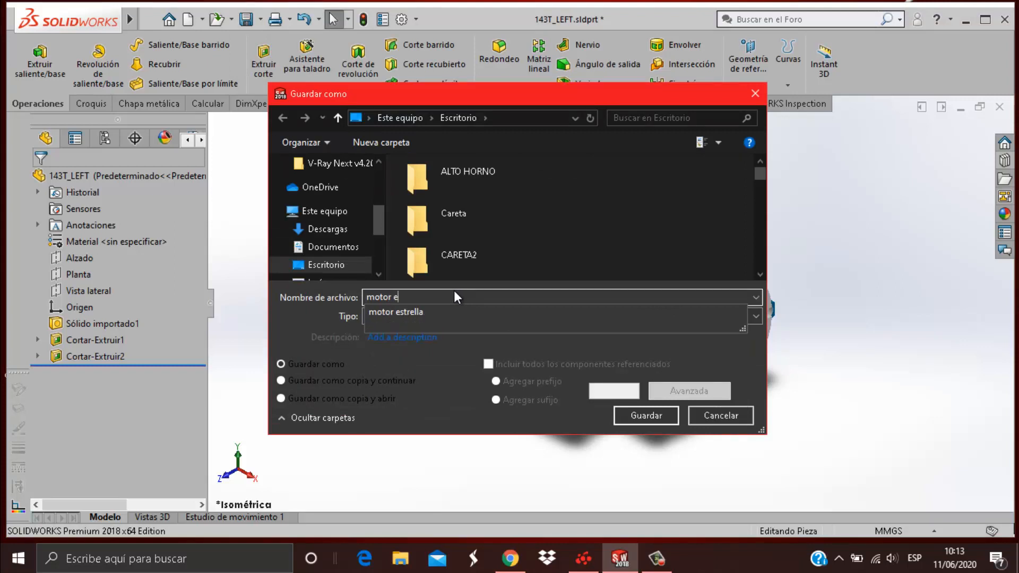
pyautogui.press('BackSpace')
pyautogui.write('weg')
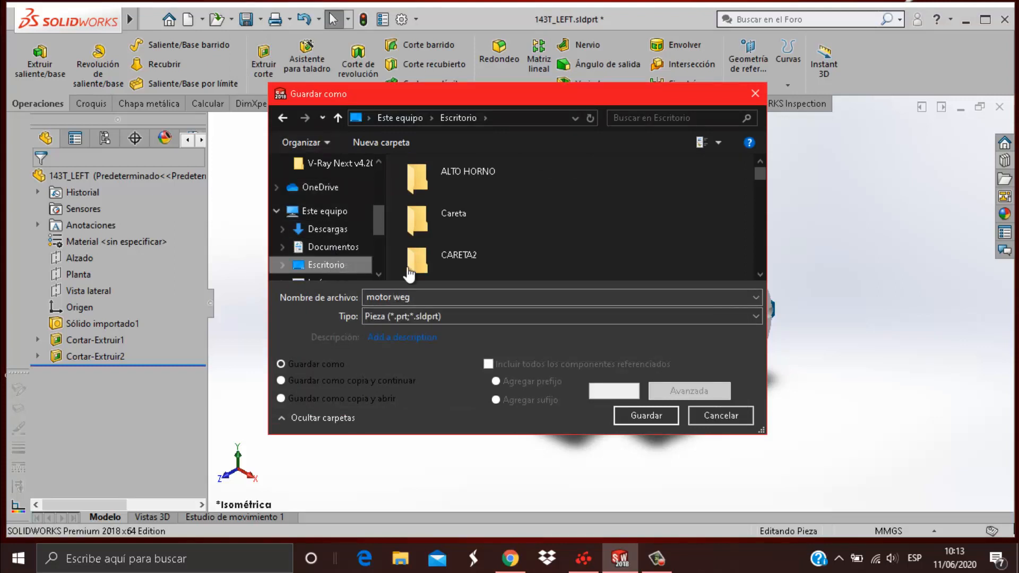
pyautogui.click(651, 417)
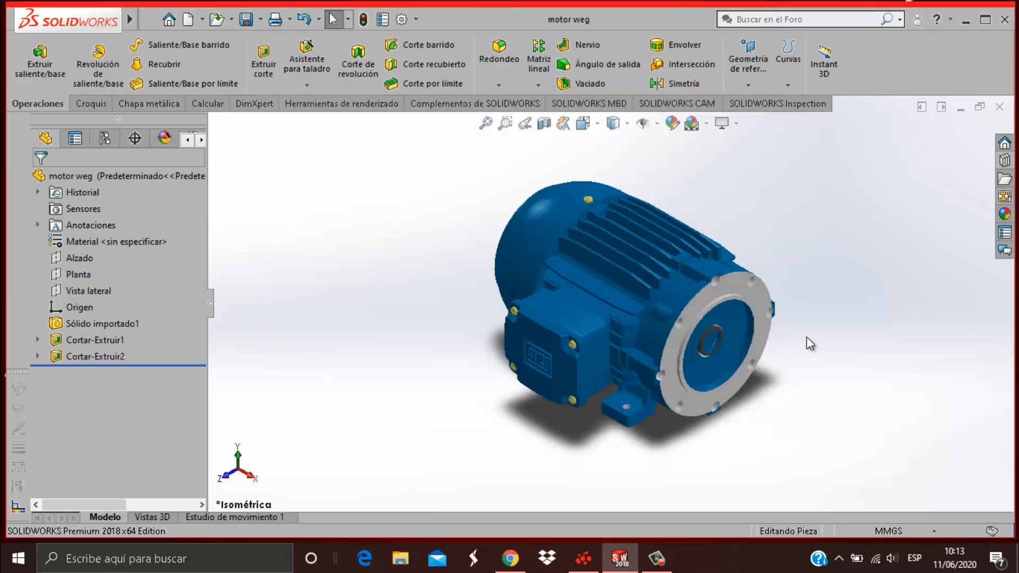
# Step: Create a new part and sketch a circle about 56 mm in diameter, centred on the origin, on the Alzado plane
pyautogui.hotkey('ctrl', 'n')
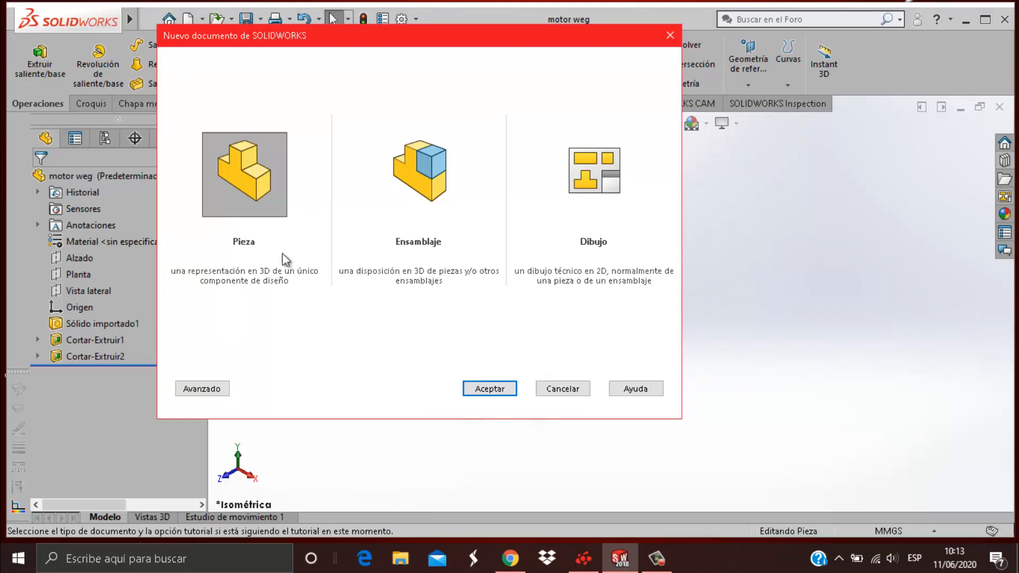
pyautogui.click(489, 388)
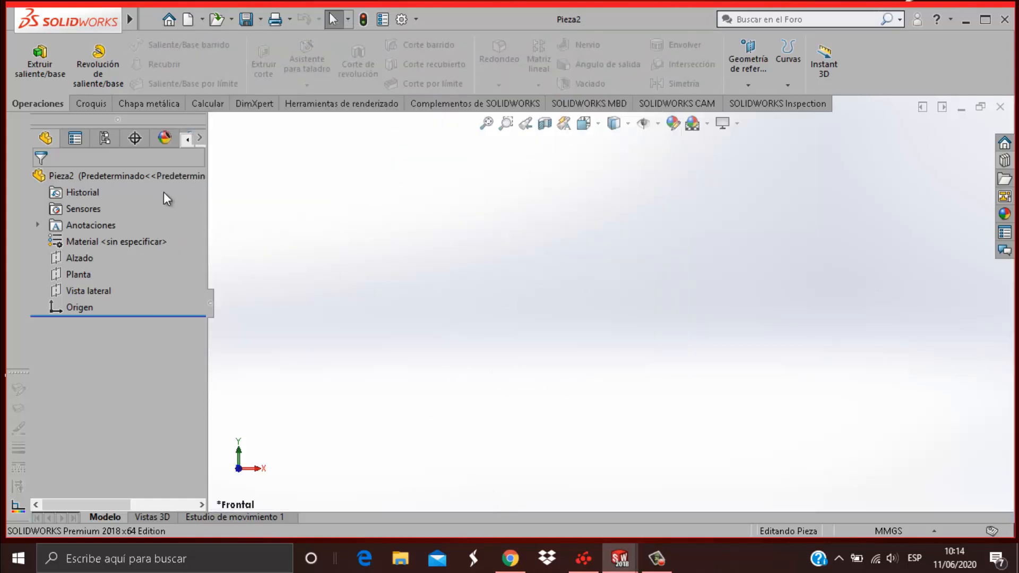
pyautogui.click(99, 108)
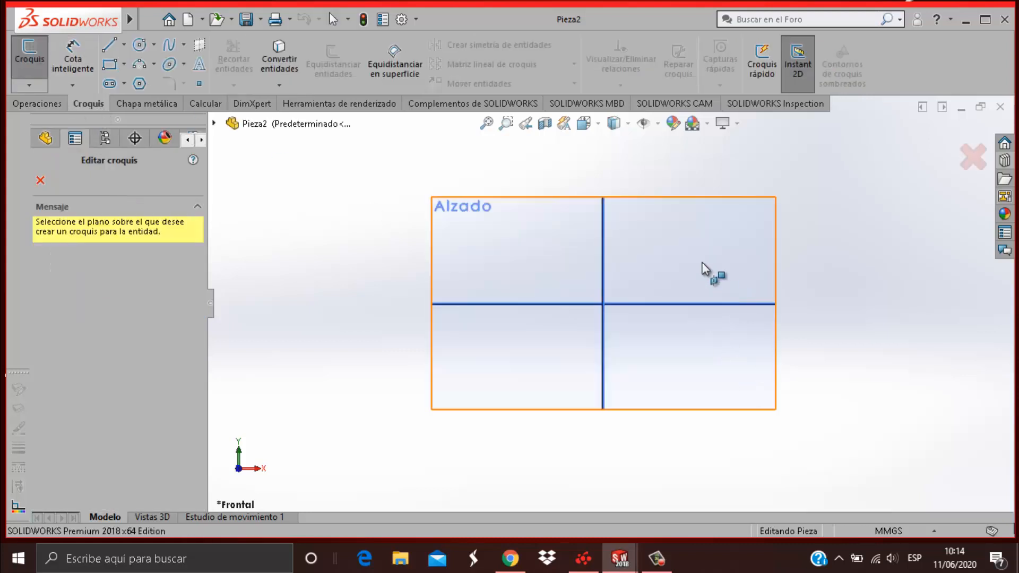
pyautogui.click(680, 250)
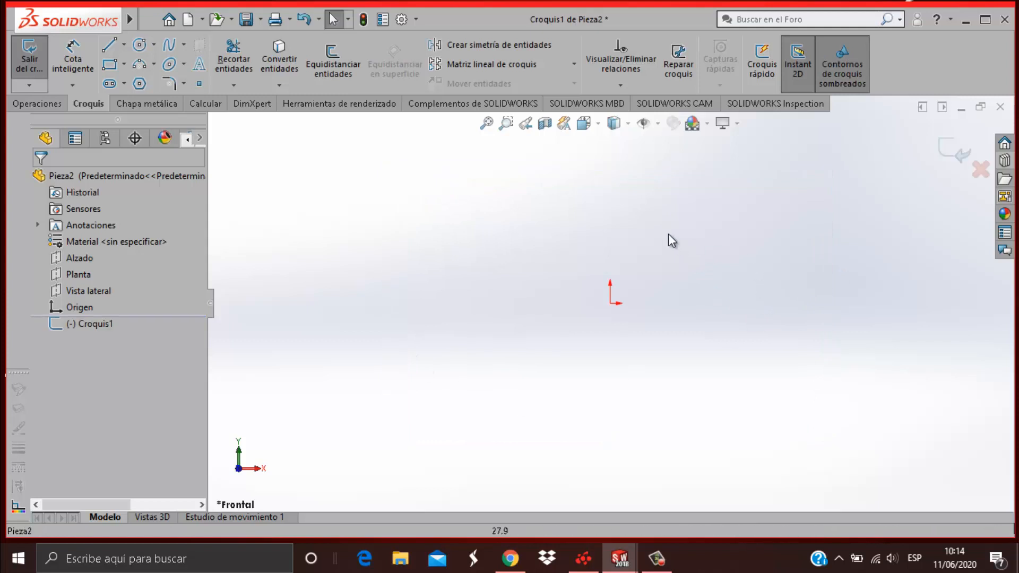
pyautogui.click(139, 50)
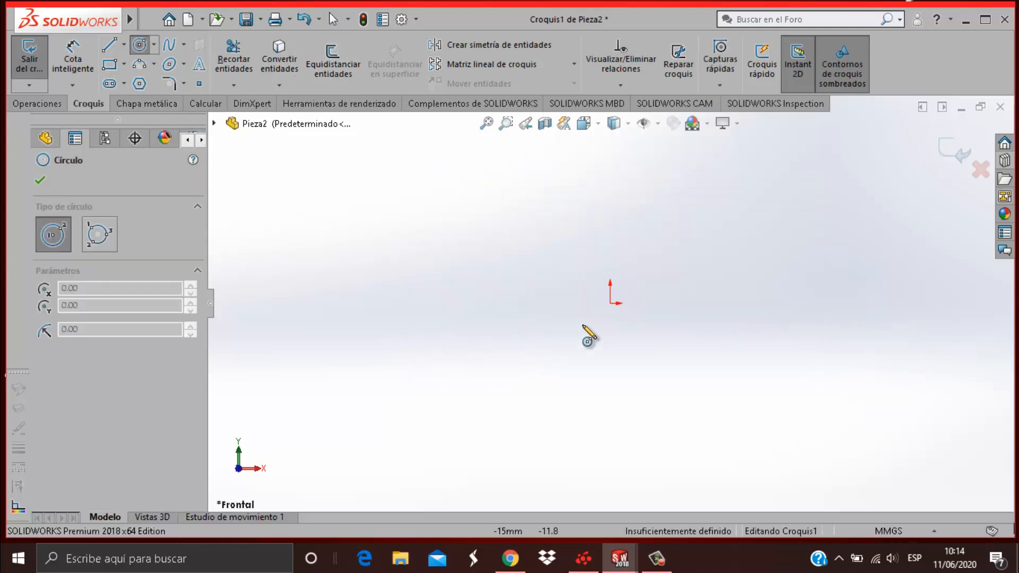
pyautogui.click(610, 303)
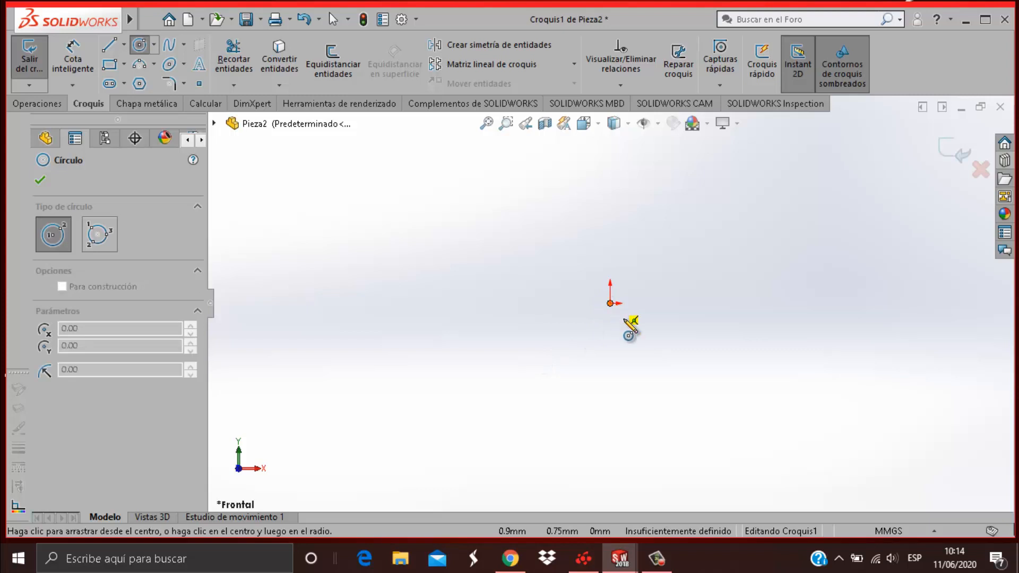
pyautogui.click(642, 366)
# Step: Dimension the circle with a diameter of 25.4 mm
pyautogui.click(73, 62)
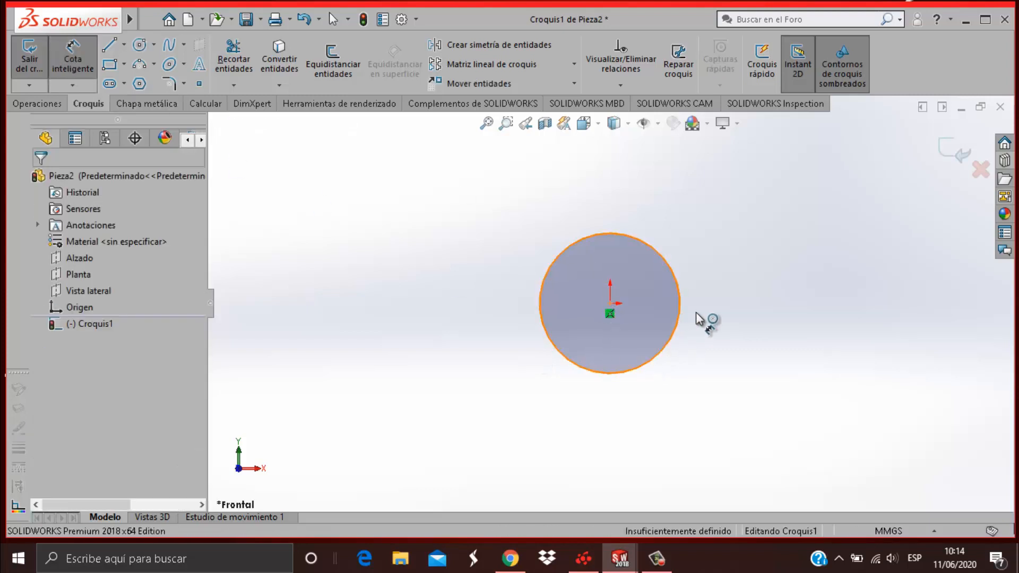
pyautogui.click(678, 317)
pyautogui.click(745, 313)
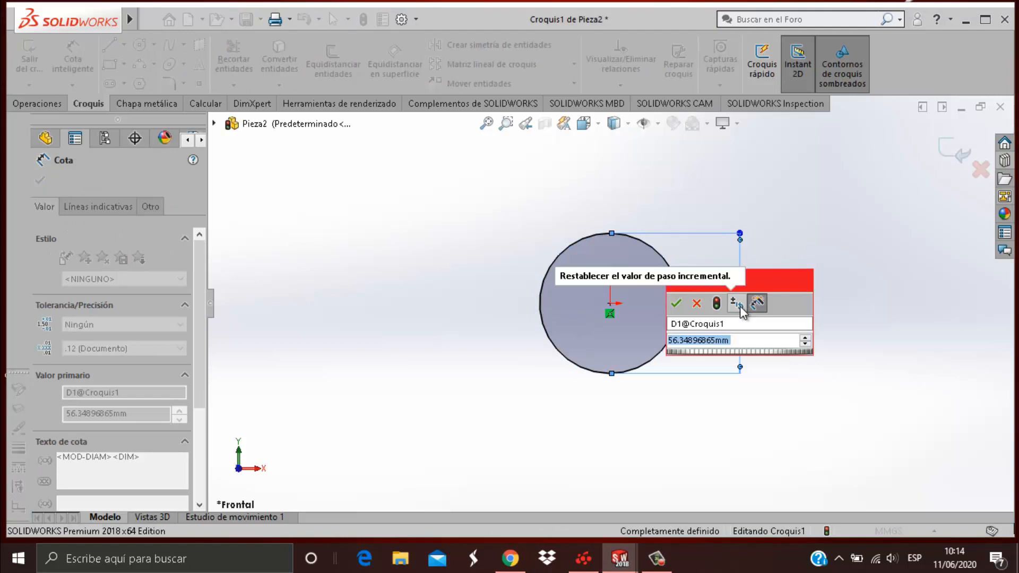
pyautogui.write('25.4')
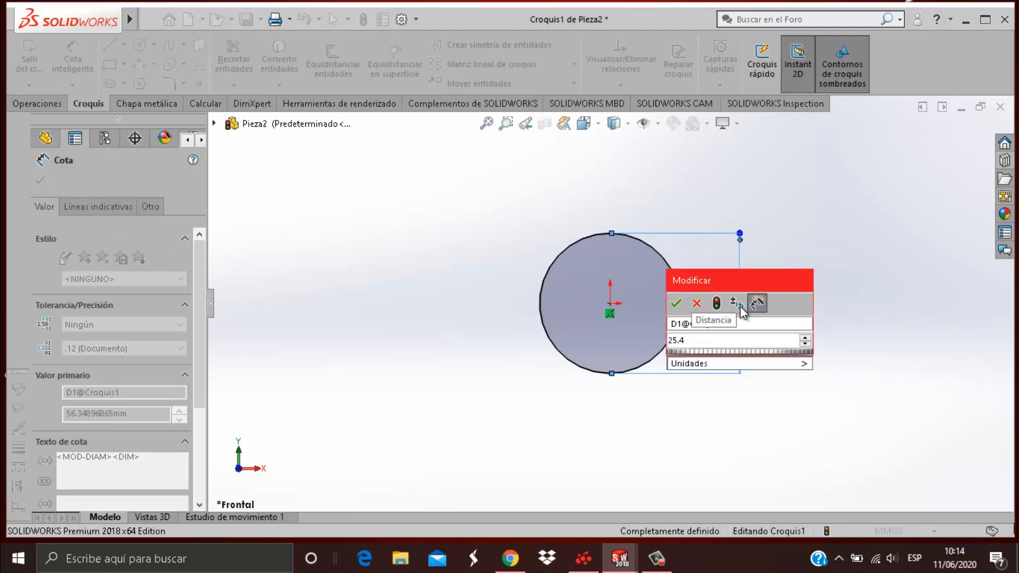
pyautogui.press('Return')
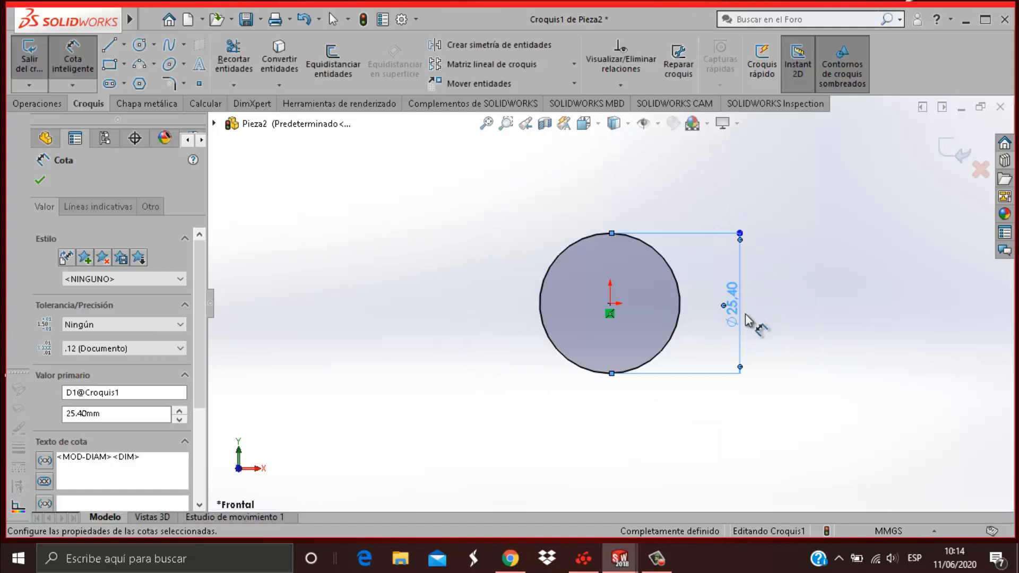
# Step: Extrude the circle into a solid shaft 65 mm long, using the mid-plane (Plano medio) end condition
pyautogui.click(36, 101)
pyautogui.click(40, 68)
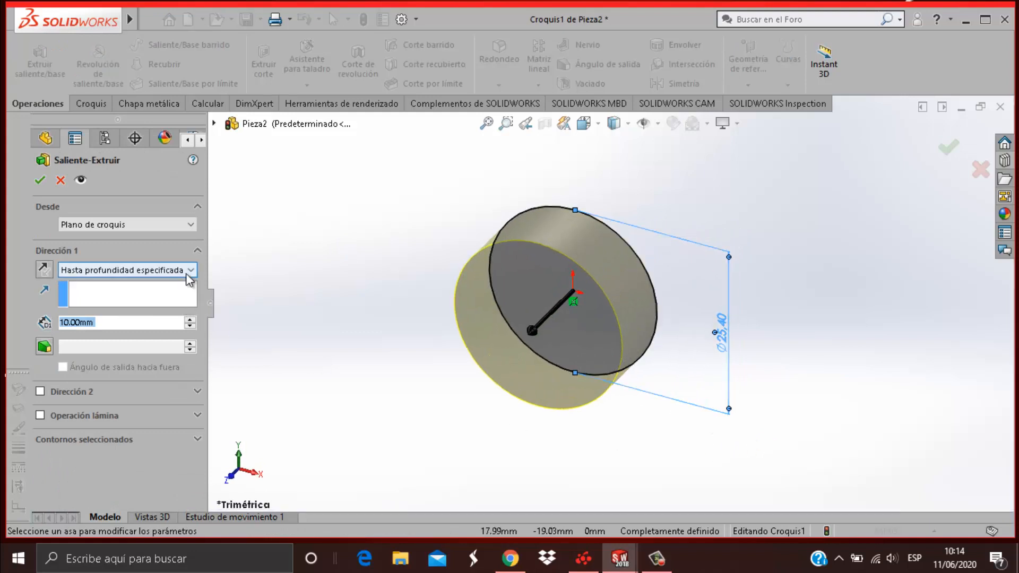
pyautogui.click(186, 273)
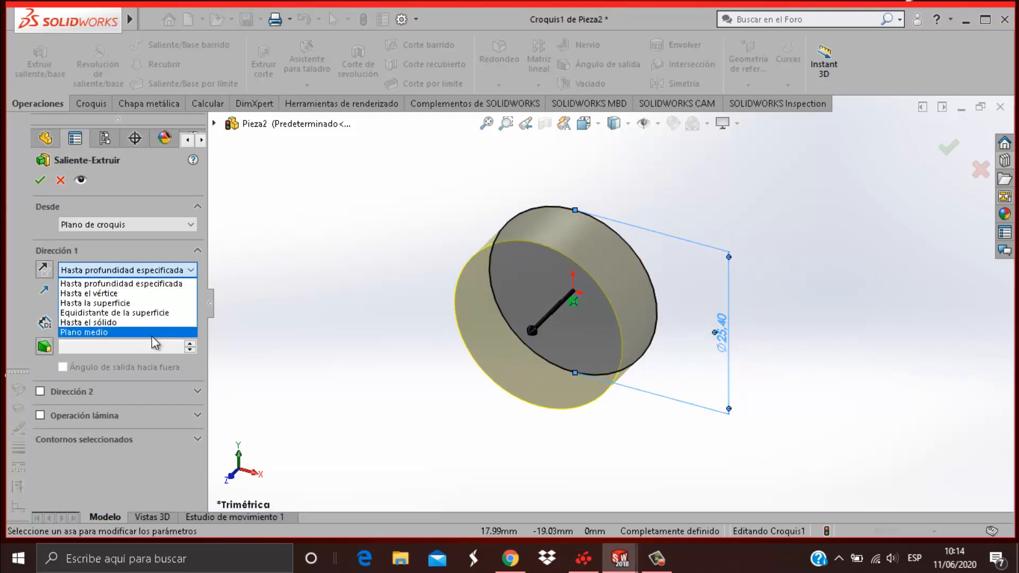
pyautogui.click(154, 331)
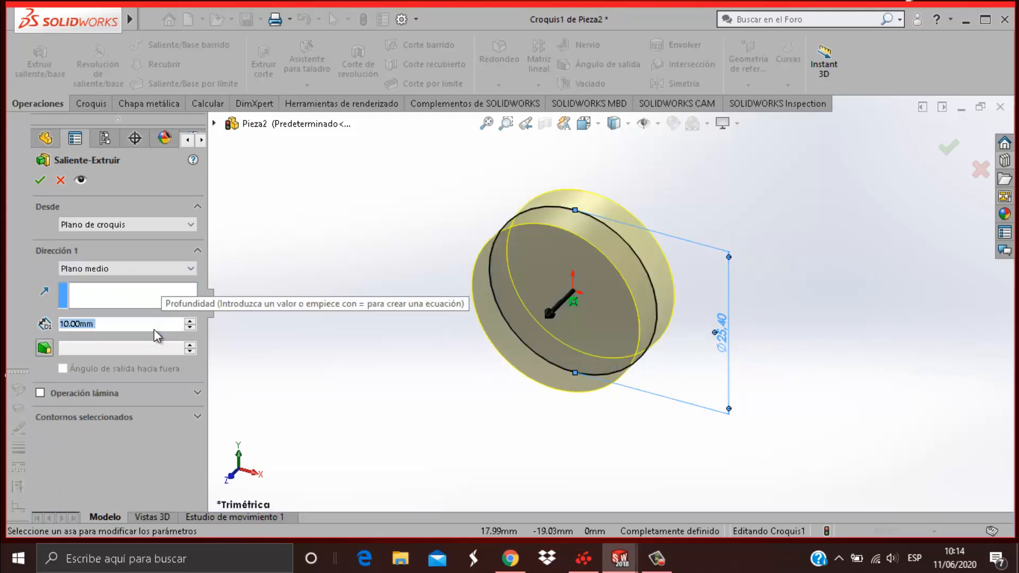
pyautogui.write('65')
pyautogui.press('Return')
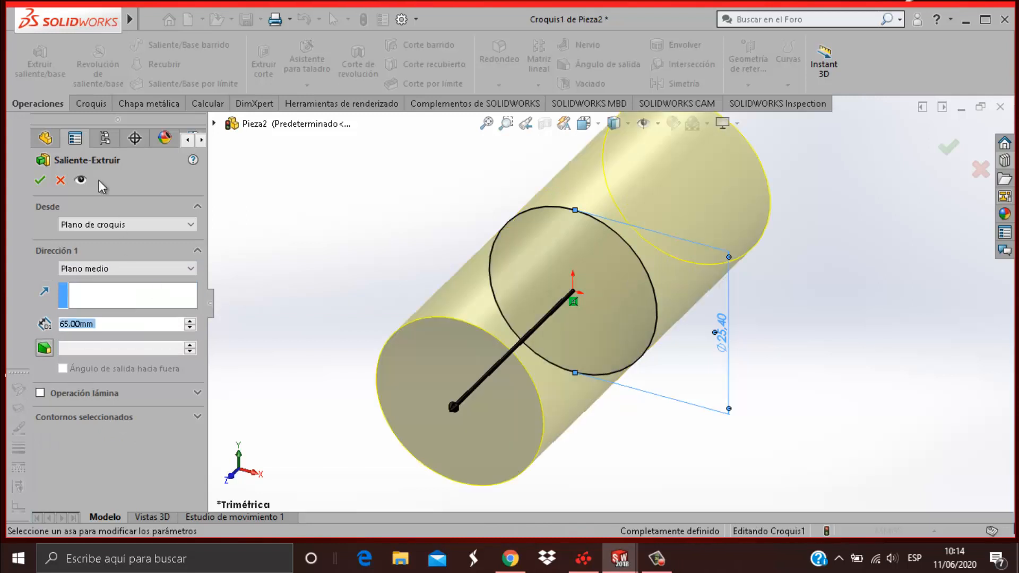
pyautogui.click(45, 177)
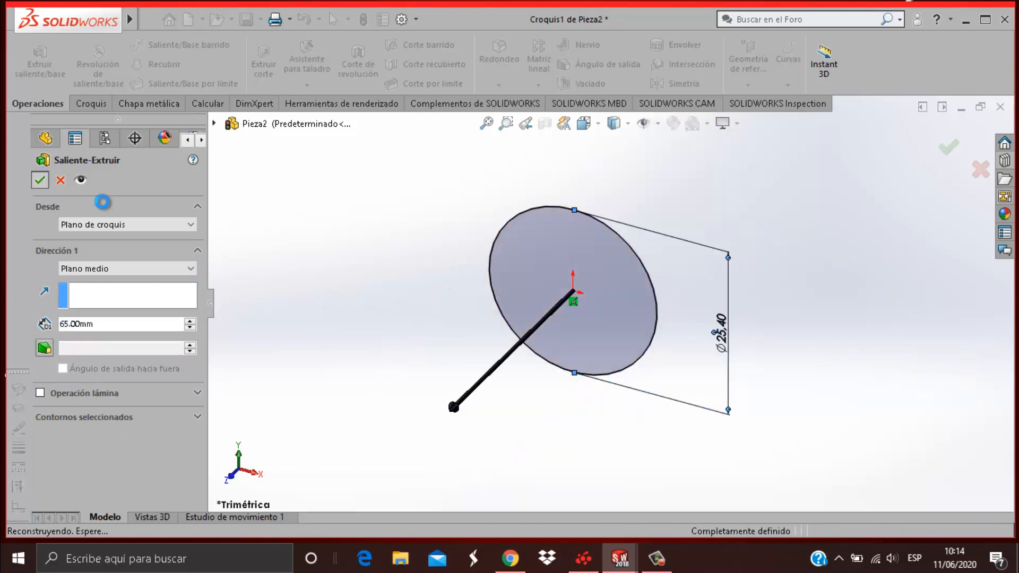
pyautogui.press('f')
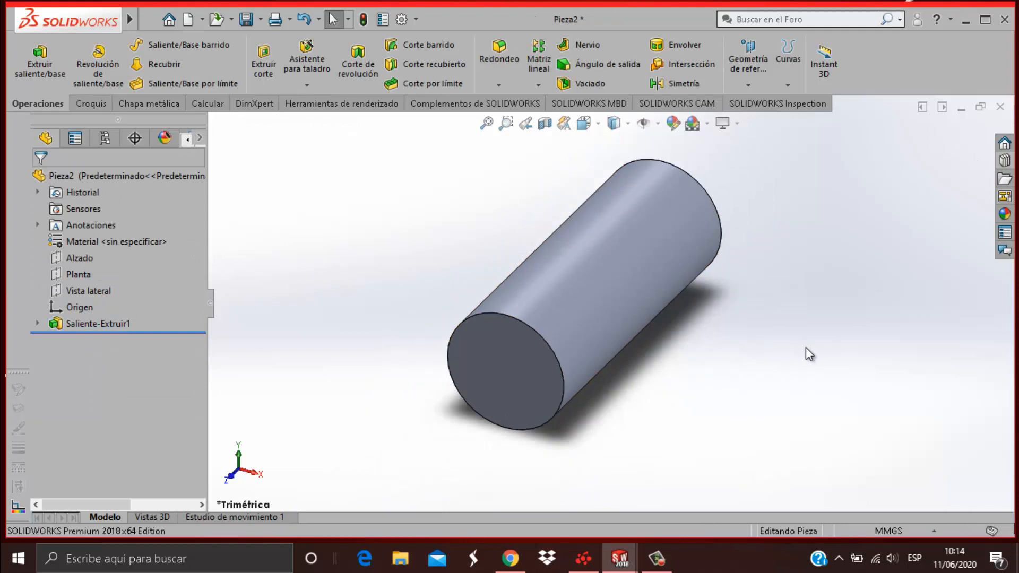
# Step: Chamfer the circular edge of the shaft's front end with a distance of 2.5 mm at 45°
pyautogui.click(516, 88)
pyautogui.click(513, 122)
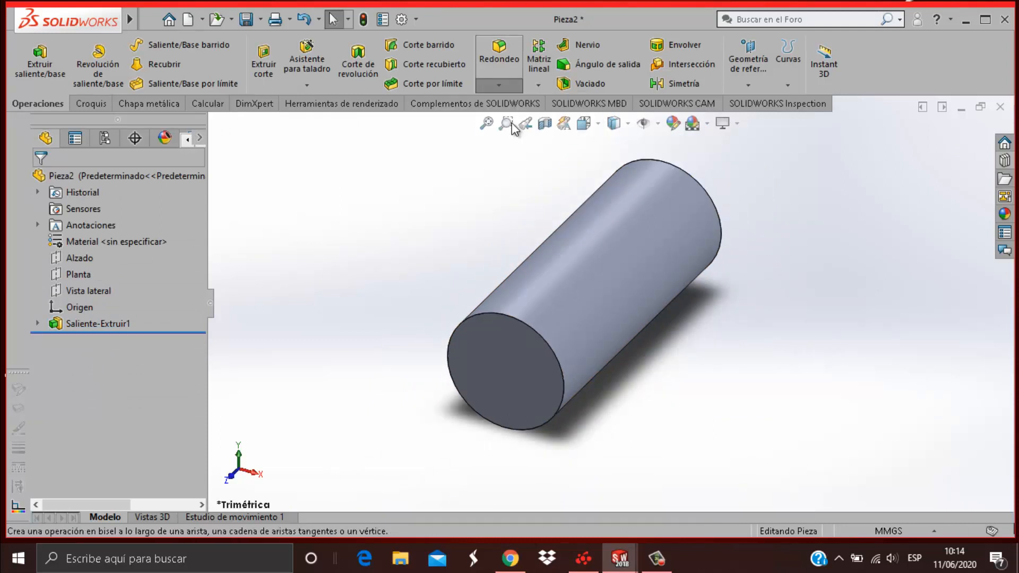
pyautogui.scroll(-4, 535, 350)
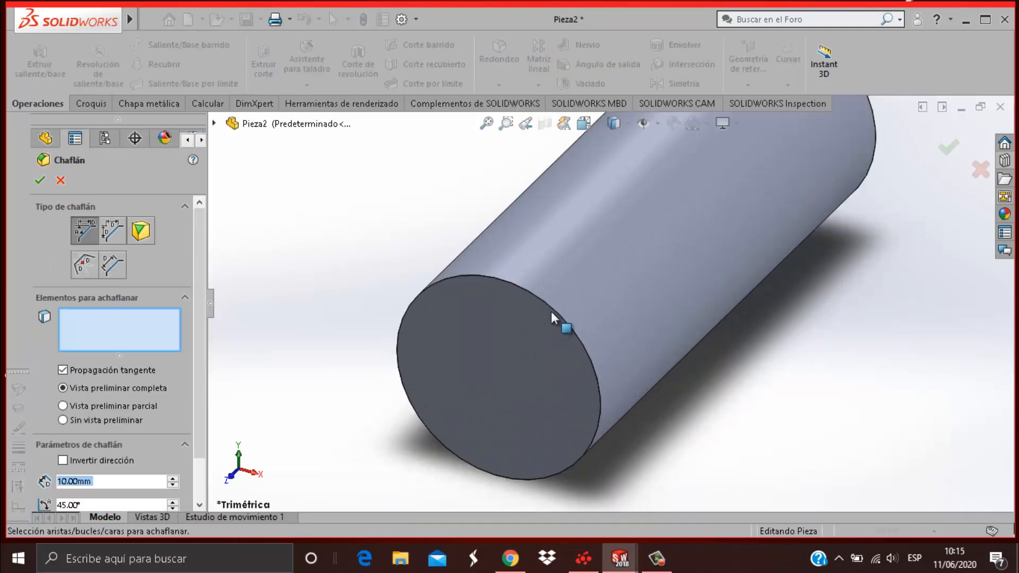
pyautogui.click(555, 311)
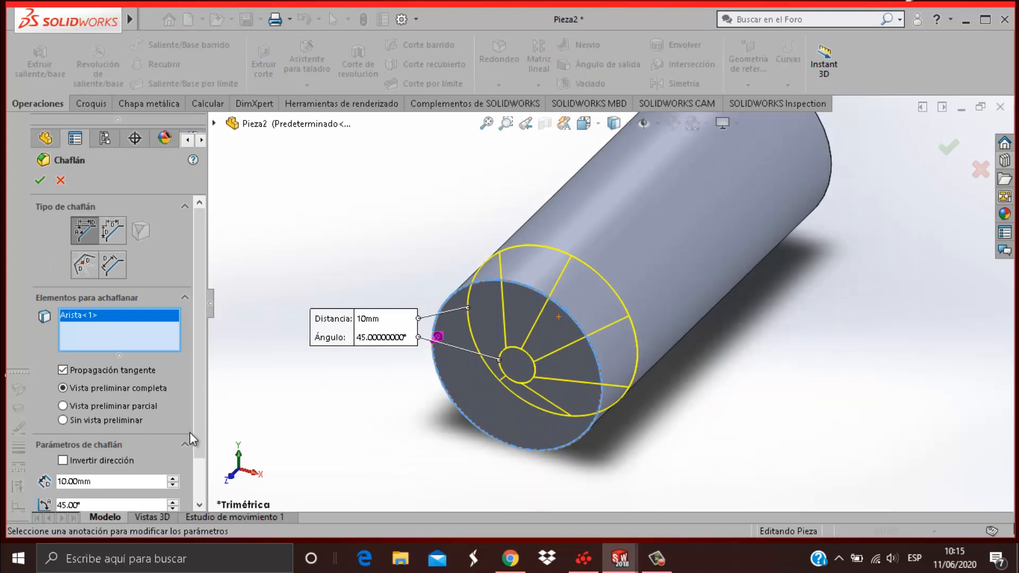
pyautogui.scroll(-2, 199, 451)
pyautogui.moveTo(94, 430); pyautogui.dragTo(3, 430)
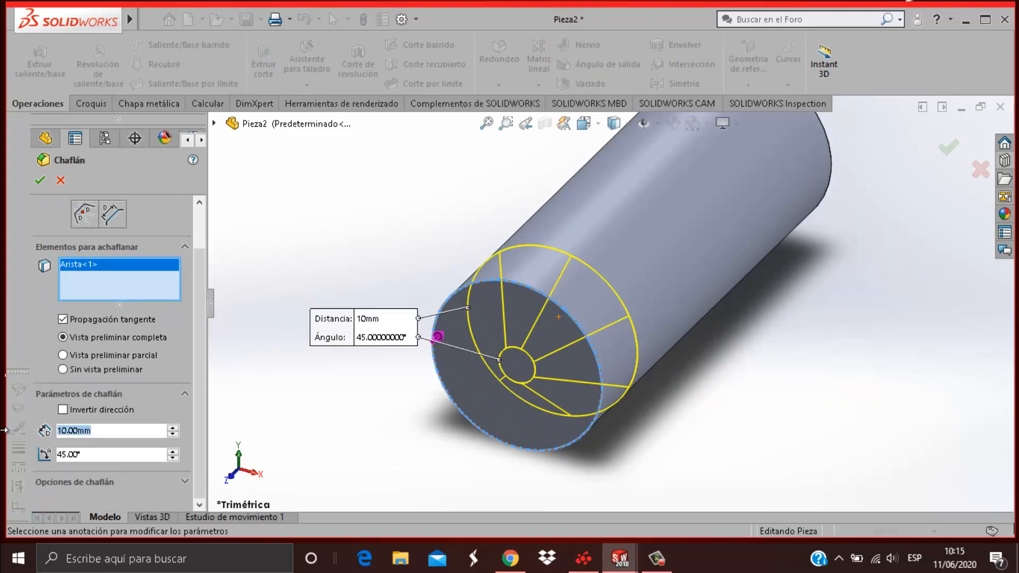
pyautogui.write('5')
pyautogui.press('Return')
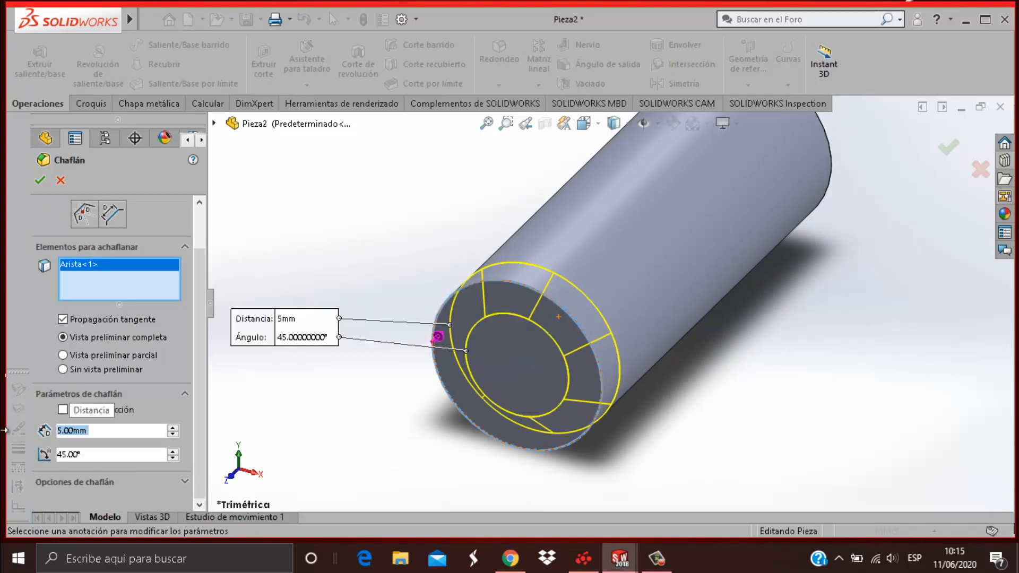
pyautogui.press('BackSpace')
pyautogui.write('2.5')
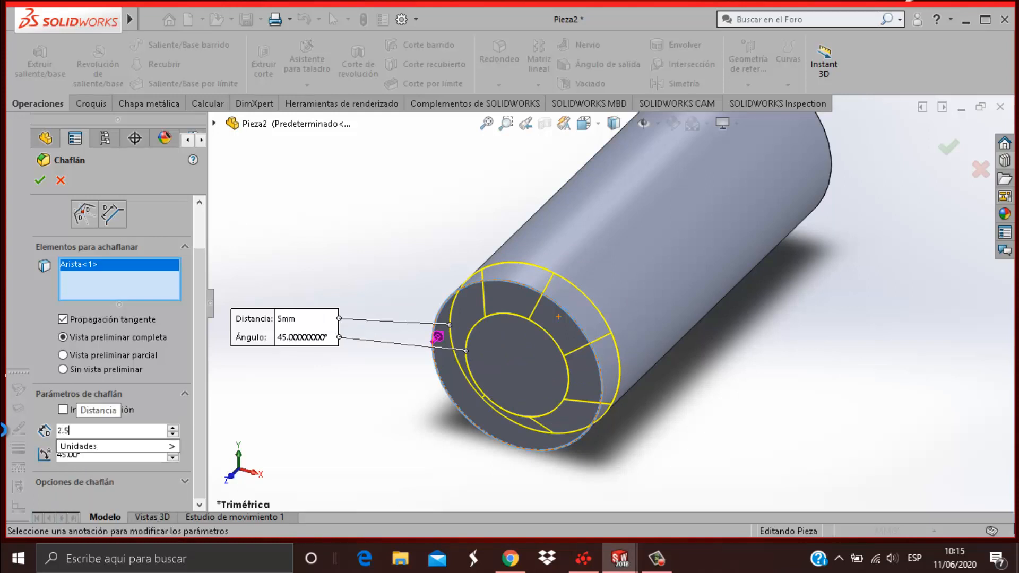
pyautogui.press('Return')
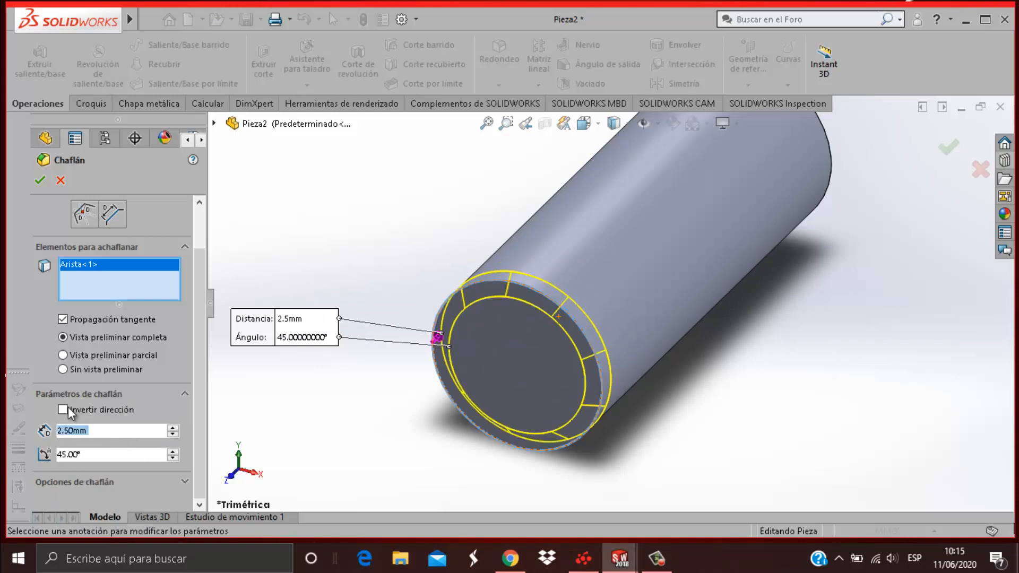
pyautogui.click(39, 180)
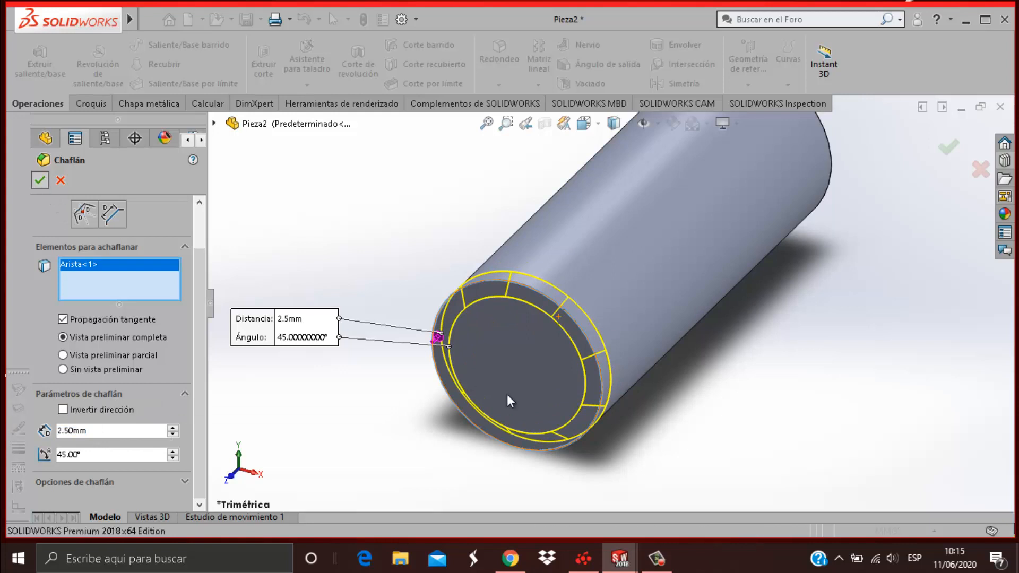
pyautogui.scroll(5, 756, 403)
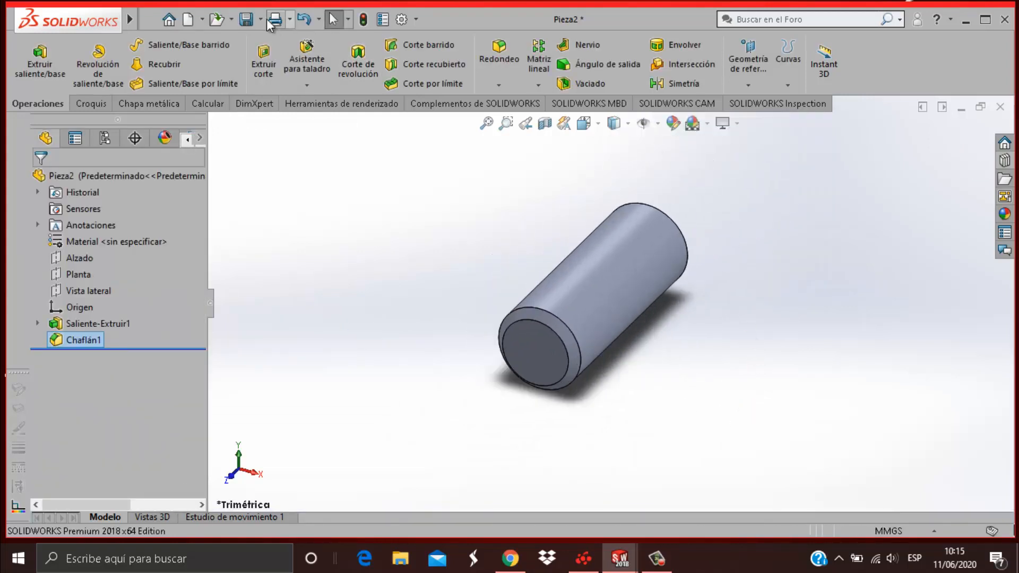
# Step: Save the shaft part as "flecha motor" in the Escritorio folder
pyautogui.moveTo(258, 22)
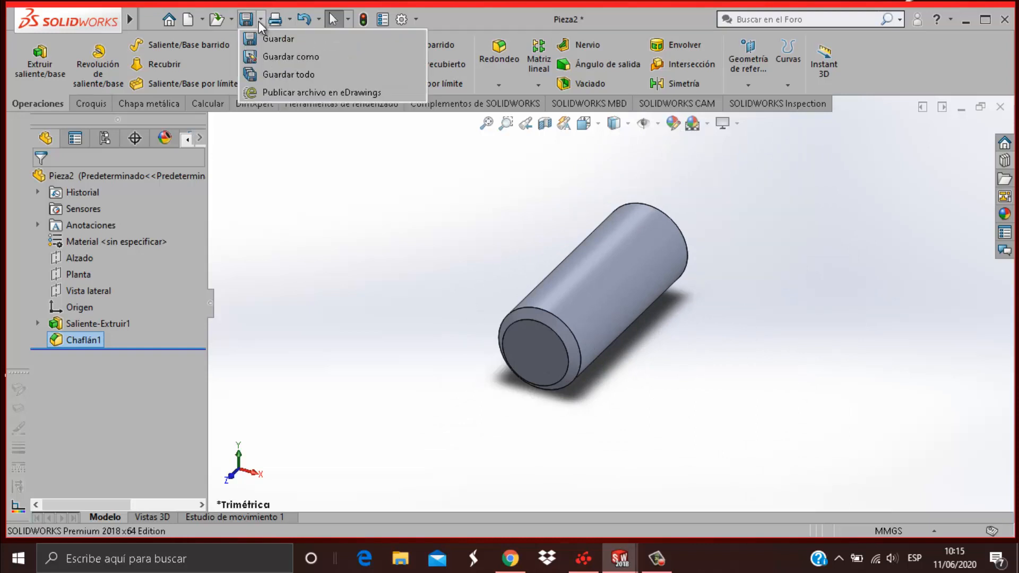
pyautogui.click(281, 57)
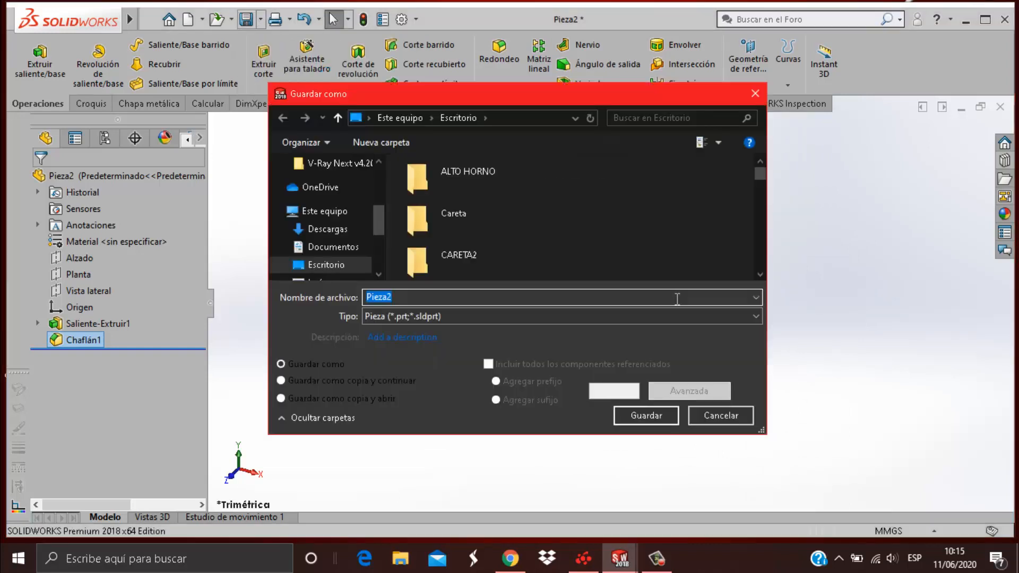
pyautogui.write('flecha motor')
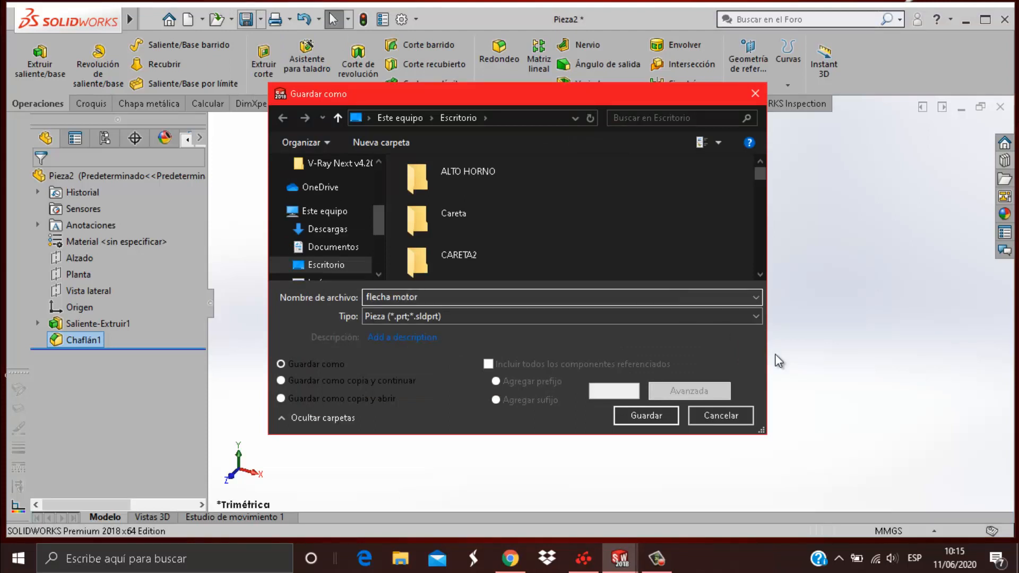
pyautogui.click(640, 418)
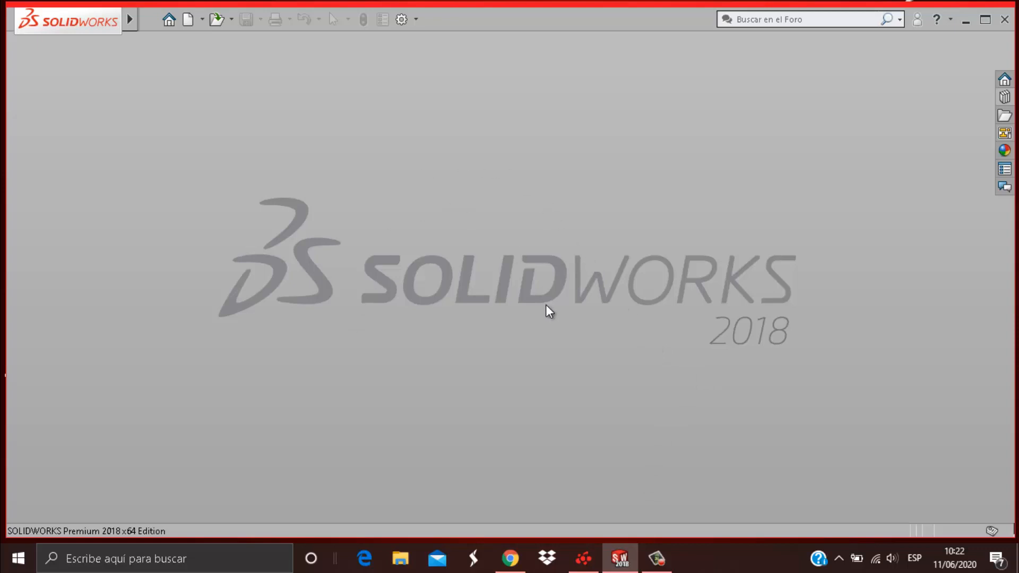
# Step: Create a new assembly document and dismiss the component file browser
pyautogui.hotkey('ctrl', 'n')
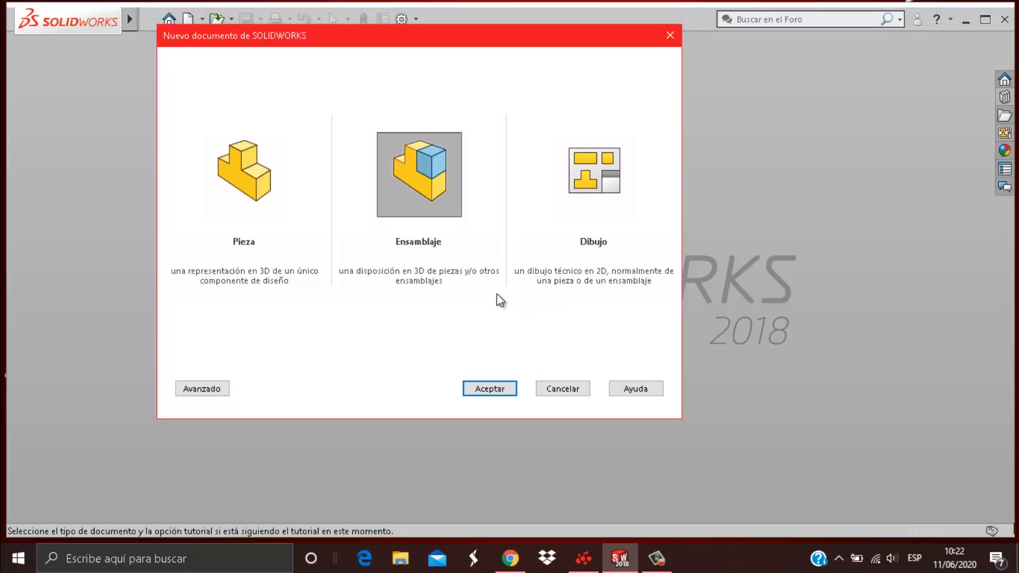
pyautogui.click(444, 178)
pyautogui.click(476, 382)
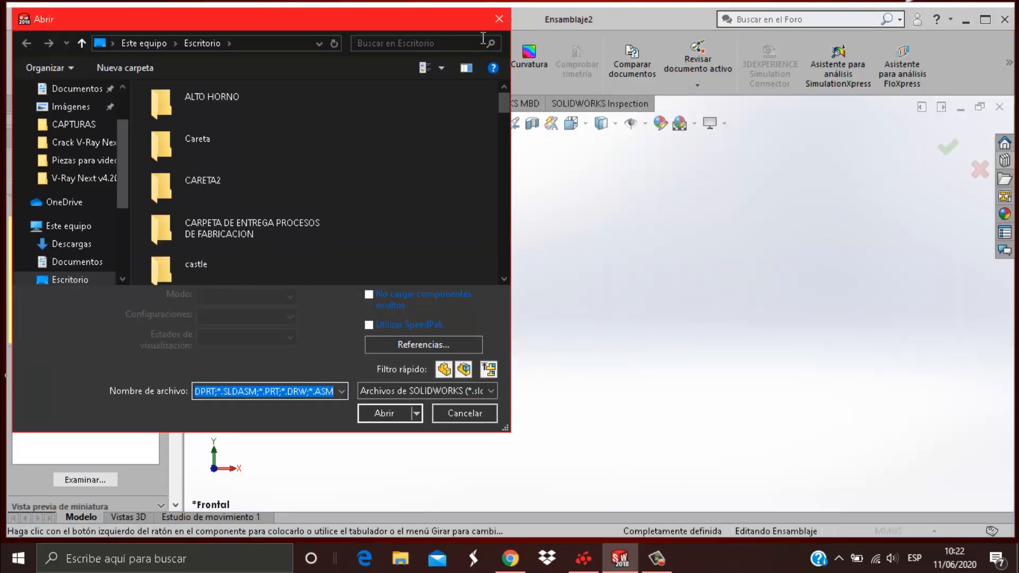
pyautogui.click(498, 20)
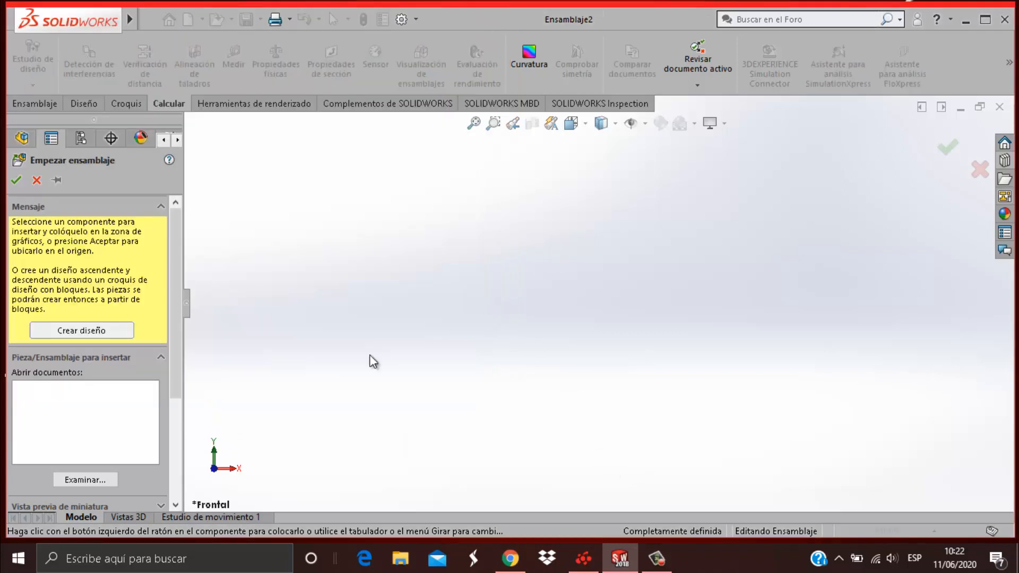
# Step: Insert the parts "flecha motor" and "motor weg" into the assembly, placing the motor beside the shaft
pyautogui.click(85, 480)
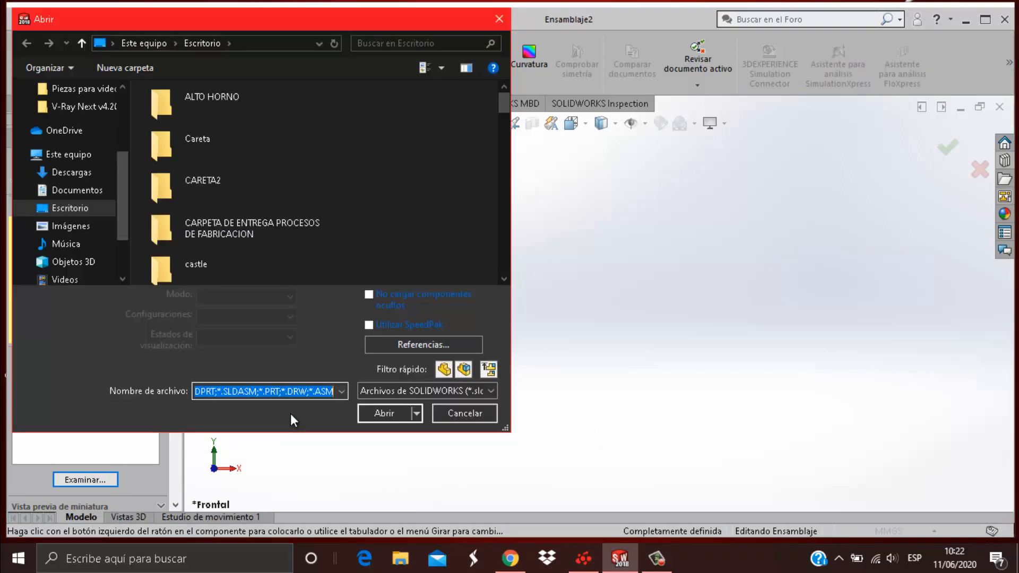
pyautogui.scroll(-5, 295, 200)
pyautogui.scroll(-10, 294, 212)
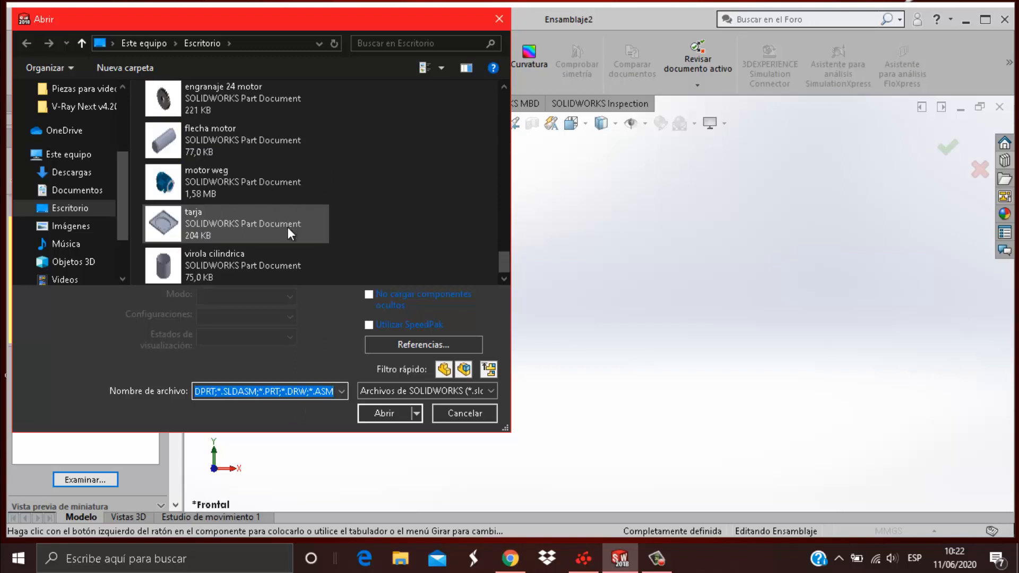
pyautogui.click(232, 149)
pyautogui.keyDown('ctrl'); pyautogui.click(263, 190); pyautogui.keyUp('ctrl')
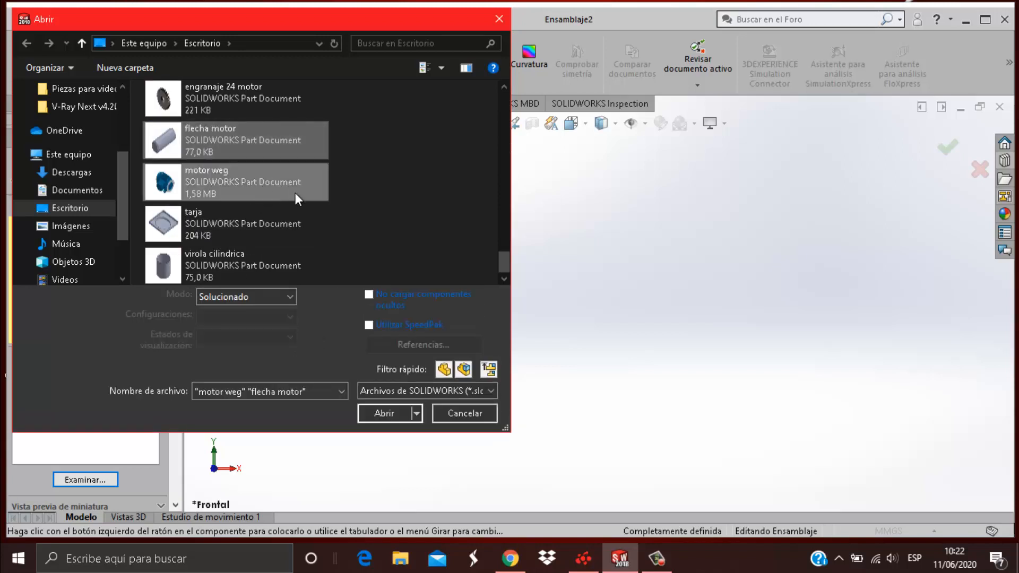
pyautogui.click(387, 412)
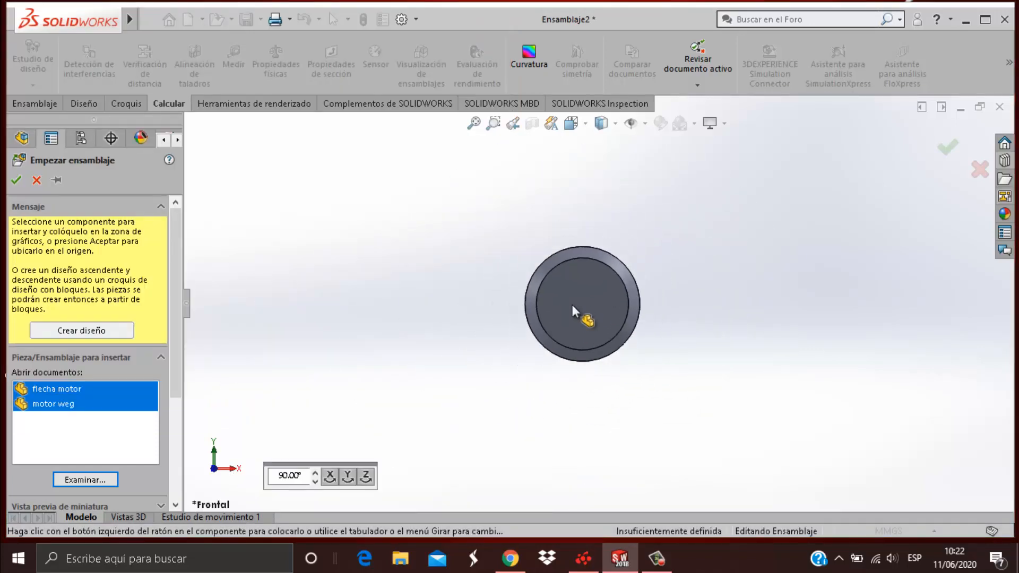
pyautogui.click(590, 312)
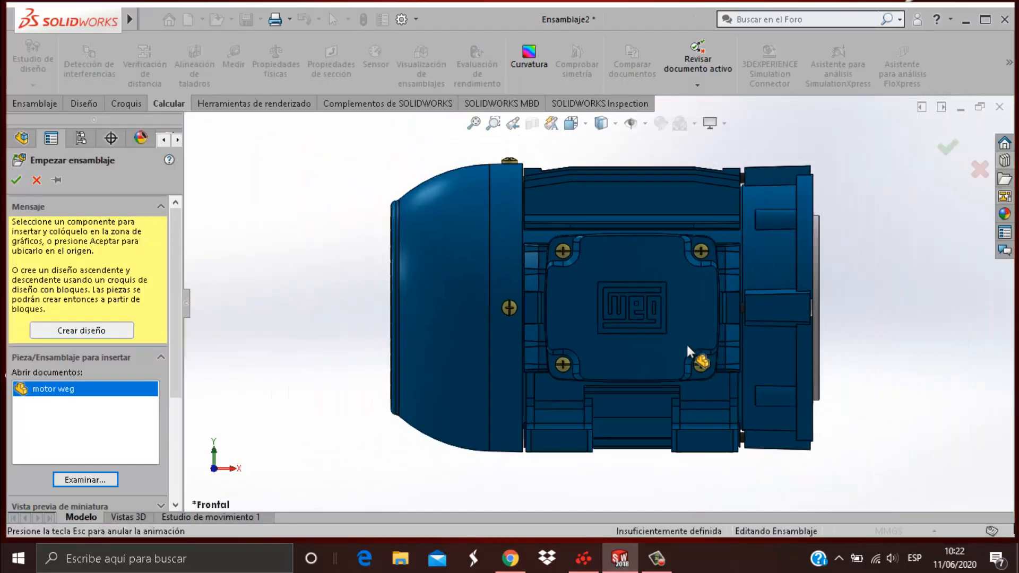
pyautogui.click(822, 327)
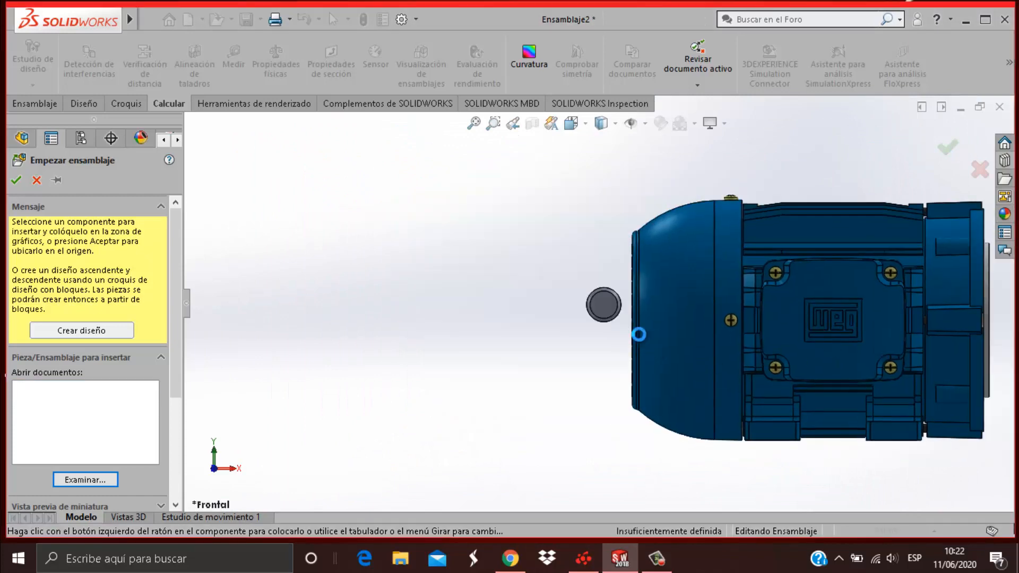
# Step: Float the fixed flecha motor component so that it can move freely
pyautogui.scroll(-4, 615, 297)
pyautogui.moveTo(626, 331); pyautogui.dragTo(614, 381, button='middle')
pyautogui.scroll(4, 616, 378)
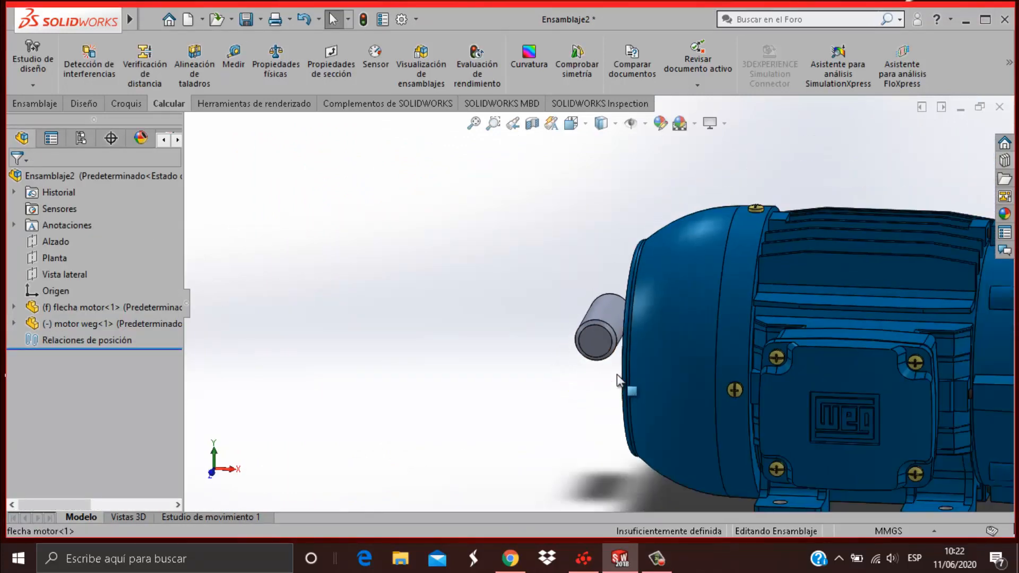
pyautogui.scroll(-4, 606, 337)
pyautogui.scroll(3, 604, 329)
pyautogui.click(606, 298)
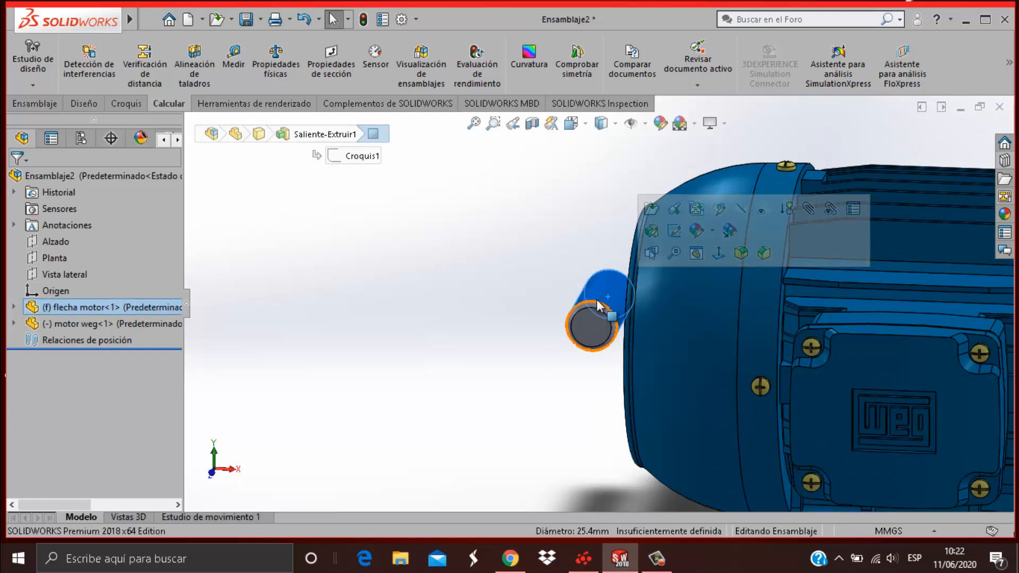
pyautogui.rightClick(597, 297)
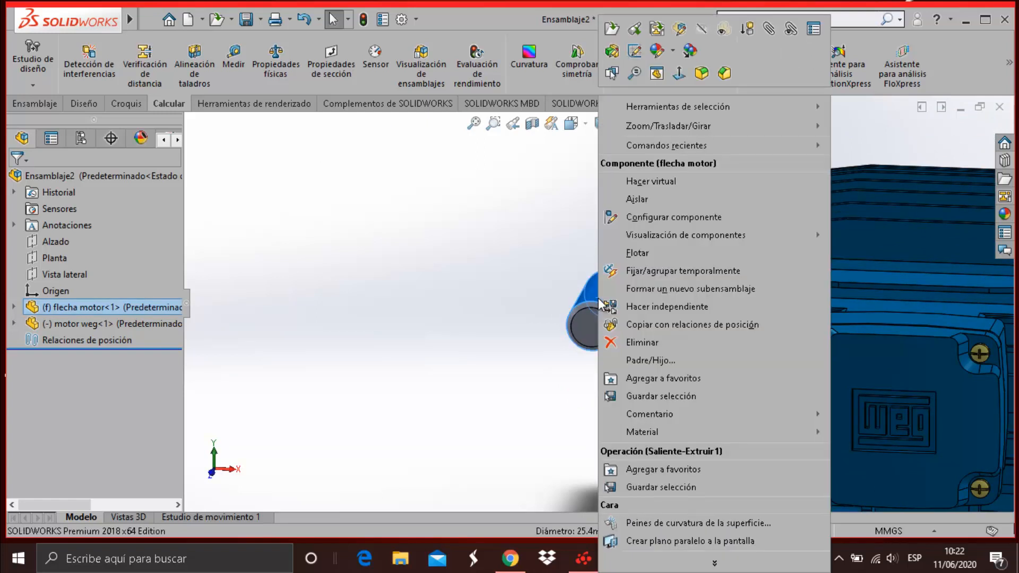
pyautogui.click(590, 296)
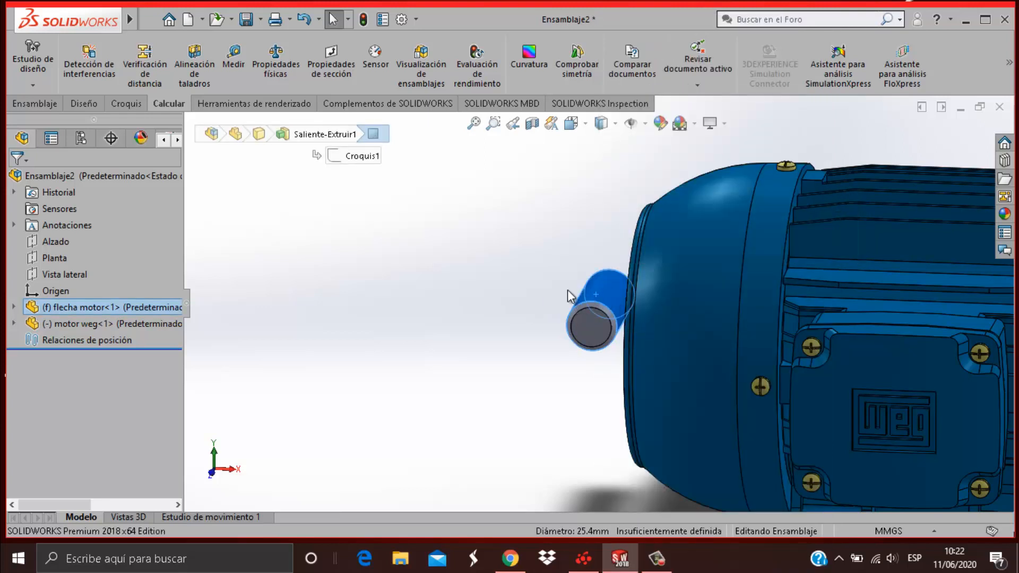
pyautogui.rightClick(608, 300)
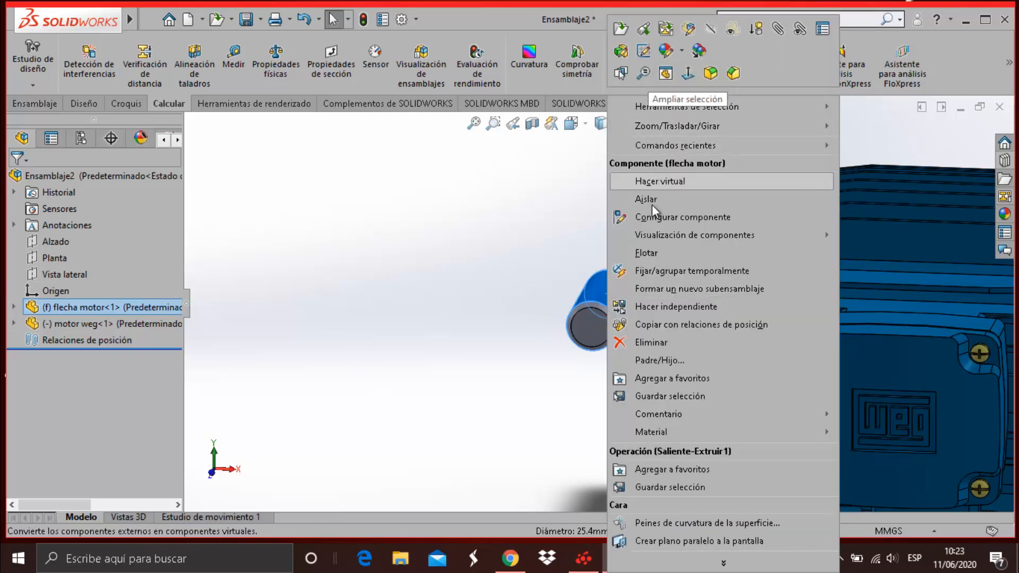
pyautogui.click(654, 256)
# Step: Switch to the isometric view and move the shaft into open space clear of the motor
pyautogui.hotkey('ctrl', '7')
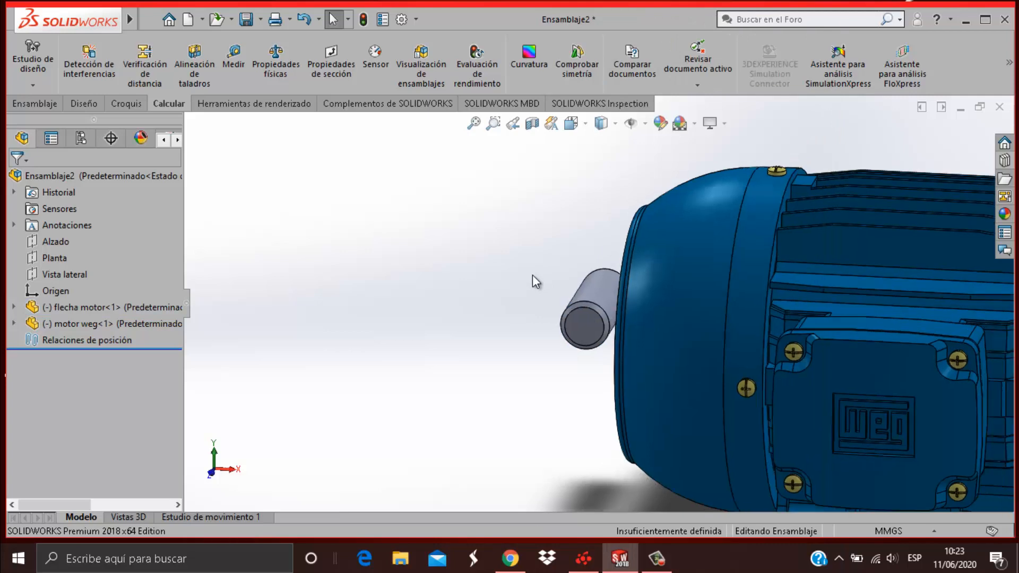
pyautogui.moveTo(531, 263); pyautogui.dragTo(457, 241)
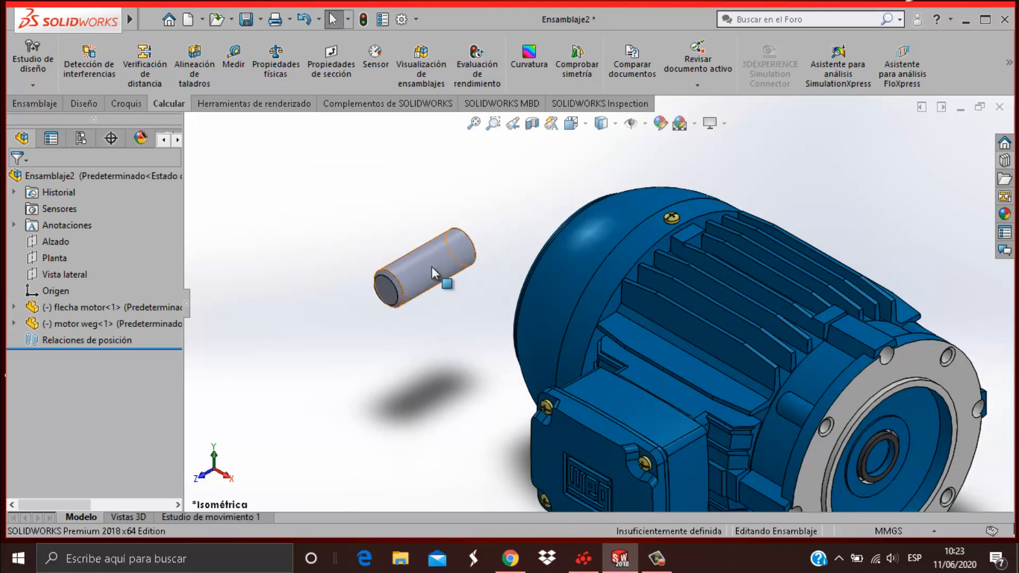
pyautogui.moveTo(426, 275)
pyautogui.mouseDown()
pyautogui.moveTo(435, 265)
pyautogui.moveTo(429, 273)
pyautogui.mouseUp()
pyautogui.click(413, 364)
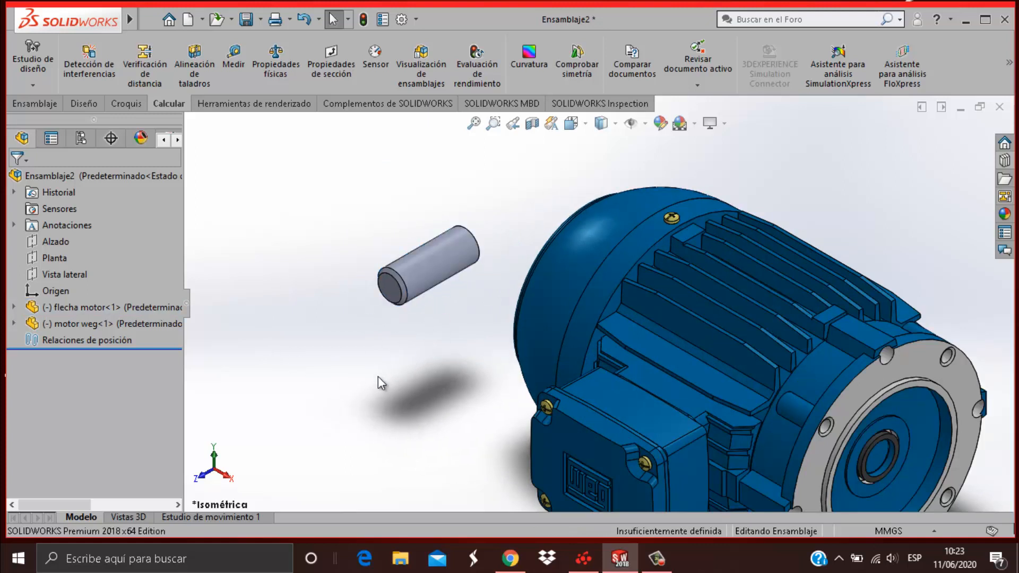
# Step: Mate the shaft's Alzado plane coincident with the assembly's Alzado plane
pyautogui.click(13, 308)
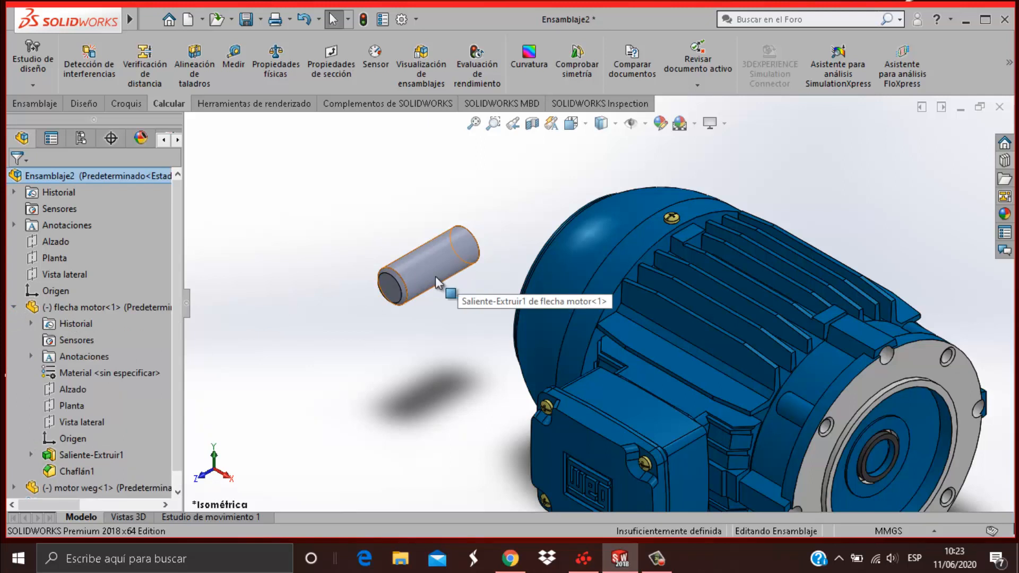
pyautogui.click(61, 242)
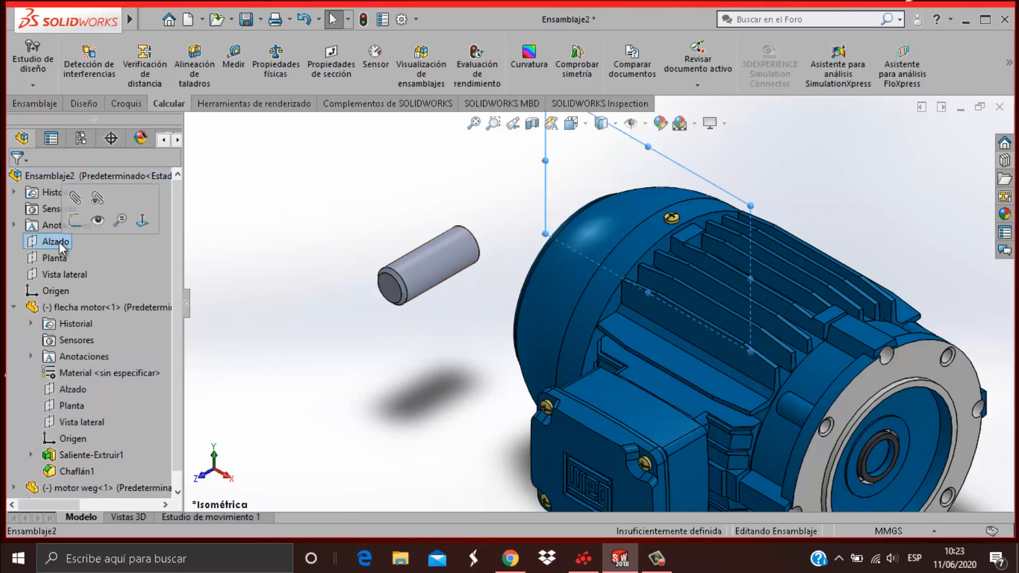
pyautogui.keyDown('ctrl'); pyautogui.click(69, 387); pyautogui.keyUp('ctrl')
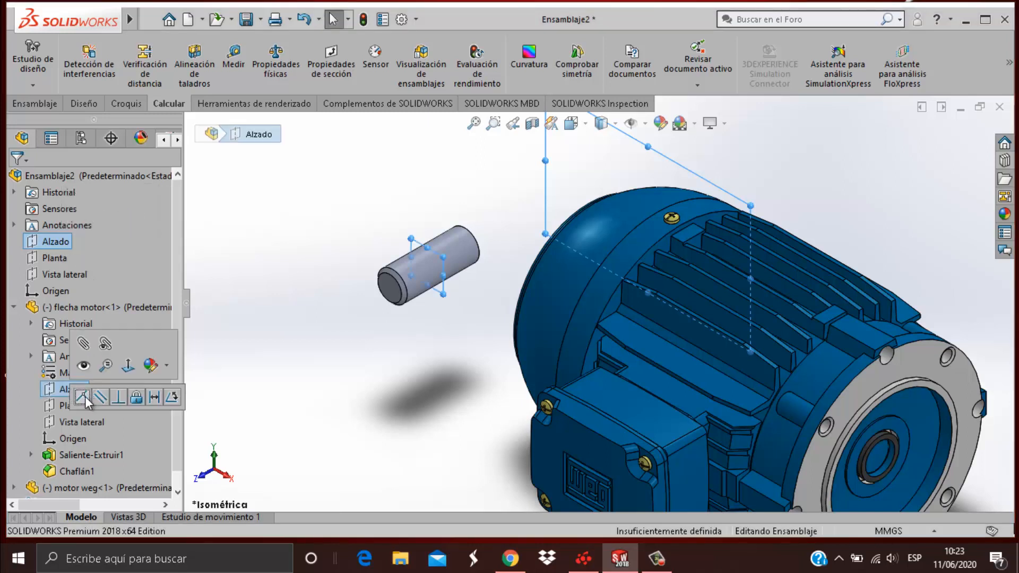
pyautogui.click(80, 398)
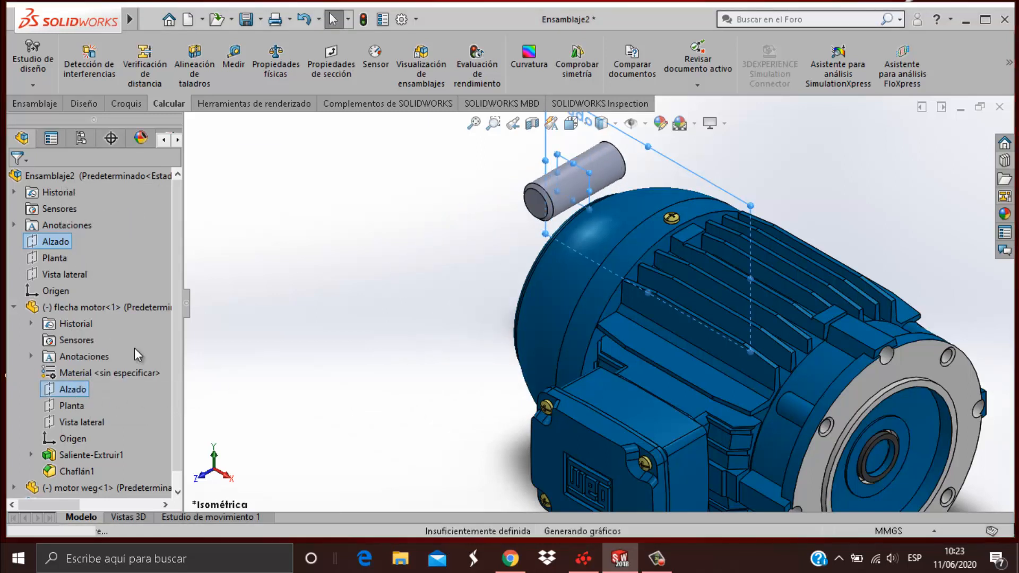
# Step: Mate the shaft's Planta and Vista lateral planes coincident with the assembly's planes of the same names
pyautogui.click(58, 259)
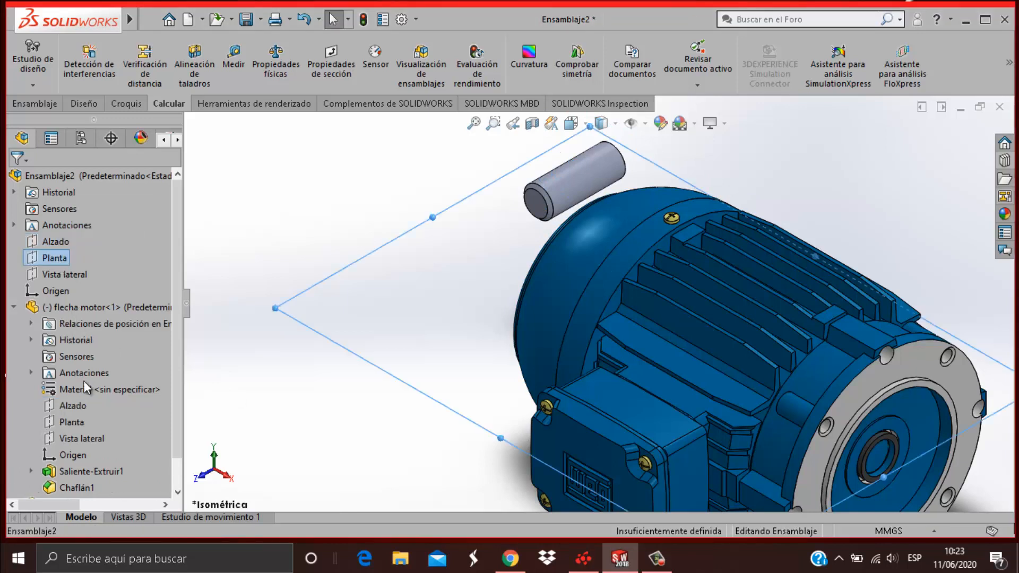
pyautogui.keyDown('ctrl'); pyautogui.click(75, 420); pyautogui.keyUp('ctrl')
pyautogui.click(85, 425)
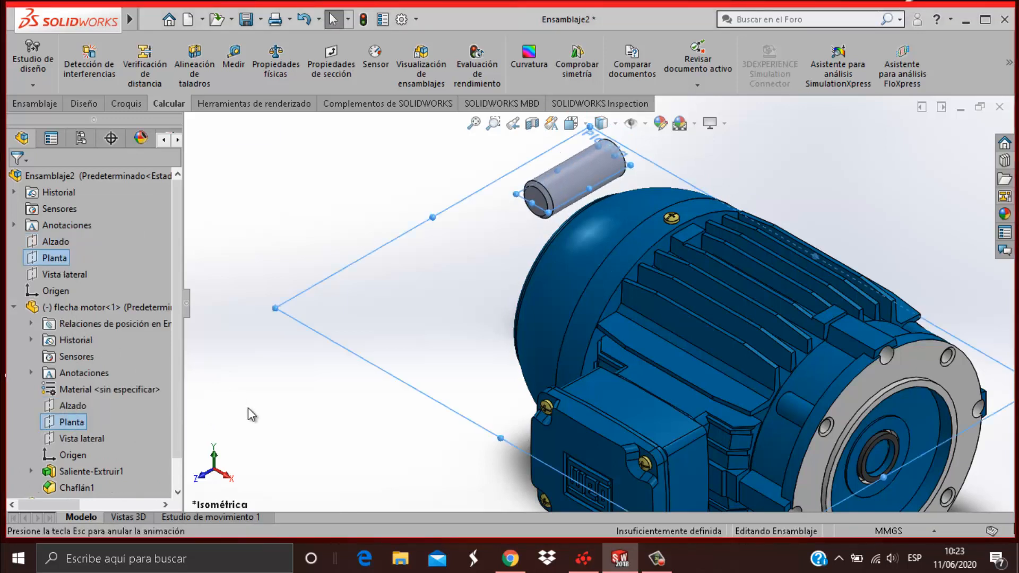
pyautogui.click(79, 275)
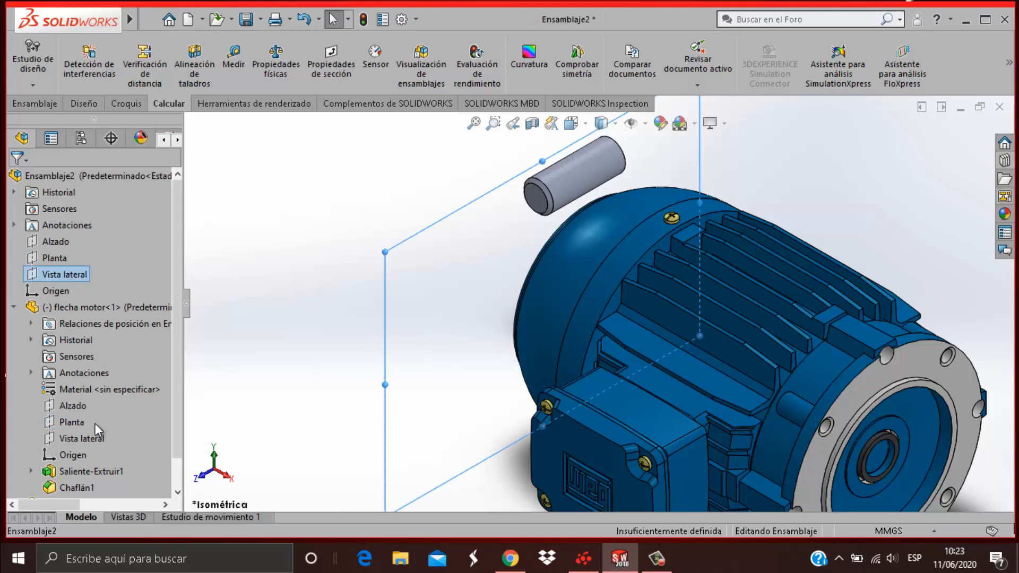
pyautogui.keyDown('ctrl'); pyautogui.click(86, 437); pyautogui.keyUp('ctrl')
pyautogui.click(96, 442)
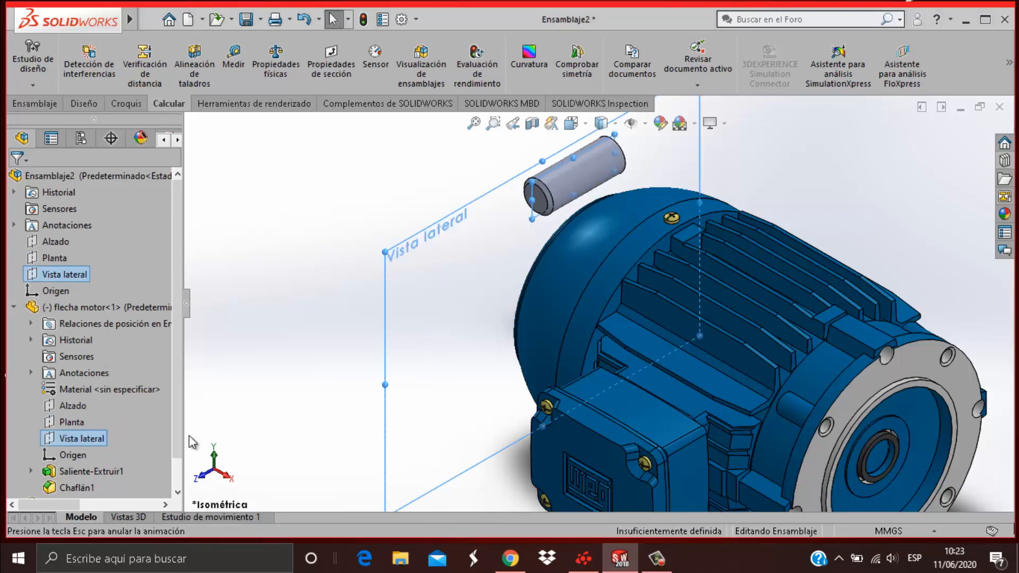
# Step: Move the motor clear of the shaft, then mate the shaft's cylindrical face concentric with the motor's bore
pyautogui.scroll(3, 564, 324)
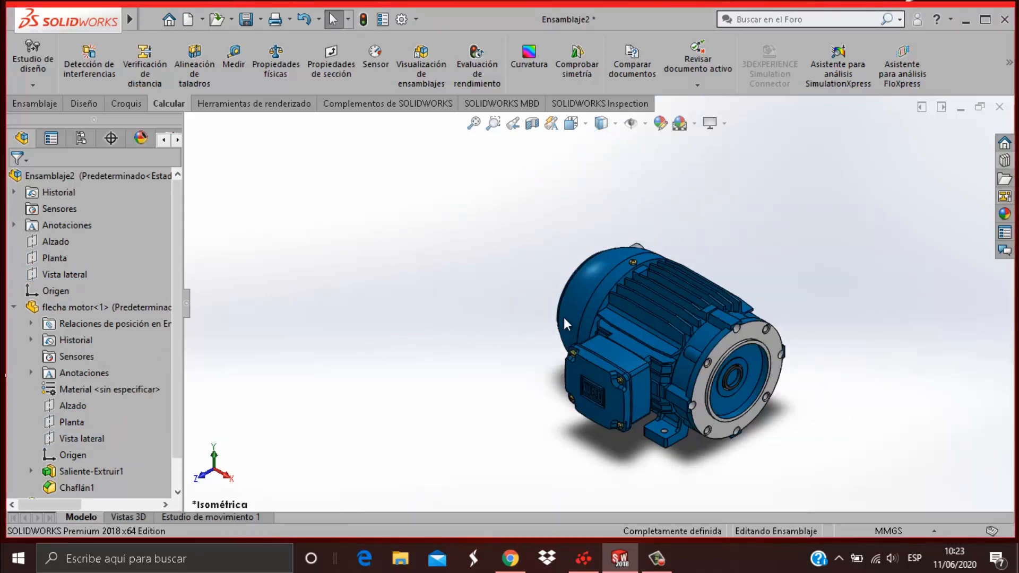
pyautogui.moveTo(641, 319); pyautogui.dragTo(827, 216)
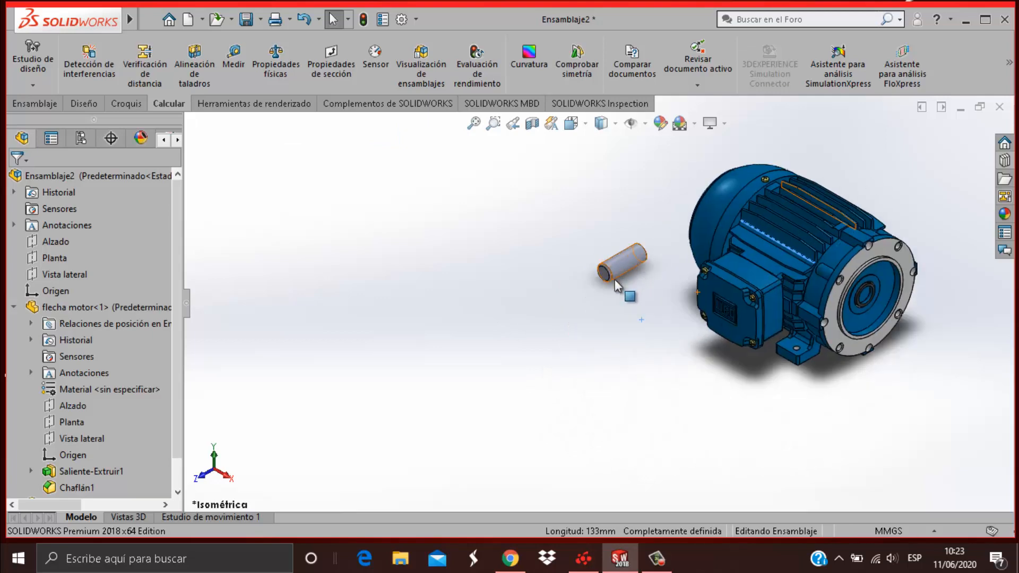
pyautogui.moveTo(624, 261); pyautogui.dragTo(615, 275)
pyautogui.scroll(-3, 658, 329)
pyautogui.scroll(4, 763, 371)
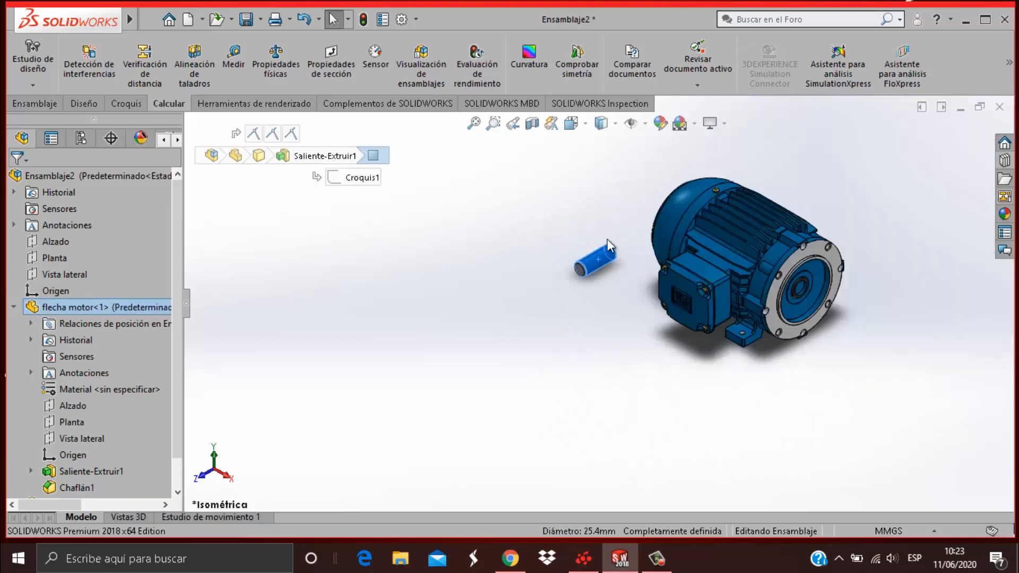
pyautogui.scroll(-8, 769, 318)
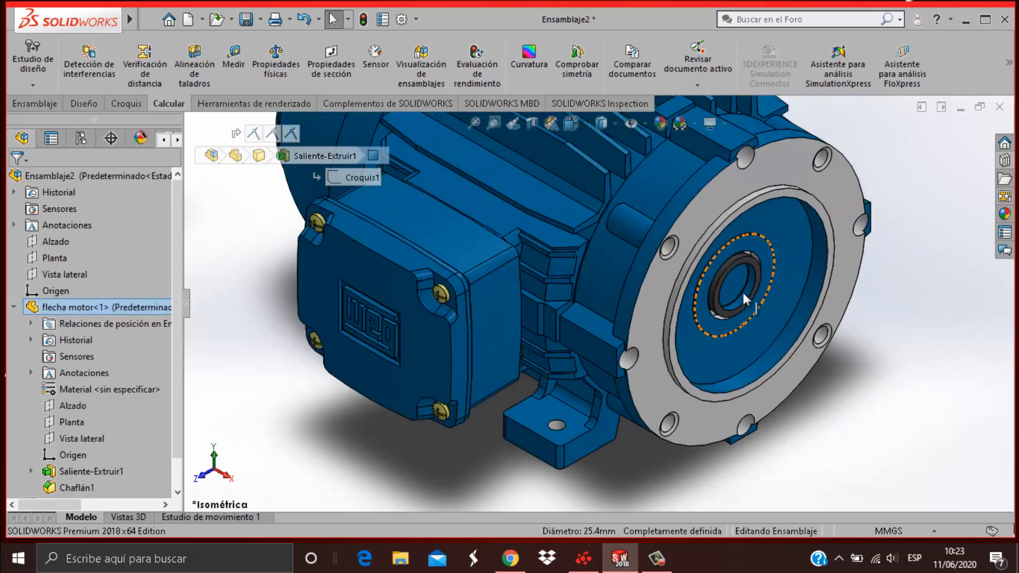
pyautogui.scroll(-3, 742, 291)
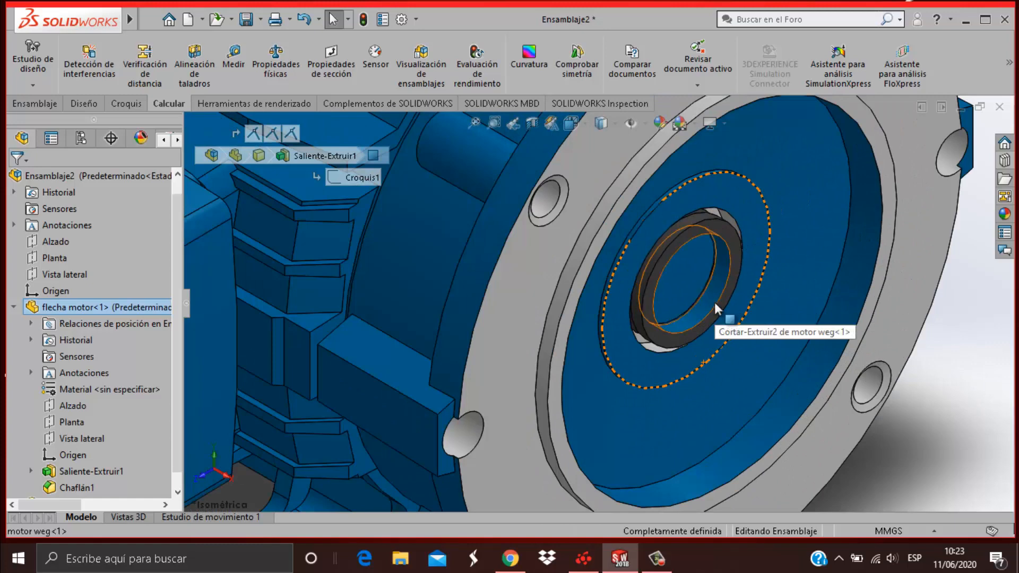
pyautogui.keyDown('ctrl'); pyautogui.click(714, 300); pyautogui.keyUp('ctrl')
pyautogui.click(811, 290)
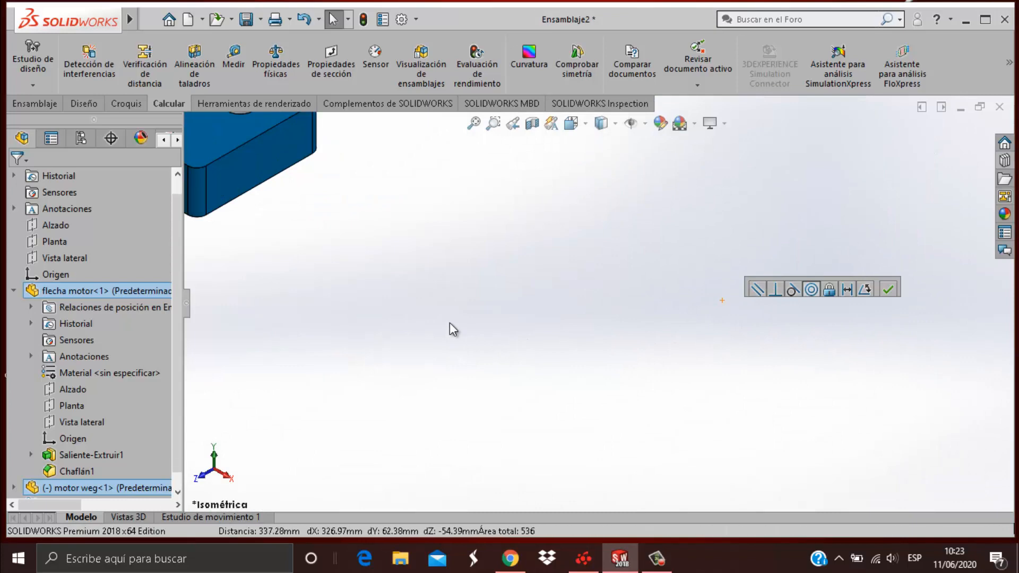
pyautogui.click(449, 322)
# Step: Mate the shaft's inner end face coincident with the bottom face of the motor's Cortar-Extruir2 bore, then return to the isometric view
pyautogui.scroll(8, 446, 320)
pyautogui.scroll(-10, 460, 271)
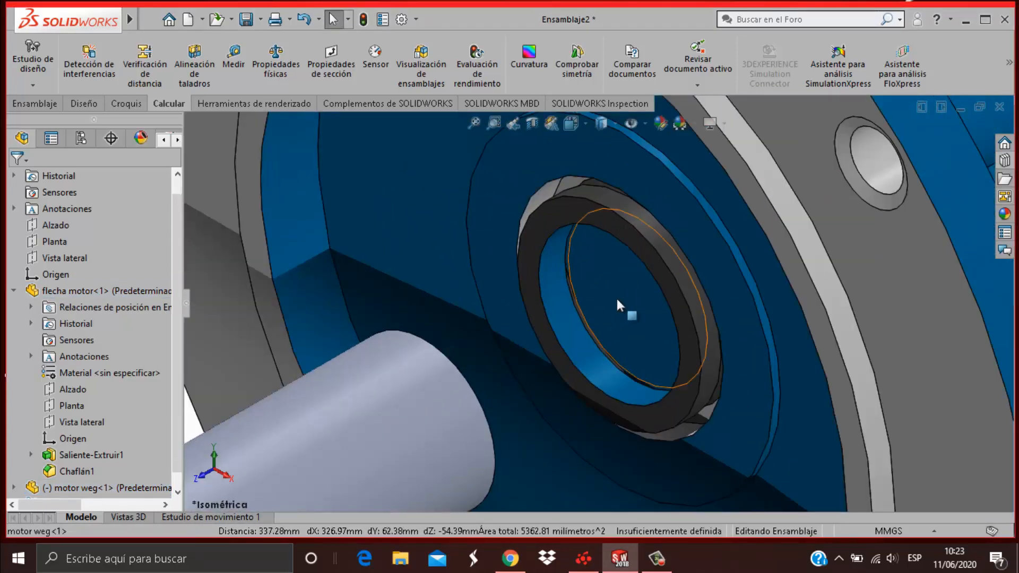
pyautogui.click(617, 301)
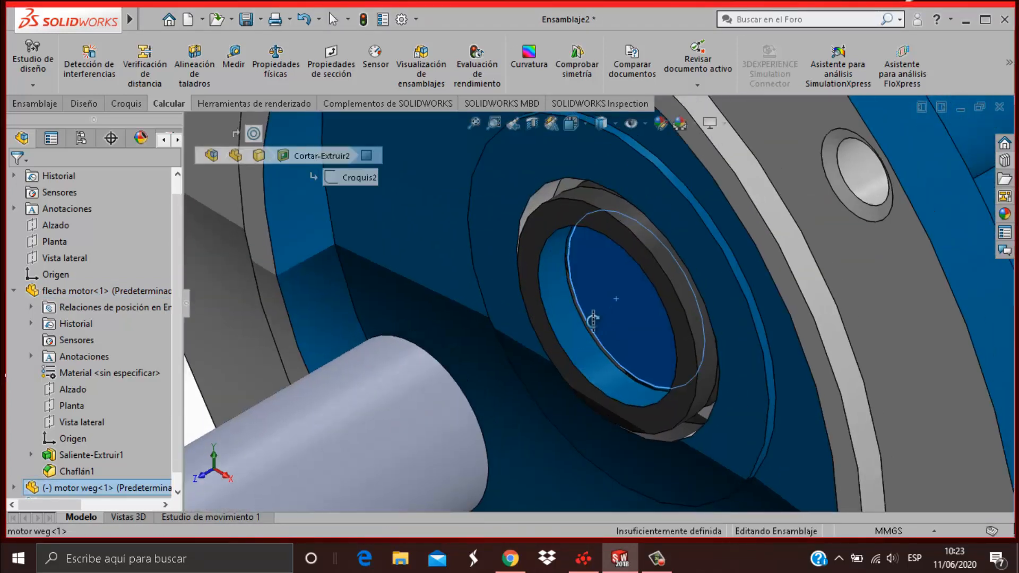
pyautogui.scroll(-6, 617, 300)
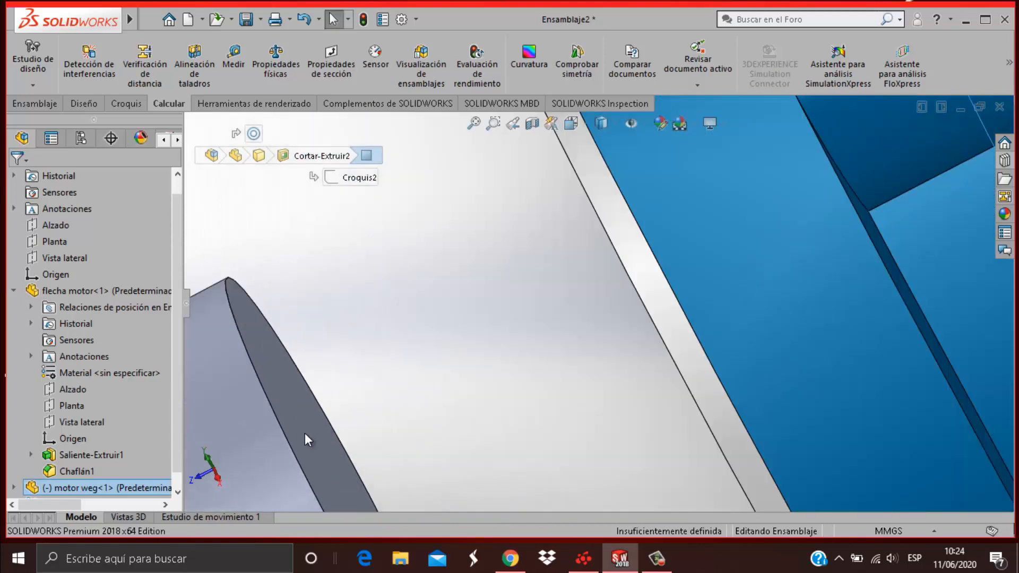
pyautogui.click(305, 433)
pyautogui.click(347, 420)
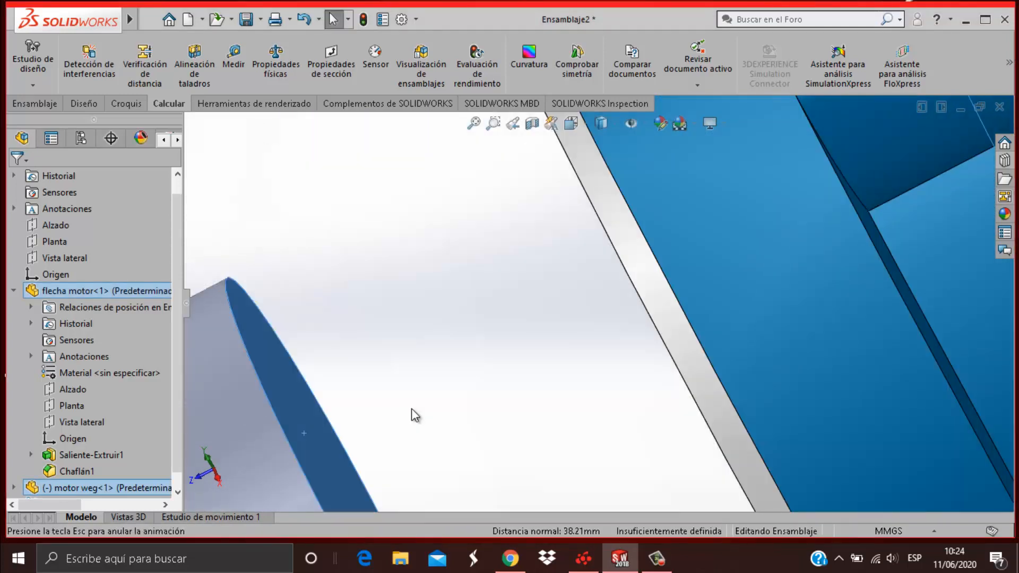
pyautogui.scroll(8, 559, 364)
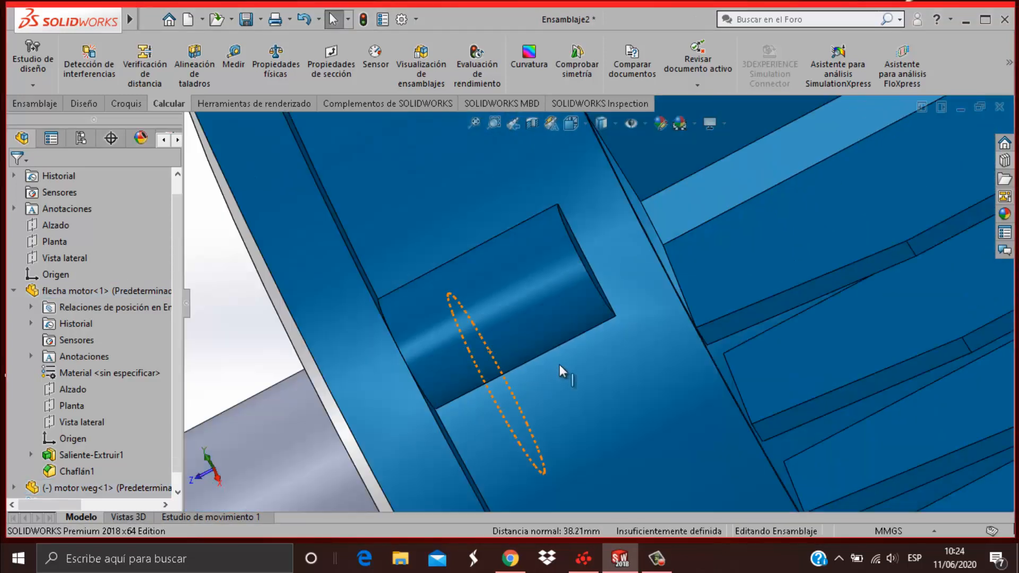
pyautogui.hotkey('ctrl', '7')
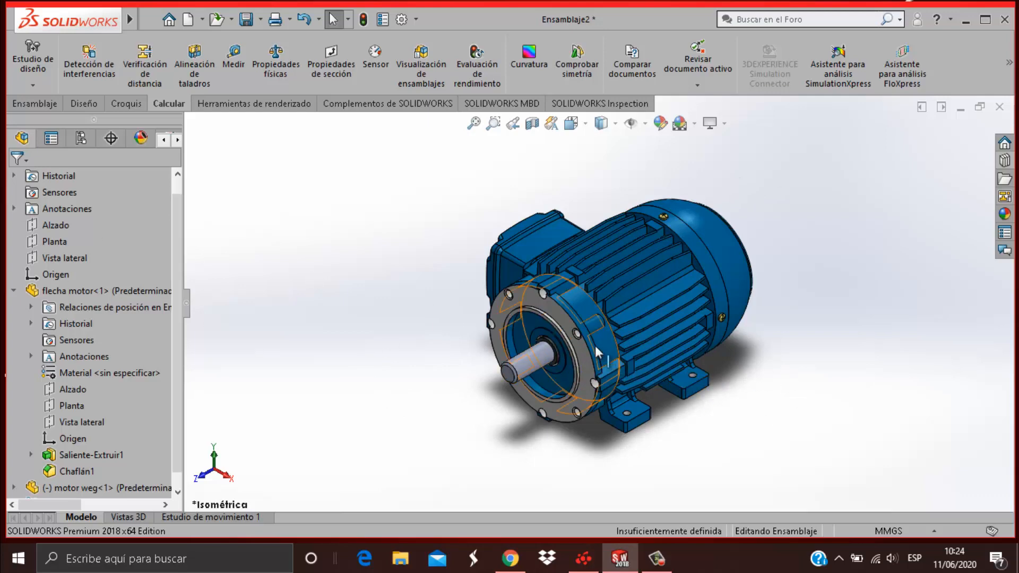
# Step: Turn the motor about the shaft to test its remaining freedom and examine its Planta, Vista lateral and Alzado planes
pyautogui.scroll(-3, 589, 366)
pyautogui.click(14, 291)
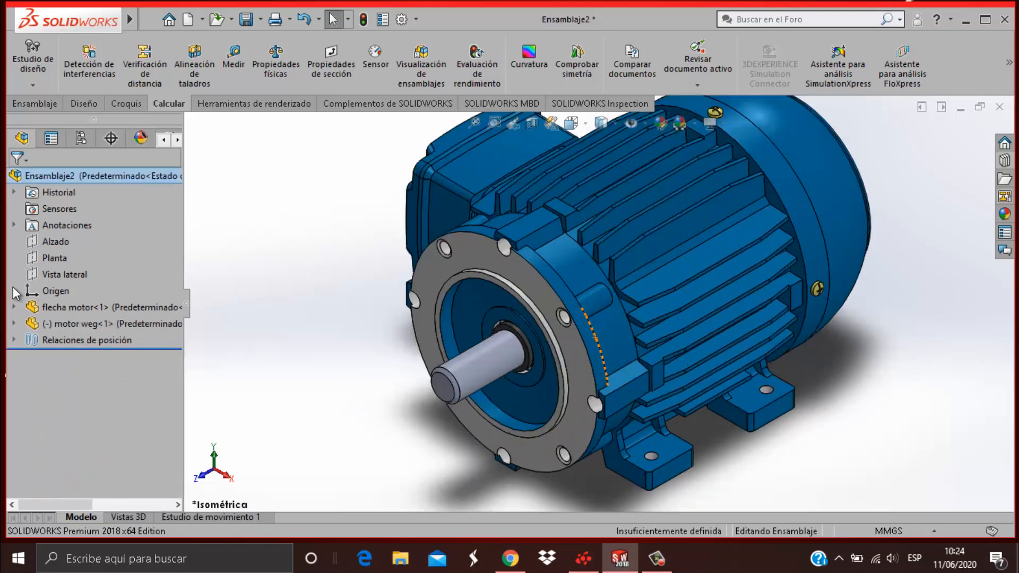
pyautogui.moveTo(476, 263); pyautogui.dragTo(414, 292)
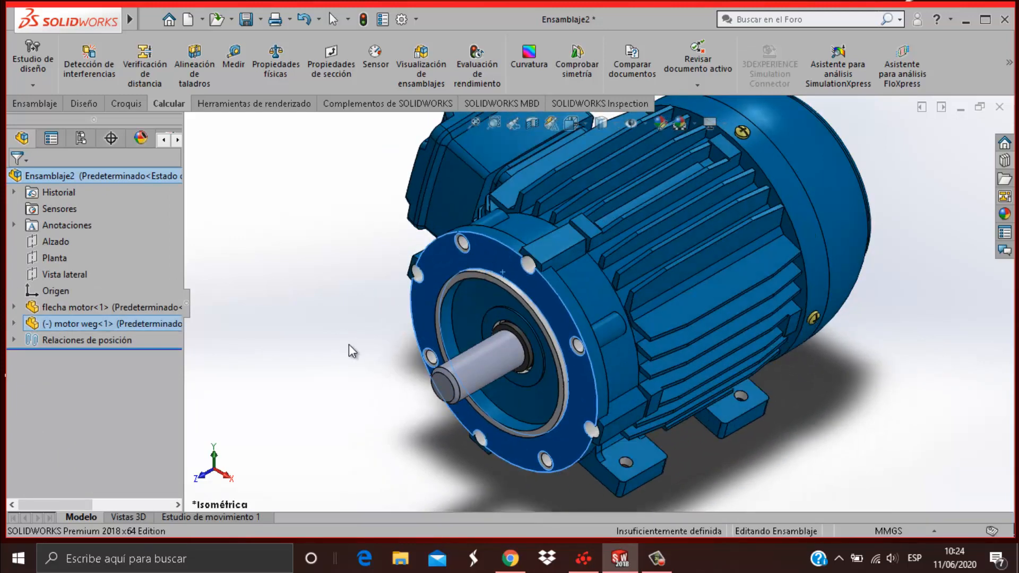
pyautogui.click(14, 323)
pyautogui.click(74, 404)
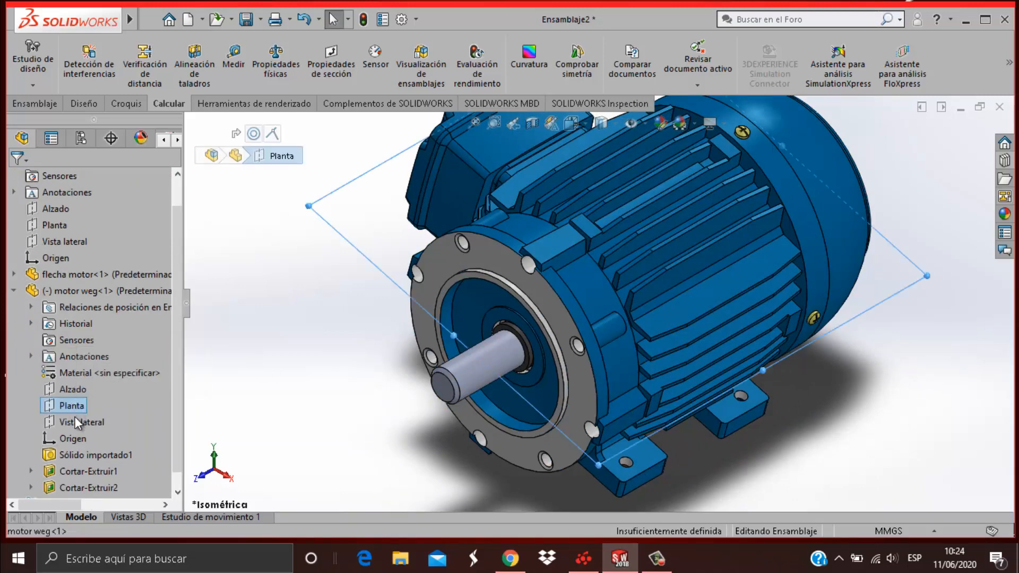
pyautogui.click(76, 420)
pyautogui.click(63, 390)
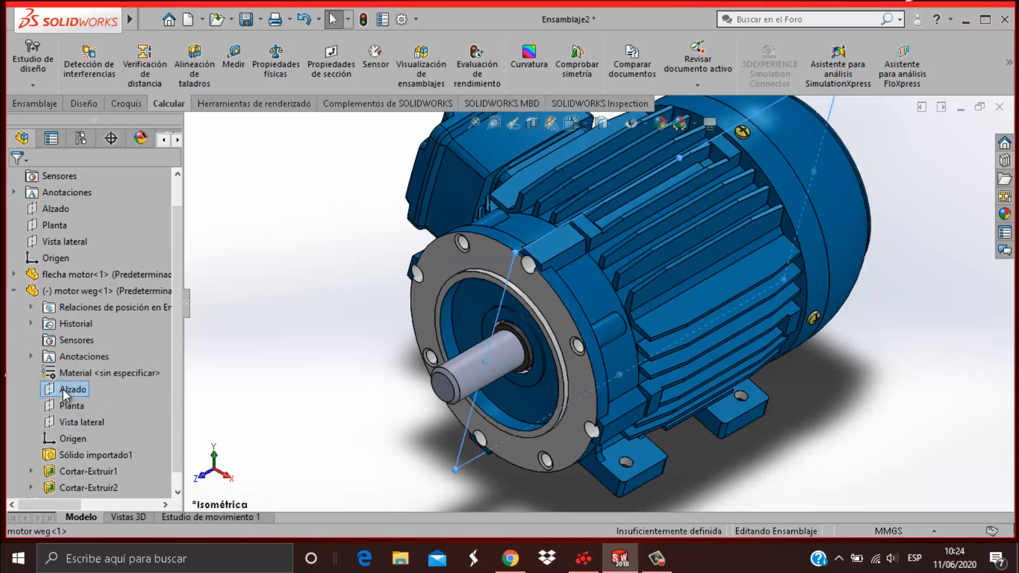
pyautogui.moveTo(240, 381); pyautogui.dragTo(250, 399, button='middle')
pyautogui.scroll(2, 324, 389)
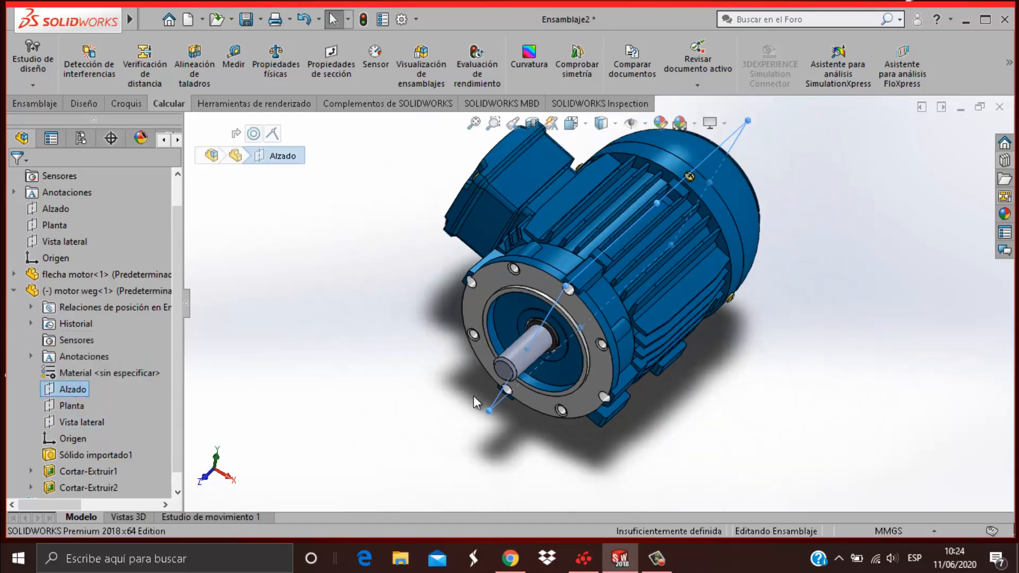
pyautogui.moveTo(726, 221); pyautogui.dragTo(695, 212)
# Step: Mate the motor's Planta plane coincident with the assembly's Planta plane and restore the isometric view
pyautogui.click(77, 406)
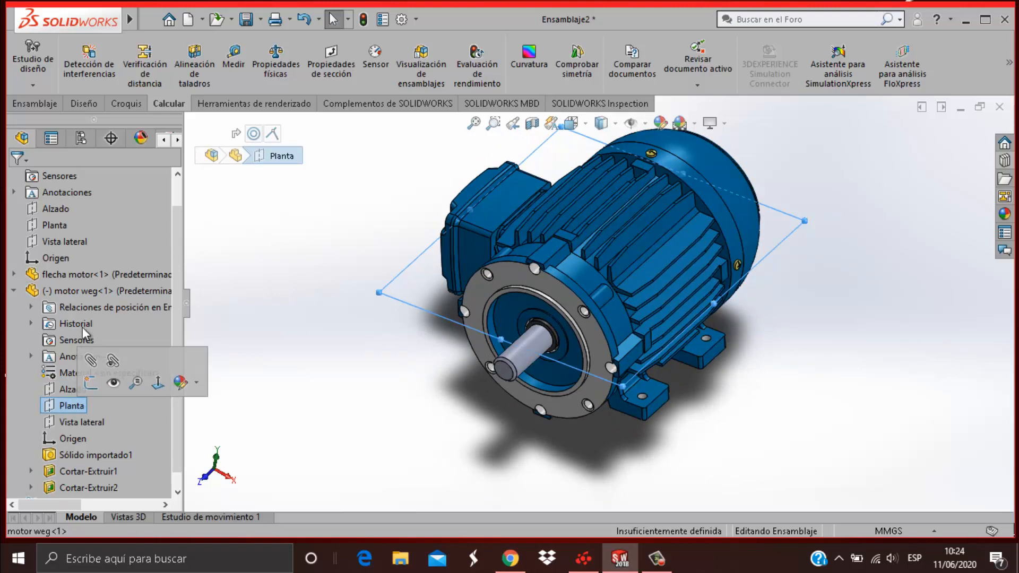
pyautogui.keyDown('ctrl'); pyautogui.click(53, 225); pyautogui.keyUp('ctrl')
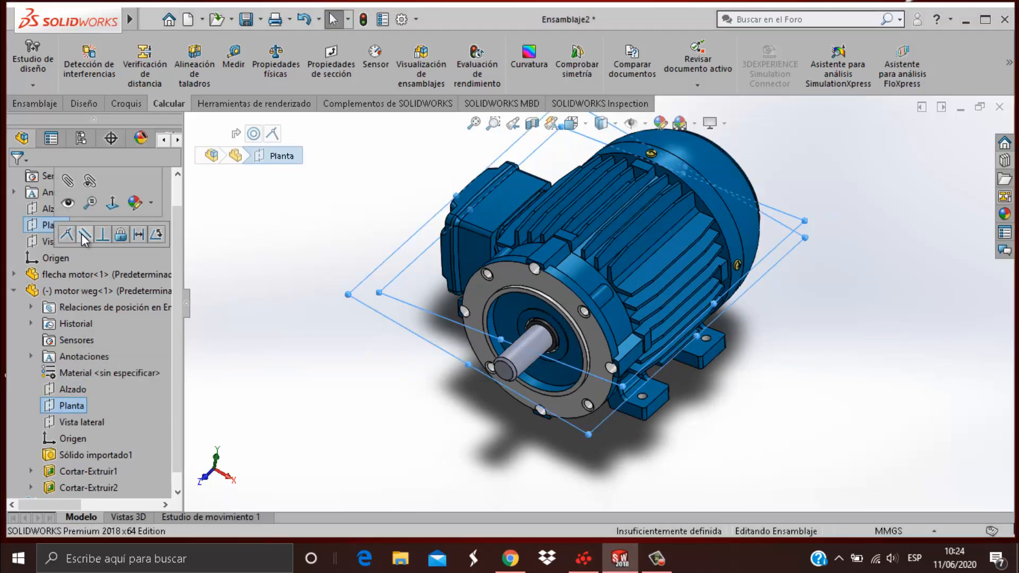
pyautogui.click(66, 234)
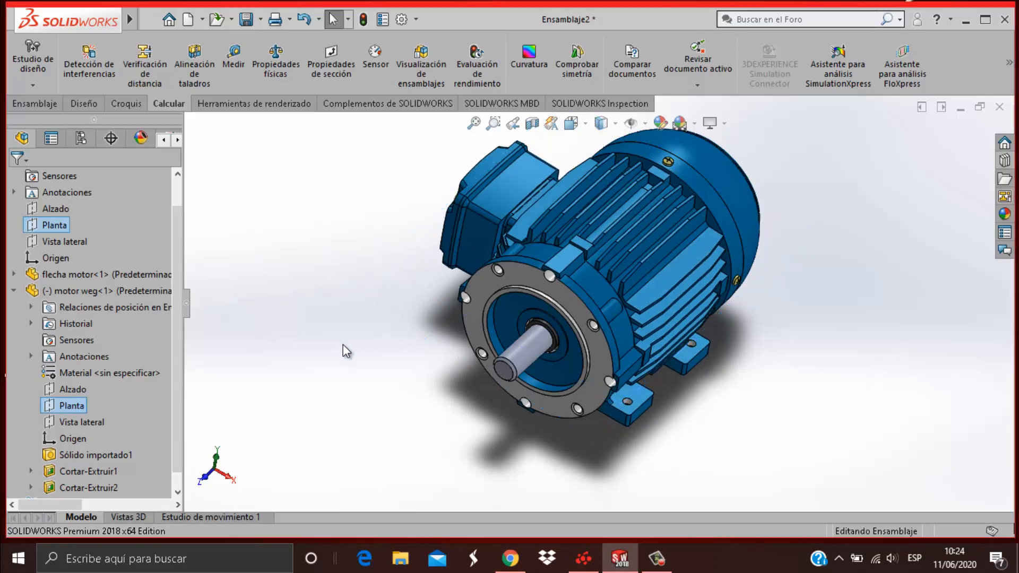
pyautogui.hotkey('ctrl', '7')
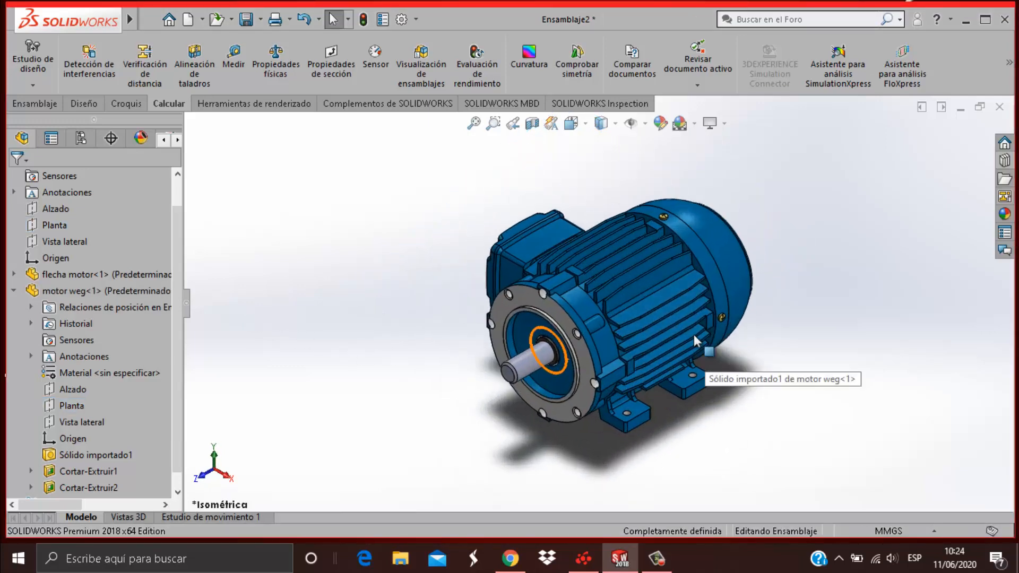
# Step: Try to move the motor by its flange face to check that the assembly is fully constrained
pyautogui.scroll(-4, 664, 382)
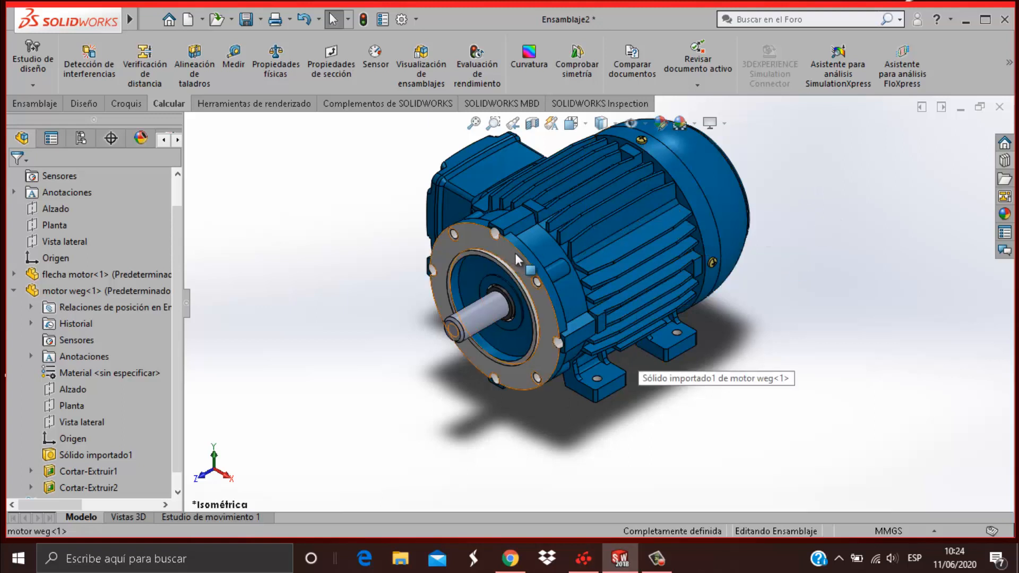
pyautogui.moveTo(505, 251); pyautogui.dragTo(543, 293)
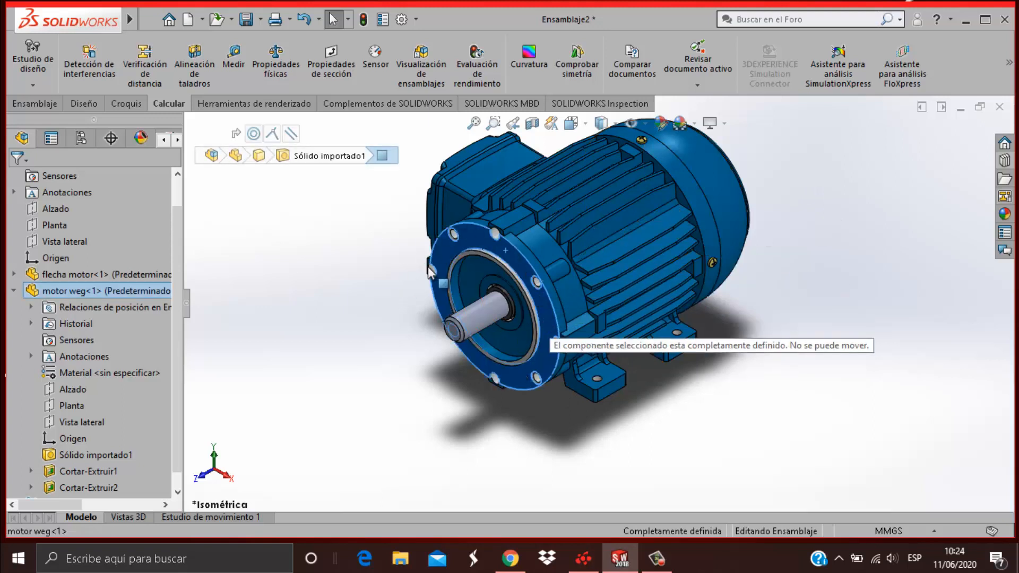
pyautogui.click(376, 371)
pyautogui.scroll(2, 466, 375)
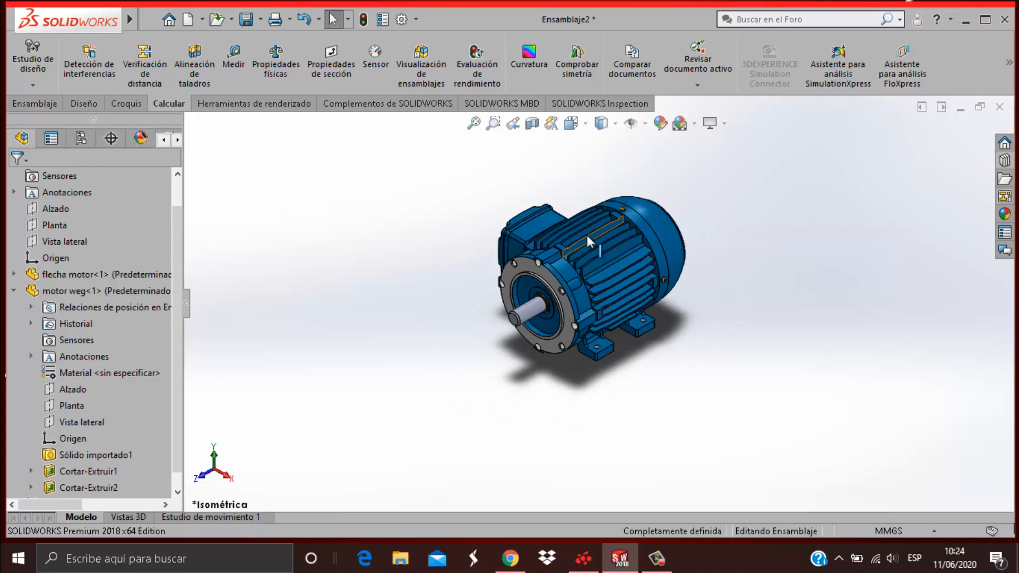
pyautogui.scroll(-1, 586, 239)
pyautogui.scroll(1, 706, 292)
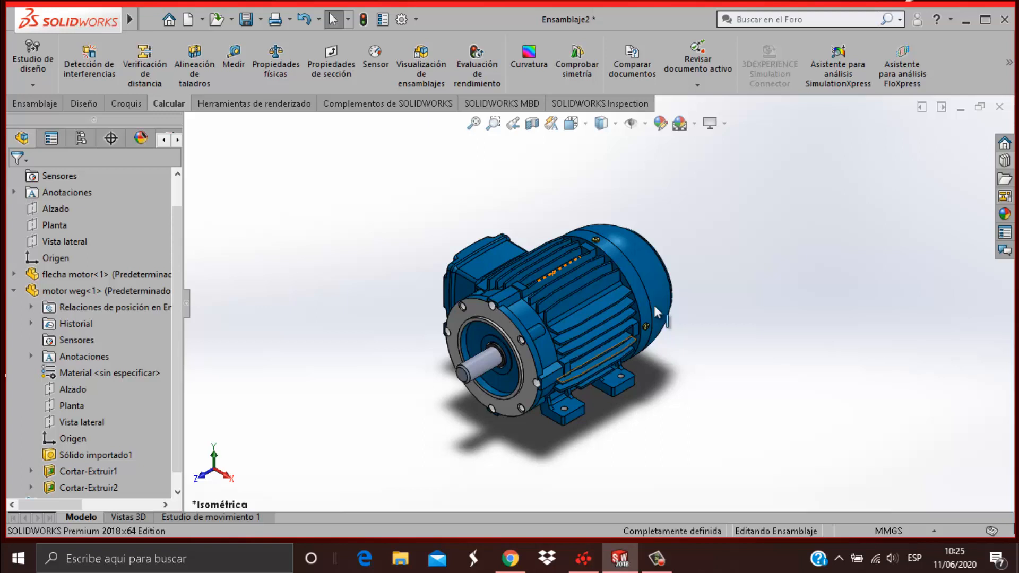
# Step: Show the Design Library and collapse its expanded folders back to the top-level Toolbox entry
pyautogui.click(1005, 161)
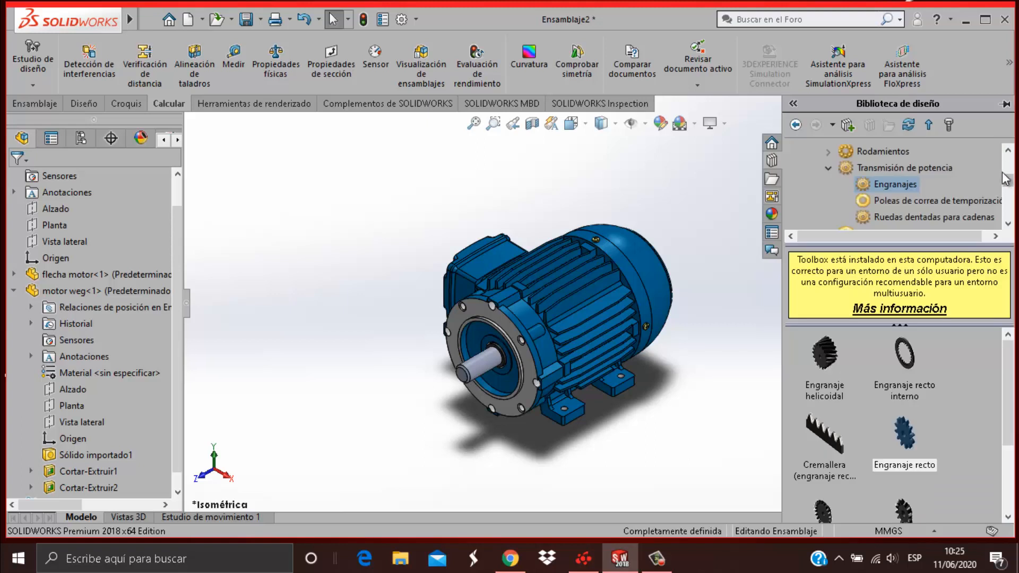
pyautogui.click(827, 170)
pyautogui.scroll(6, 833, 185)
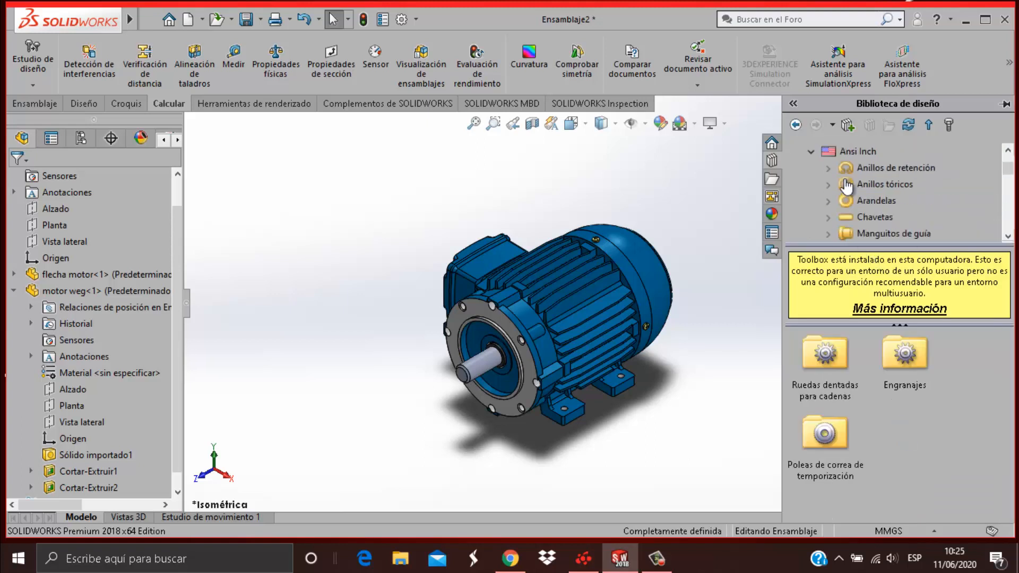
pyautogui.click(810, 198)
pyautogui.click(798, 169)
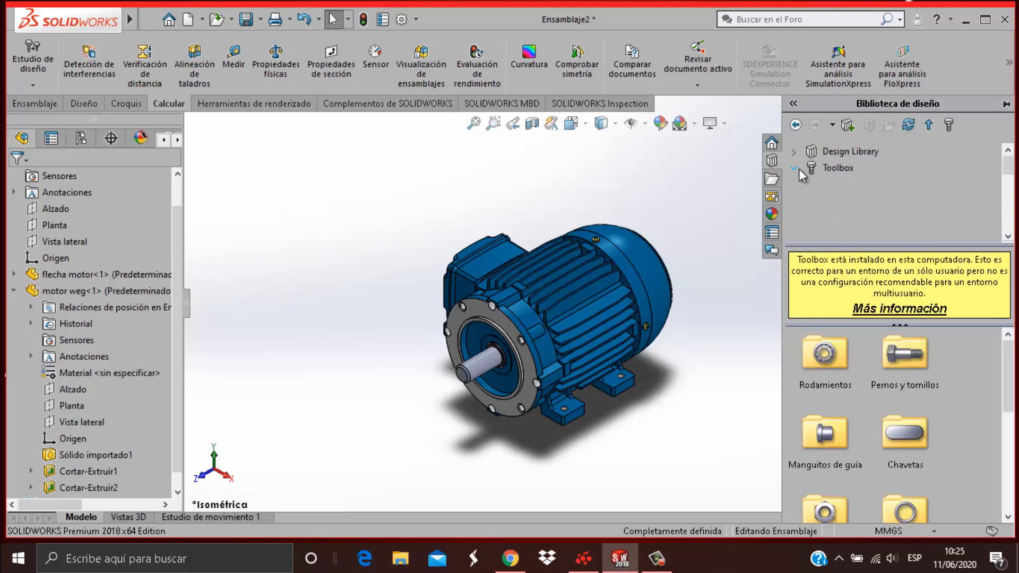
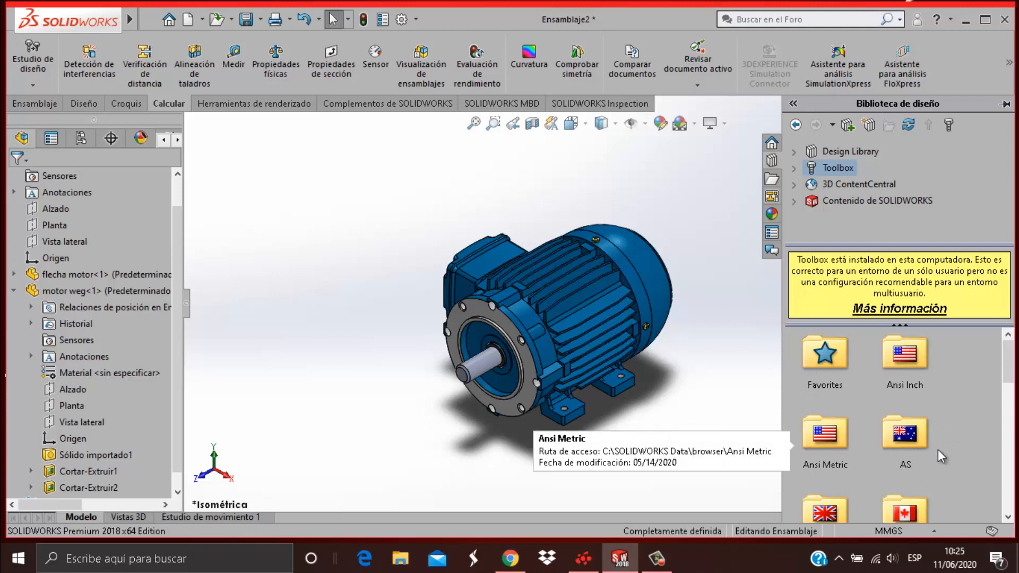
# Step: Browse the Toolbox to Ansi Inch, Transmisión de potencia, Engranajes and select the Engranaje recto component
pyautogui.doubleClick(907, 359)
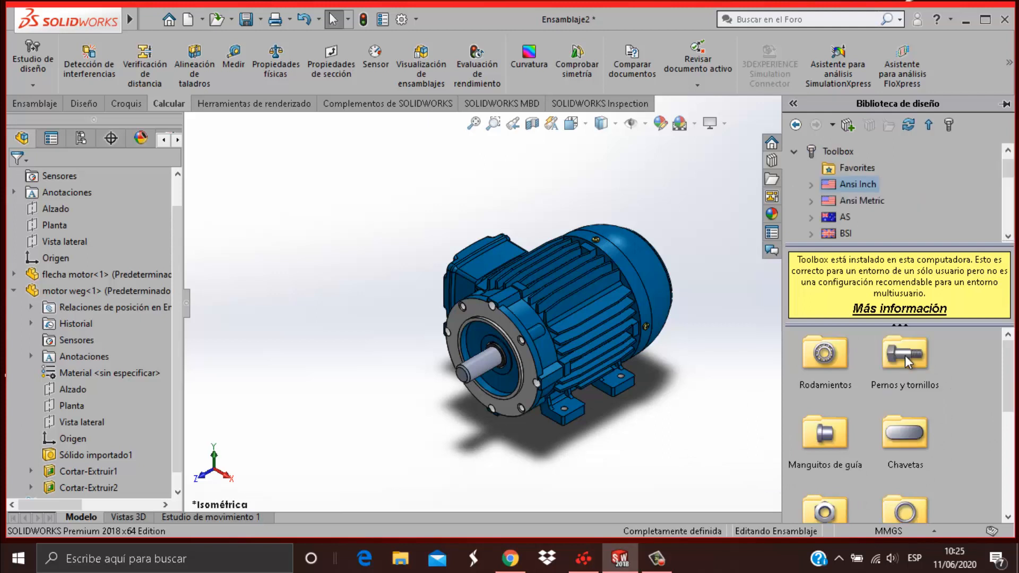
pyautogui.scroll(-2, 916, 399)
pyautogui.scroll(-5, 916, 399)
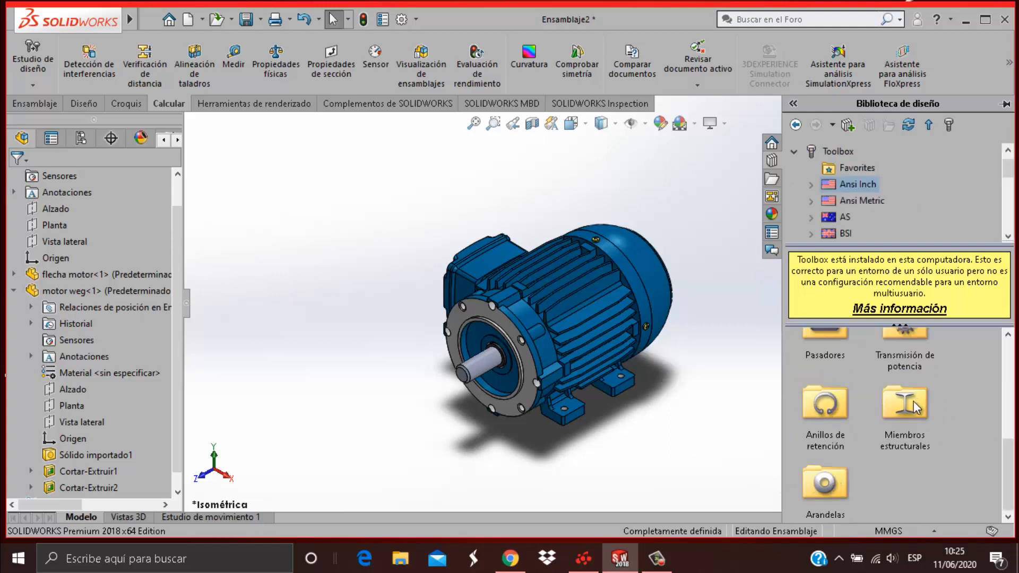
pyautogui.scroll(4, 912, 439)
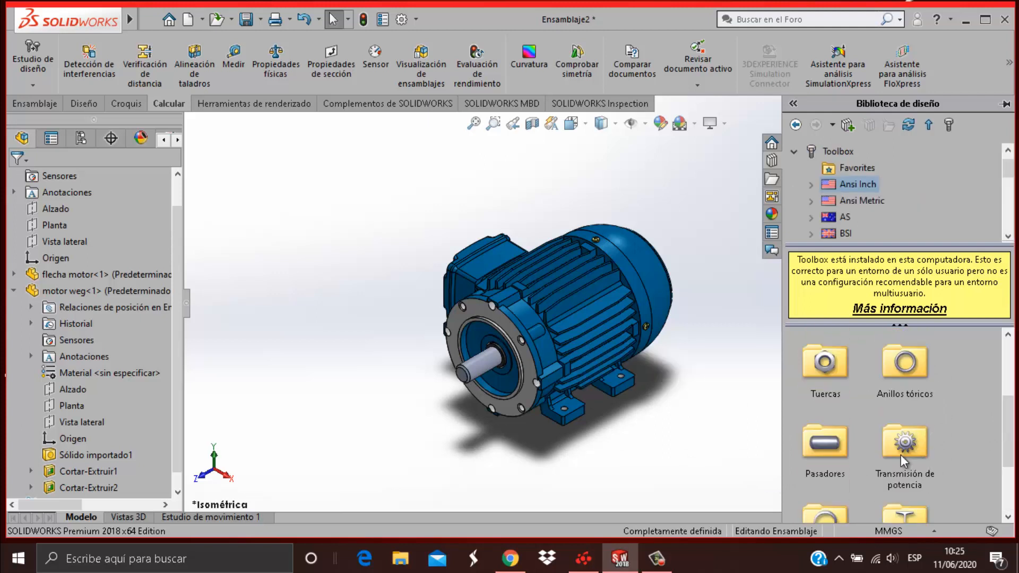
pyautogui.doubleClick(902, 443)
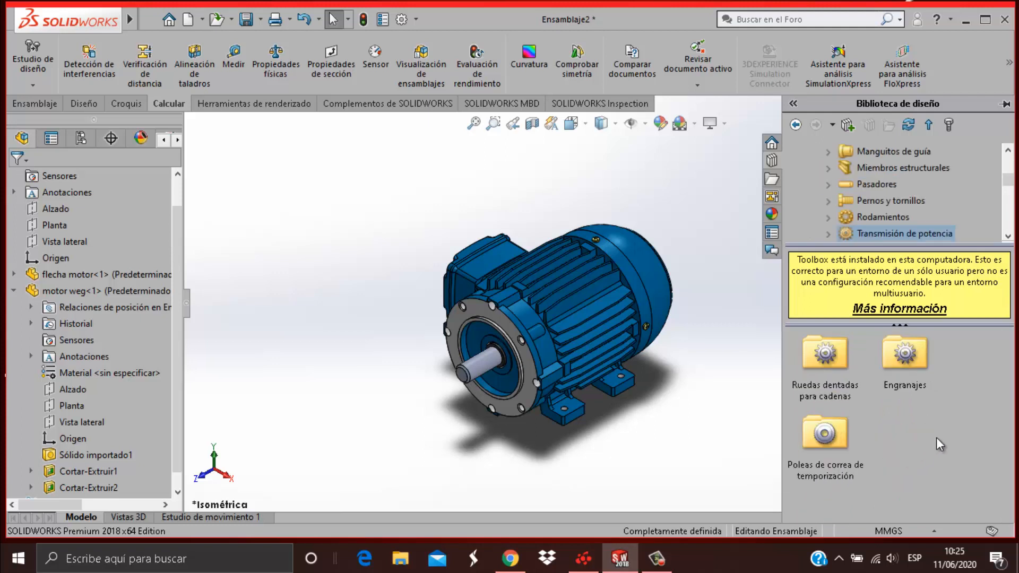
pyautogui.doubleClick(906, 367)
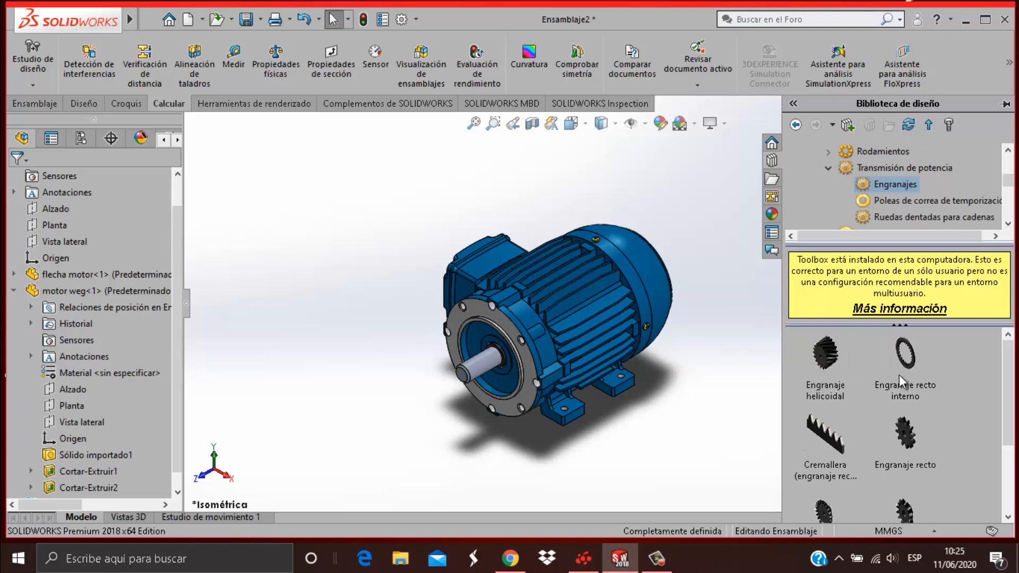
pyautogui.click(909, 434)
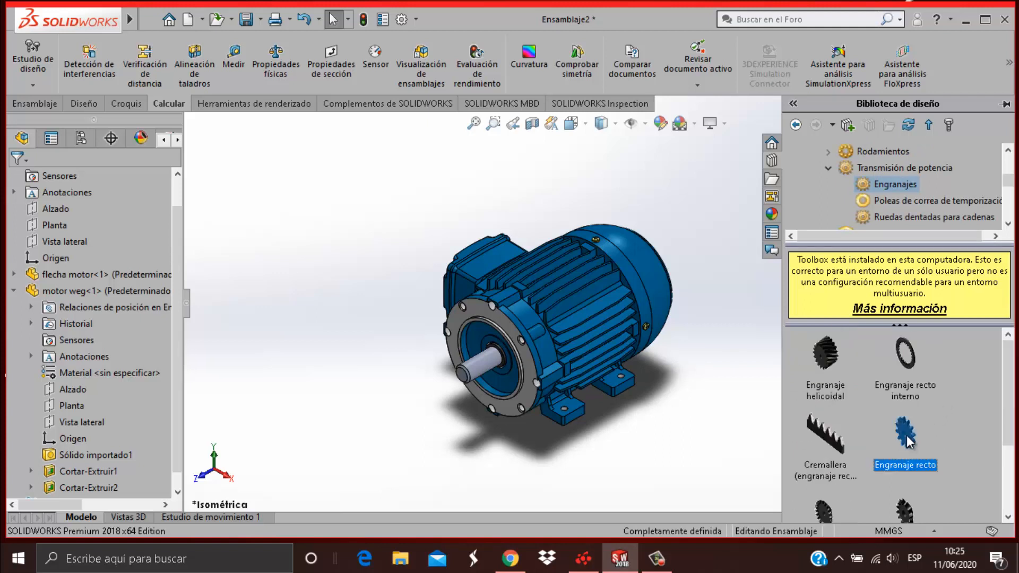
# Step: Create a part from the Toolbox Engranaje recto component to open its configuration
pyautogui.moveTo(905, 434)
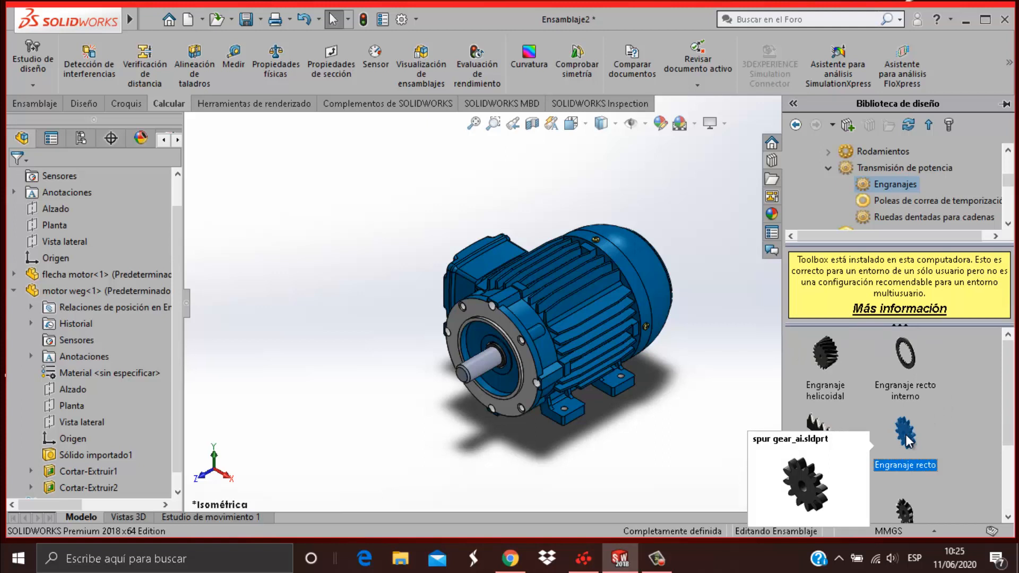
pyautogui.rightClick(905, 434)
pyautogui.click(927, 348)
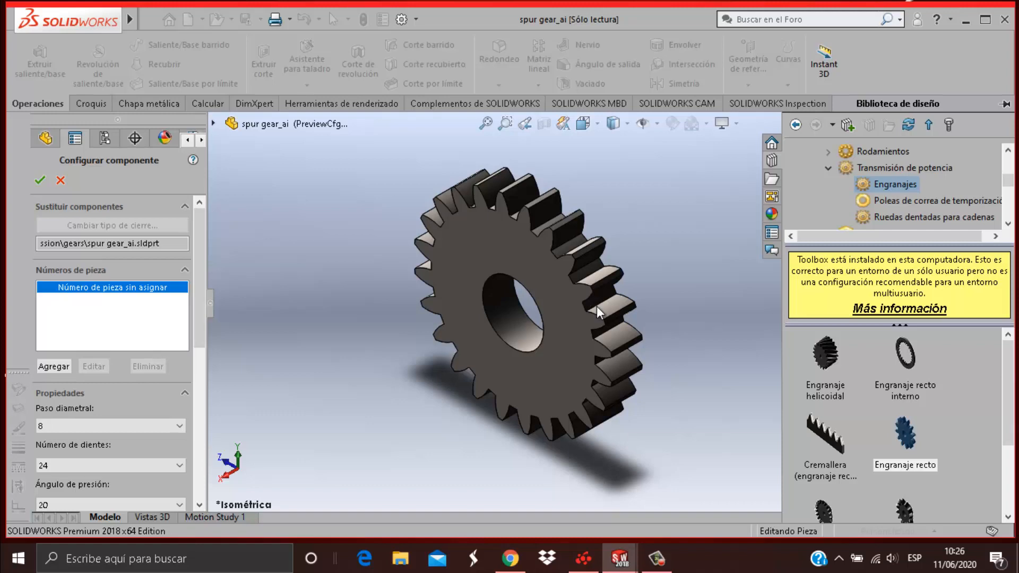
# Step: Examine the spur gear preview's teeth and bore in the front view
pyautogui.press('space')
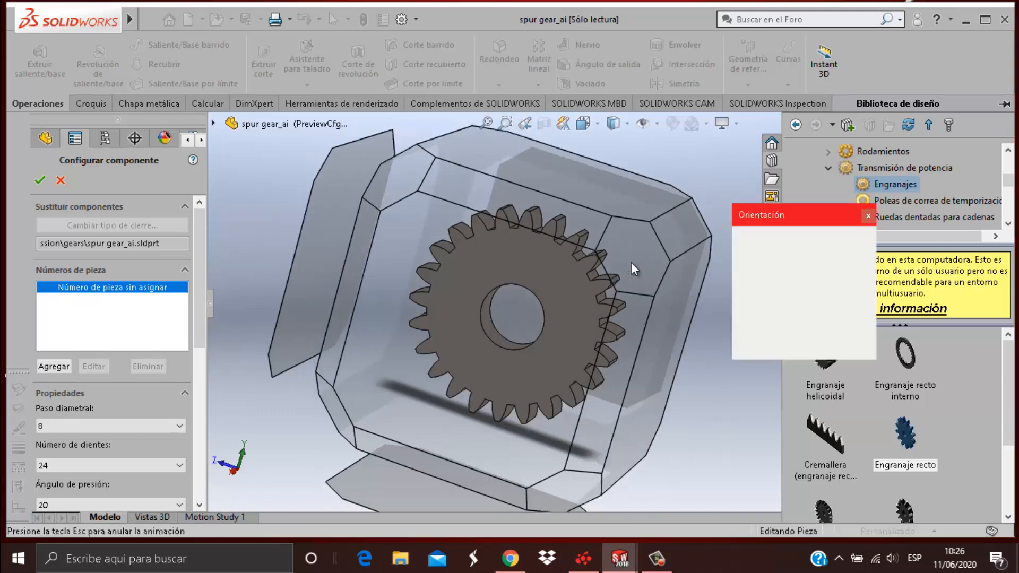
pyautogui.click(632, 262)
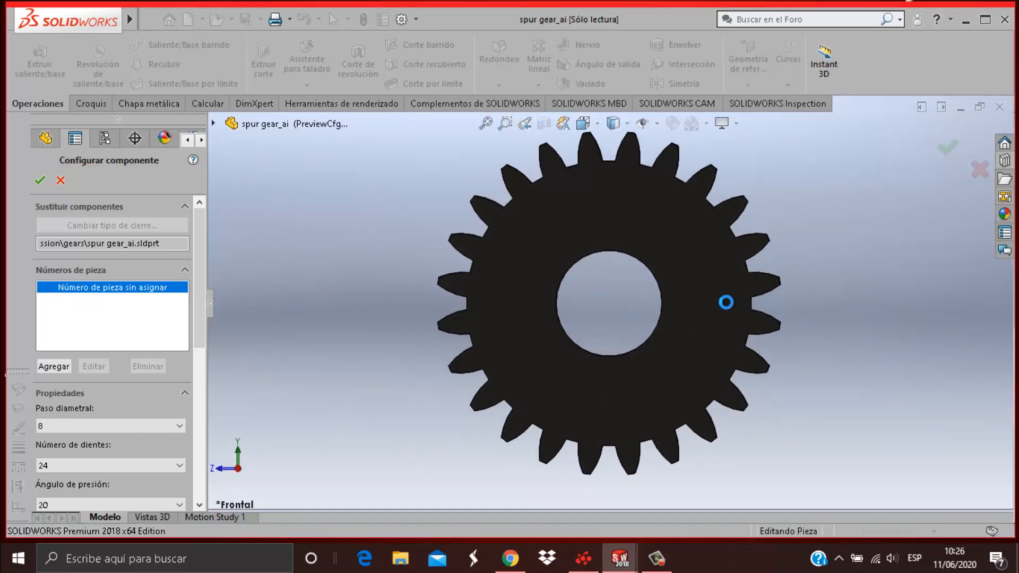
pyautogui.scroll(-1, 704, 180)
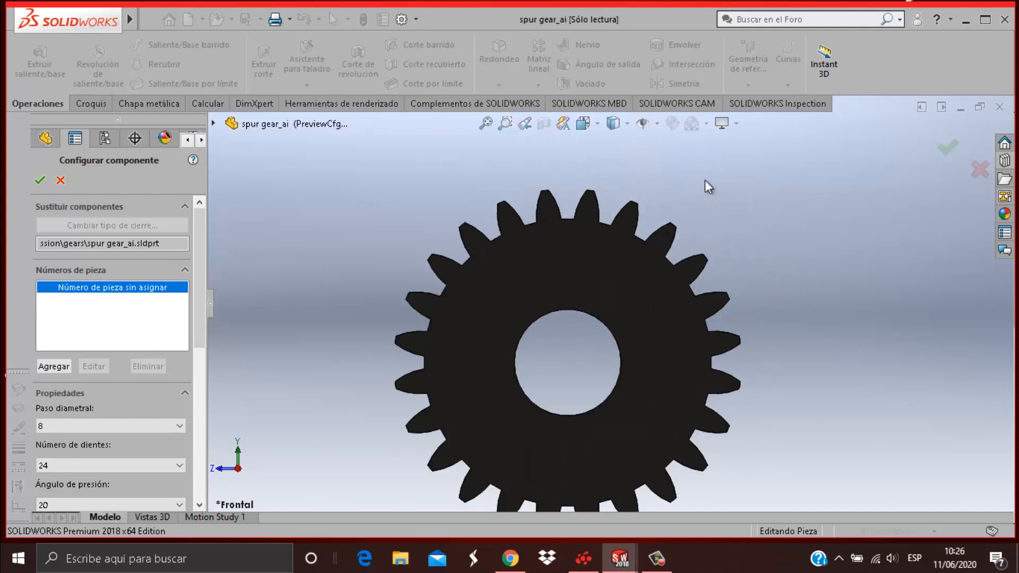
pyautogui.scroll(2, 710, 201)
pyautogui.scroll(-1, 579, 371)
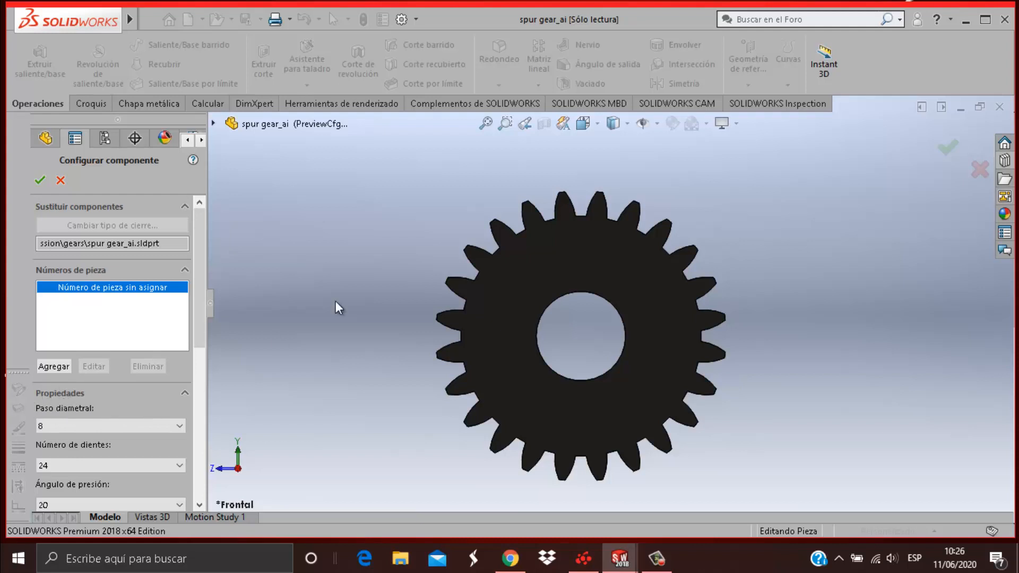
pyautogui.scroll(-2, 550, 241)
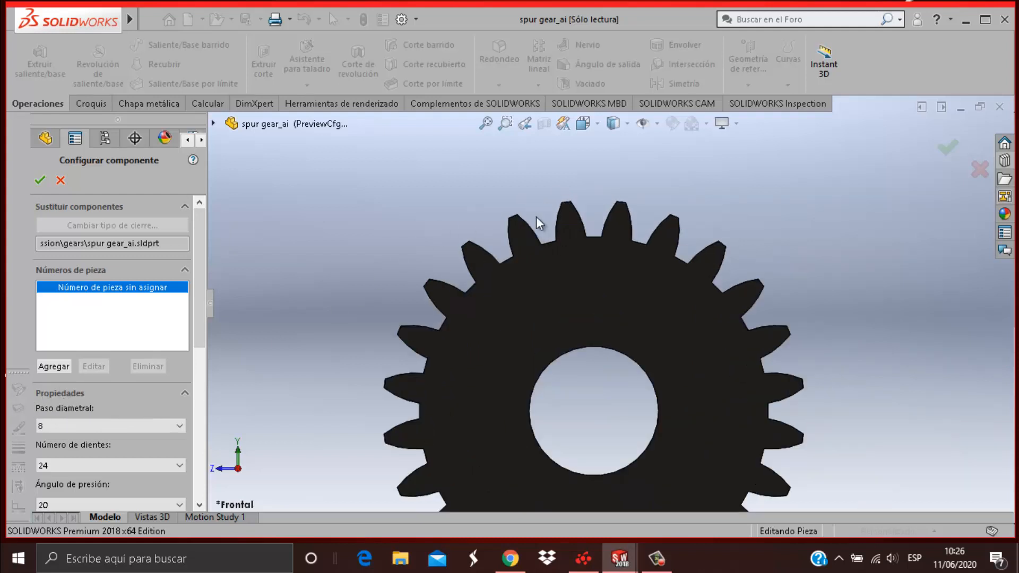
pyautogui.scroll(2, 638, 316)
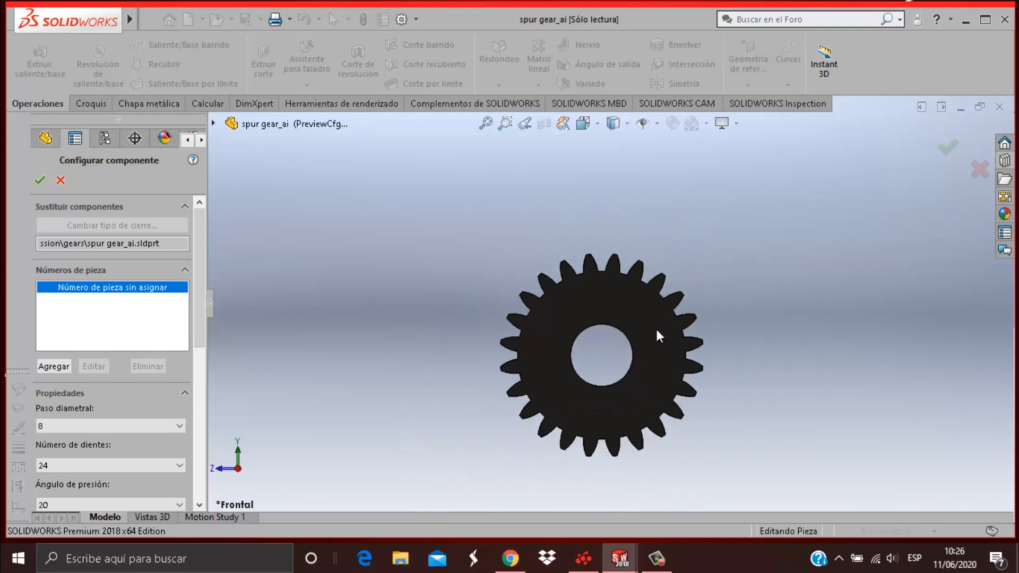
pyautogui.scroll(-1, 683, 377)
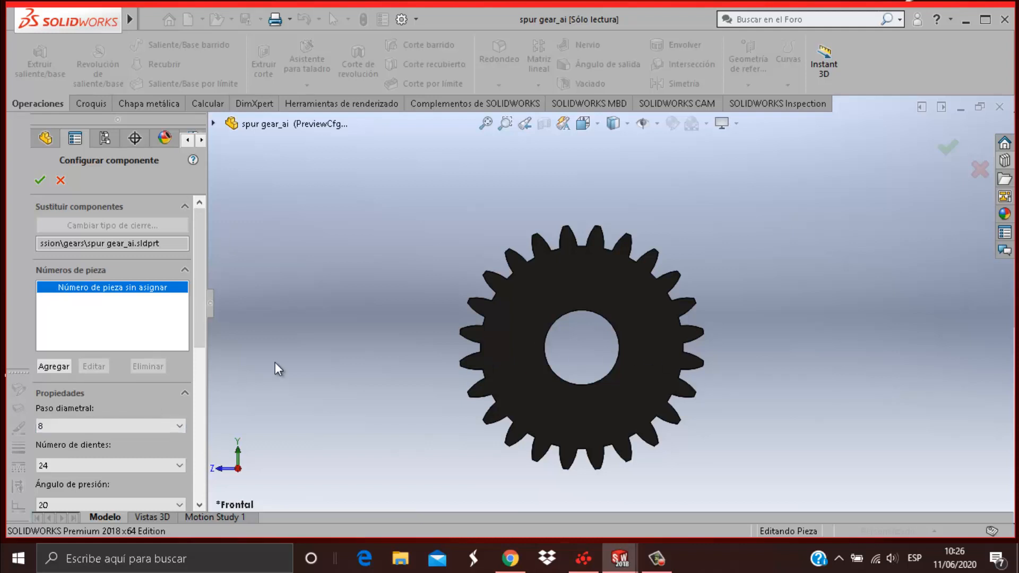
pyautogui.scroll(-5, 558, 238)
pyautogui.scroll(5, 593, 287)
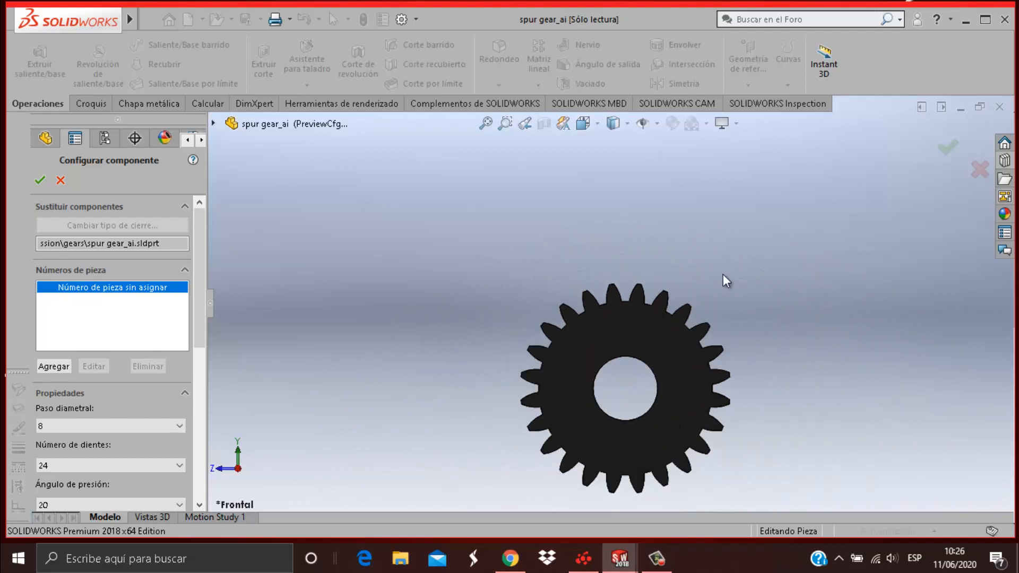
pyautogui.scroll(-6, 618, 334)
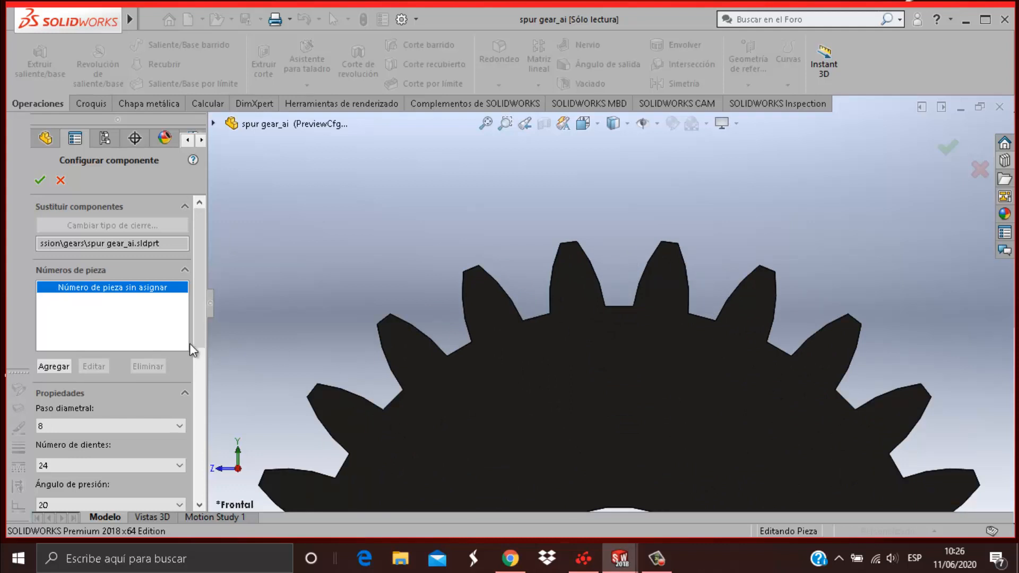
# Step: Review the gear's properties from Paso diametral through File Name and compare them with the previewed teeth and bore
pyautogui.scroll(-2, 199, 345)
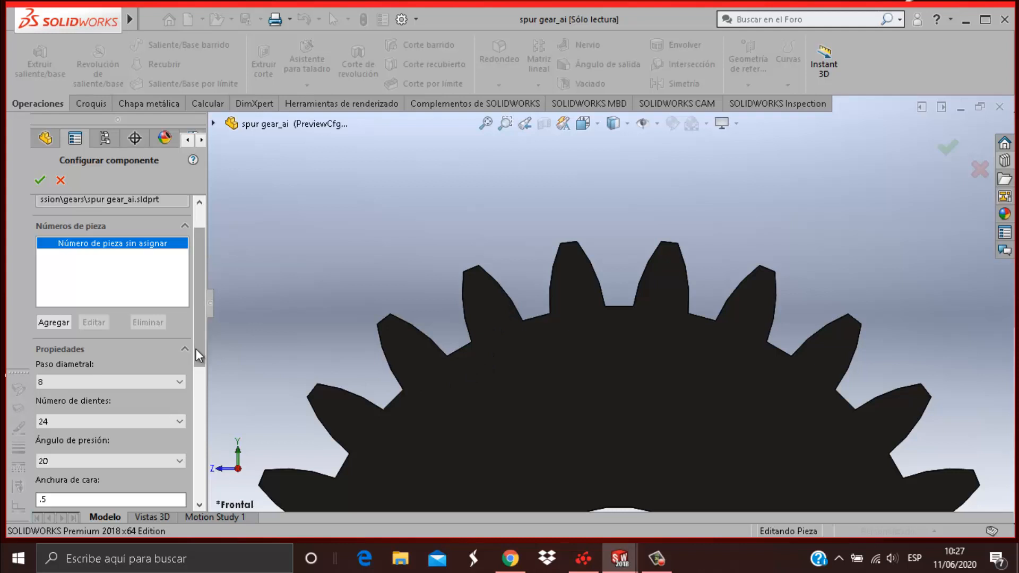
pyautogui.scroll(-2, 196, 348)
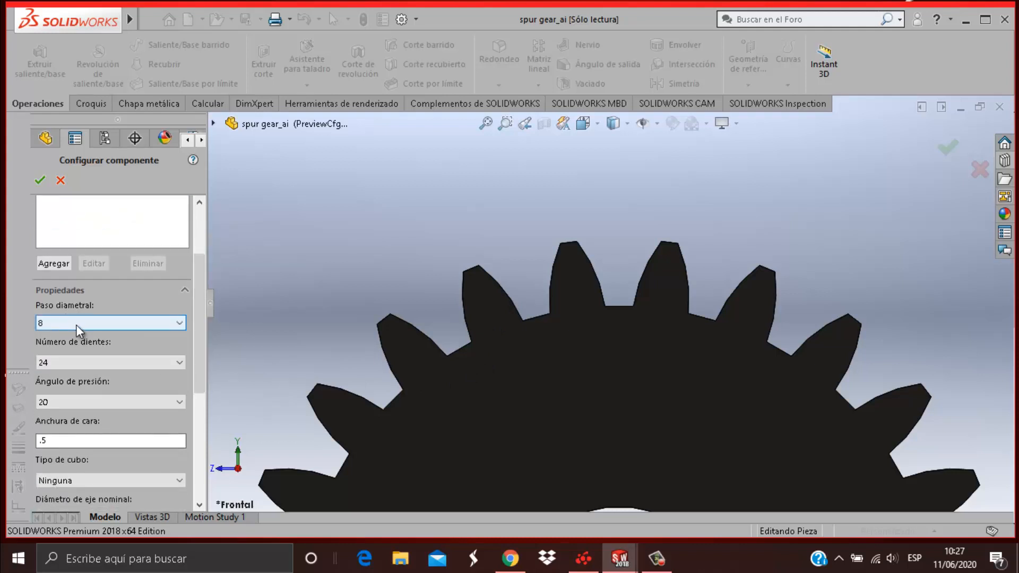
pyautogui.scroll(-3, 142, 354)
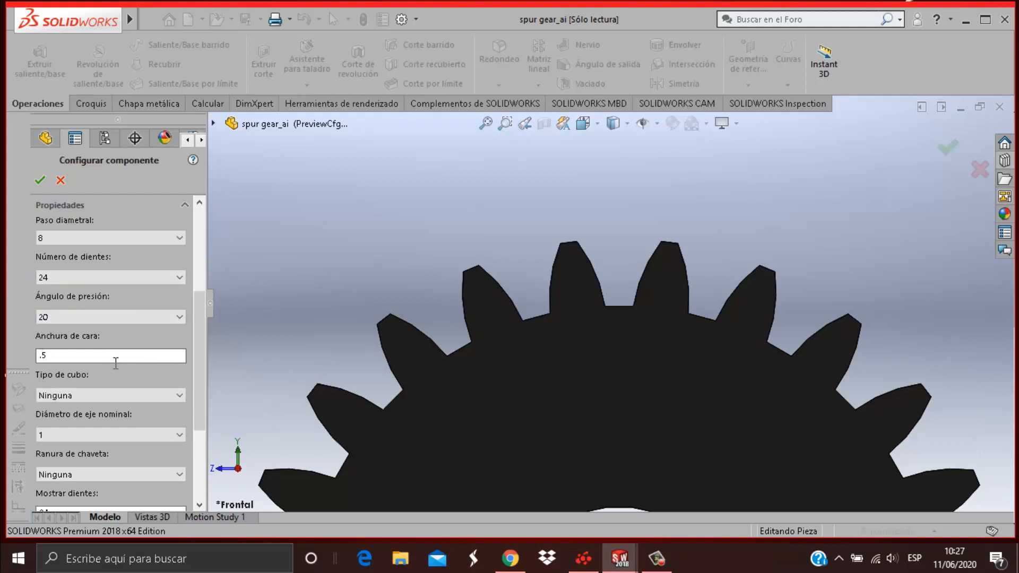
pyautogui.scroll(-3, 109, 292)
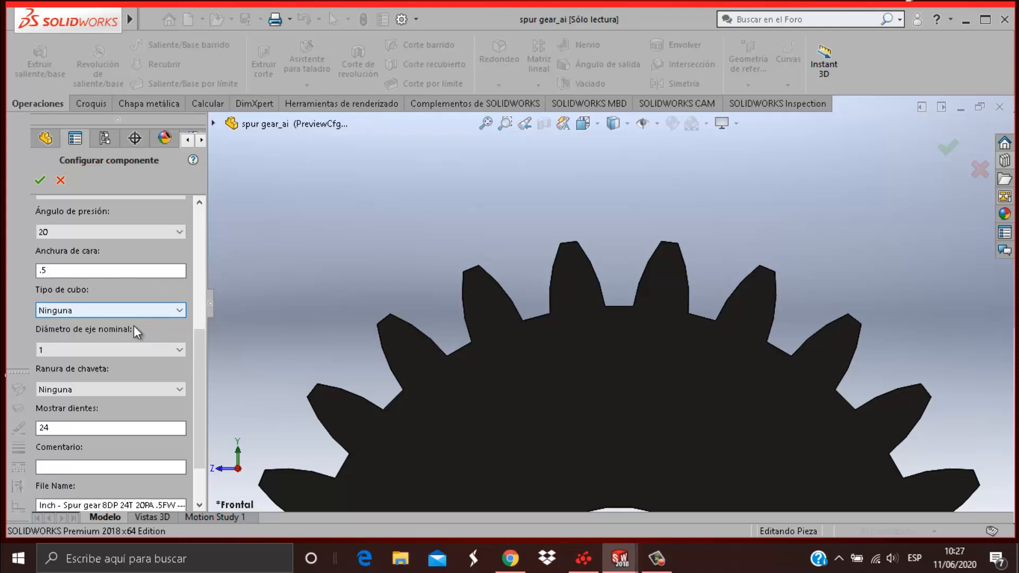
pyautogui.scroll(-3, 156, 330)
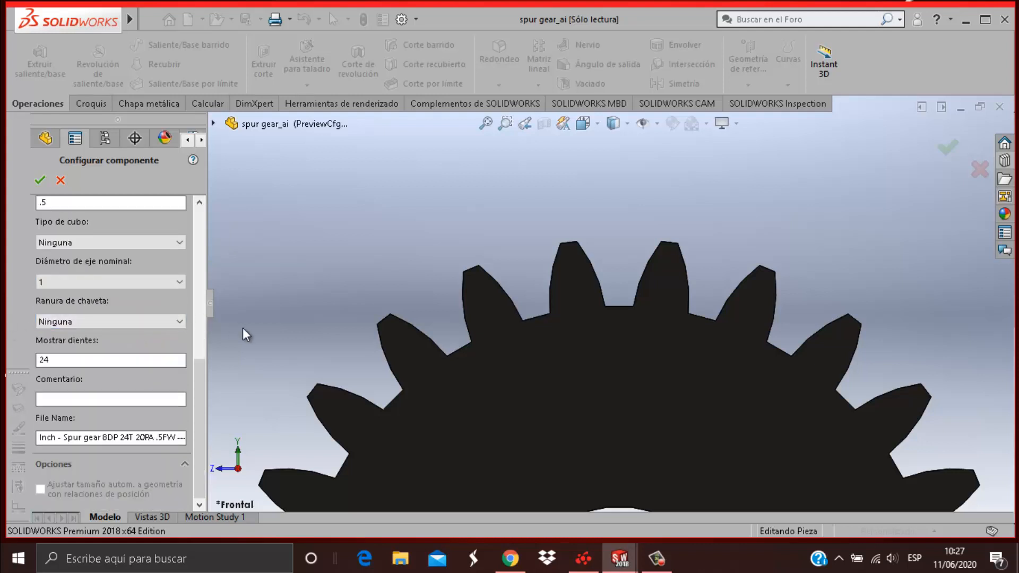
pyautogui.scroll(3, 486, 374)
pyautogui.scroll(-2, 653, 407)
pyautogui.scroll(2, 654, 407)
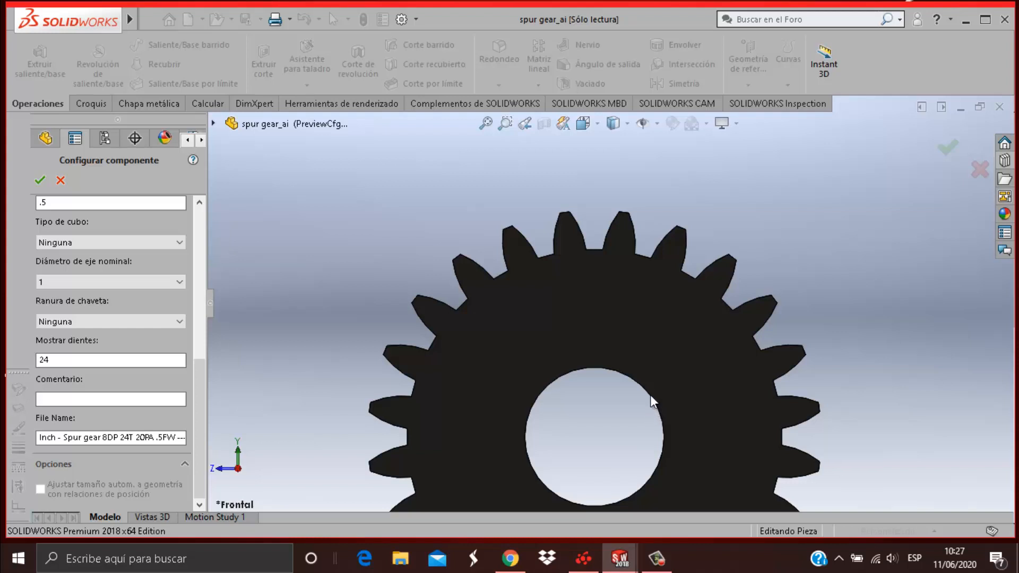
pyautogui.scroll(2, 651, 395)
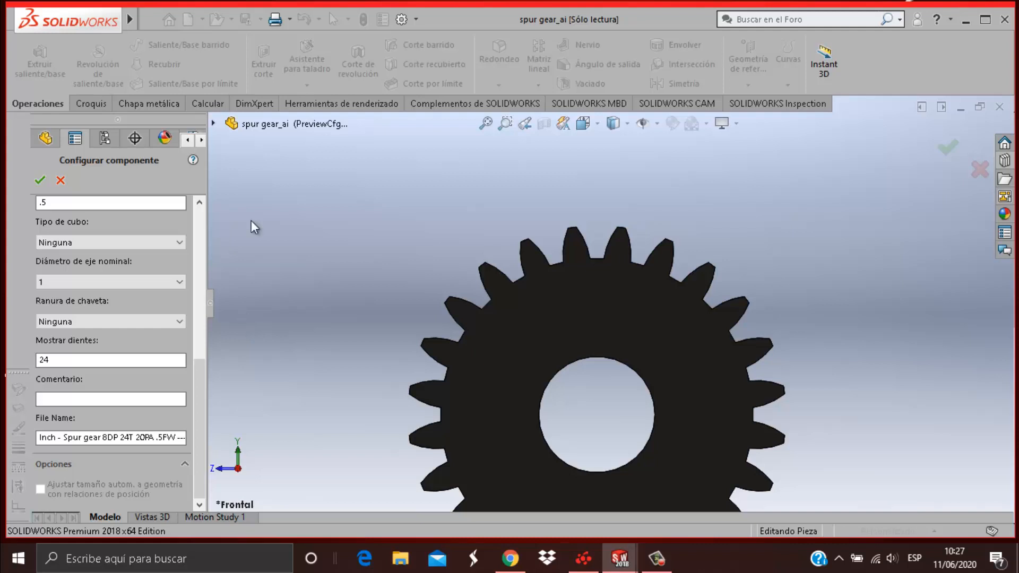
pyautogui.scroll(4, 620, 350)
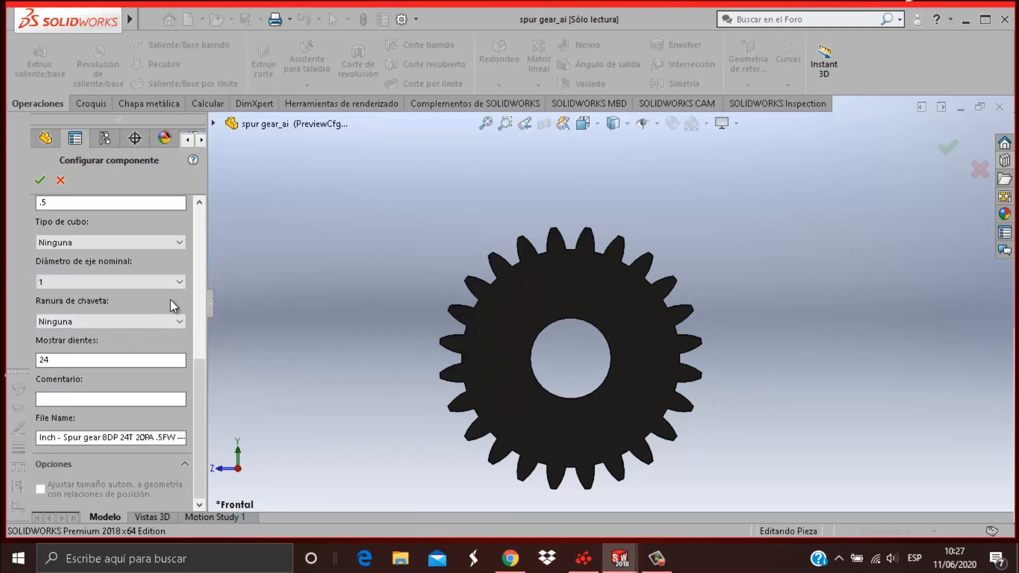
# Step: Accept the spur gear configuration with its current properties and switch to the generated part's window
pyautogui.moveTo(202, 357)
pyautogui.mouseDown()
pyautogui.moveTo(209, 313)
pyautogui.moveTo(189, 234)
pyautogui.moveTo(198, 375)
pyautogui.mouseUp()
pyautogui.click(40, 181)
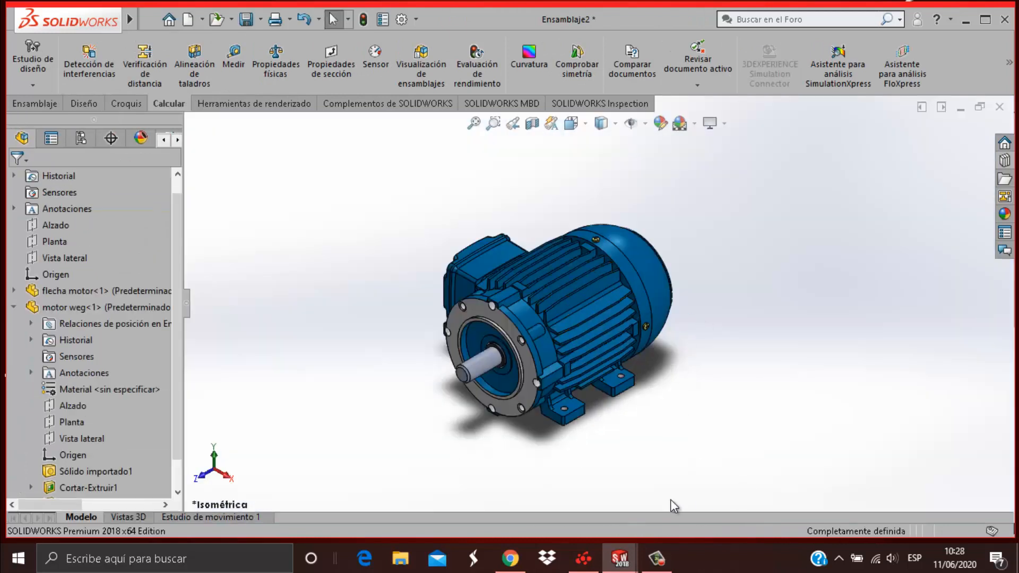
pyautogui.moveTo(639, 569)
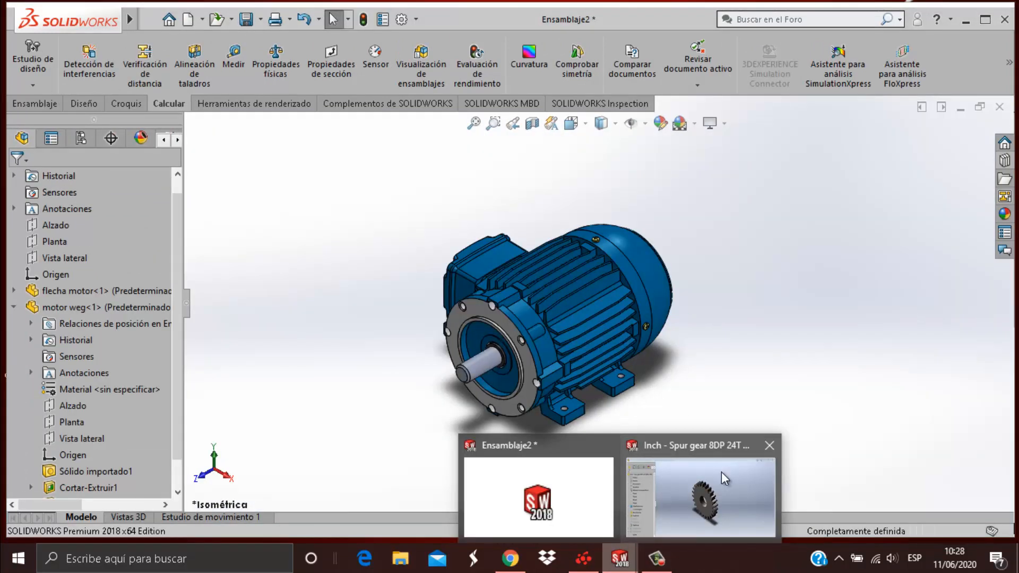
pyautogui.click(703, 496)
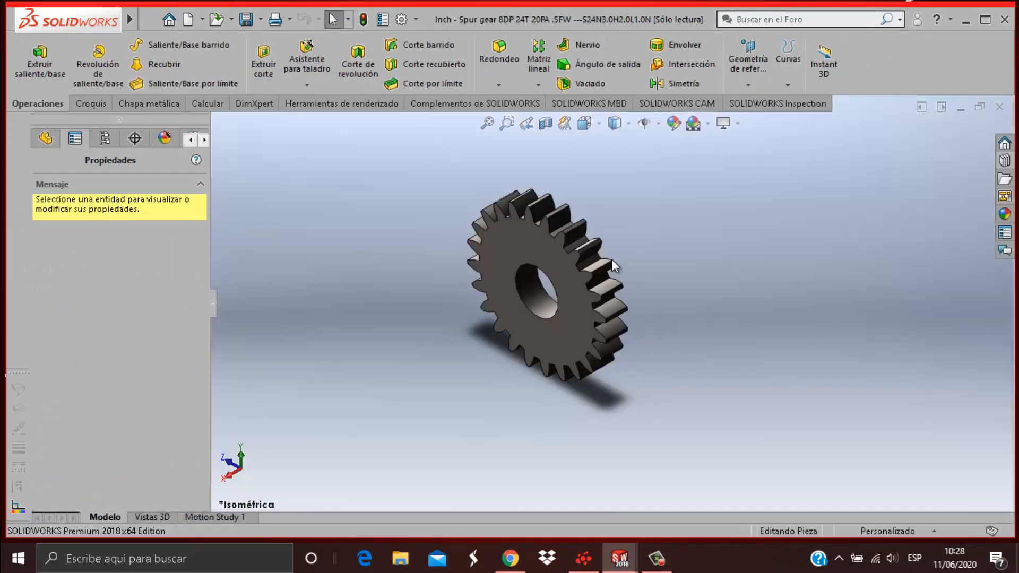
# Step: Save the gear in the Escritorio folder as engranaje 24 motor, replacing the existing file, and close the part
pyautogui.click(260, 21)
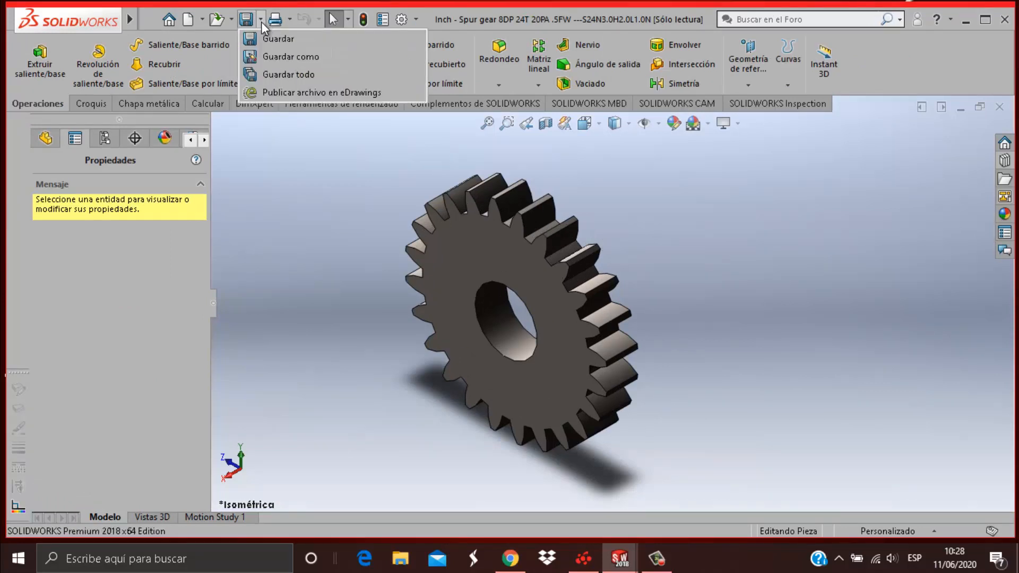
pyautogui.click(273, 56)
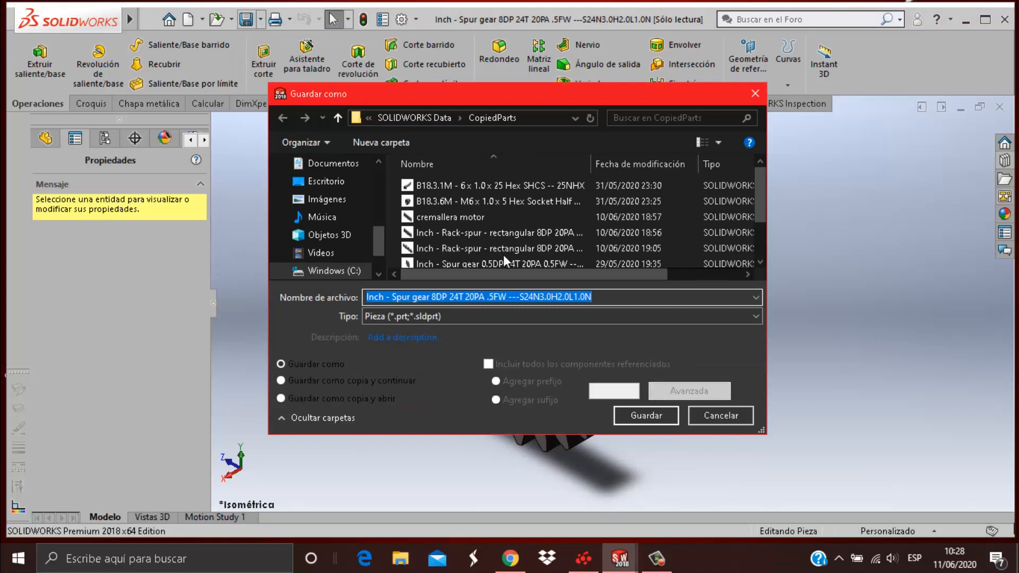
pyautogui.scroll(-1, 503, 255)
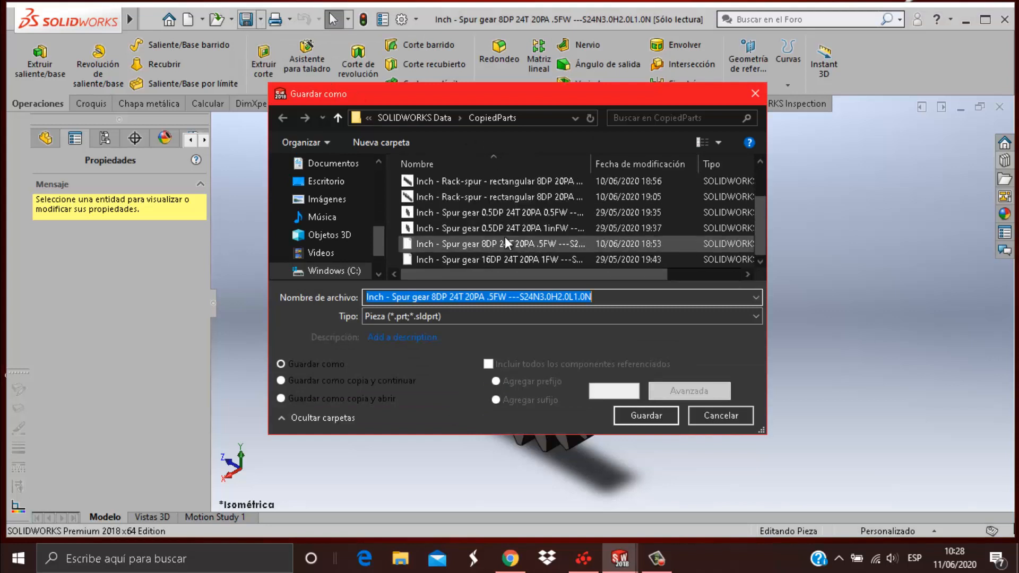
pyautogui.click(326, 181)
pyautogui.scroll(-10, 494, 213)
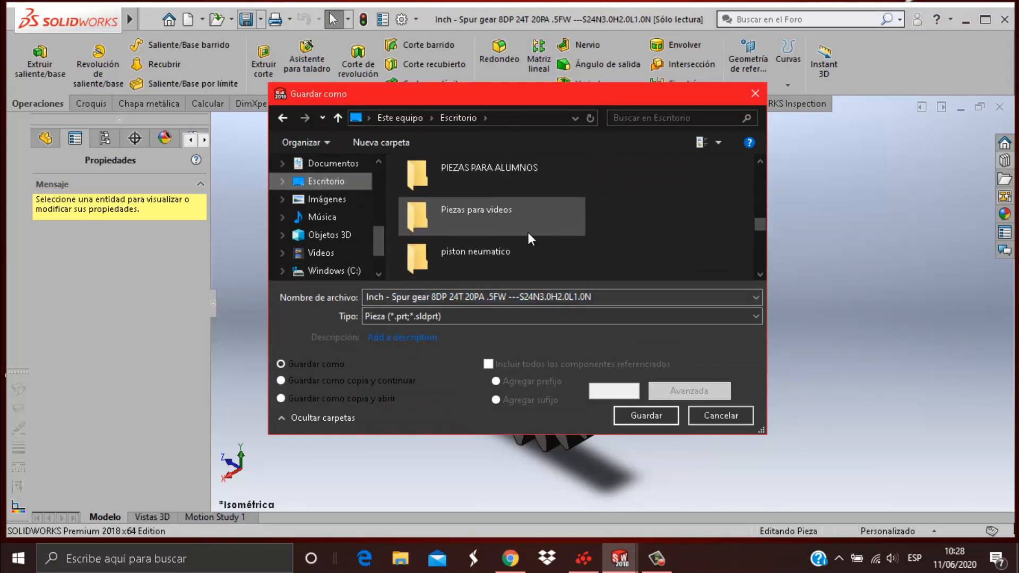
pyautogui.scroll(-8, 545, 211)
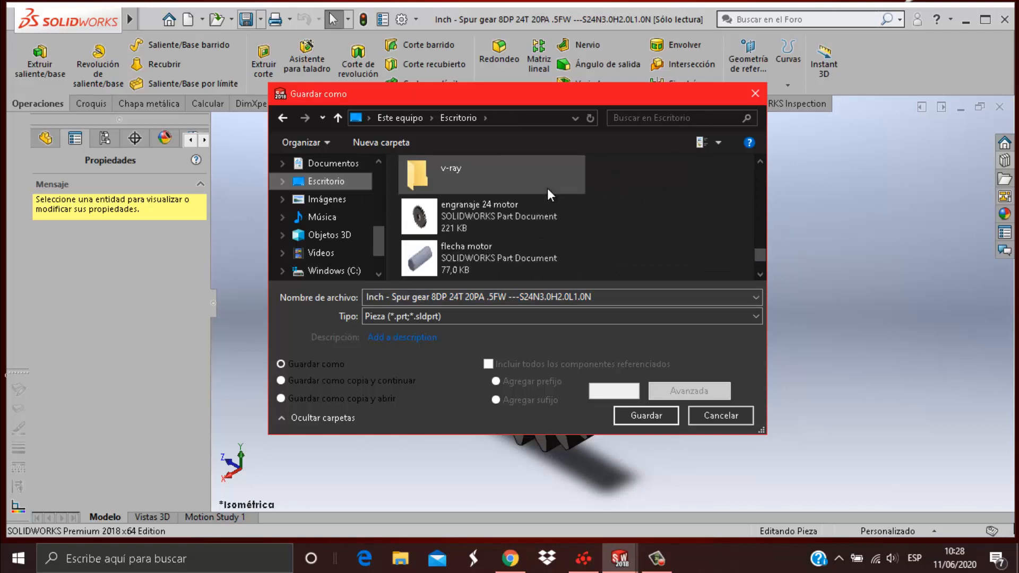
pyautogui.click(467, 222)
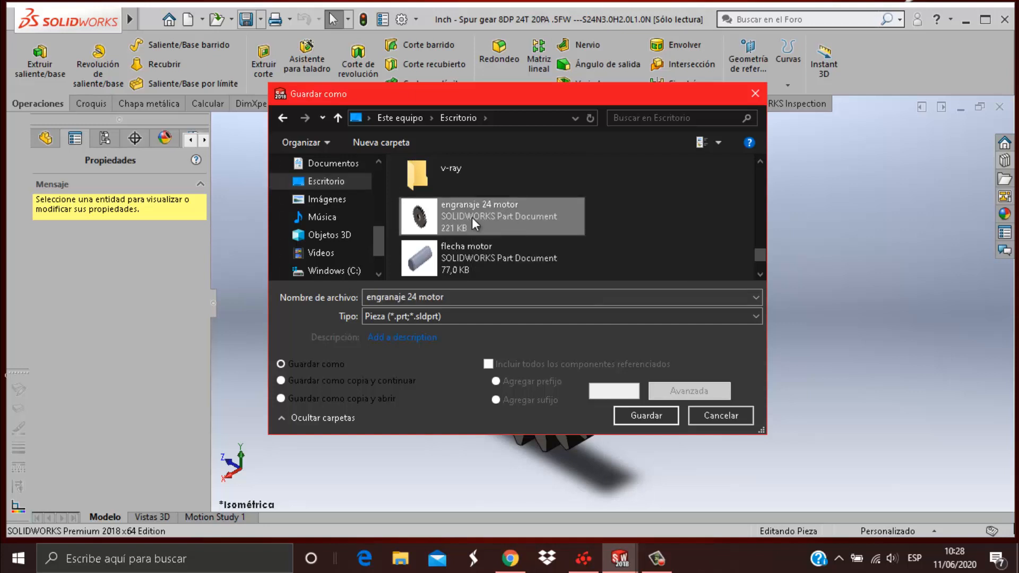
pyautogui.click(646, 416)
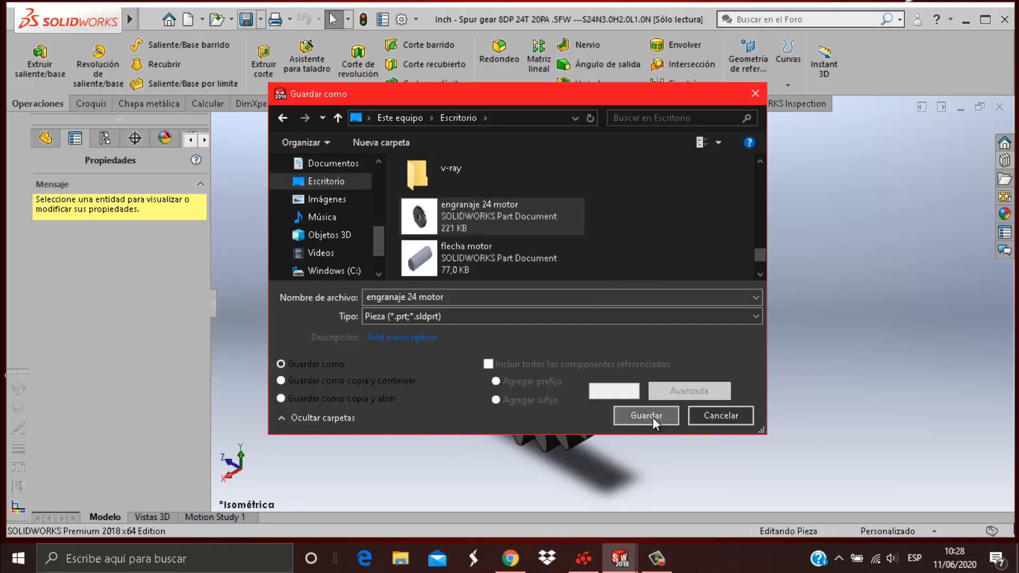
pyautogui.click(550, 279)
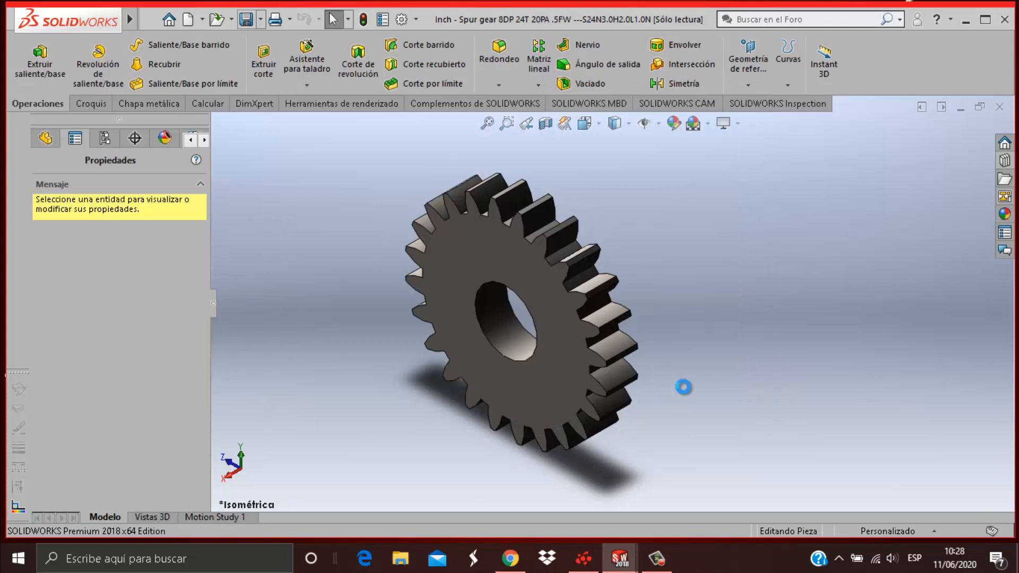
pyautogui.scroll(3, 940, 173)
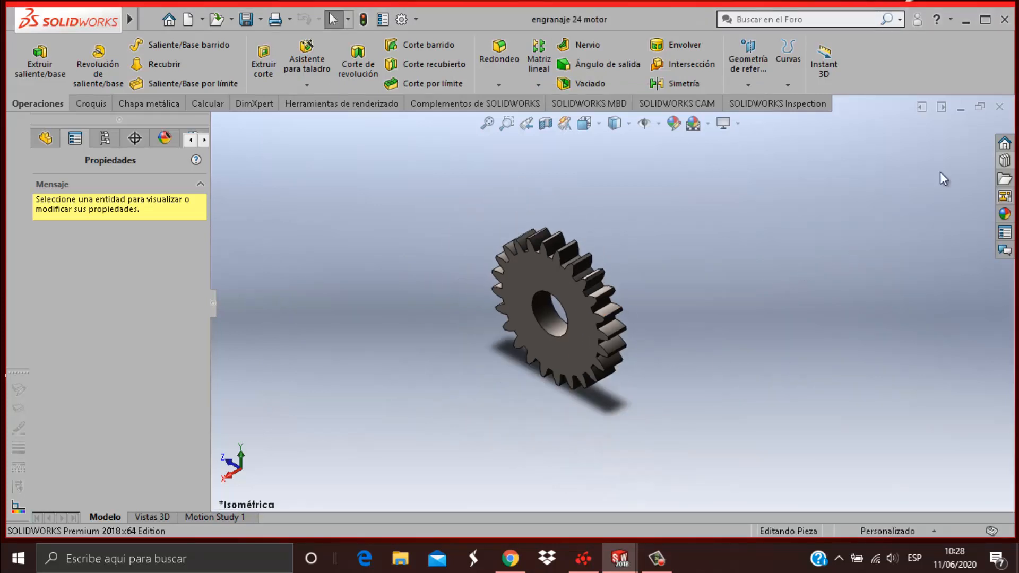
pyautogui.click(999, 106)
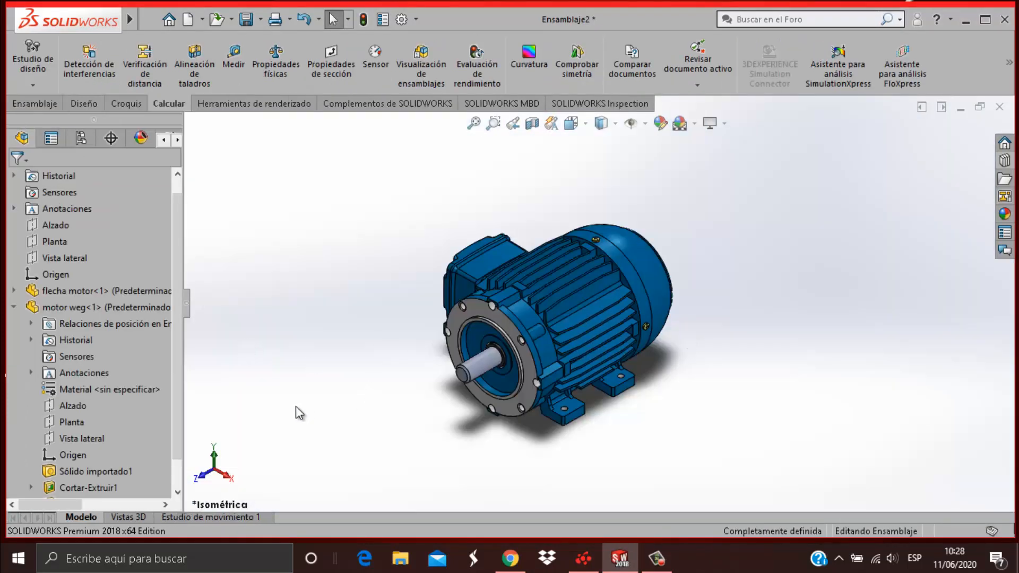
# Step: Insert the engranaje 24 motor part from the Escritorio folder and place it in front of the motor shaft
pyautogui.scroll(-2, 167, 452)
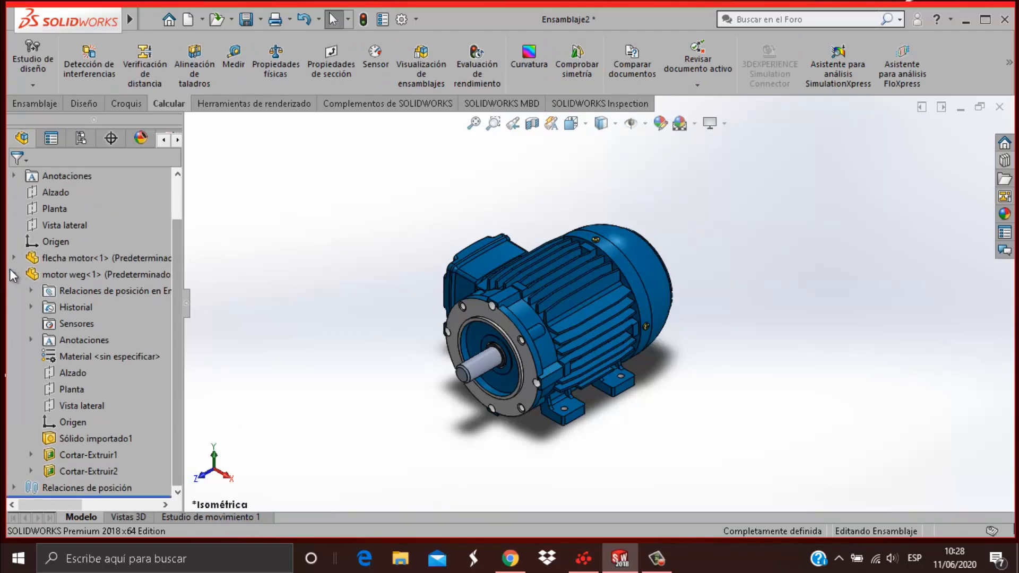
pyautogui.click(31, 104)
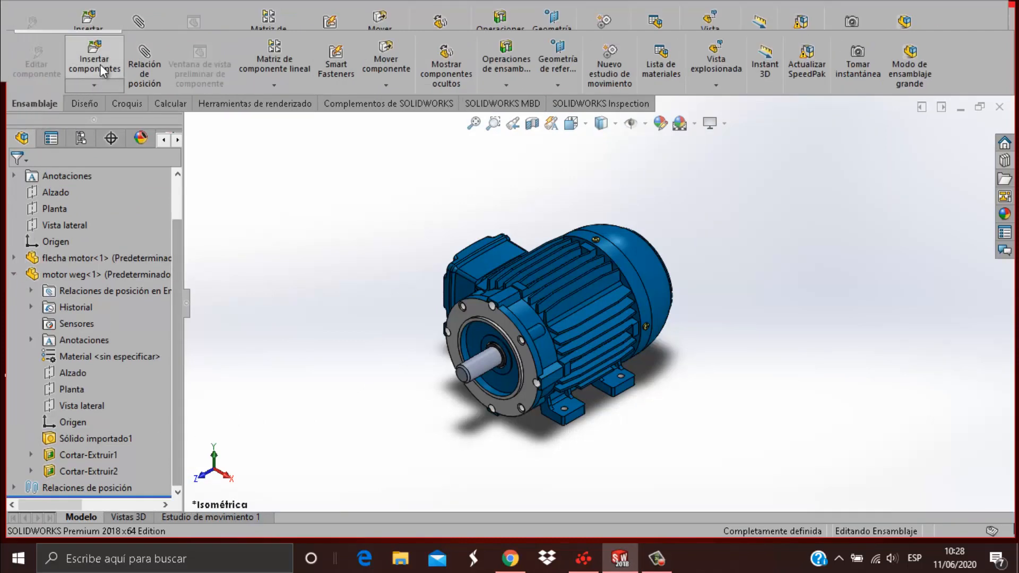
pyautogui.click(99, 65)
pyautogui.scroll(-15, 307, 196)
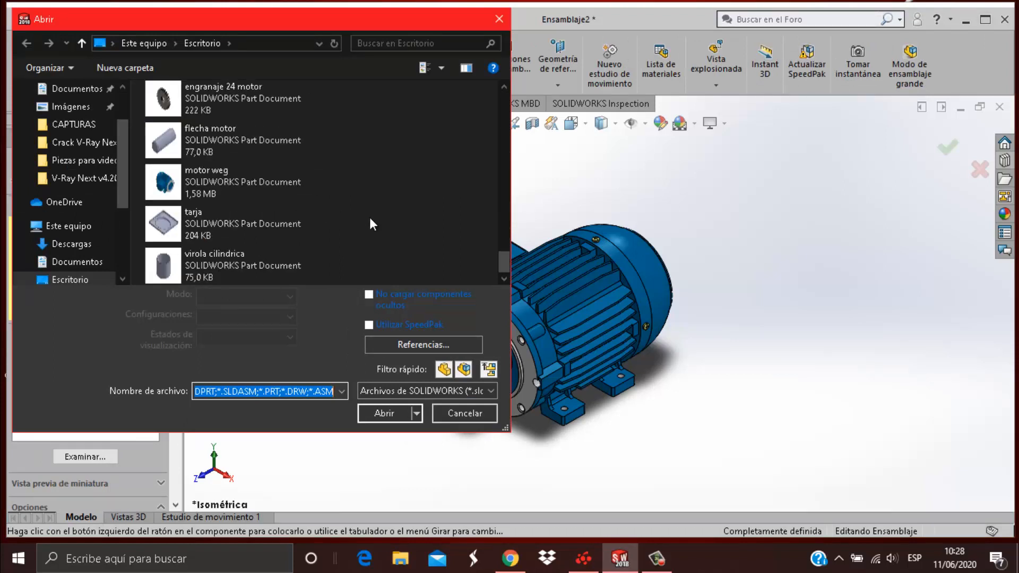
pyautogui.click(227, 111)
pyautogui.click(383, 397)
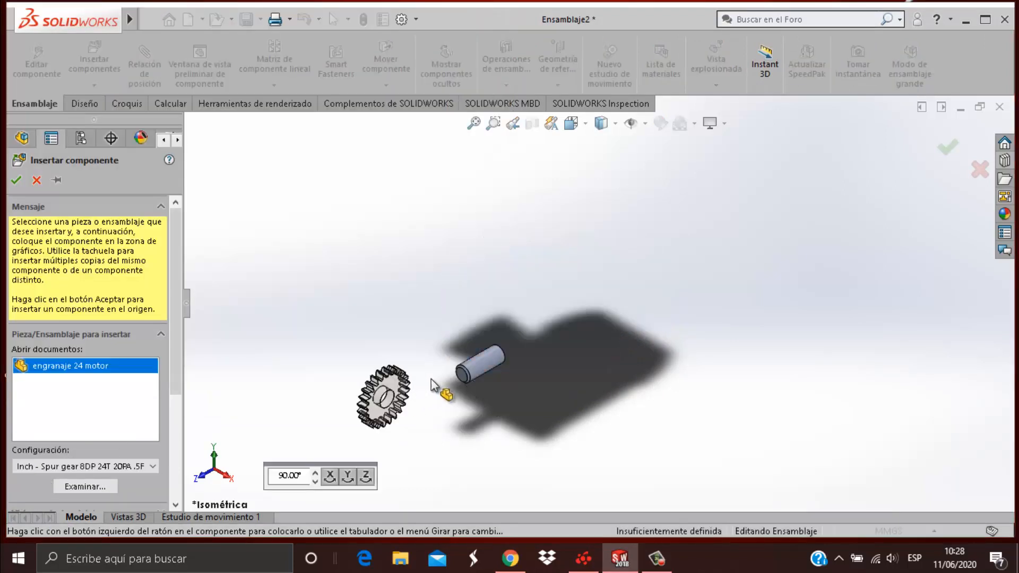
pyautogui.click(384, 380)
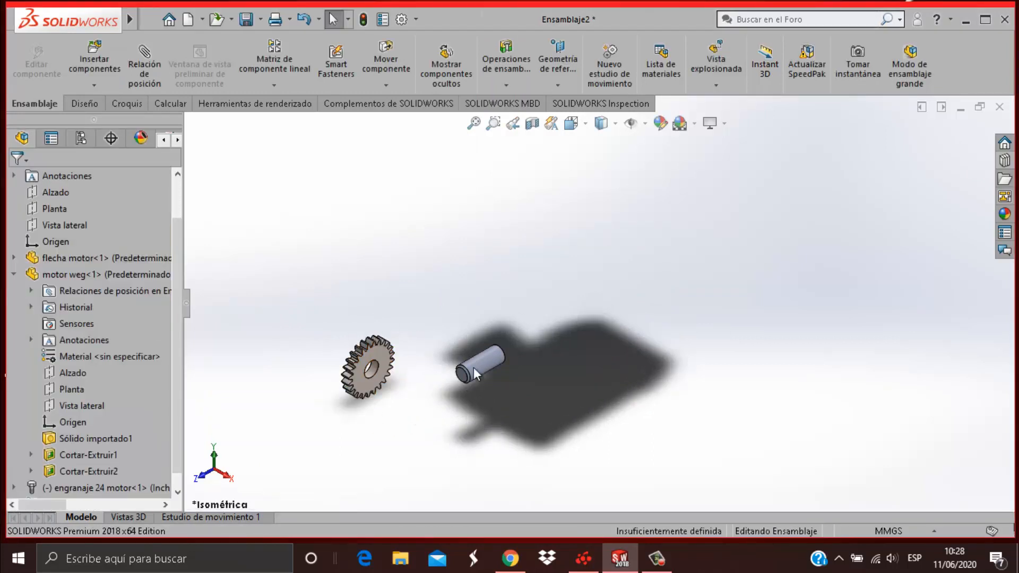
# Step: Reposition the loose gear in the space in front of the shaft and collapse the motor weg component's tree
pyautogui.scroll(-1, 584, 264)
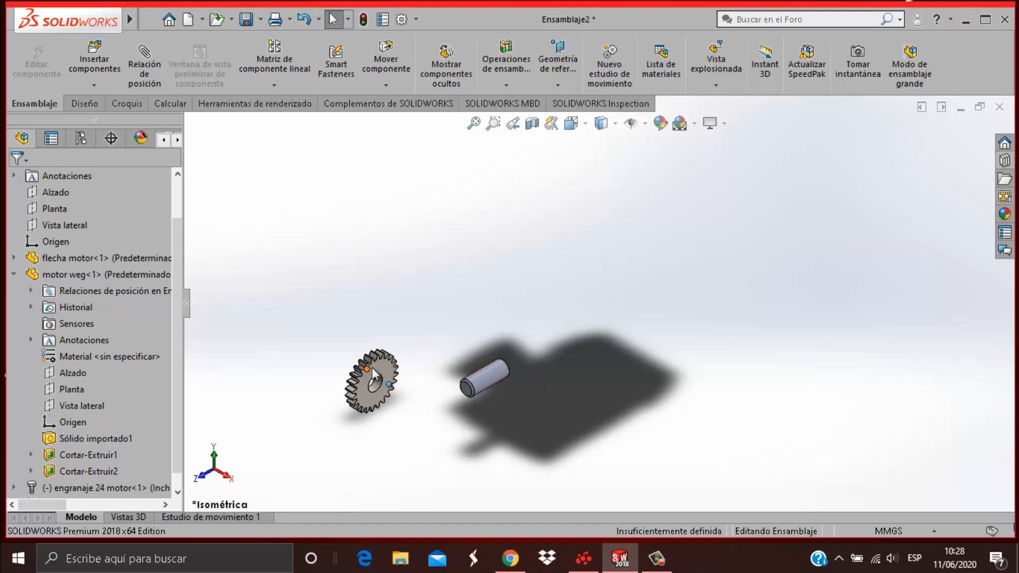
pyautogui.moveTo(374, 361)
pyautogui.mouseDown()
pyautogui.moveTo(374, 337)
pyautogui.moveTo(385, 360)
pyautogui.mouseUp()
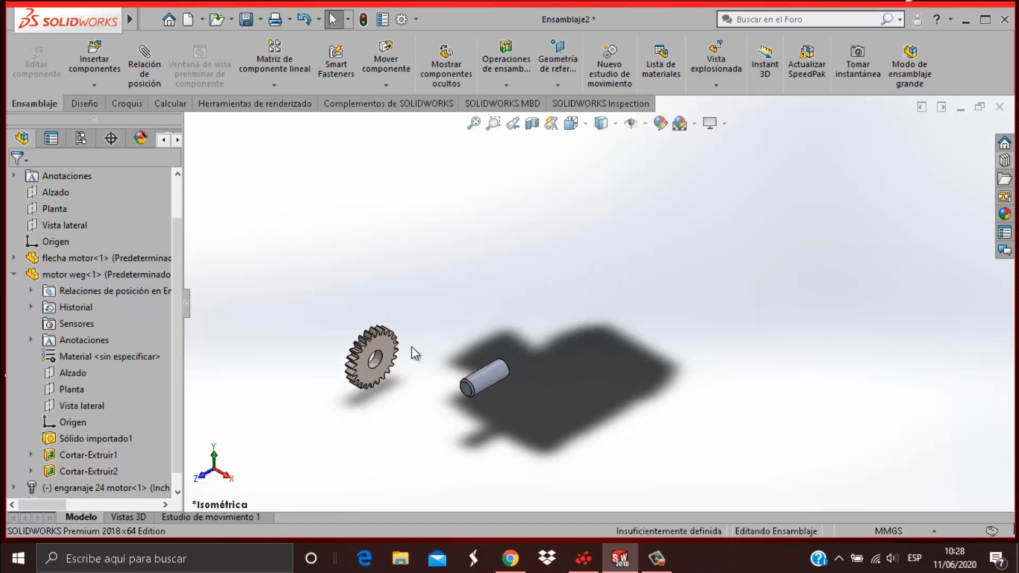
pyautogui.click(13, 275)
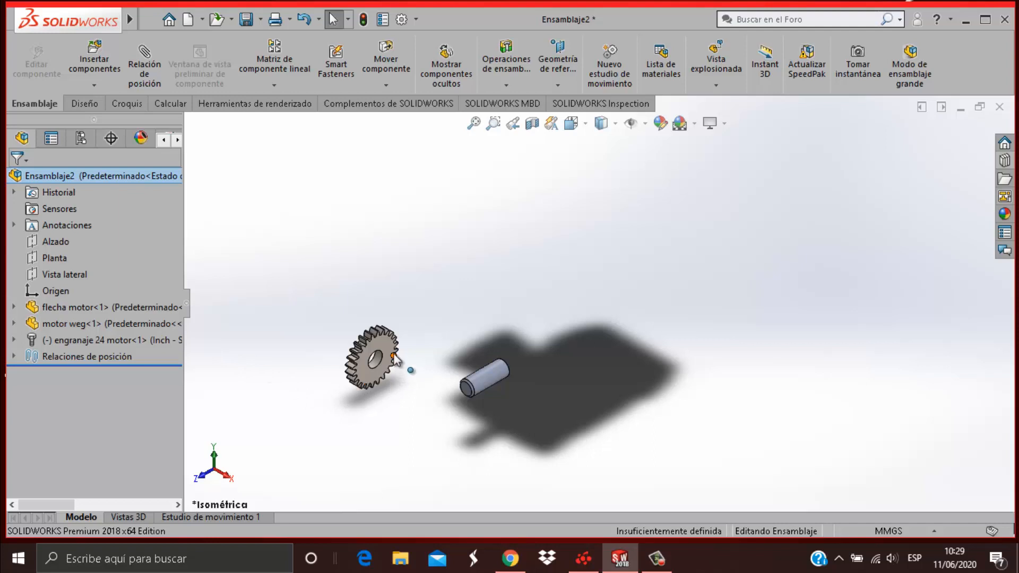
pyautogui.moveTo(395, 364)
pyautogui.mouseDown()
pyautogui.moveTo(394, 312)
pyautogui.moveTo(411, 416)
pyautogui.mouseUp()
pyautogui.click(411, 416)
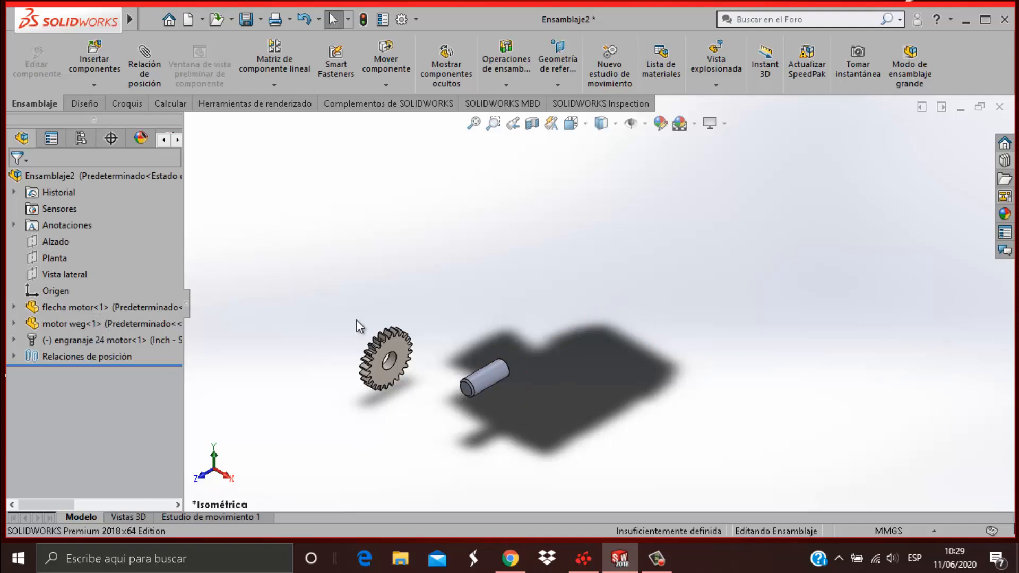
# Step: Hide the motor weg component and show it again to restore its display in the assembly
pyautogui.scroll(-2, 584, 310)
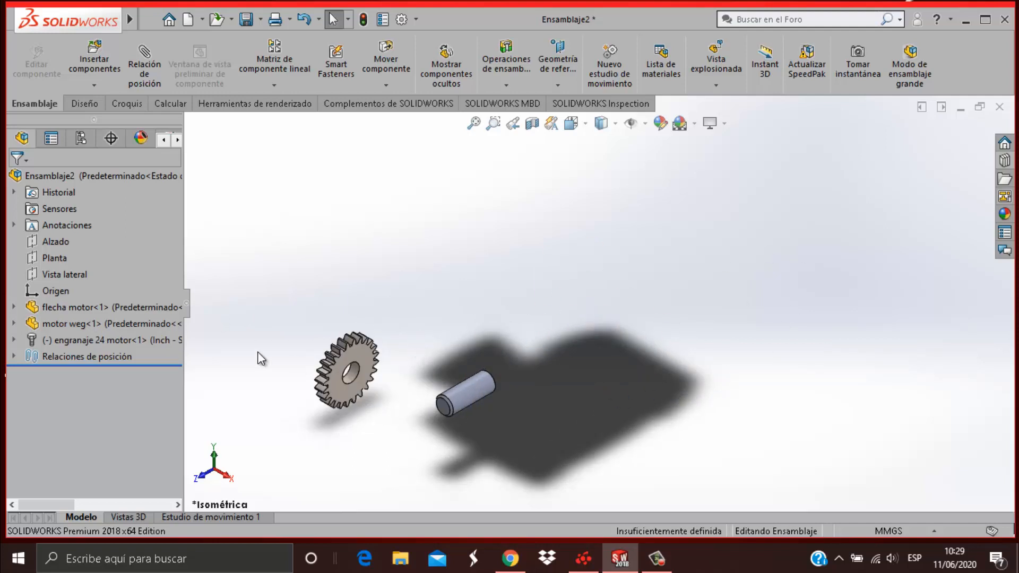
pyautogui.click(63, 321)
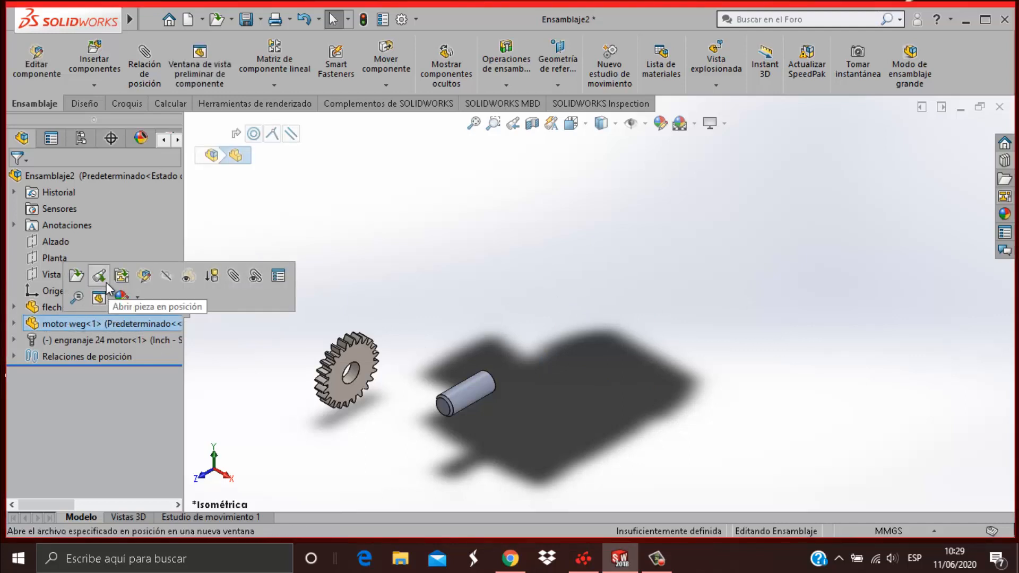
pyautogui.click(162, 278)
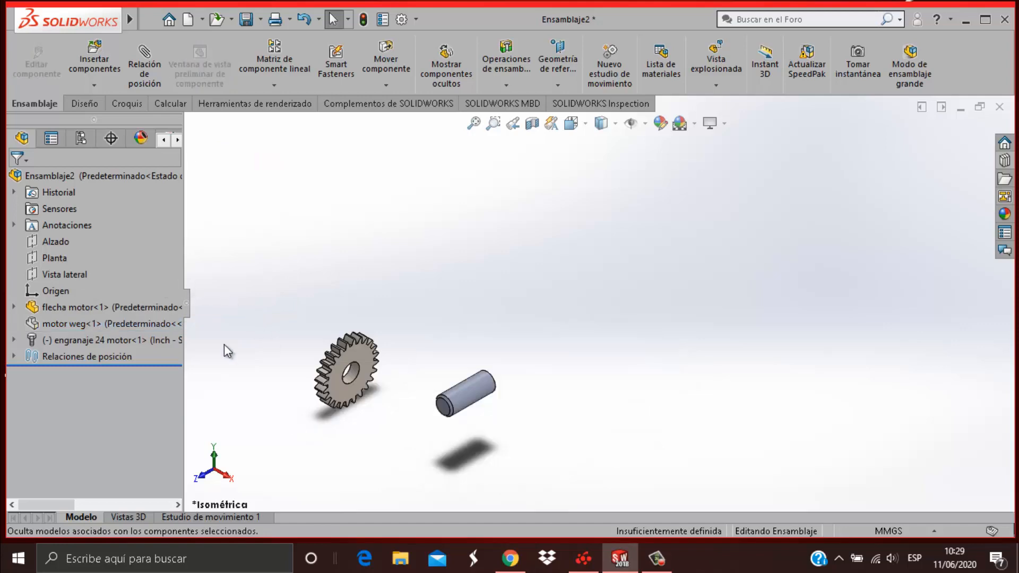
pyautogui.click(140, 322)
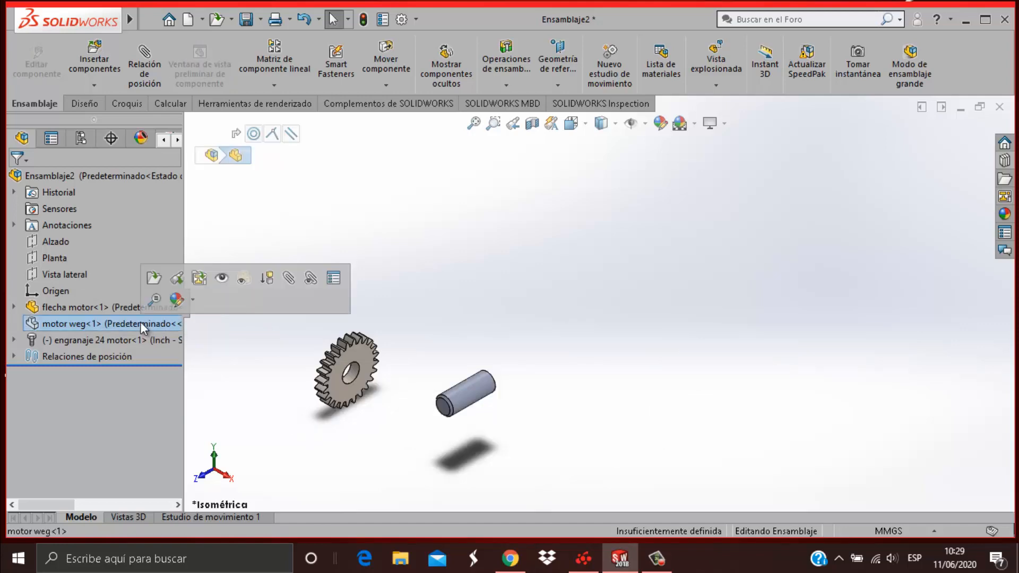
pyautogui.click(162, 279)
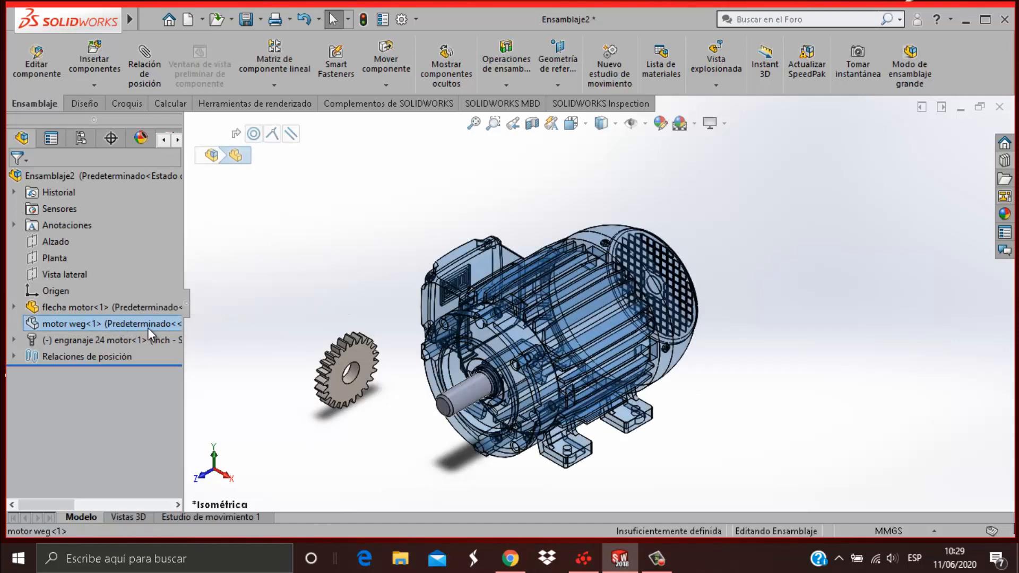
pyautogui.click(147, 326)
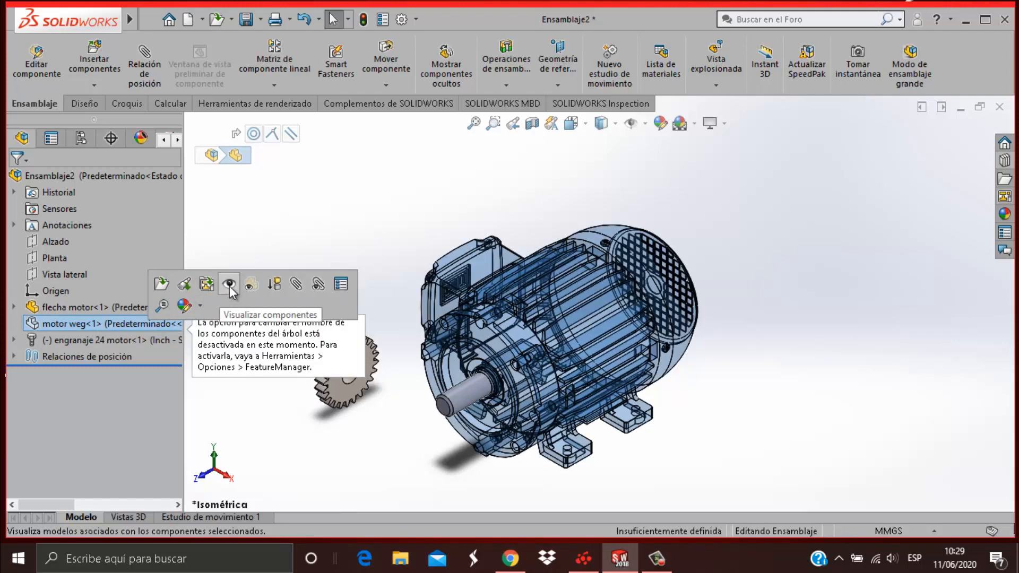
pyautogui.click(229, 285)
pyautogui.click(780, 365)
# Step: Add a concentric mate between the gear's bore and the cylindrical face of the motor shaft
pyautogui.scroll(3, 649, 395)
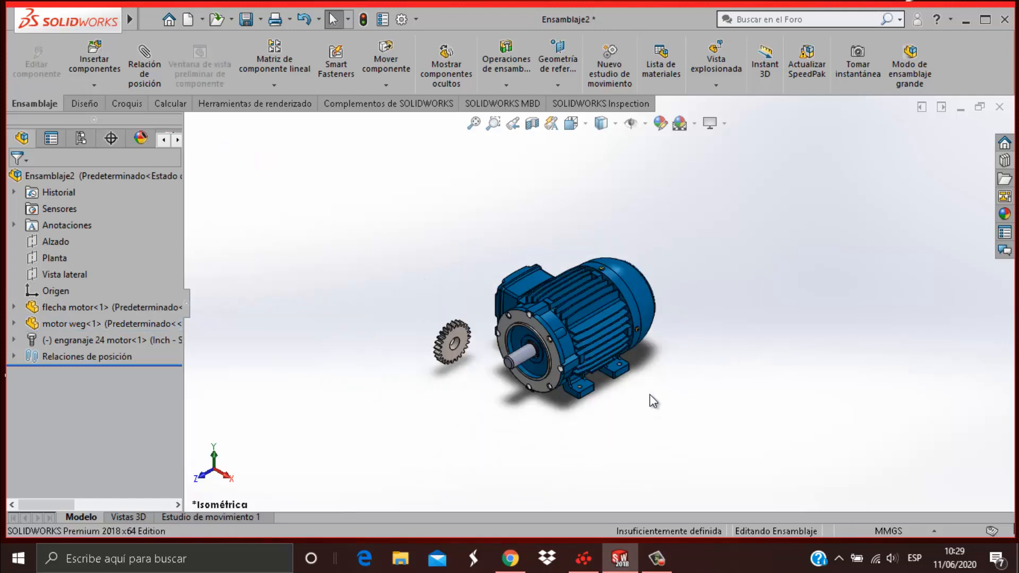
pyautogui.scroll(-3, 573, 300)
pyautogui.scroll(-5, 525, 321)
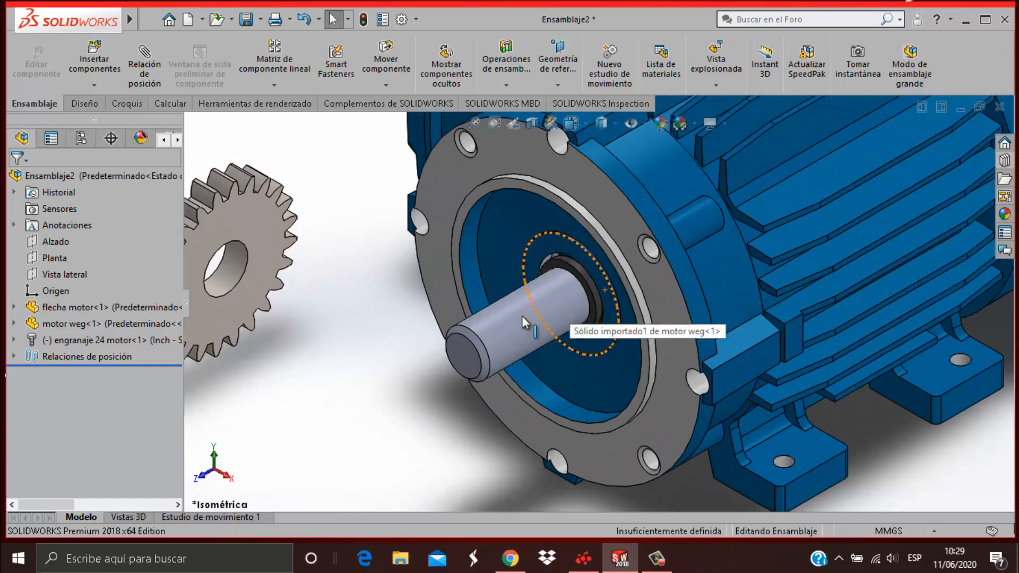
pyautogui.scroll(6, 522, 321)
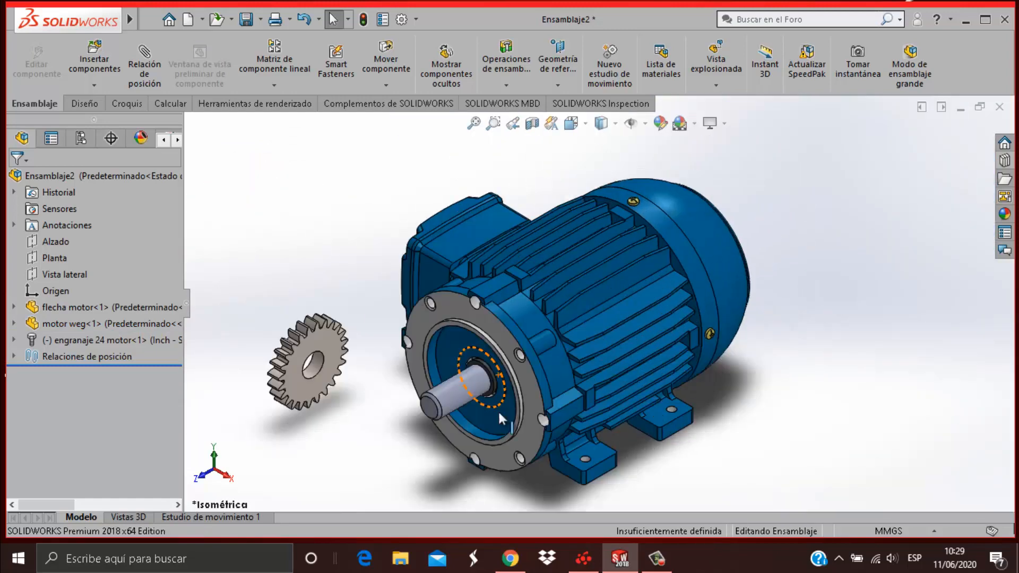
pyautogui.scroll(-2, 502, 419)
pyautogui.click(345, 355)
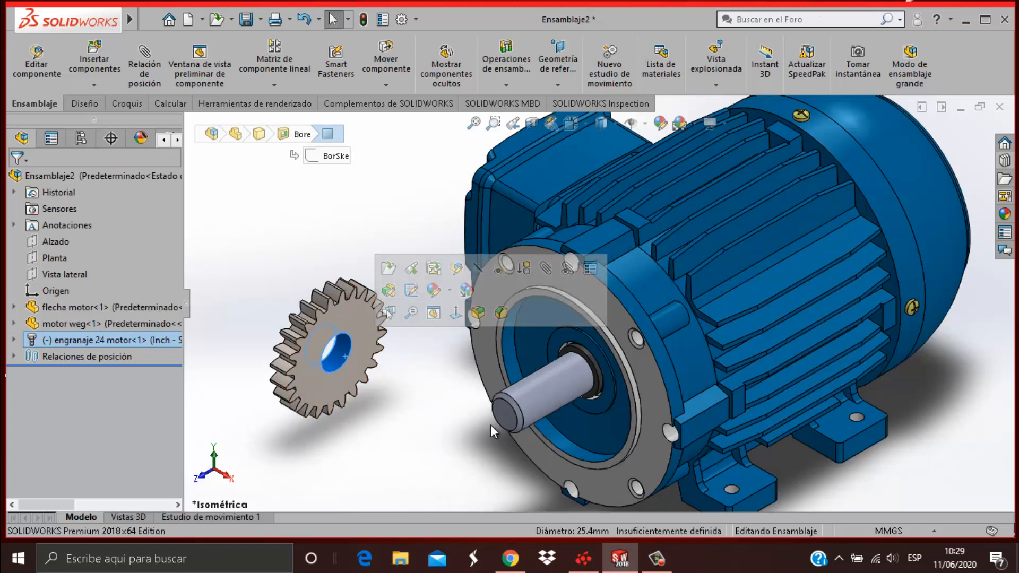
pyautogui.keyDown('ctrl'); pyautogui.click(538, 403); pyautogui.keyUp('ctrl')
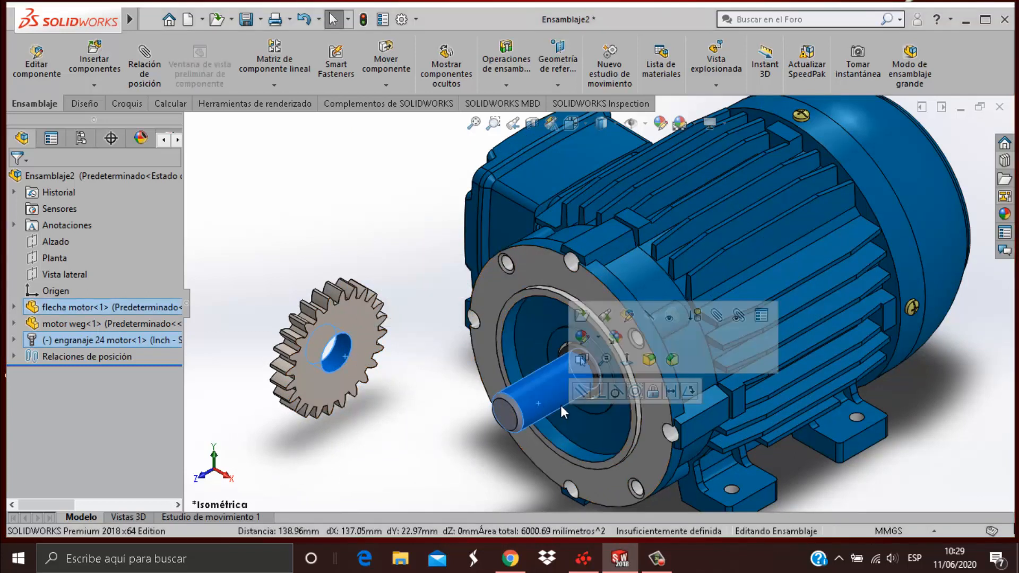
pyautogui.click(635, 391)
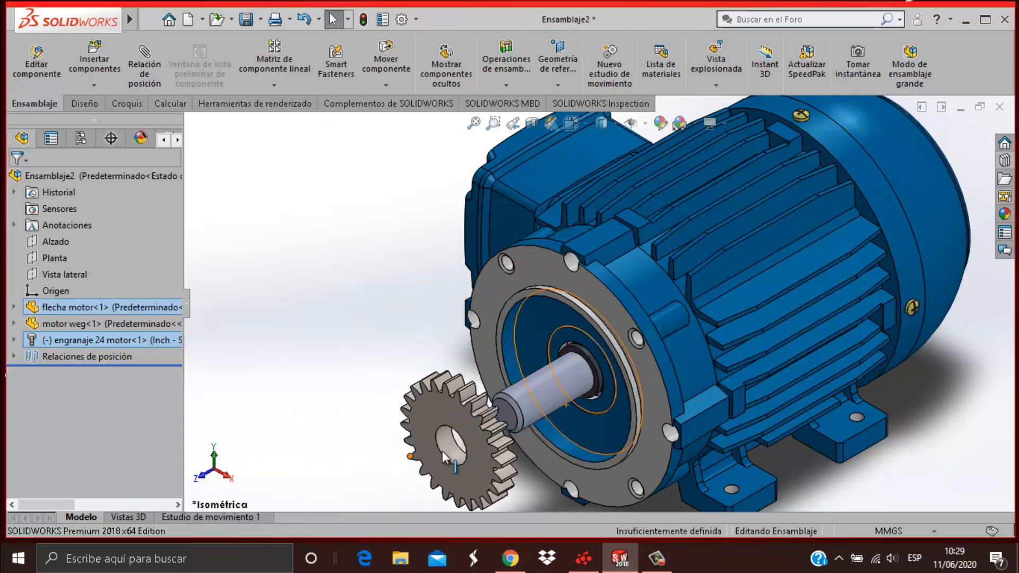
pyautogui.scroll(-5, 458, 459)
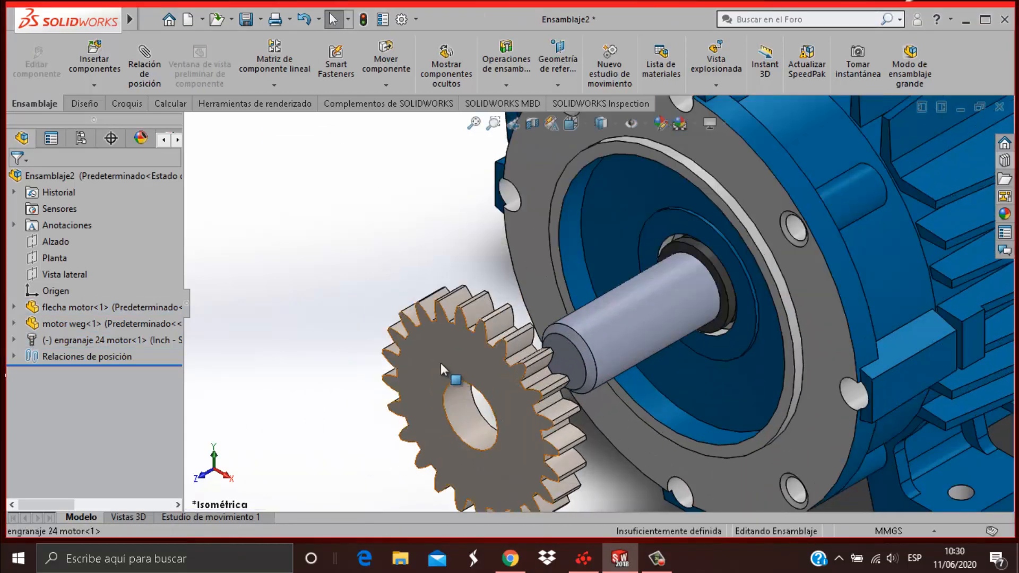
# Step: Add a coincident mate between the front face of the 24-tooth gear and the end face of the motor shaft
pyautogui.click(446, 363)
pyautogui.keyDown('ctrl'); pyautogui.click(580, 370); pyautogui.keyUp('ctrl')
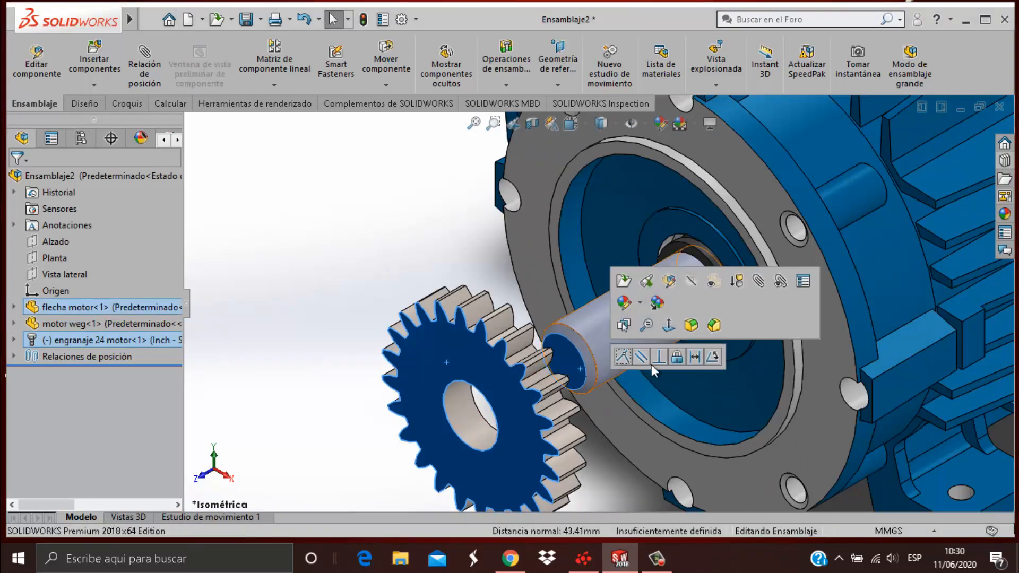
pyautogui.click(619, 358)
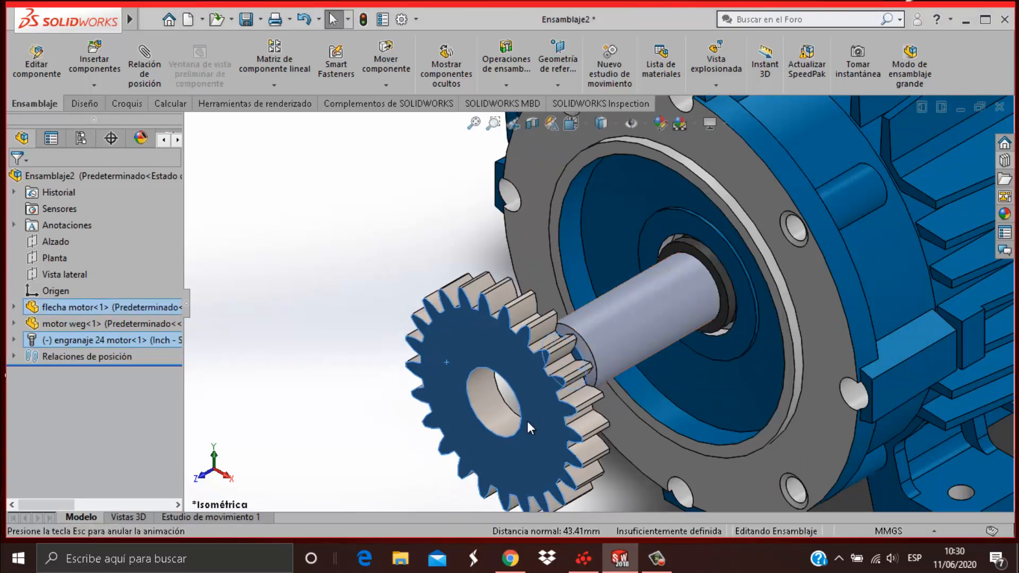
pyautogui.scroll(-3, 431, 445)
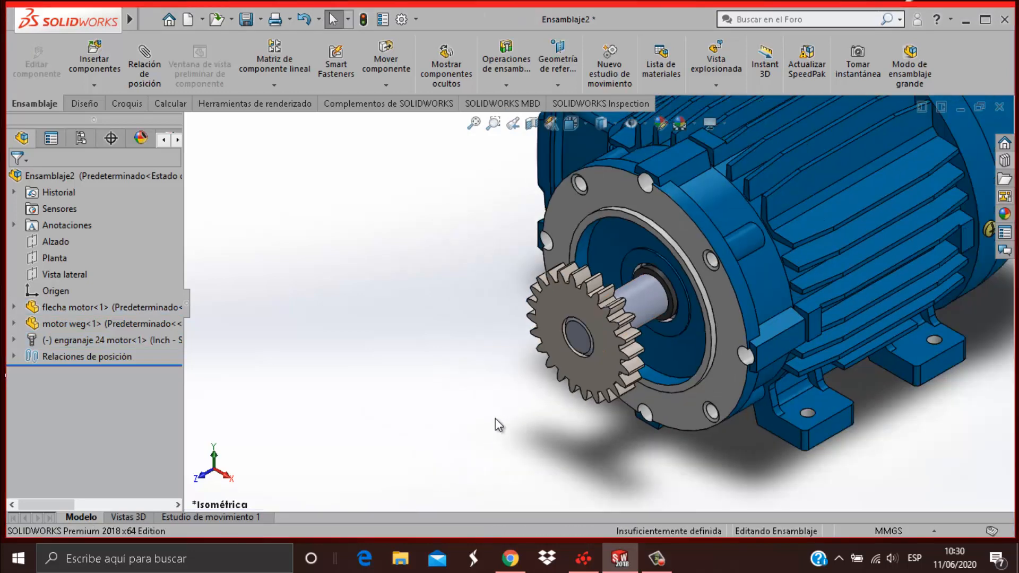
pyautogui.scroll(-5, 495, 418)
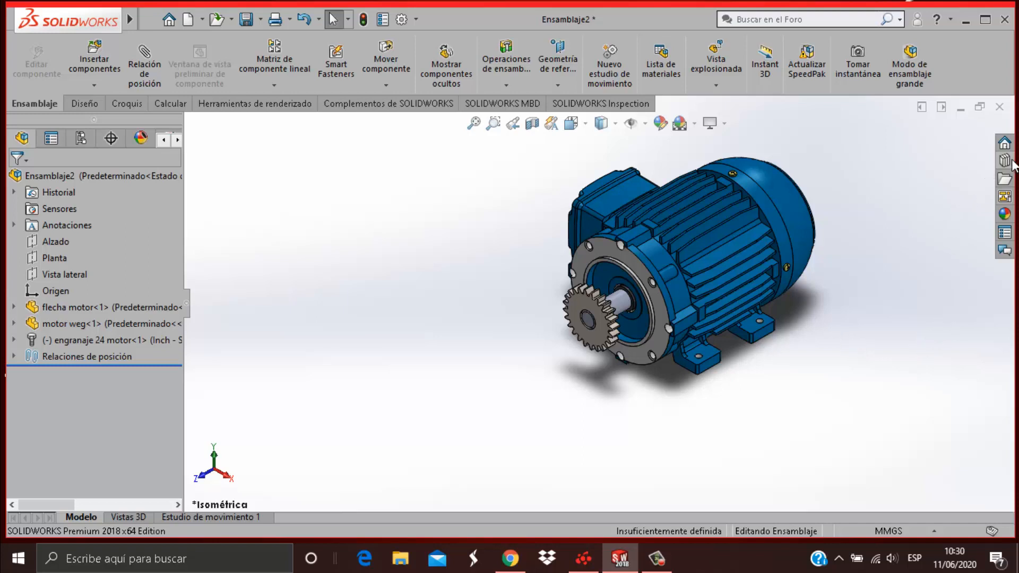
# Step: Start creating a part from the rectangular spur rack (Cremallera) in the design library's power transmission gears
pyautogui.click(1005, 179)
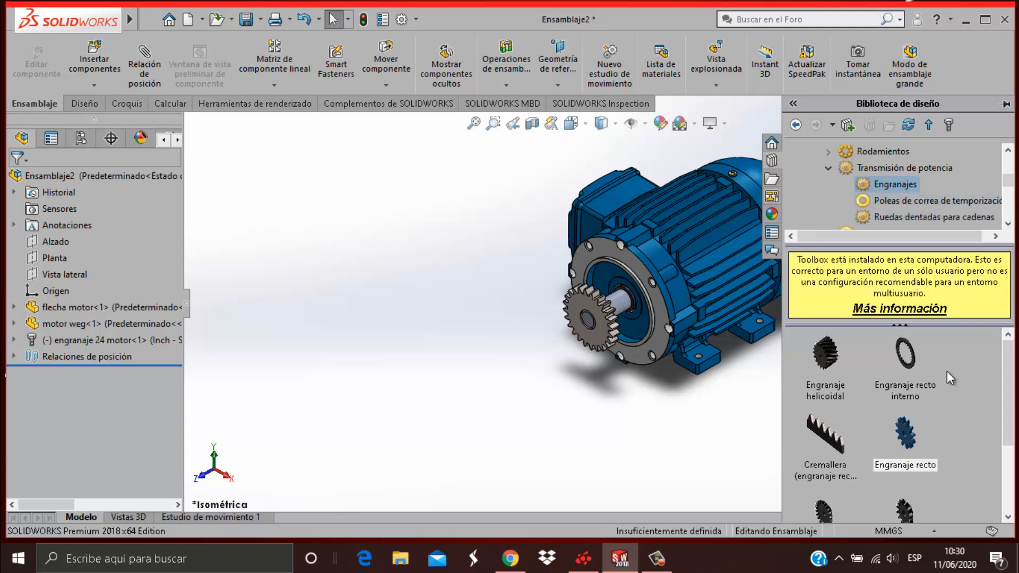
pyautogui.moveTo(914, 458)
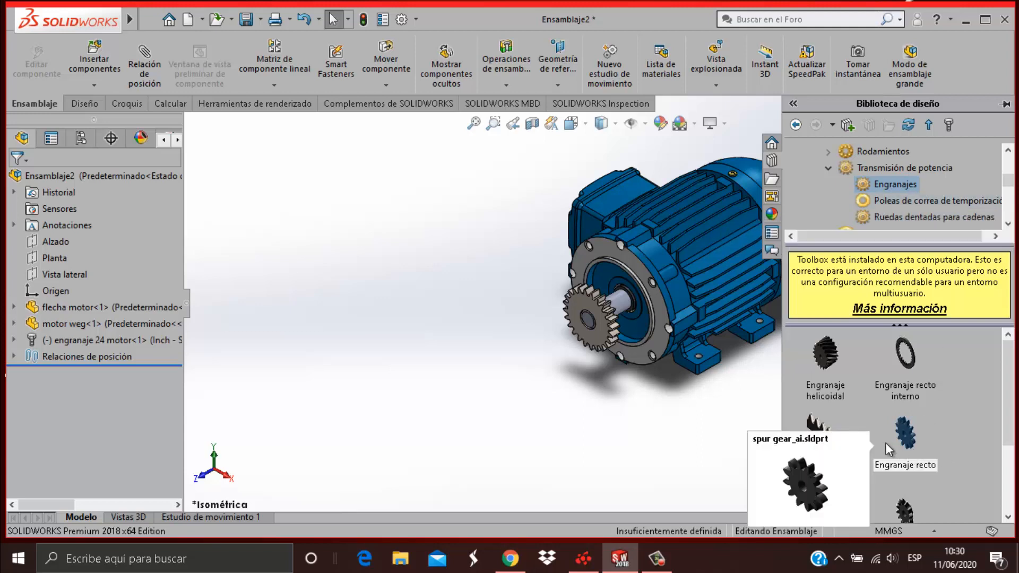
pyautogui.click(833, 451)
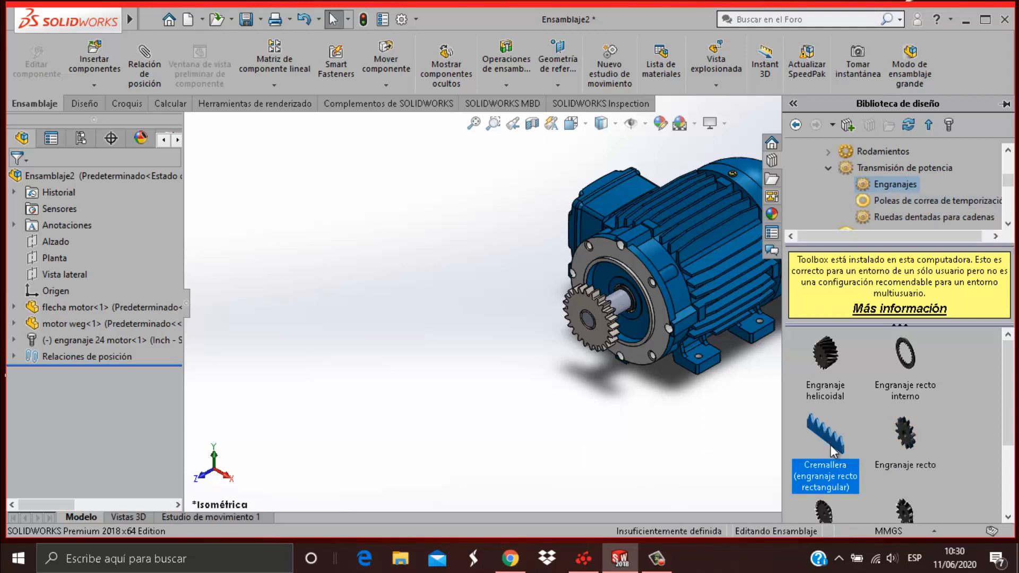
pyautogui.rightClick(832, 454)
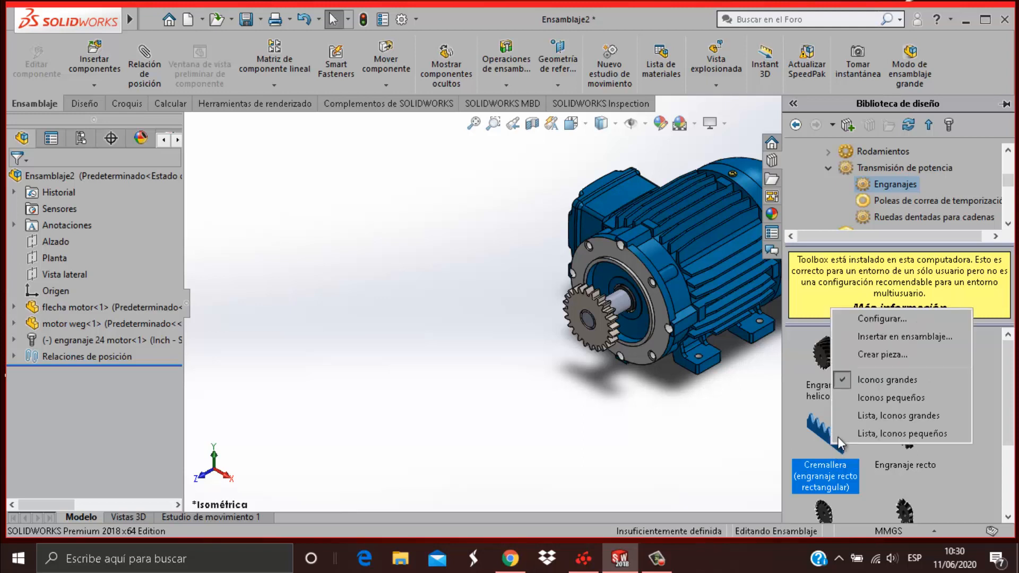
pyautogui.click(902, 353)
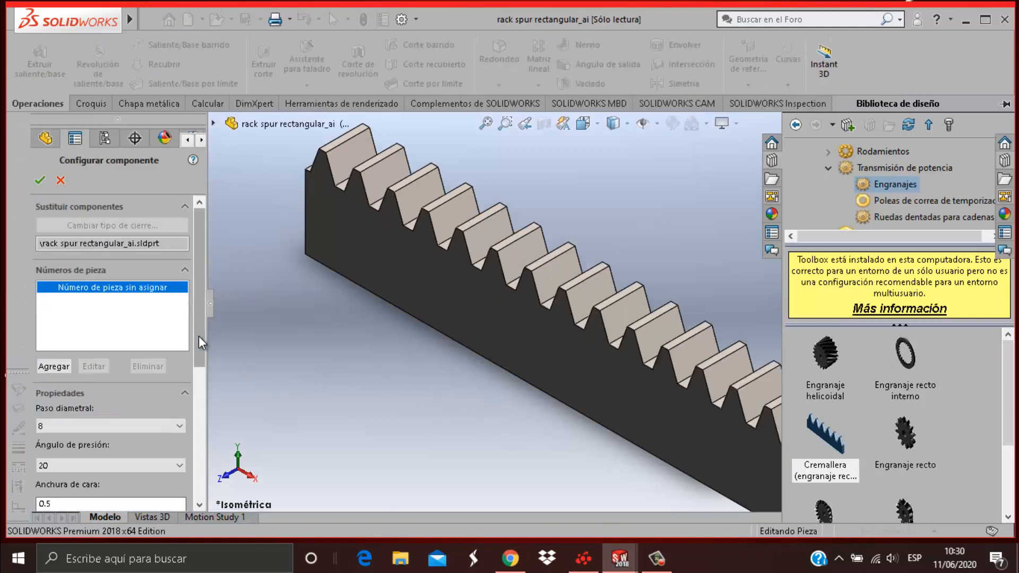
# Step: Generate the rack with diametral pitch 8, pressure angle 20, face width 0.5, pitch height 1, length 6 and all teeth shown
pyautogui.scroll(-3, 186, 361)
pyautogui.scroll(-2, 190, 366)
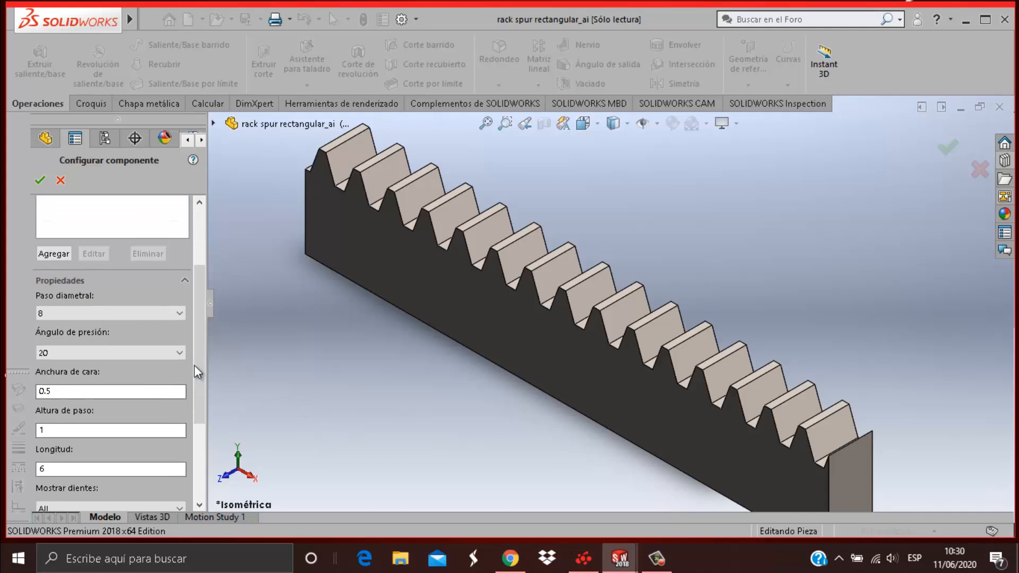
pyautogui.scroll(-2, 196, 374)
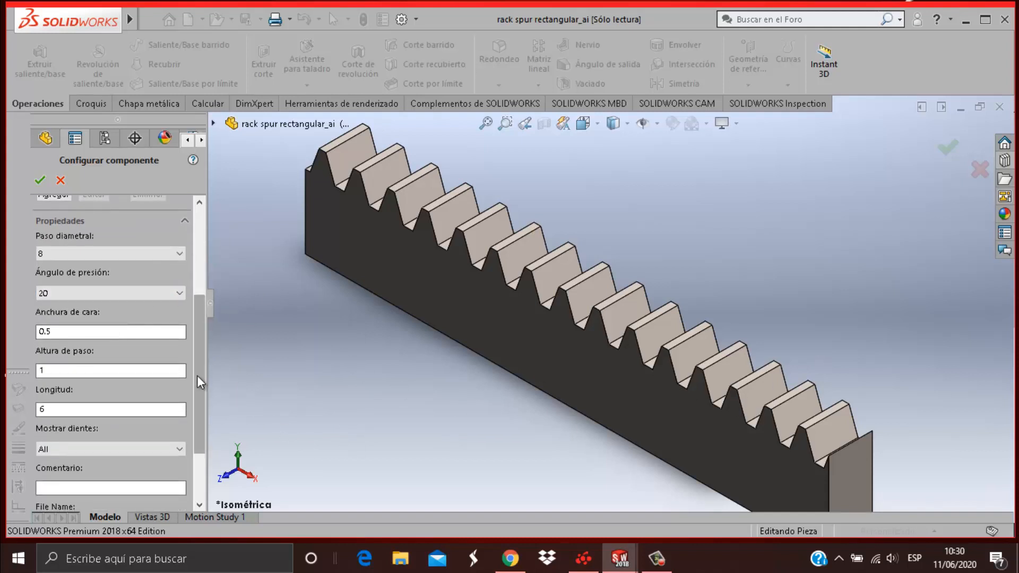
pyautogui.scroll(-2, 197, 374)
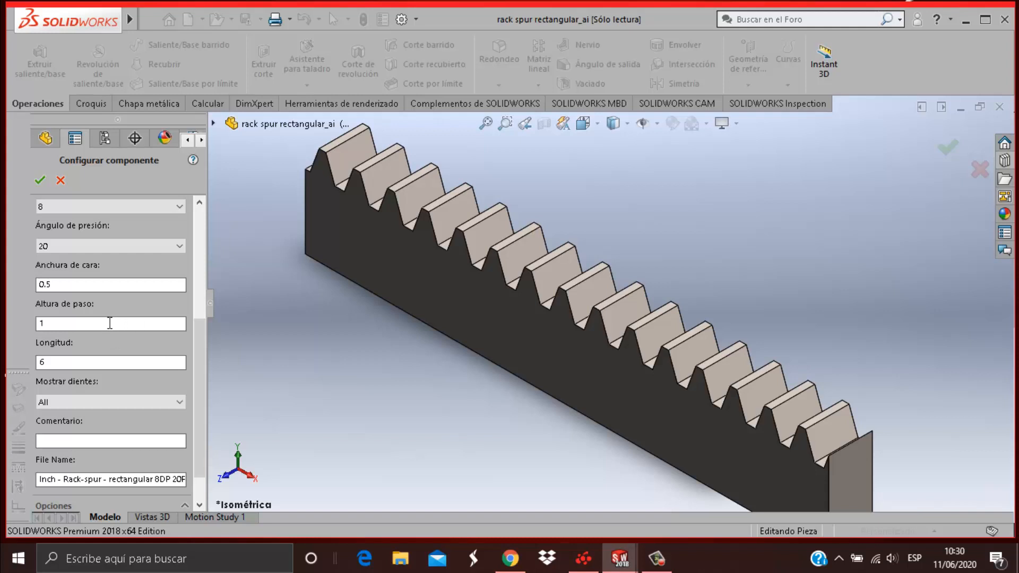
pyautogui.doubleClick(42, 322)
pyautogui.click(64, 402)
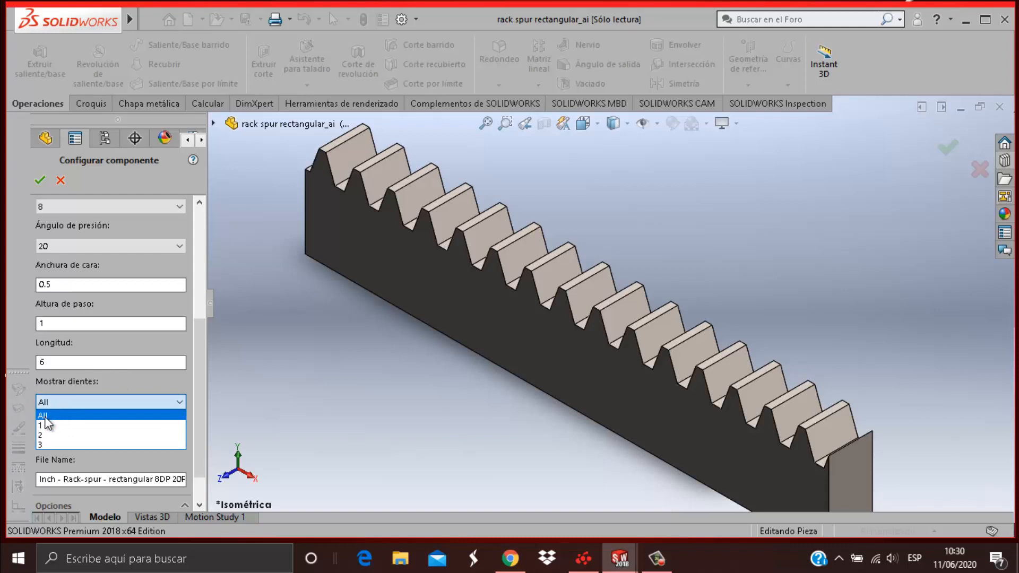
pyautogui.click(61, 414)
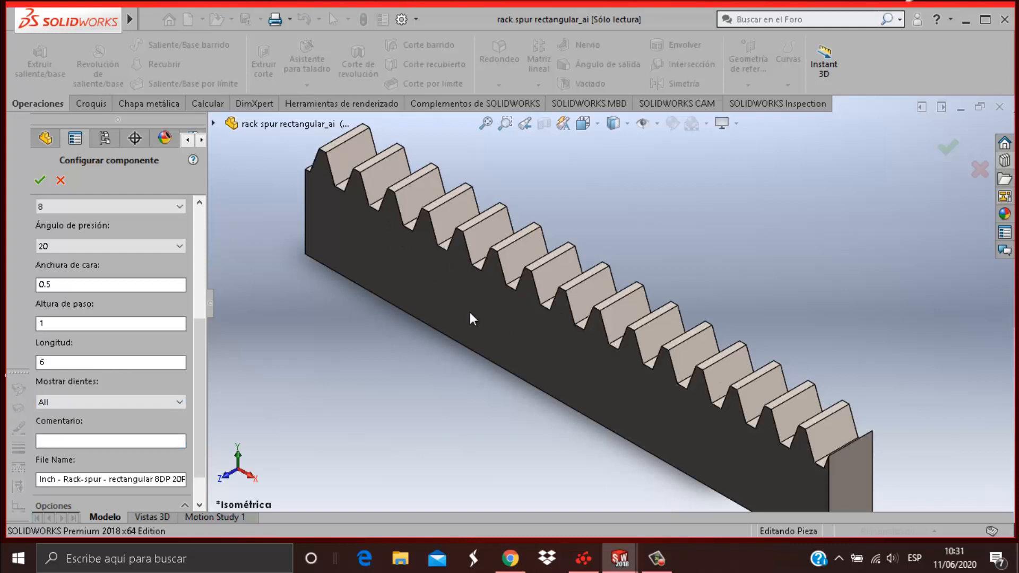
pyautogui.moveTo(201, 352); pyautogui.dragTo(210, 218)
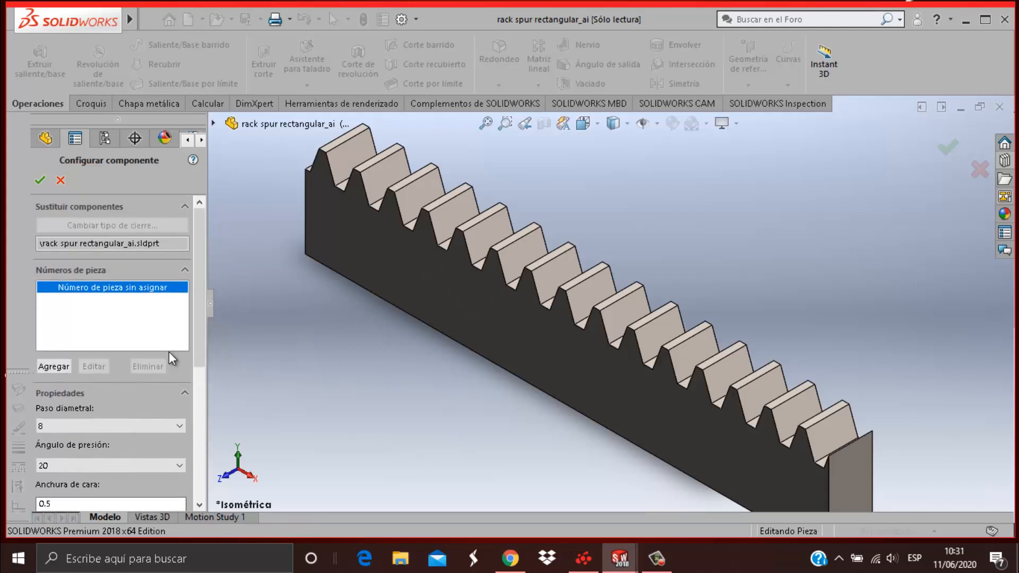
pyautogui.moveTo(201, 338); pyautogui.dragTo(201, 297)
pyautogui.click(41, 182)
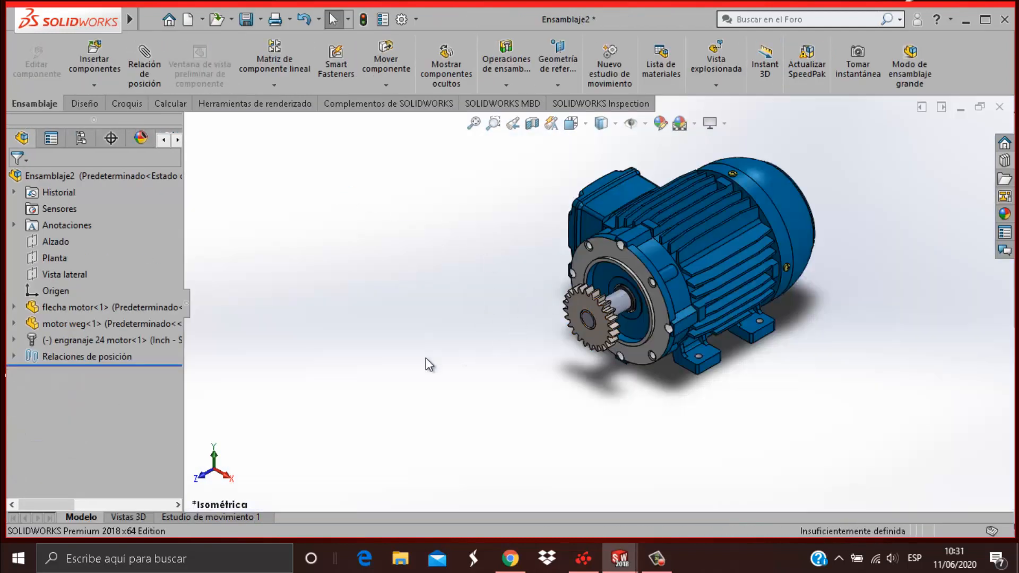
# Step: Save the generated rack part as "cremallera motor" on the desktop (Escritorio) and close its document
pyautogui.click(619, 559)
pyautogui.click(668, 503)
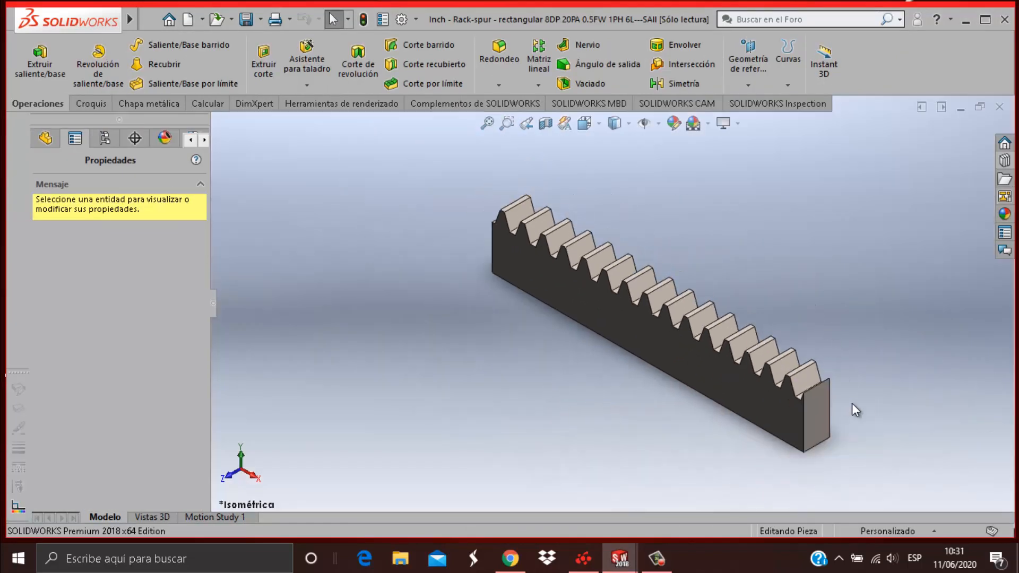
pyautogui.click(260, 20)
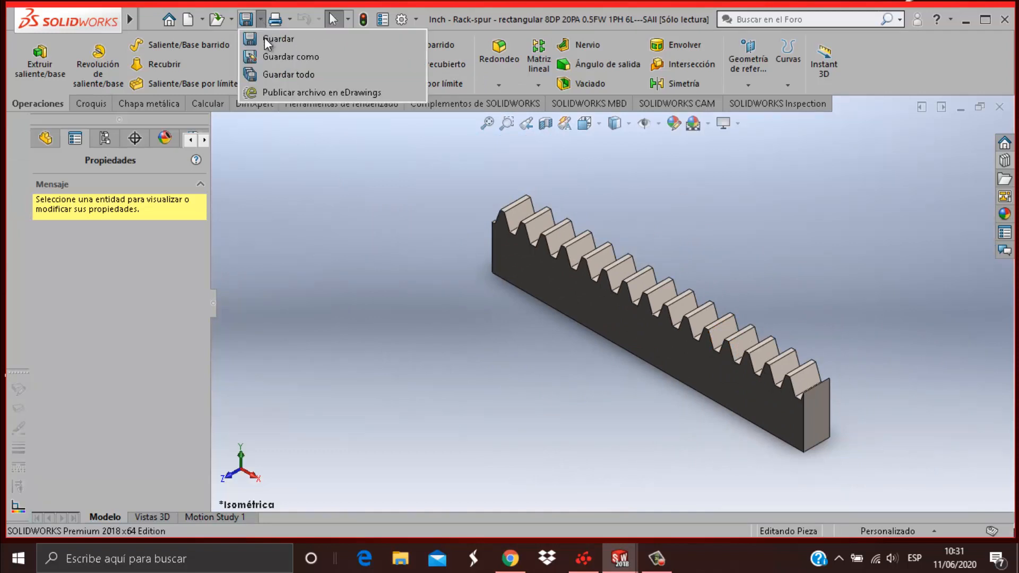
pyautogui.click(281, 56)
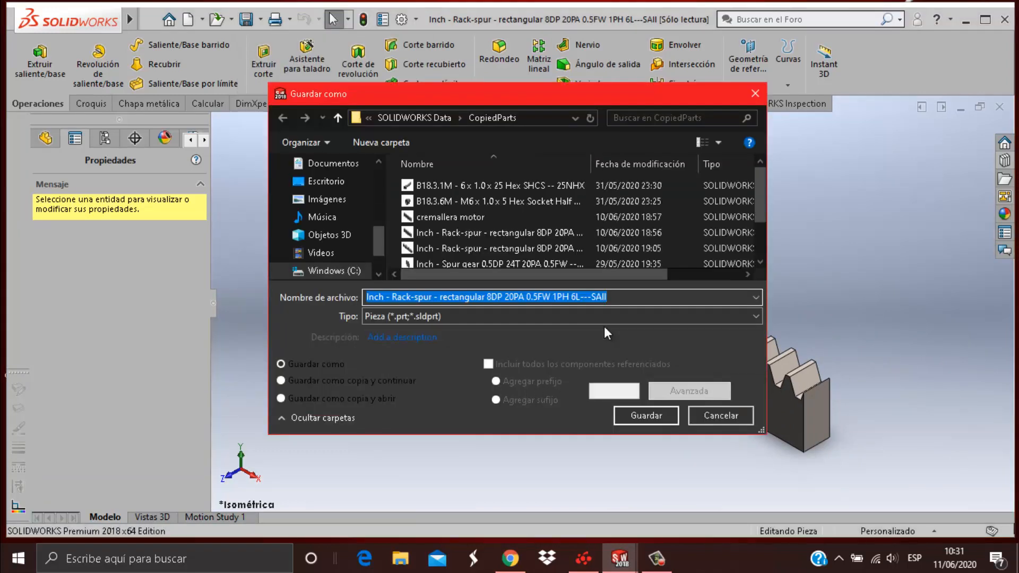
pyautogui.write('cremall')
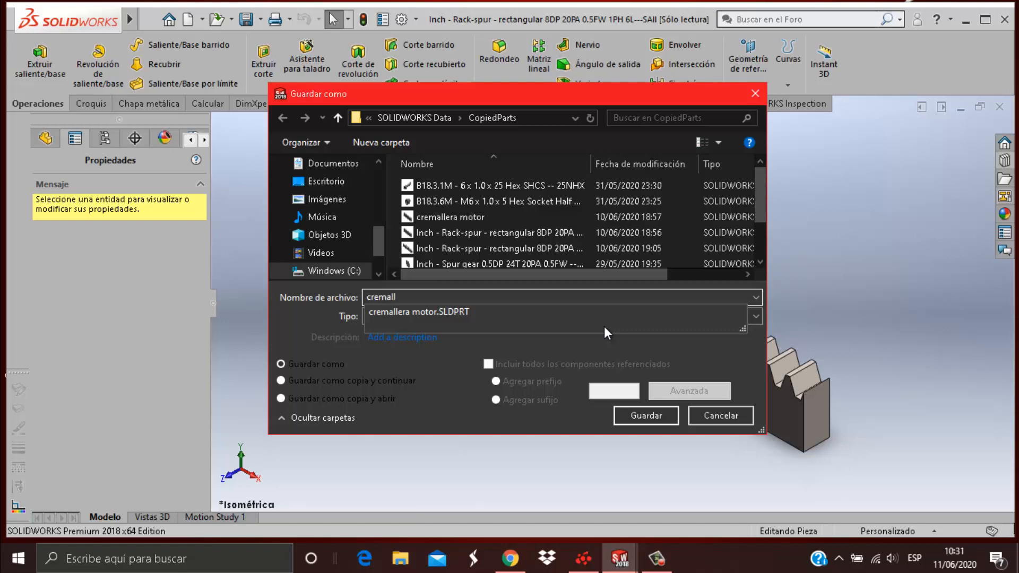
pyautogui.write('eta')
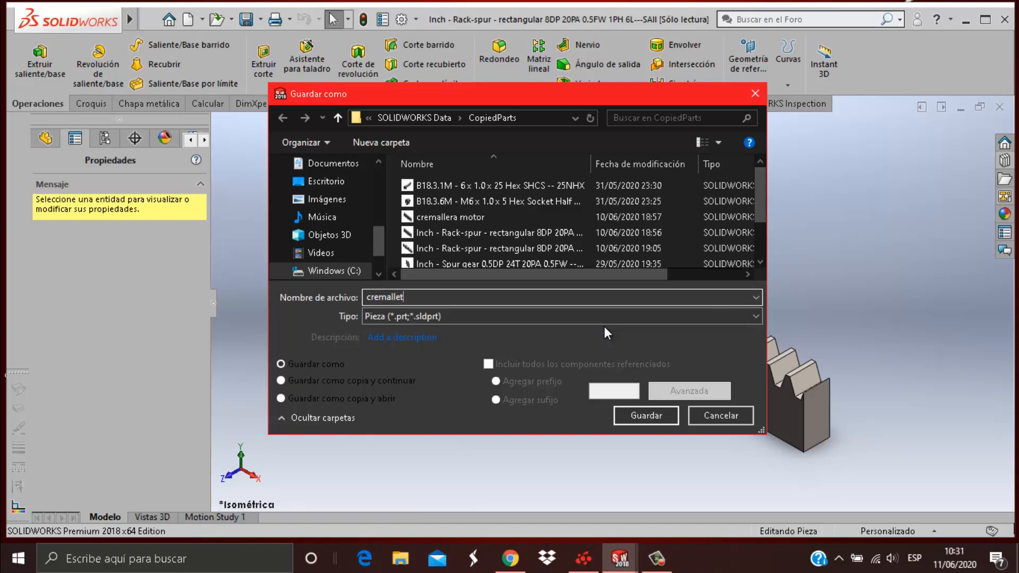
pyautogui.press('BackSpace')
pyautogui.write('ra motor')
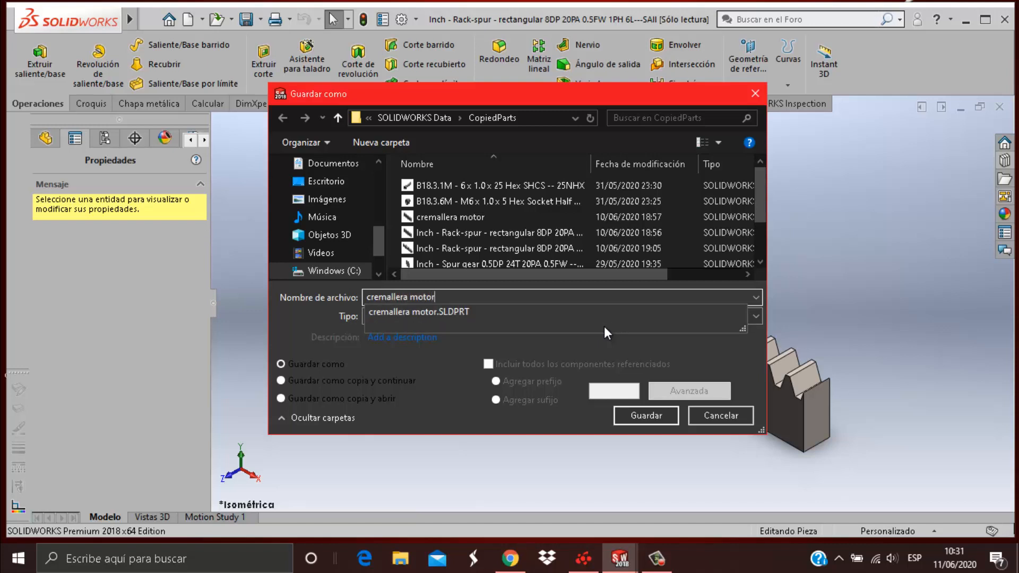
pyautogui.click(345, 181)
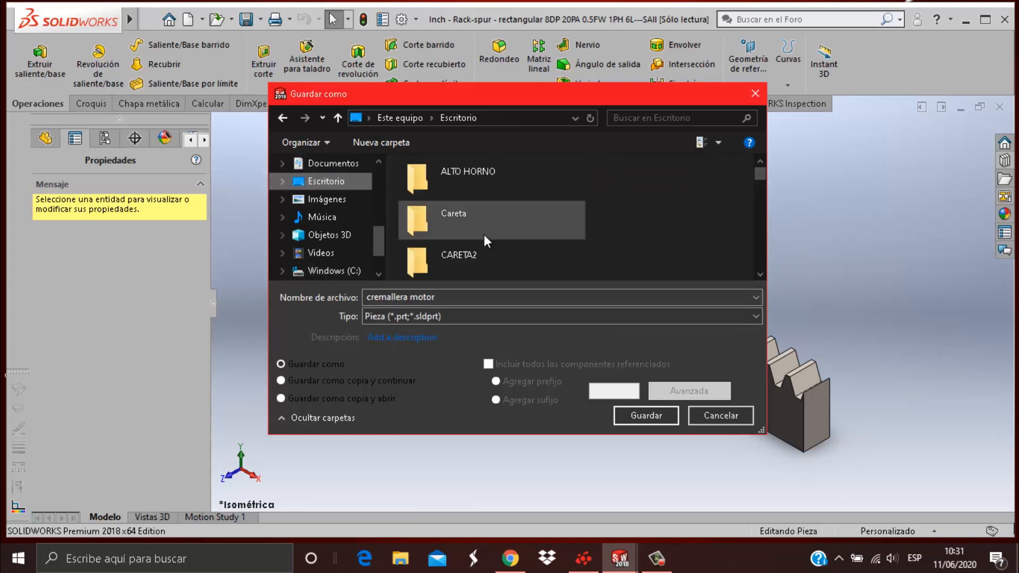
pyautogui.scroll(-15, 484, 240)
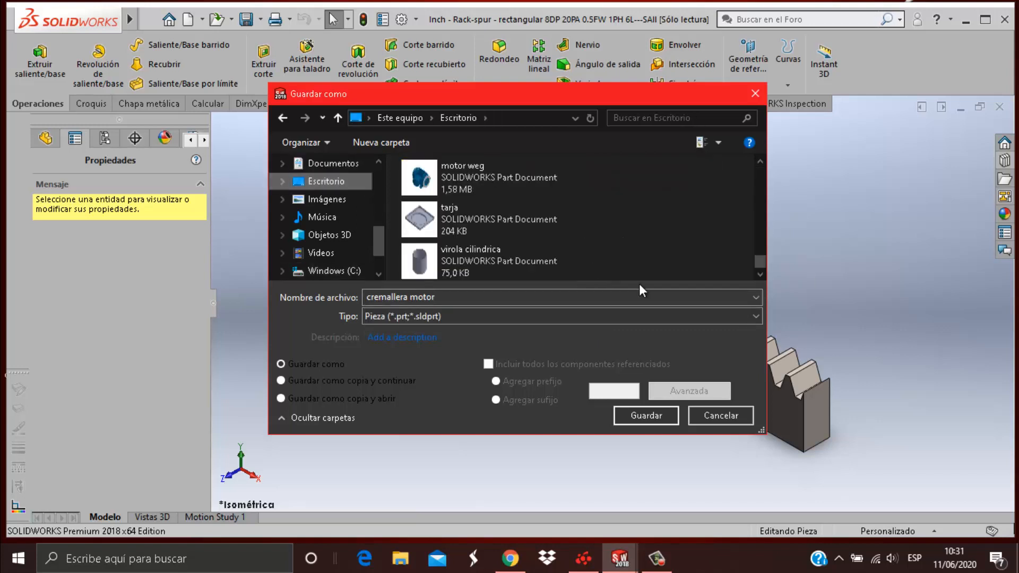
pyautogui.click(658, 414)
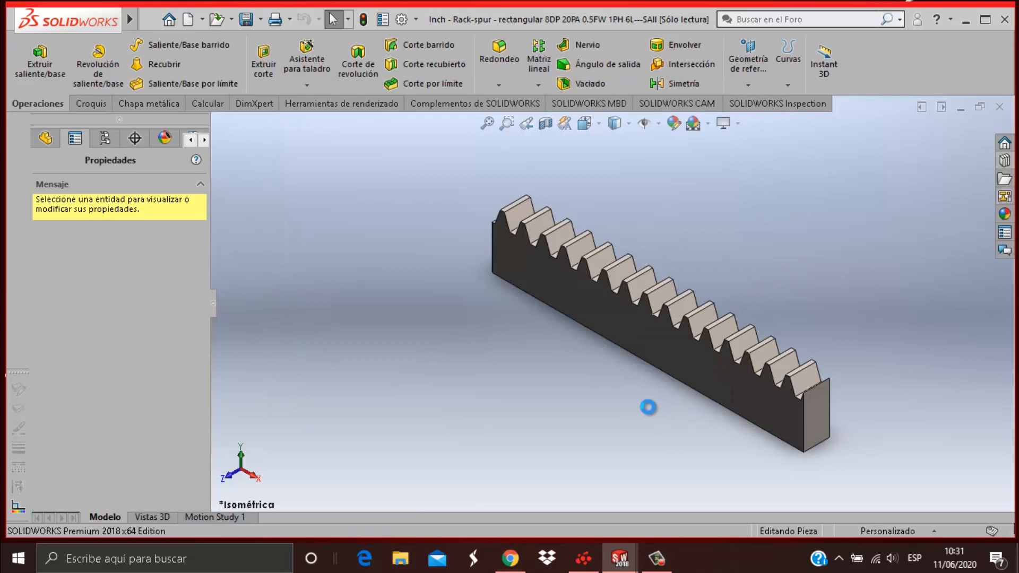
pyautogui.click(1000, 107)
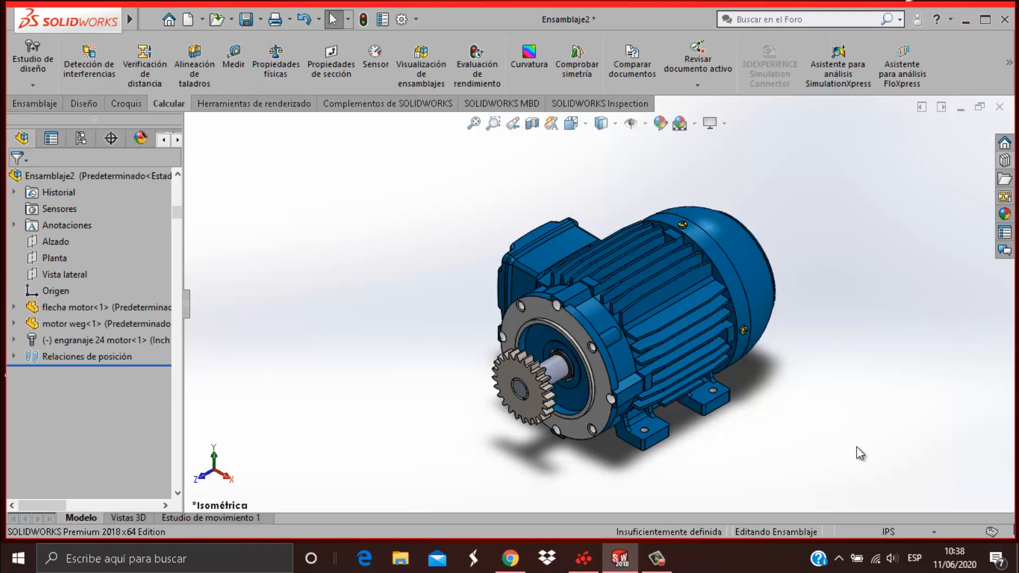
# Step: Insert the "cremallera motor" part from the desktop into the assembly, placing it just below and in front of the gear
pyautogui.press('z')
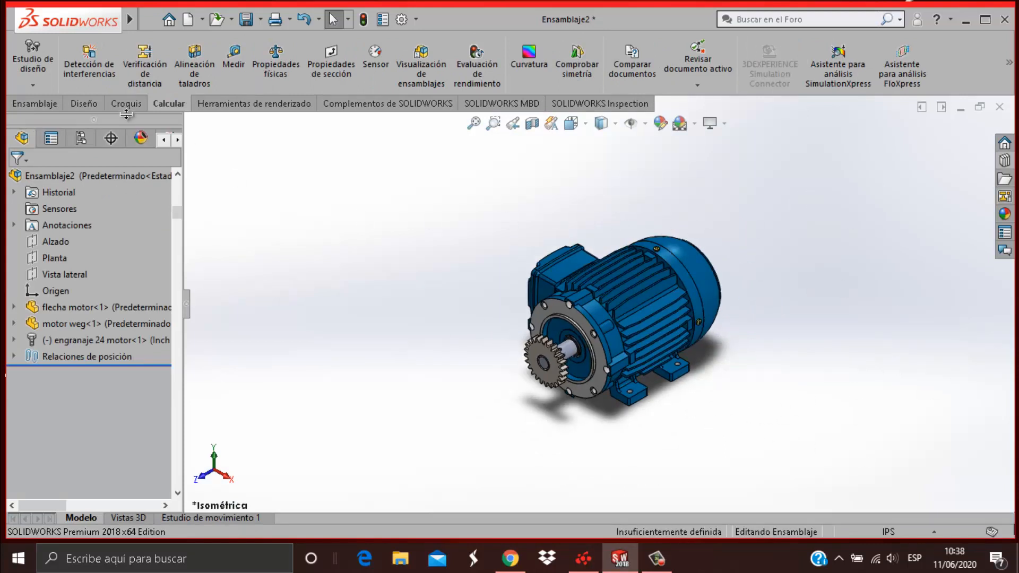
pyautogui.click(40, 103)
pyautogui.click(110, 66)
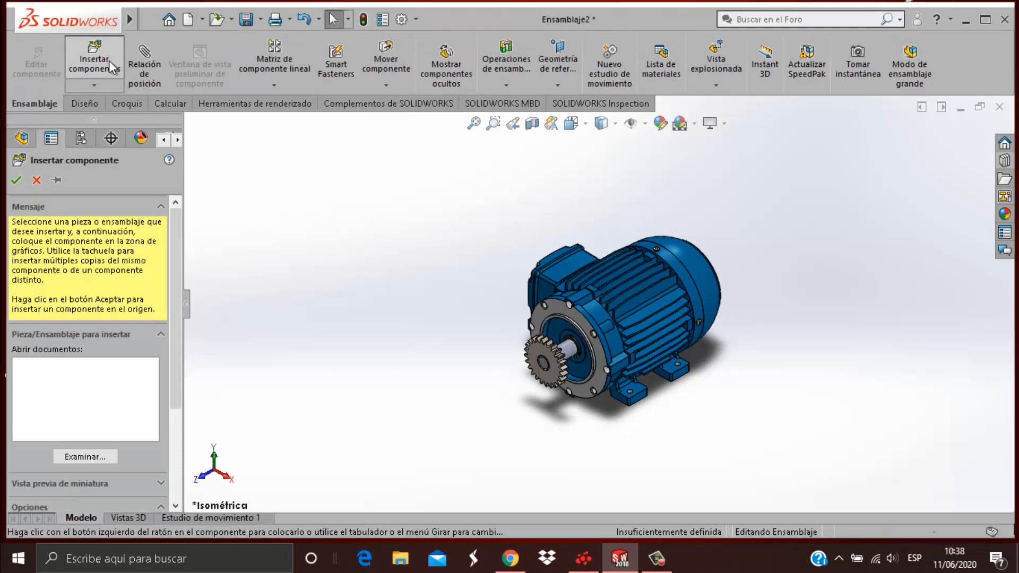
pyautogui.scroll(-15, 355, 220)
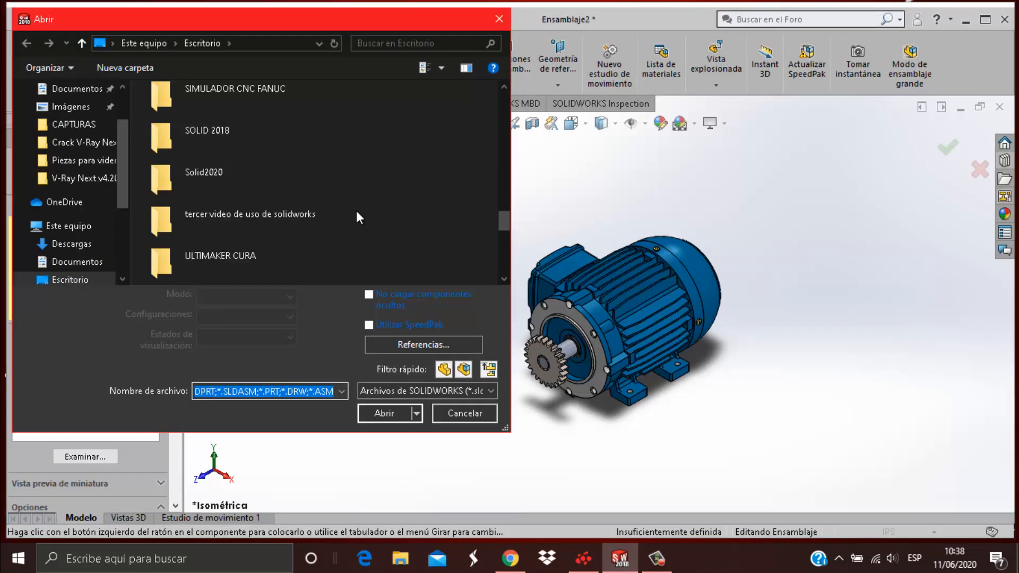
pyautogui.scroll(4, 298, 207)
pyautogui.scroll(-2, 257, 208)
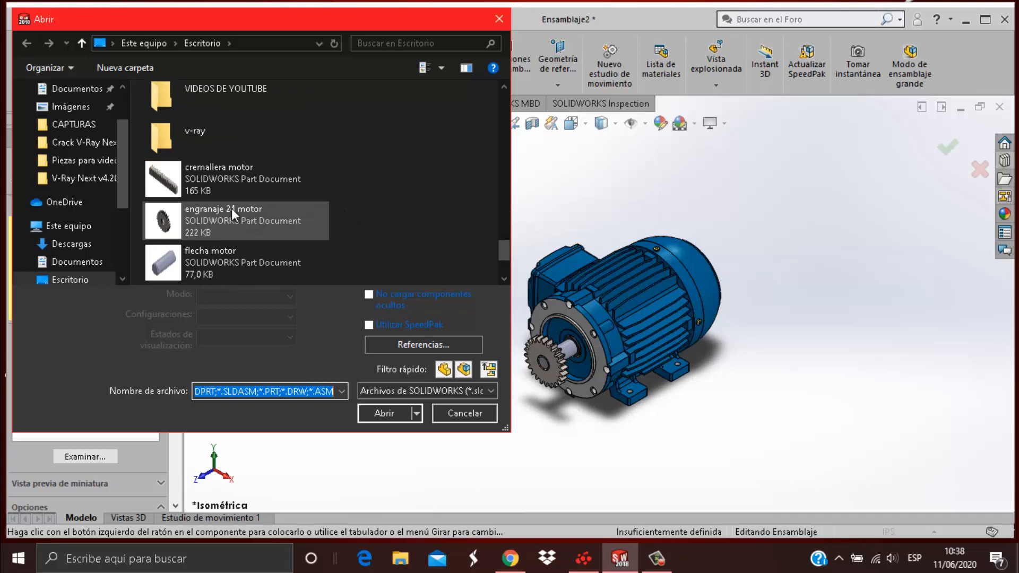
pyautogui.click(249, 183)
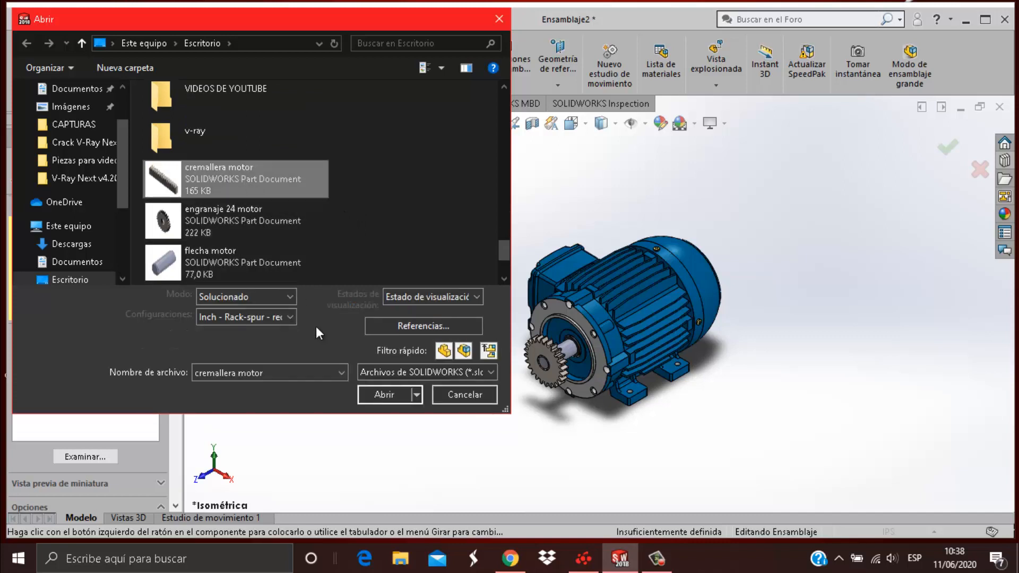
pyautogui.click(374, 398)
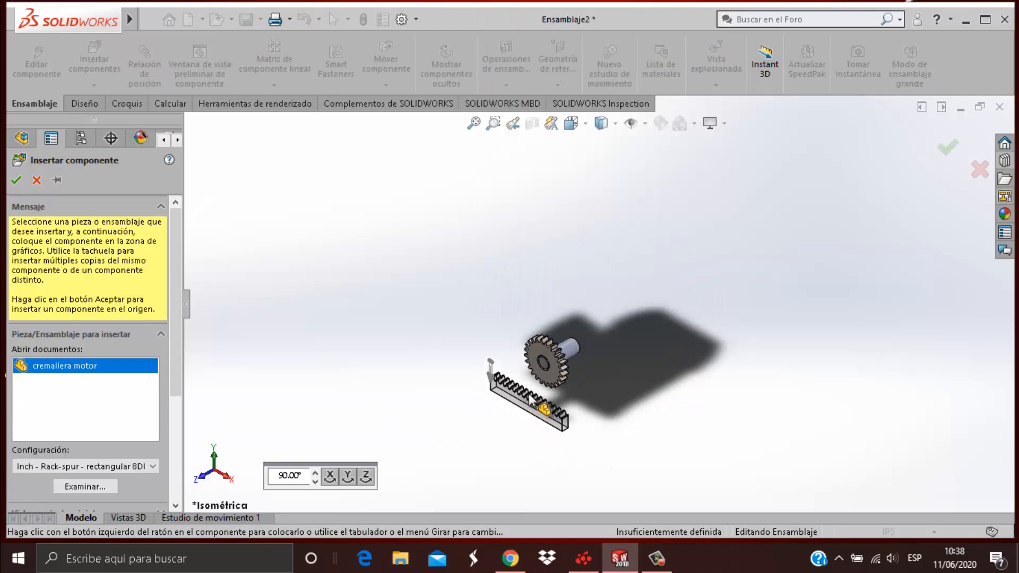
pyautogui.click(530, 399)
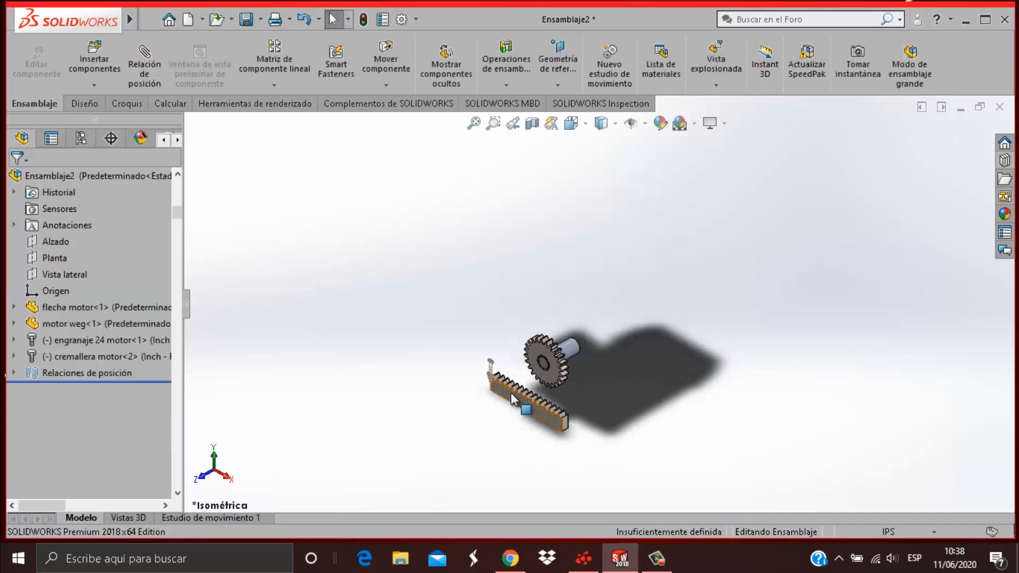
# Step: Hide the tooth-cut sketch displayed at the end of the rack
pyautogui.scroll(-2, 516, 399)
pyautogui.scroll(-3, 518, 399)
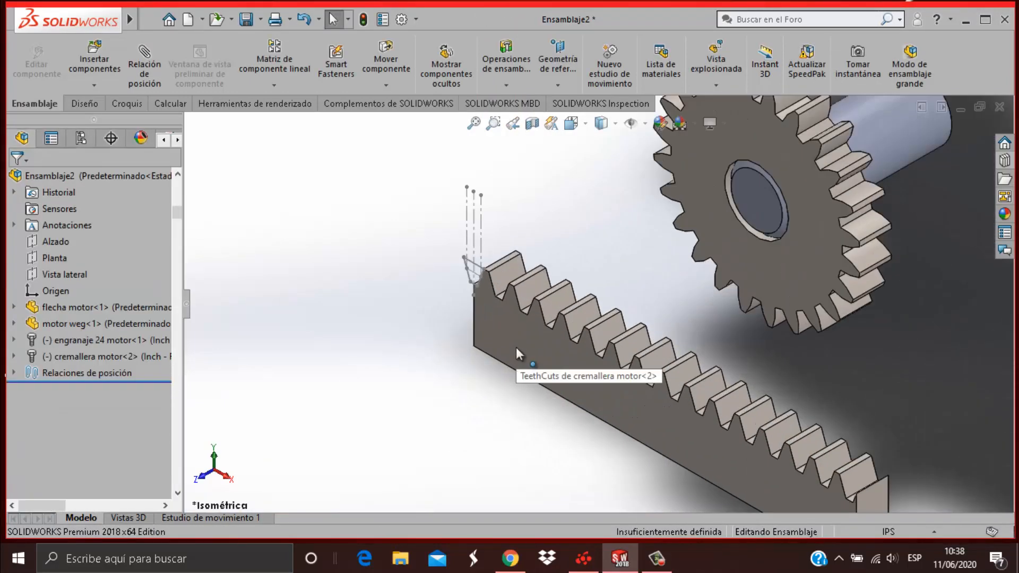
pyautogui.rightClick(481, 241)
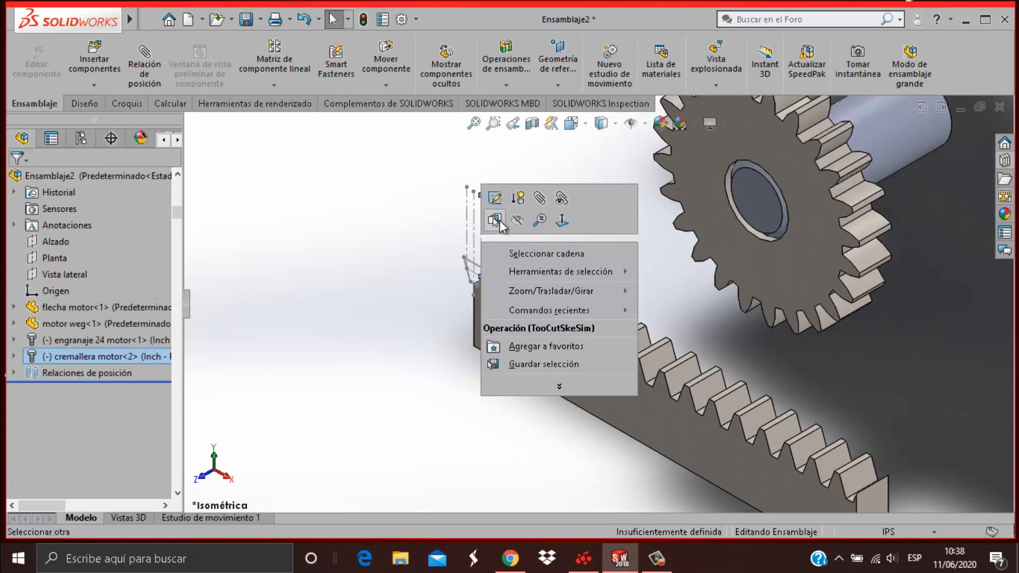
pyautogui.click(466, 233)
pyautogui.click(481, 232)
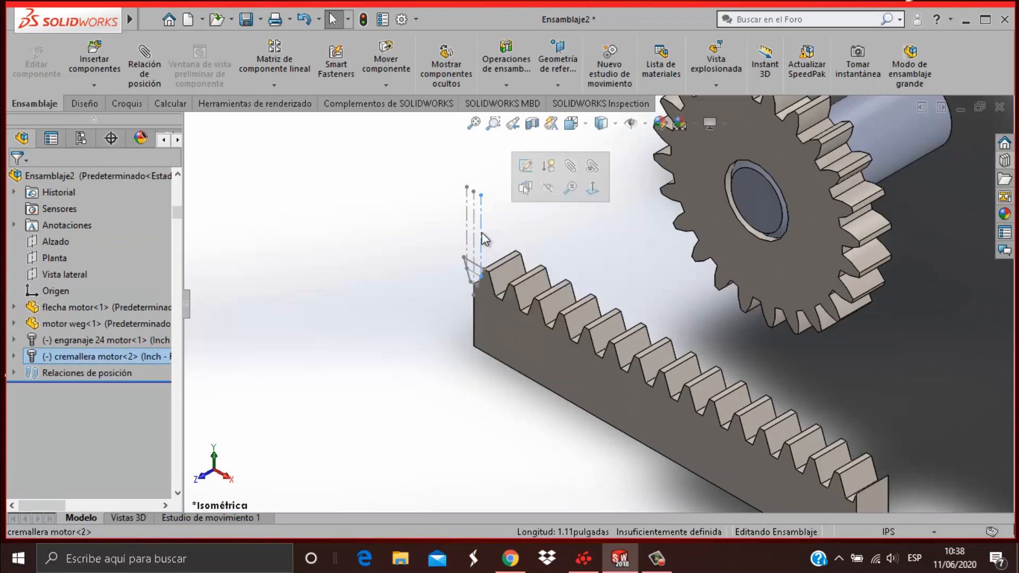
pyautogui.click(544, 190)
pyautogui.scroll(8, 578, 252)
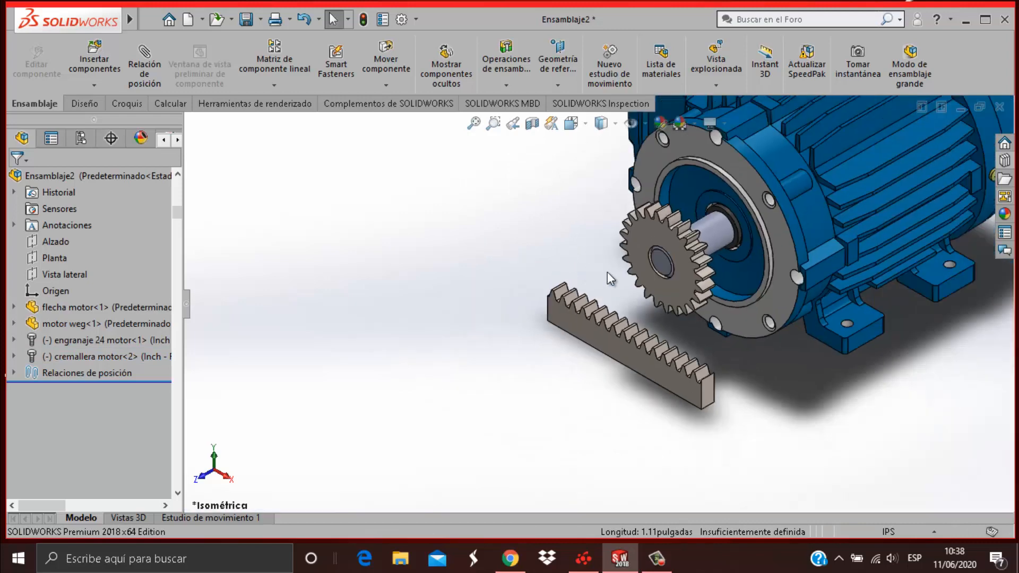
pyautogui.scroll(4, 695, 281)
pyautogui.scroll(-4, 754, 253)
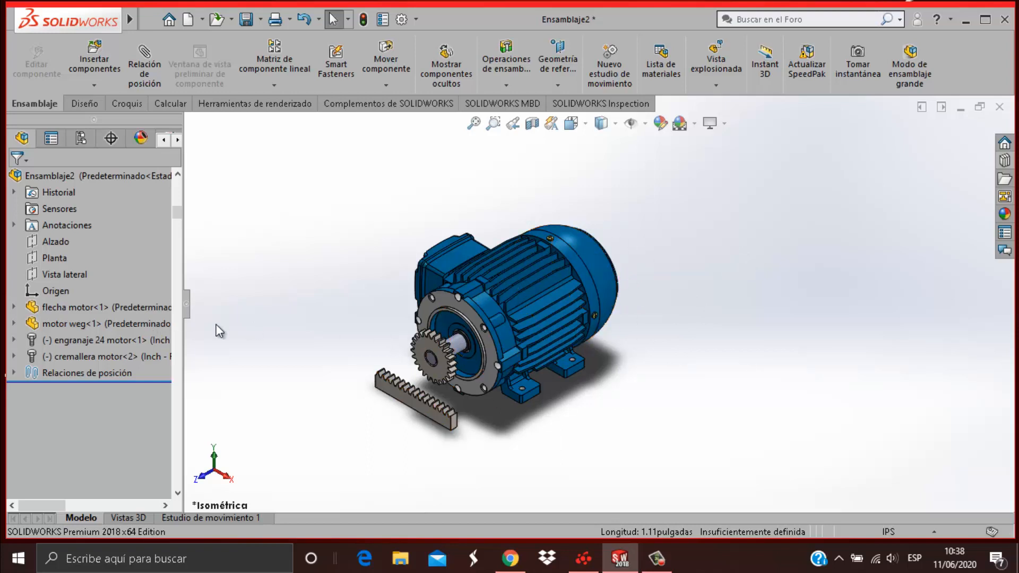
pyautogui.click(155, 323)
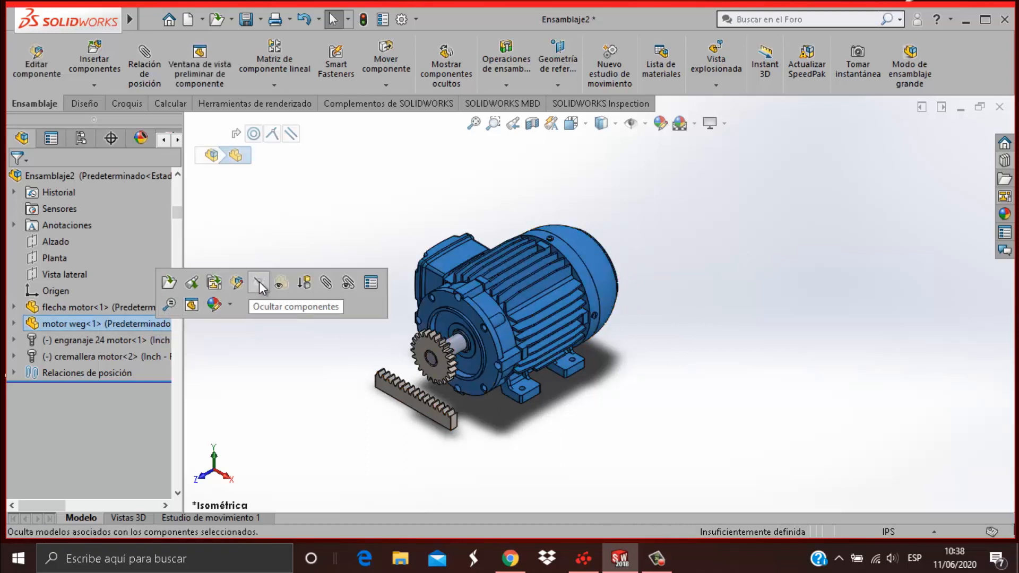
pyautogui.click(381, 437)
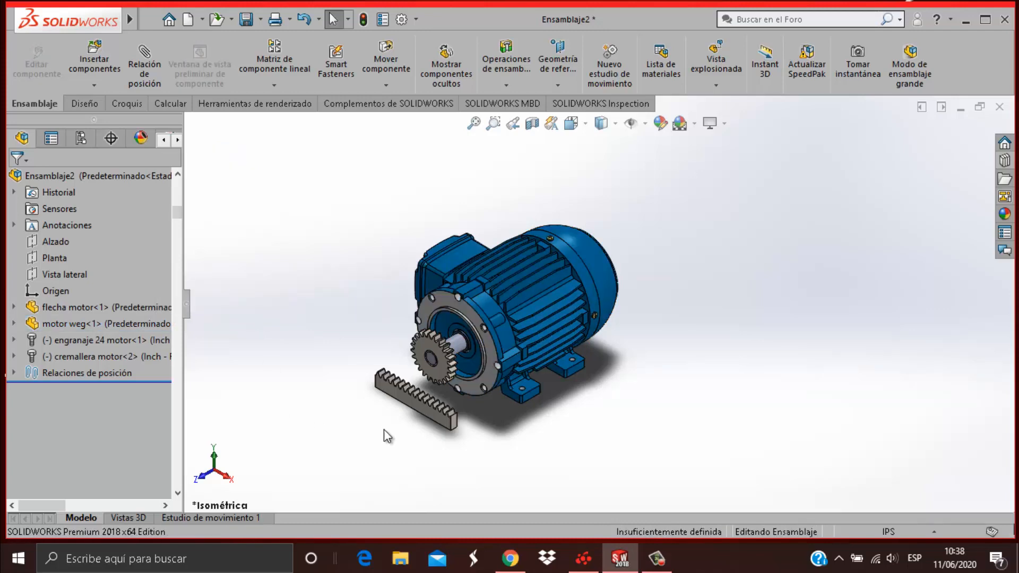
# Step: Mate the rack's front face coincident with the gear's front face
pyautogui.scroll(1, 392, 402)
pyautogui.scroll(-2, 417, 402)
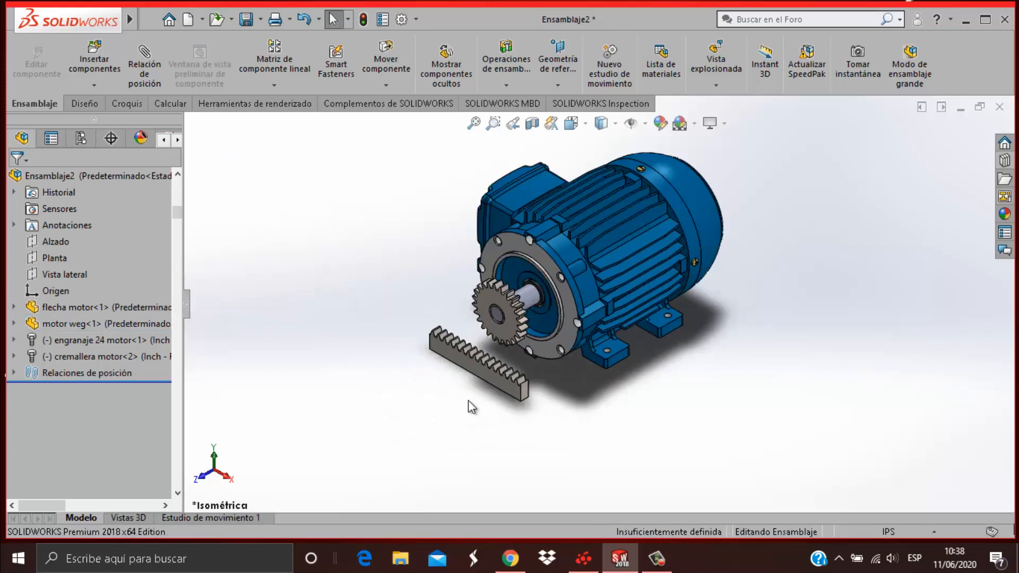
pyautogui.scroll(-3, 461, 366)
pyautogui.scroll(-3, 505, 416)
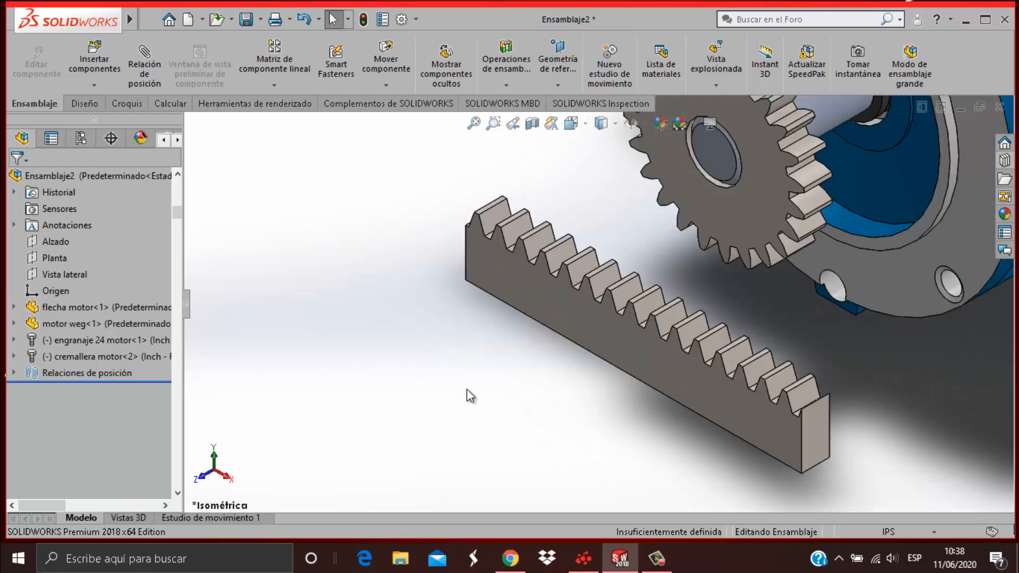
pyautogui.click(641, 361)
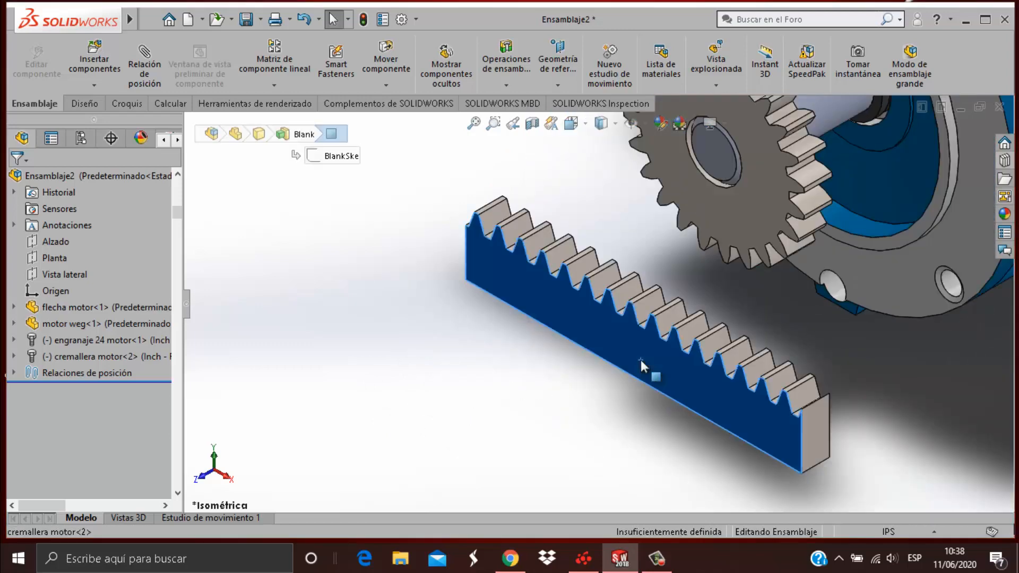
pyautogui.keyDown('ctrl'); pyautogui.click(737, 225); pyautogui.keyUp('ctrl')
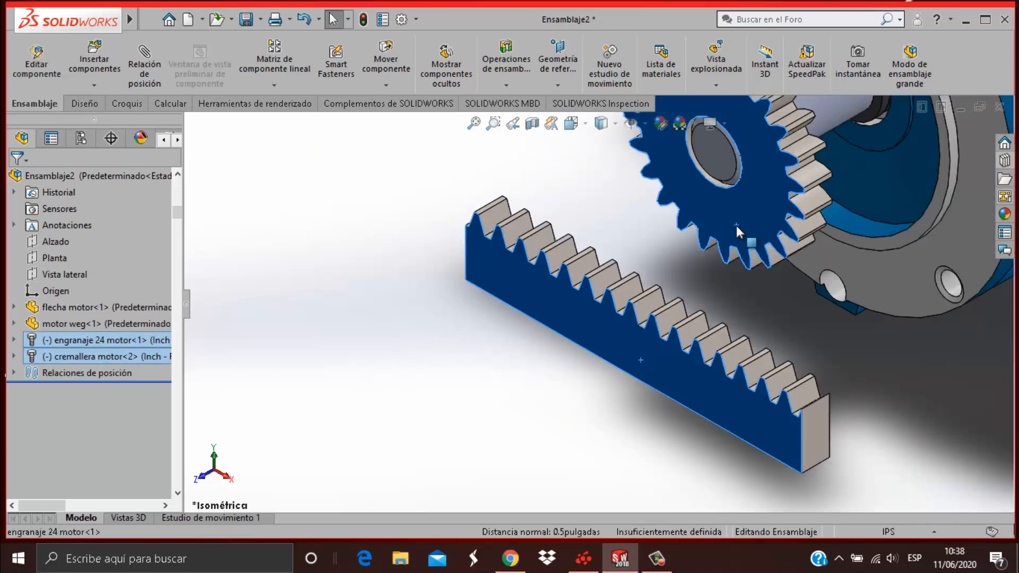
pyautogui.click(778, 211)
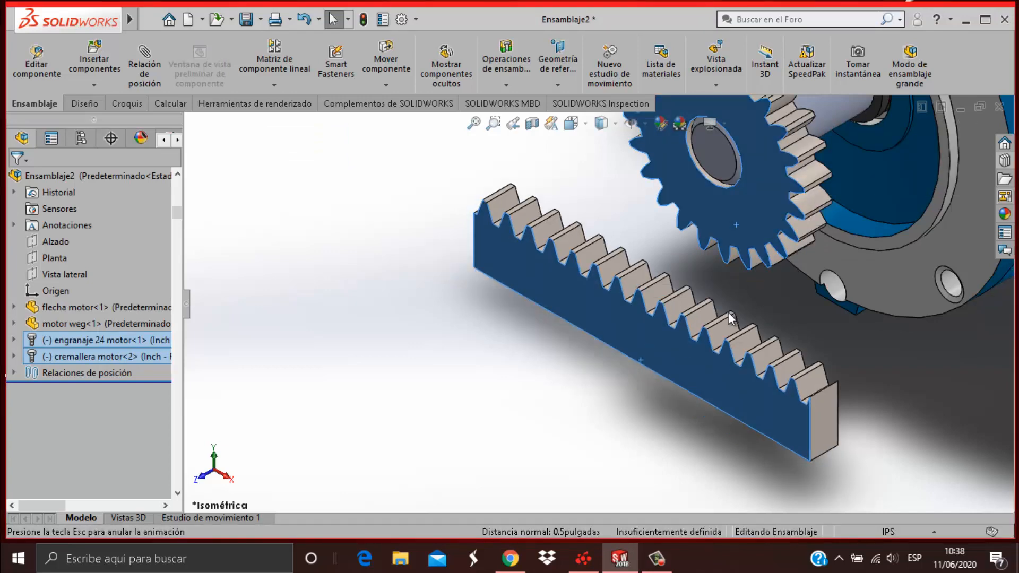
pyautogui.click(701, 335)
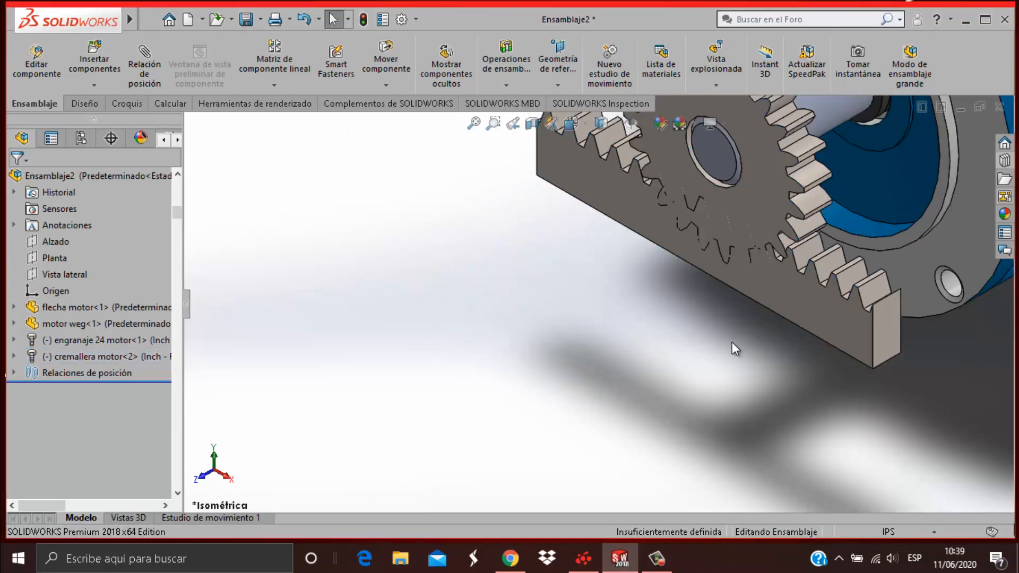
# Step: Mate the rack's bottom face parallel to the underside of the motor's mounting foot
pyautogui.moveTo(731, 342); pyautogui.dragTo(791, 409, button='middle')
pyautogui.scroll(5, 708, 315)
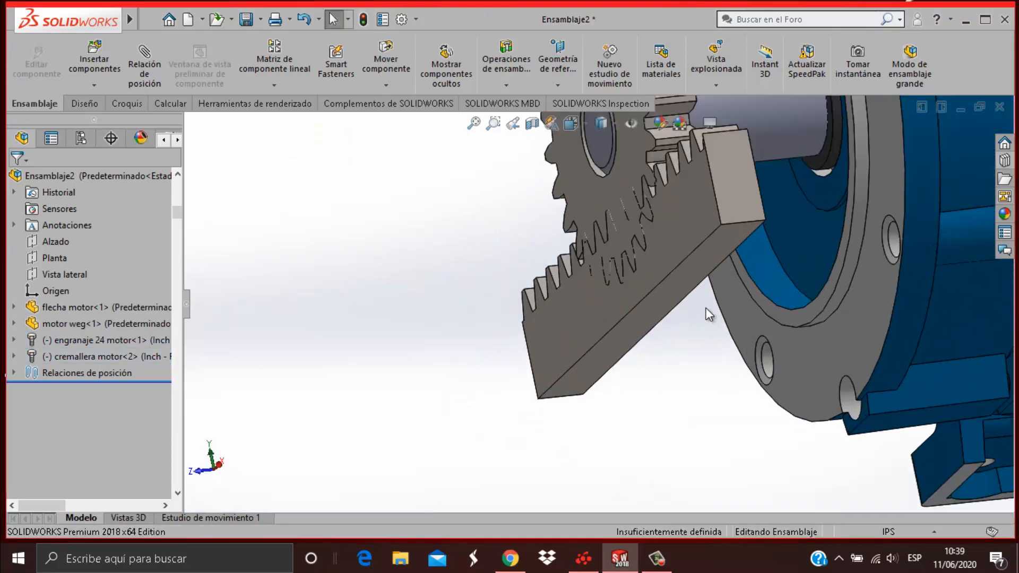
pyautogui.click(696, 268)
pyautogui.scroll(3, 758, 426)
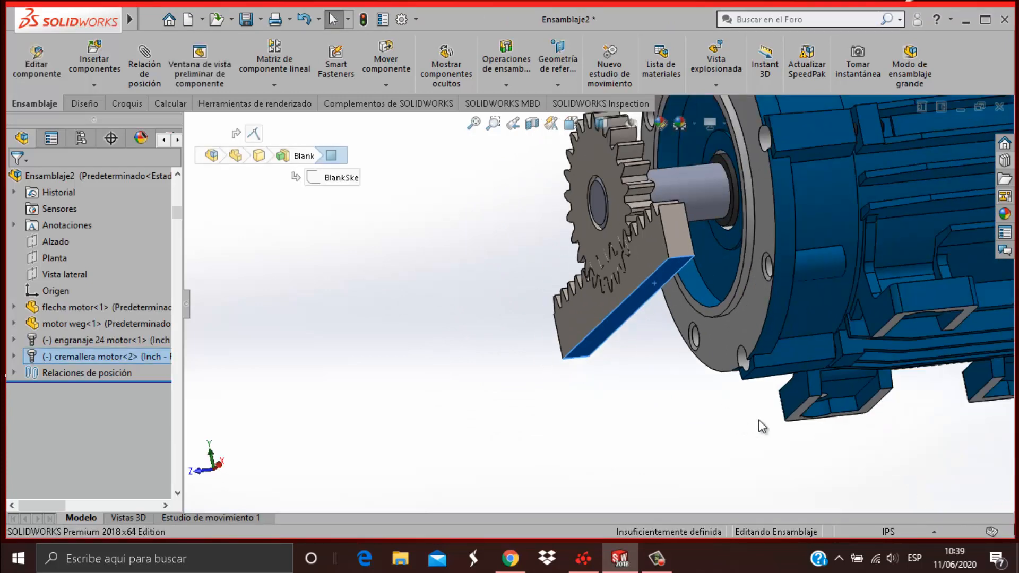
pyautogui.scroll(-6, 796, 390)
pyautogui.scroll(-3, 803, 222)
pyautogui.scroll(-3, 797, 230)
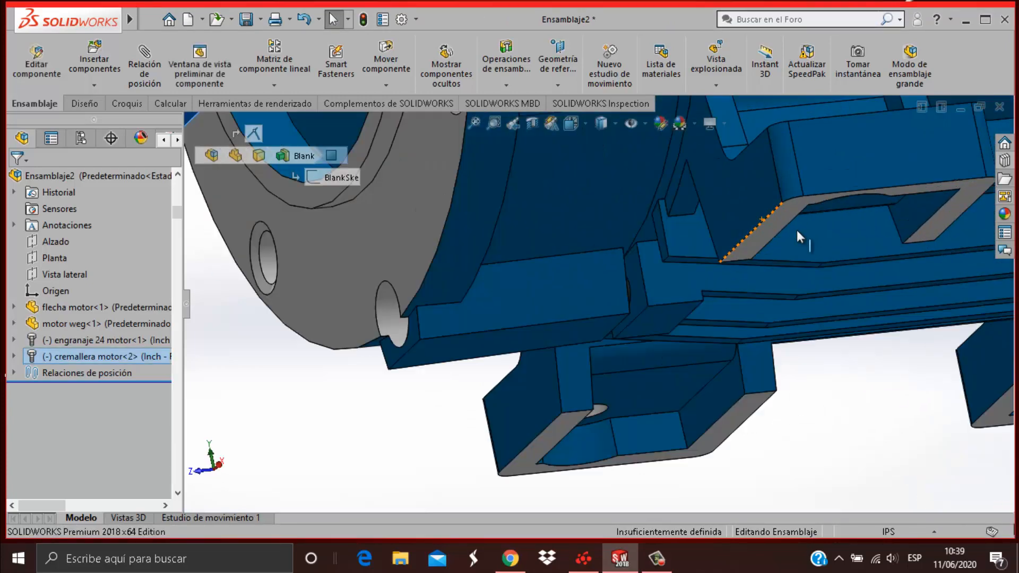
pyautogui.click(775, 228)
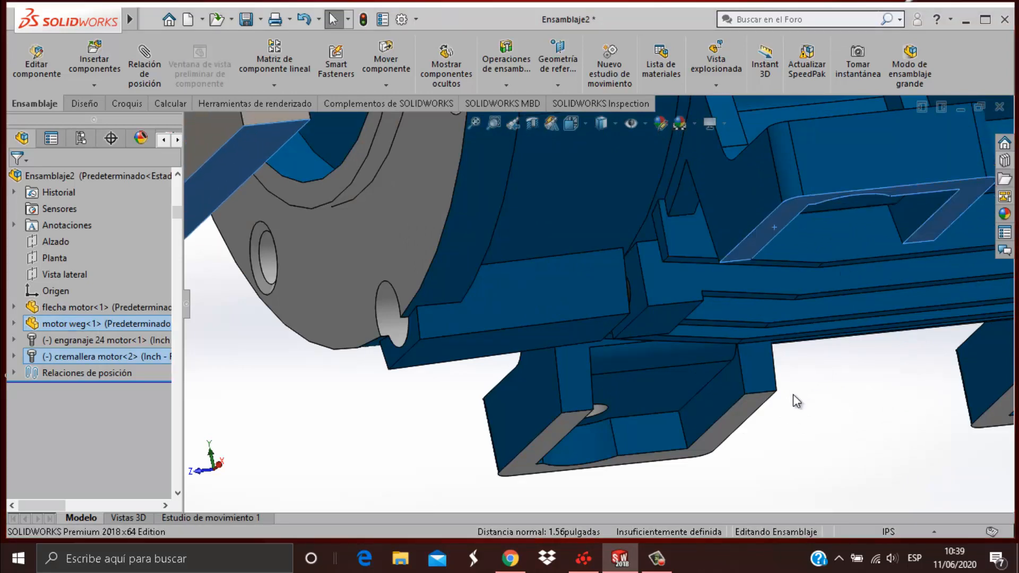
pyautogui.scroll(1, 792, 394)
pyautogui.scroll(5, 793, 394)
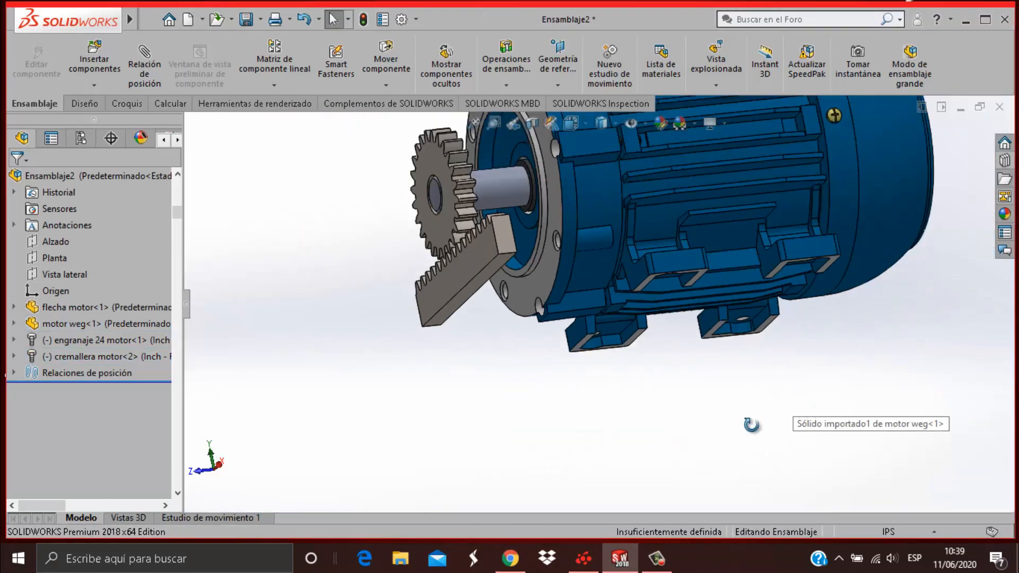
# Step: In the front view, move the rack beneath the gear so that their teeth roughly mesh
pyautogui.press('space')
pyautogui.click(488, 396)
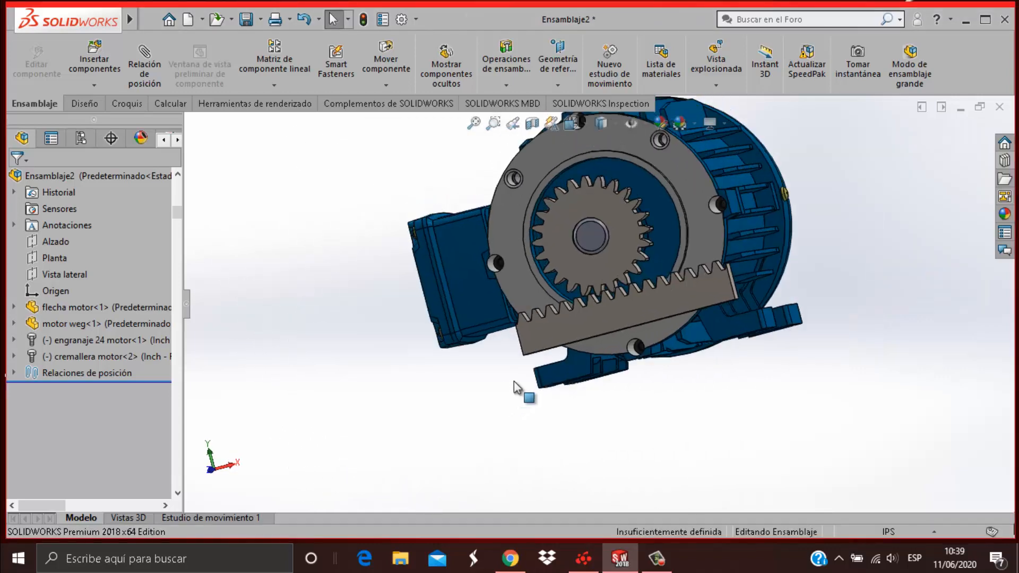
pyautogui.moveTo(664, 399); pyautogui.dragTo(631, 390)
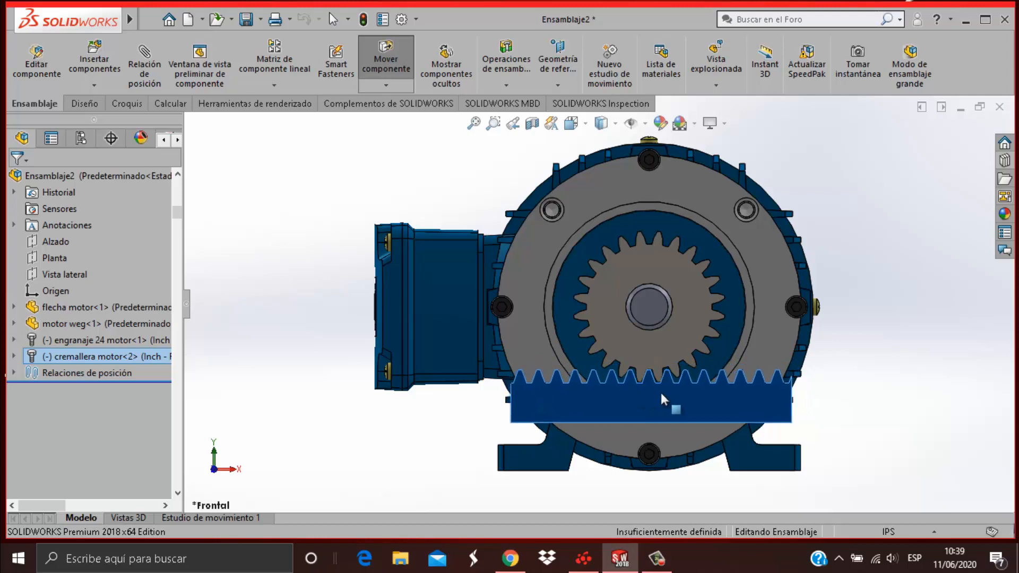
pyautogui.press('Escape')
pyautogui.scroll(-3, 658, 396)
pyautogui.scroll(2, 614, 364)
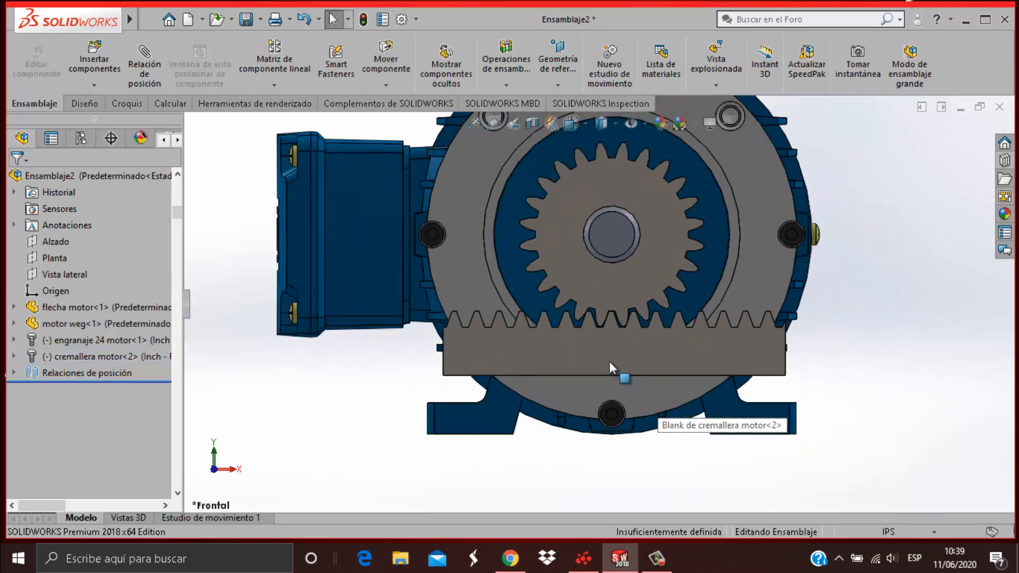
pyautogui.scroll(-2, 632, 348)
pyautogui.click(654, 345)
pyautogui.moveTo(655, 342); pyautogui.dragTo(644, 339)
pyautogui.press('Escape')
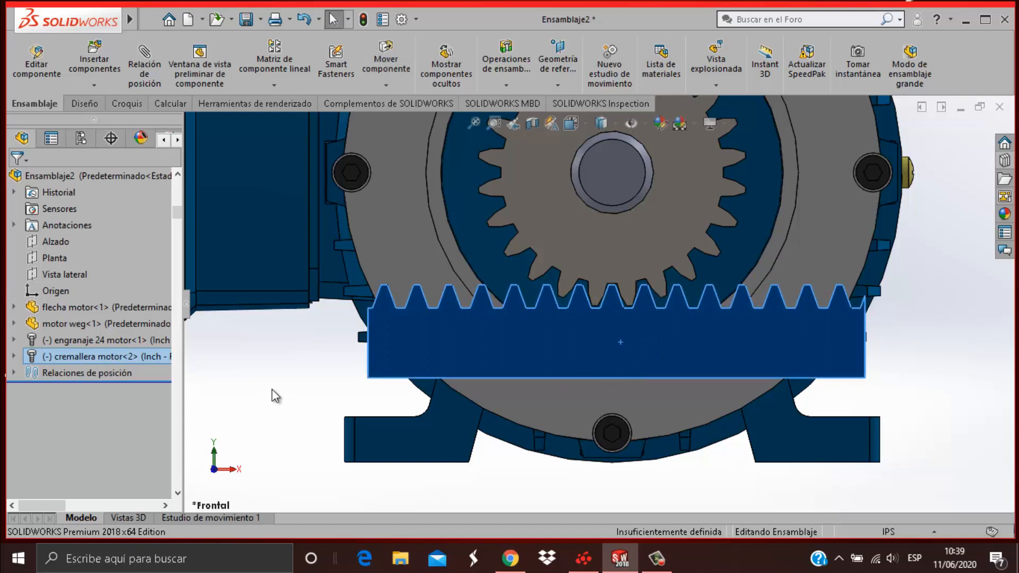
# Step: Show the gear's TooCutSke sketch from its ToothCut feature
pyautogui.click(13, 341)
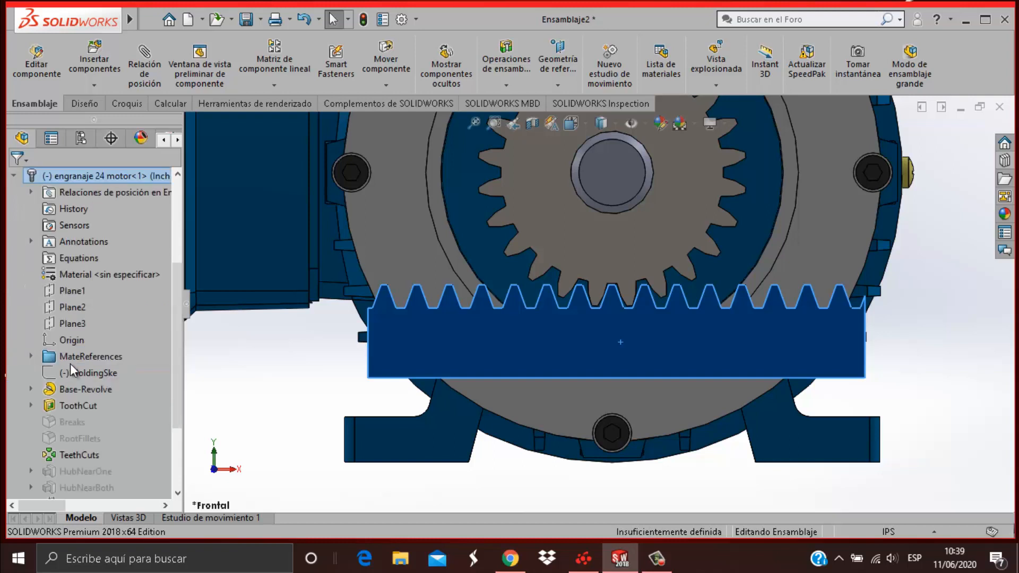
pyautogui.scroll(-1, 70, 364)
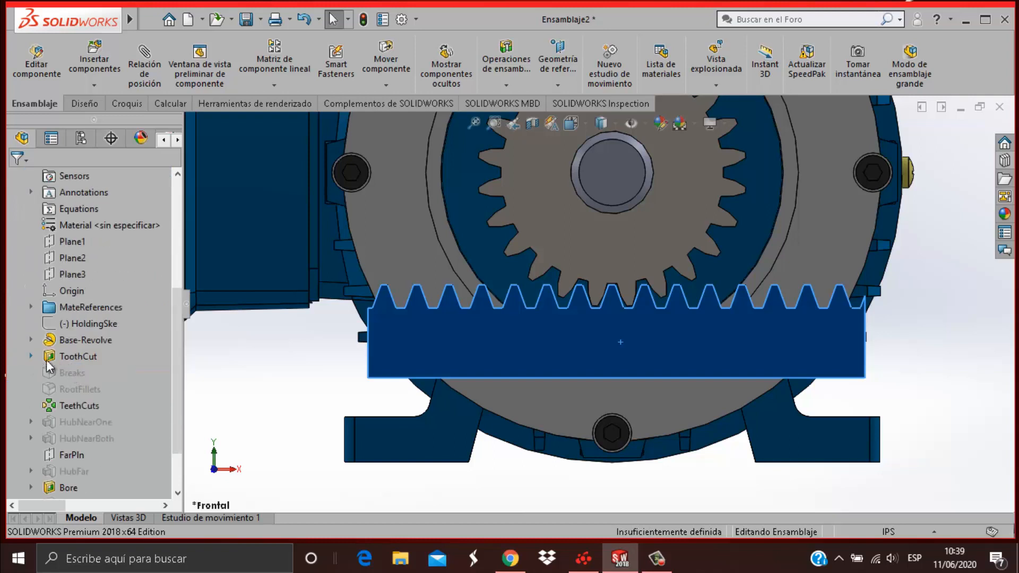
pyautogui.click(31, 356)
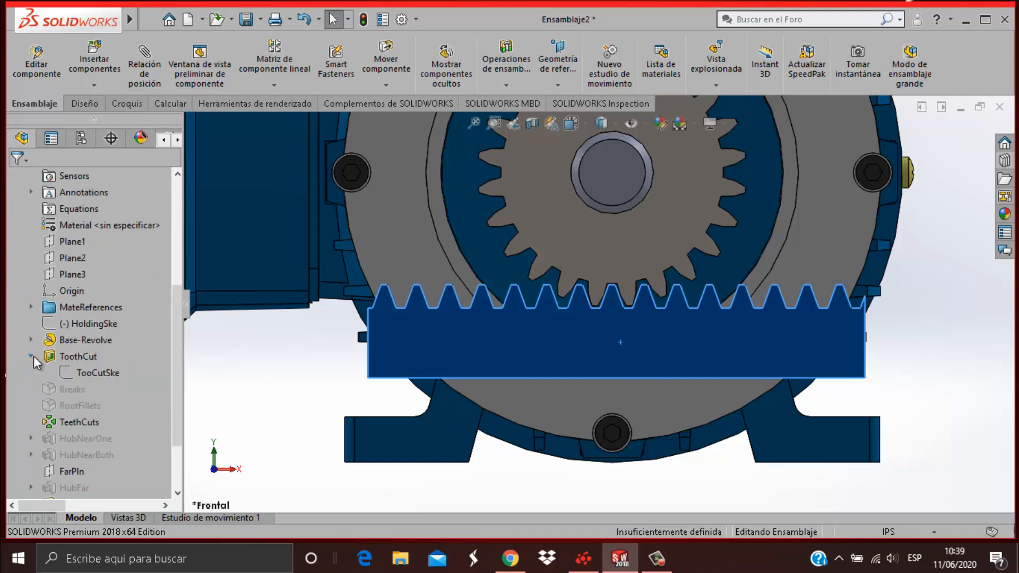
pyautogui.click(82, 370)
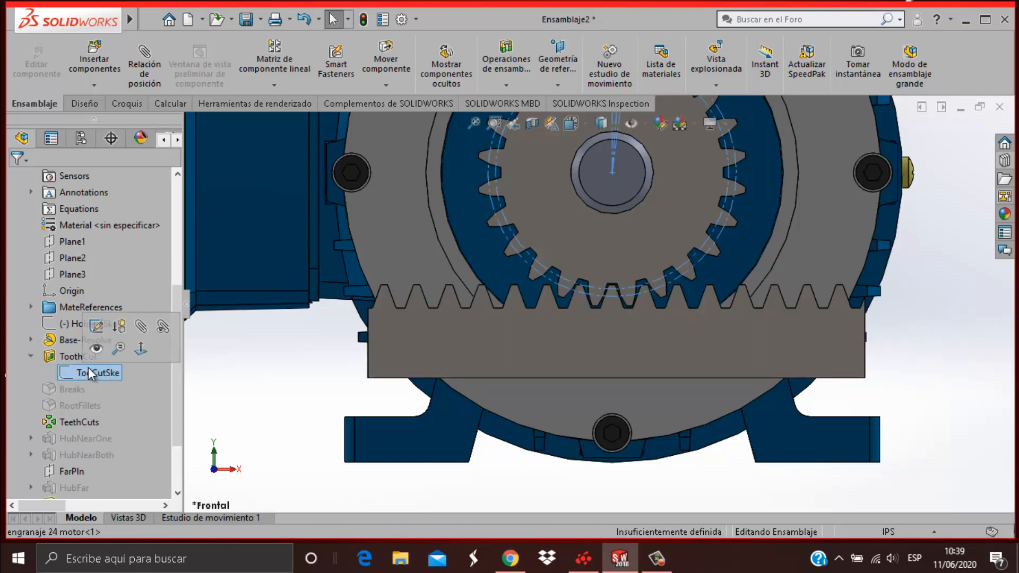
pyautogui.click(95, 351)
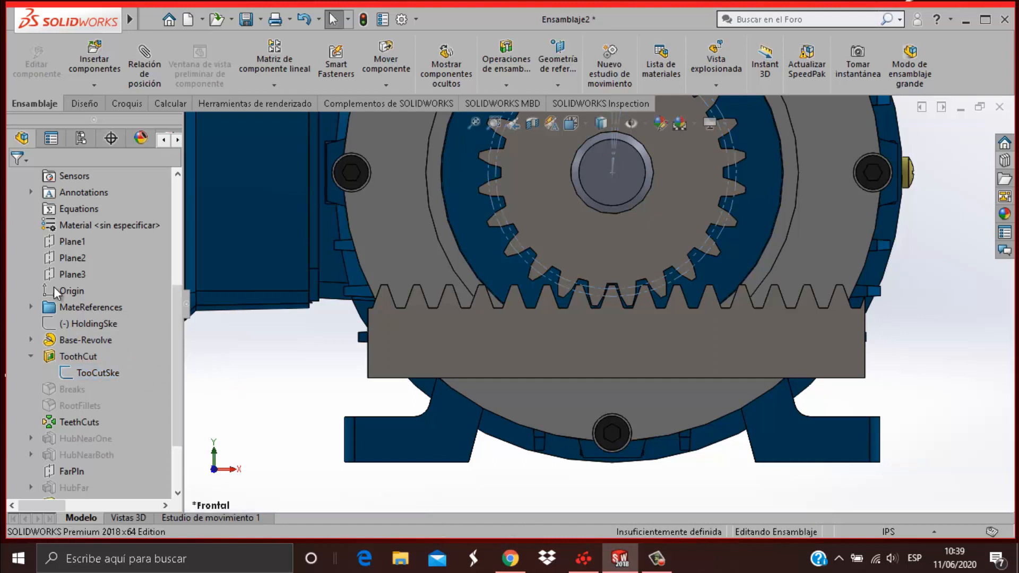
# Step: Show the rack's TooCutSkeSim sketch from its ToothCutSim feature
pyautogui.scroll(3, 13, 310)
pyautogui.click(15, 274)
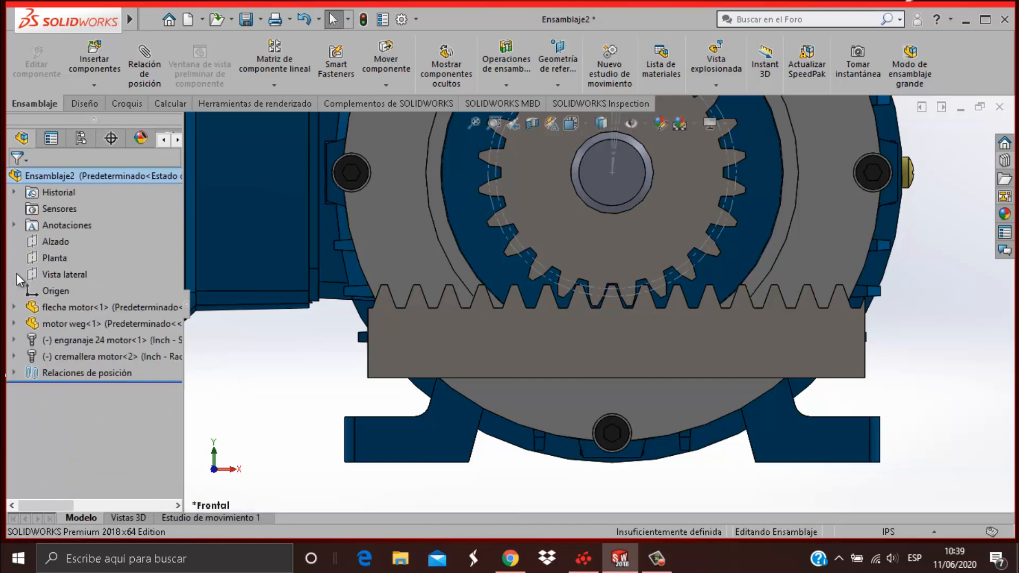
pyautogui.click(16, 356)
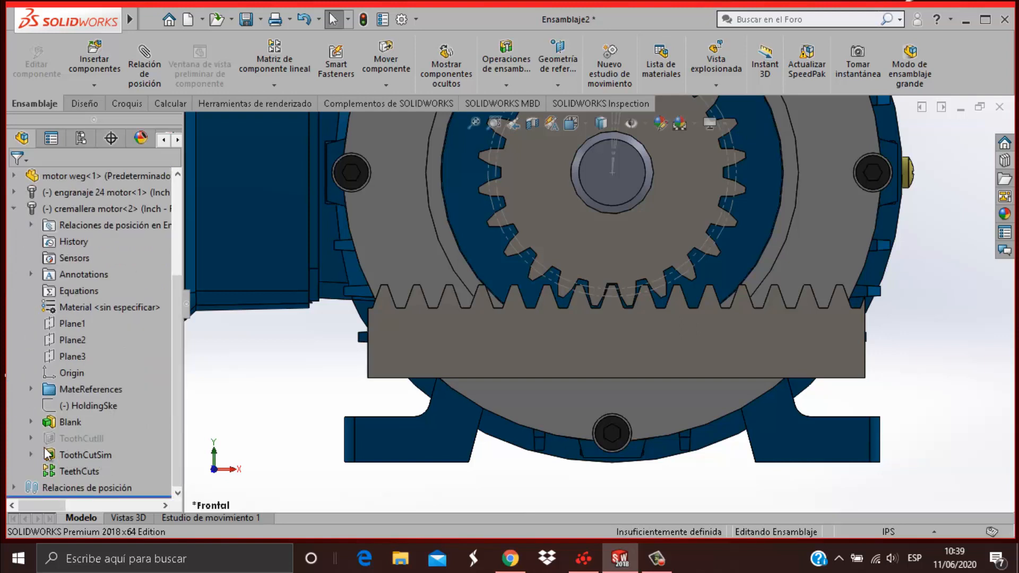
pyautogui.click(32, 454)
pyautogui.click(88, 469)
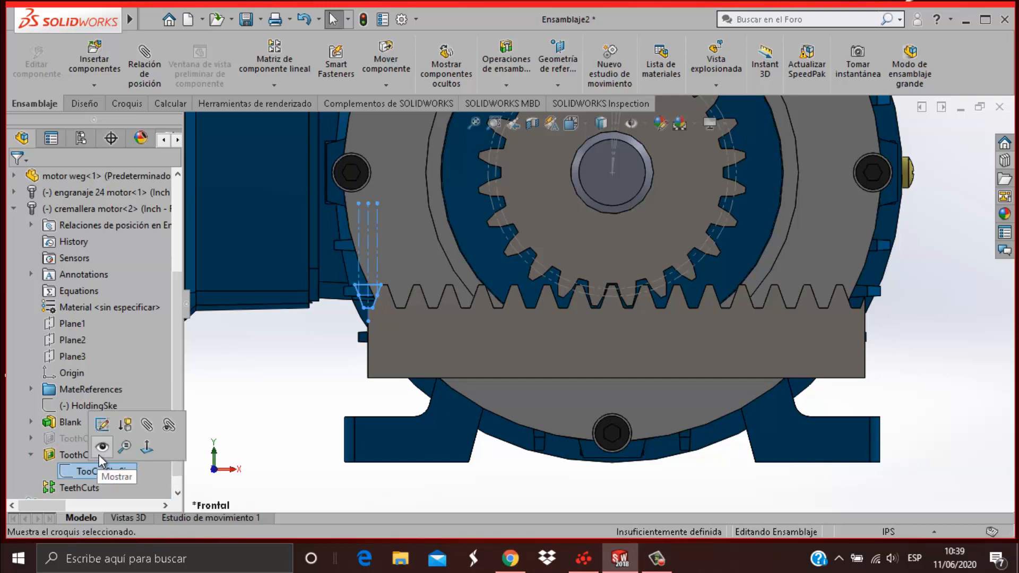
pyautogui.click(101, 451)
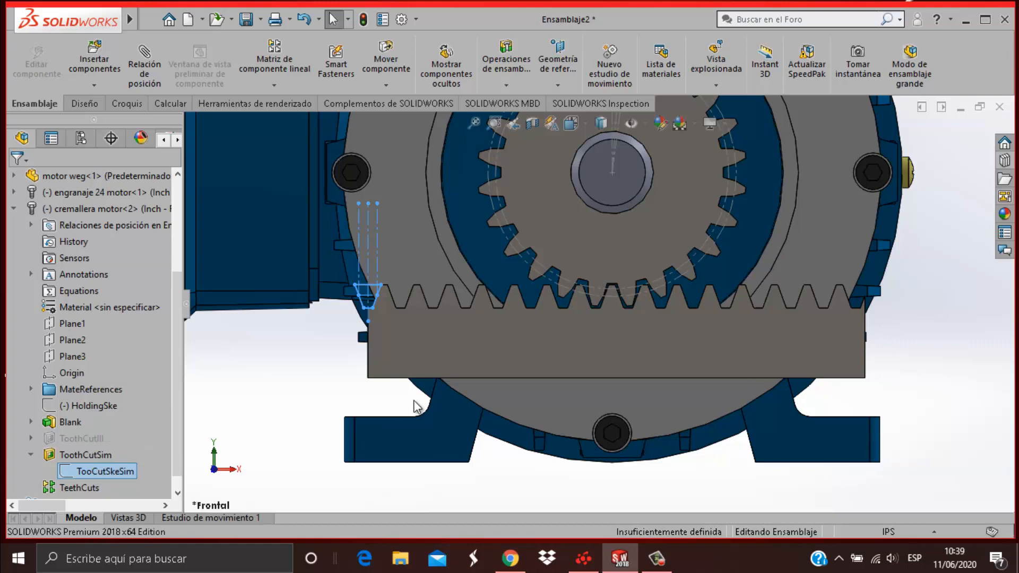
# Step: Examine the gear's construction circles and the rack's tooth sketch around the meshing teeth
pyautogui.scroll(-3, 601, 303)
pyautogui.scroll(6, 634, 298)
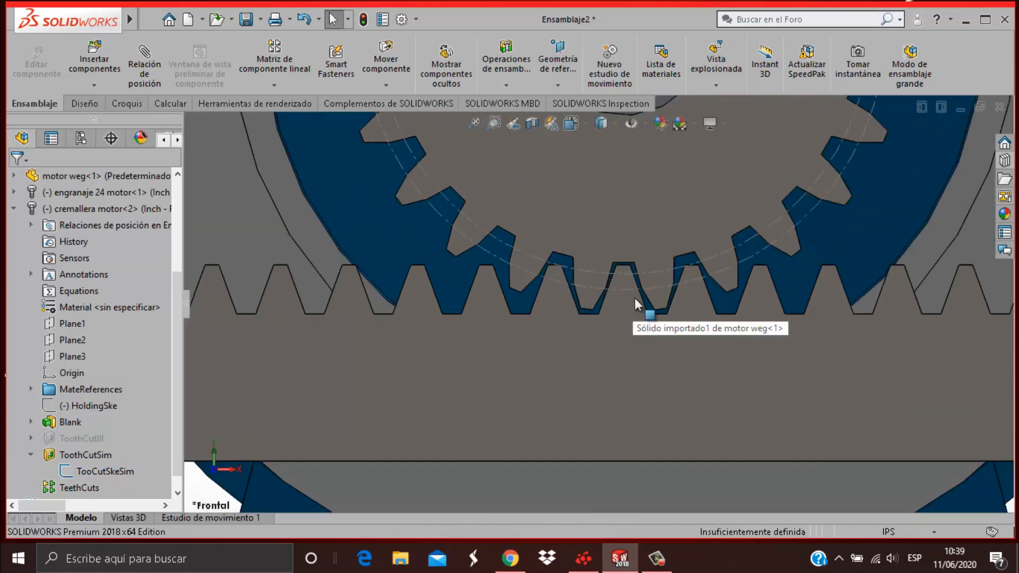
pyautogui.scroll(-4, 616, 159)
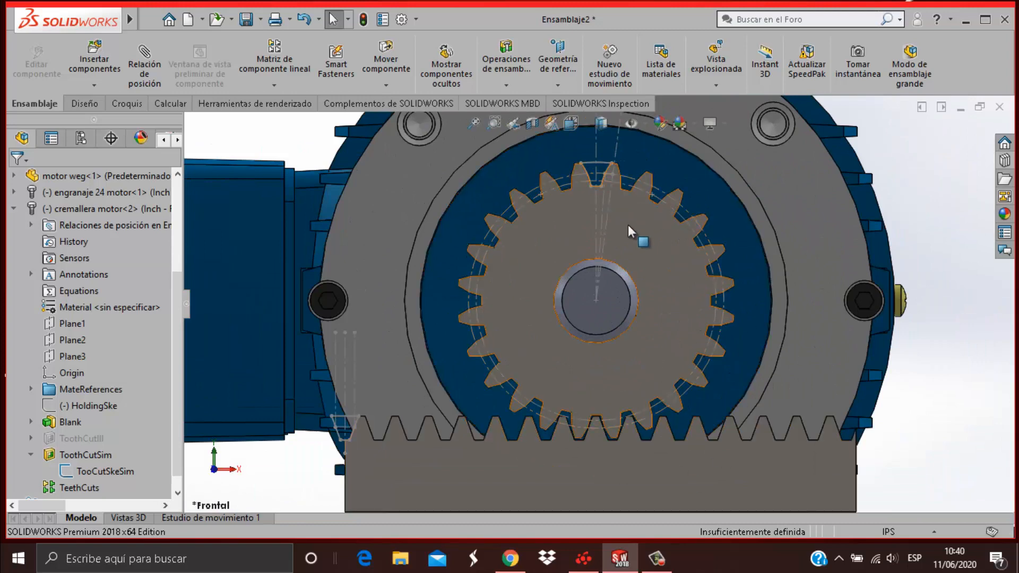
pyautogui.scroll(-2, 603, 182)
pyautogui.scroll(3, 603, 189)
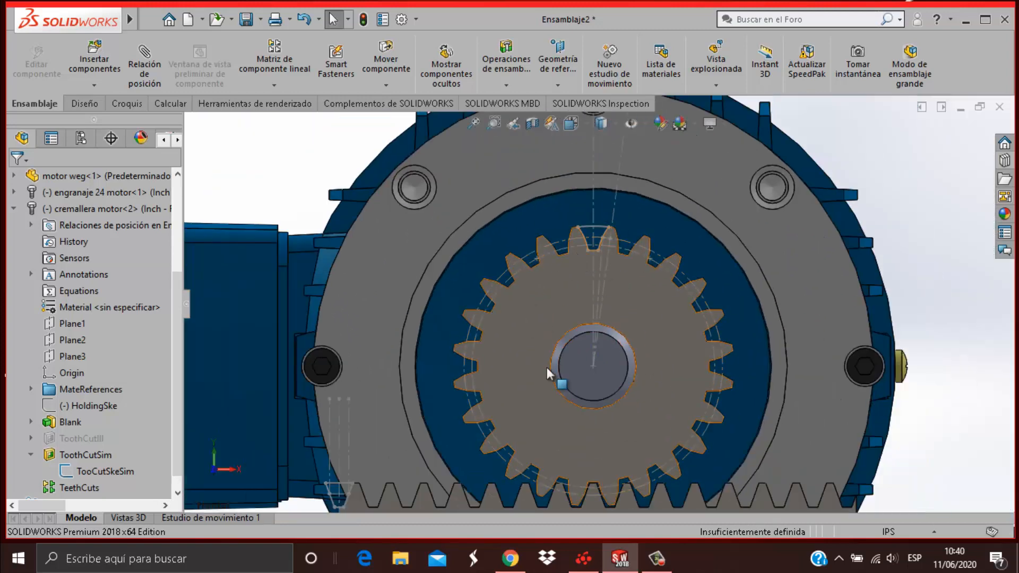
pyautogui.scroll(3, 547, 367)
pyautogui.scroll(-4, 454, 437)
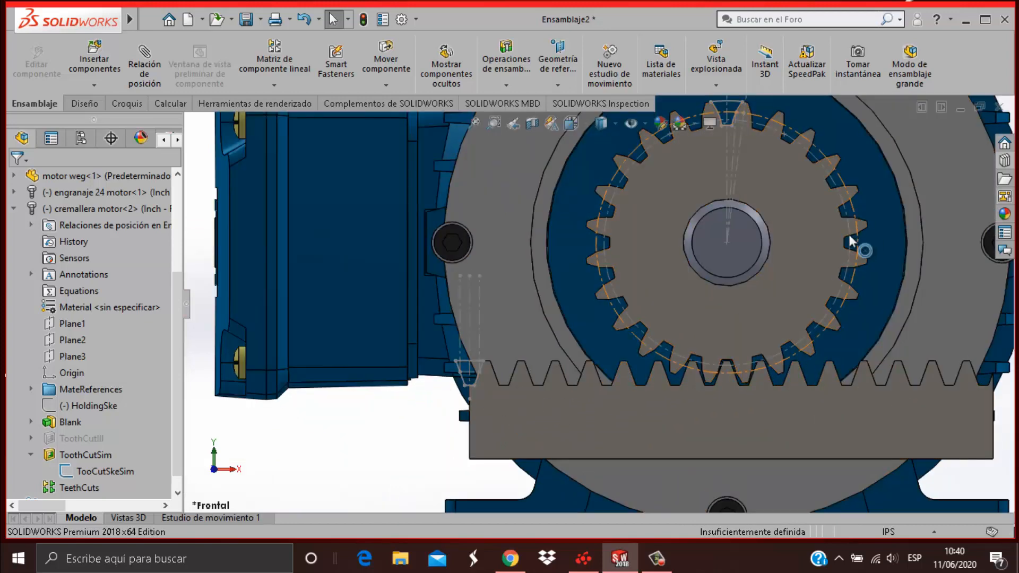
# Step: Inspect the gear's outer construction circle and the horizontal construction line of the rack's tooth sketch by selecting each one
pyautogui.scroll(3, 795, 254)
pyautogui.scroll(-5, 757, 250)
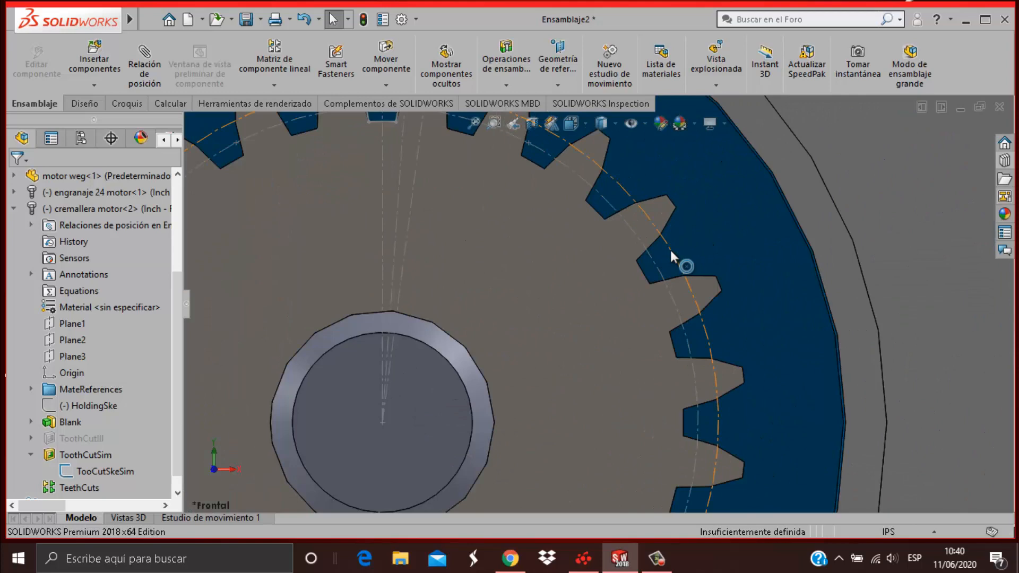
pyautogui.click(671, 250)
pyautogui.scroll(5, 588, 230)
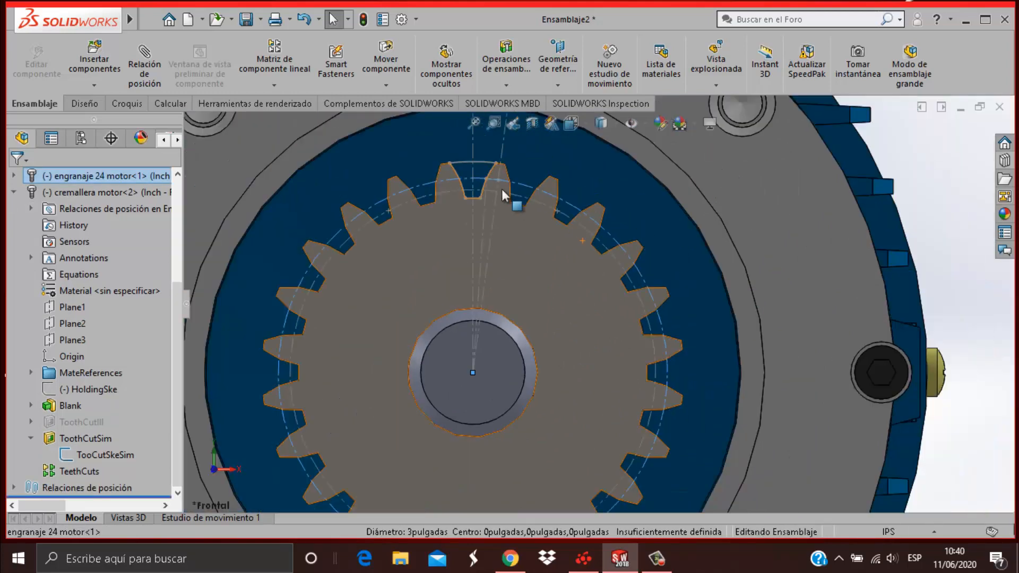
pyautogui.scroll(4, 412, 303)
pyautogui.scroll(-6, 446, 410)
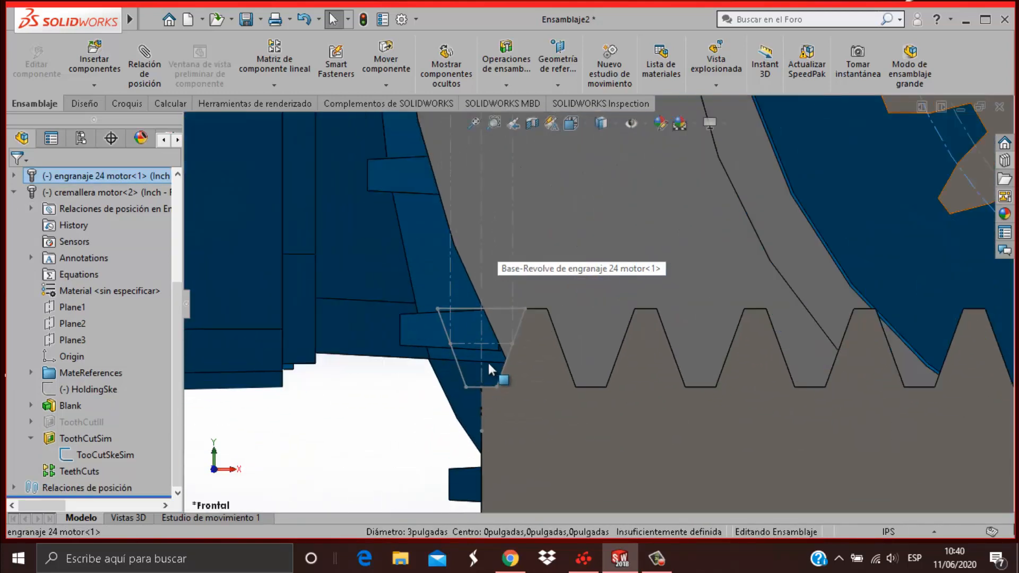
pyautogui.click(472, 342)
pyautogui.scroll(5, 657, 358)
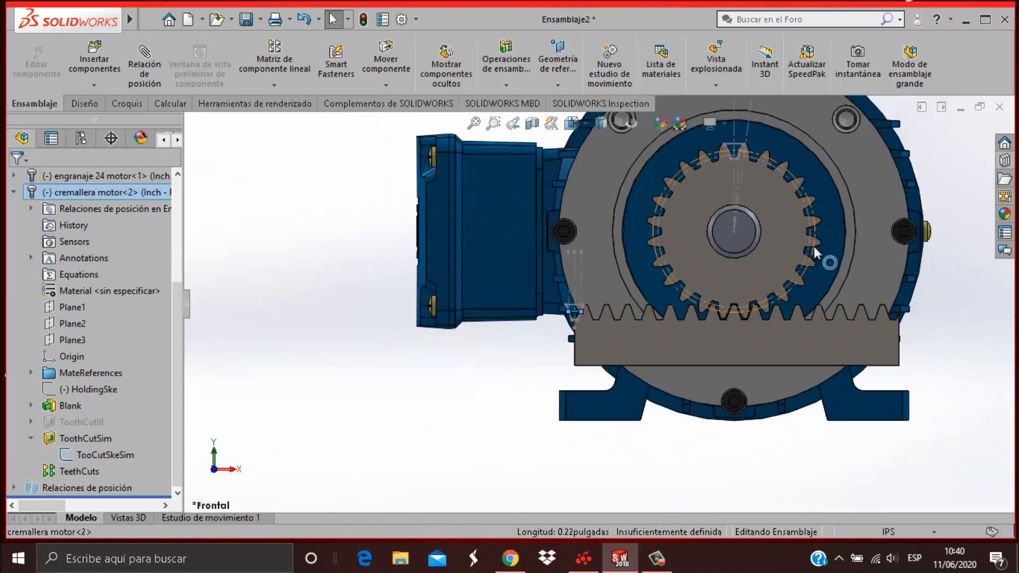
pyautogui.click(813, 246)
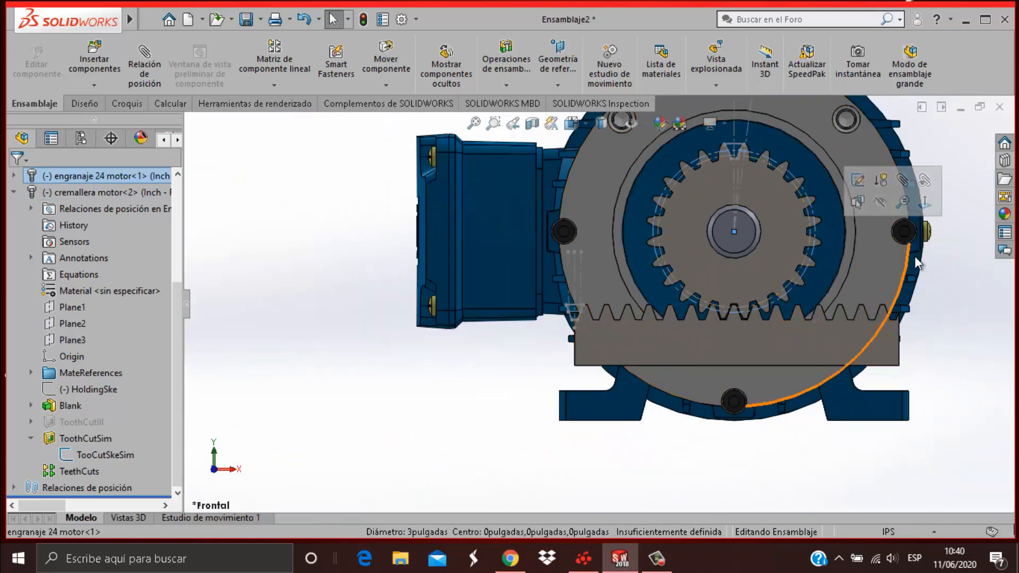
# Step: Examine how the rack teeth engage the gear teeth relative to the gear's construction circles
pyautogui.scroll(-2, 855, 284)
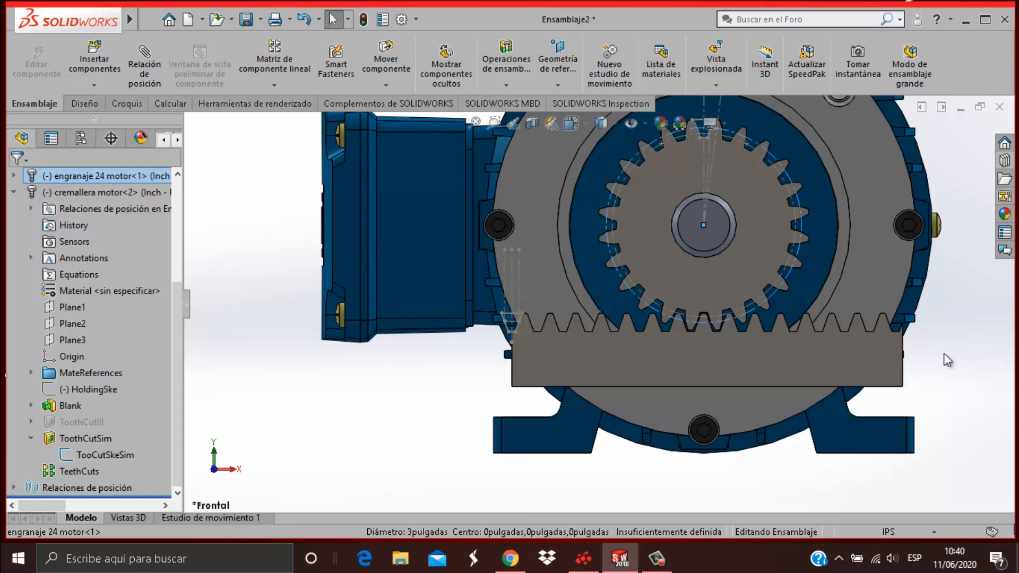
pyautogui.scroll(-8, 711, 318)
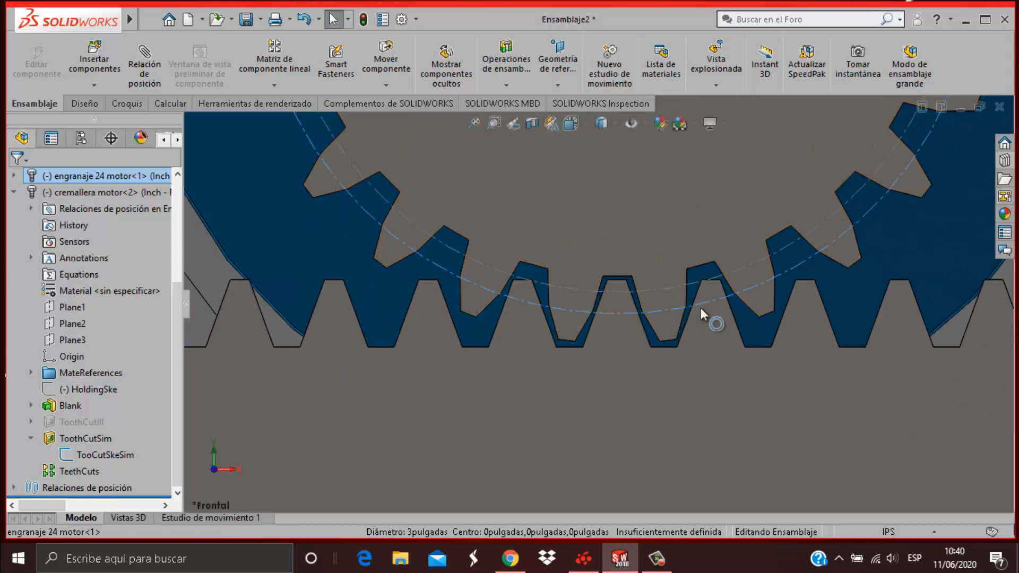
pyautogui.scroll(-3, 551, 279)
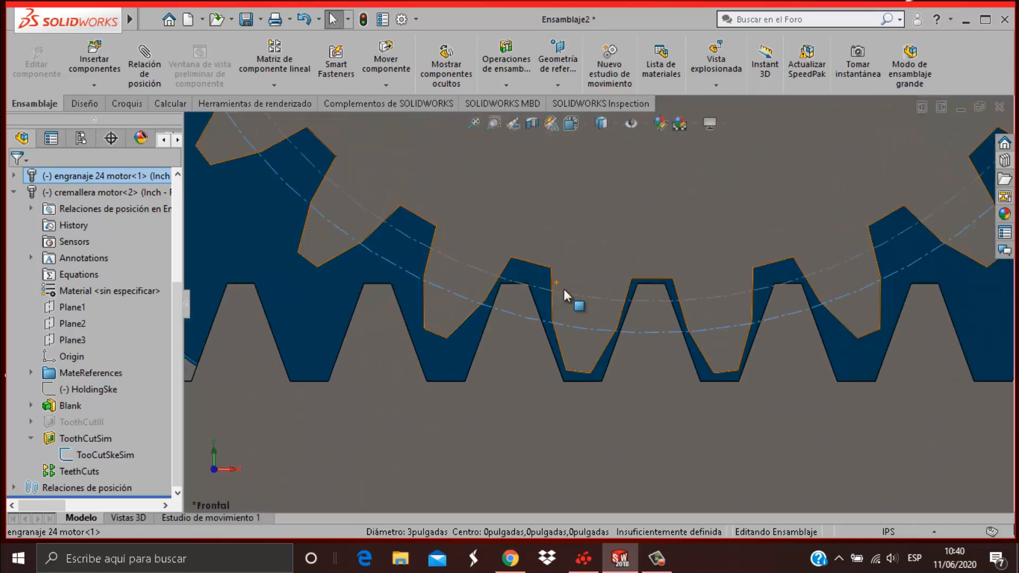
pyautogui.scroll(6, 550, 261)
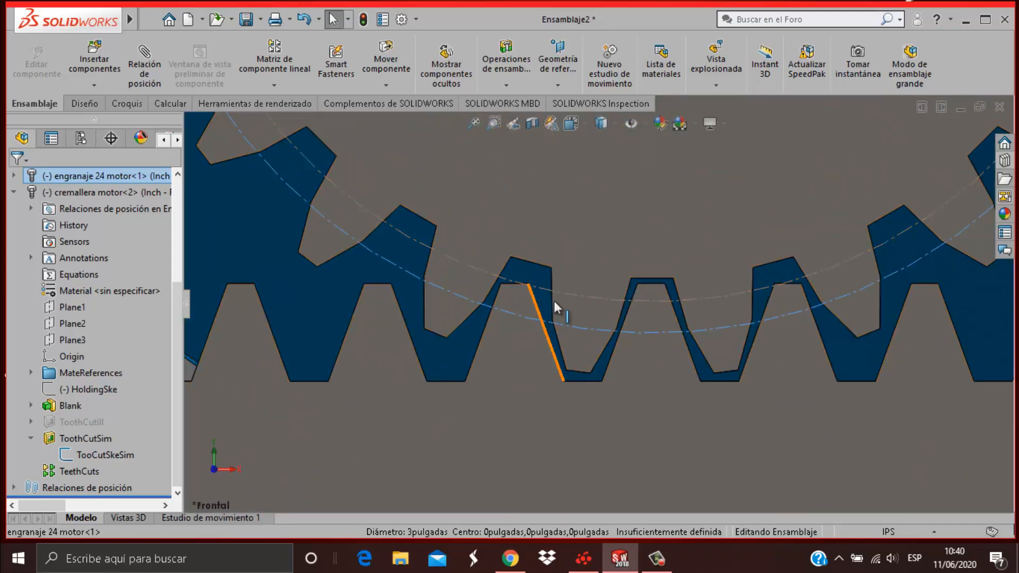
pyautogui.scroll(2, 561, 317)
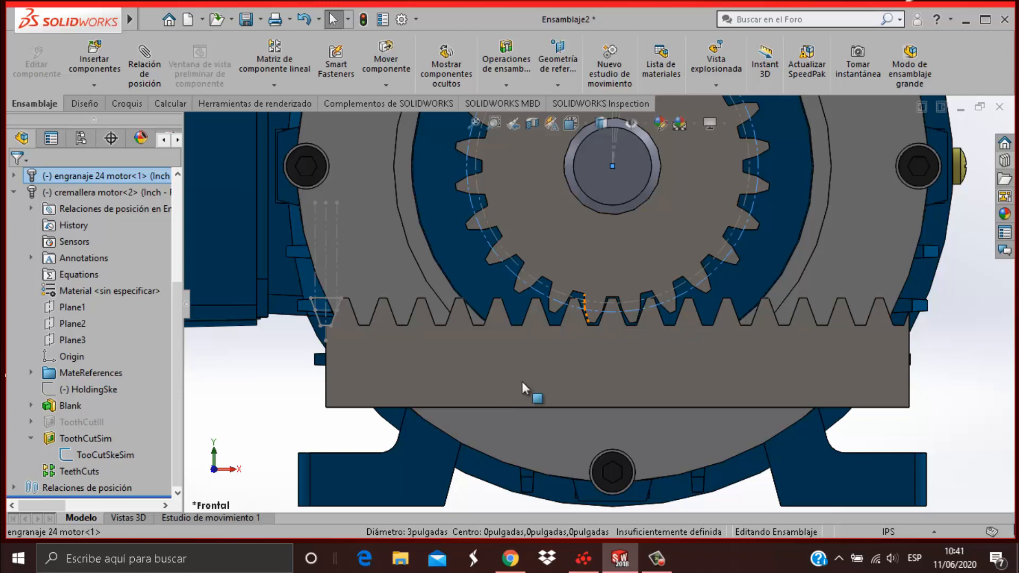
pyautogui.scroll(3, 630, 330)
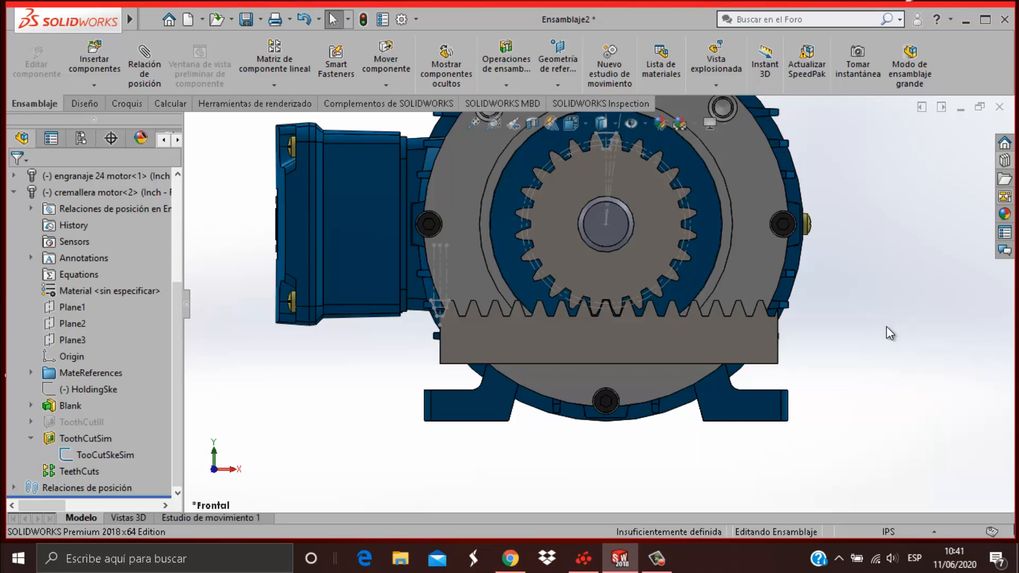
pyautogui.scroll(-2, 708, 196)
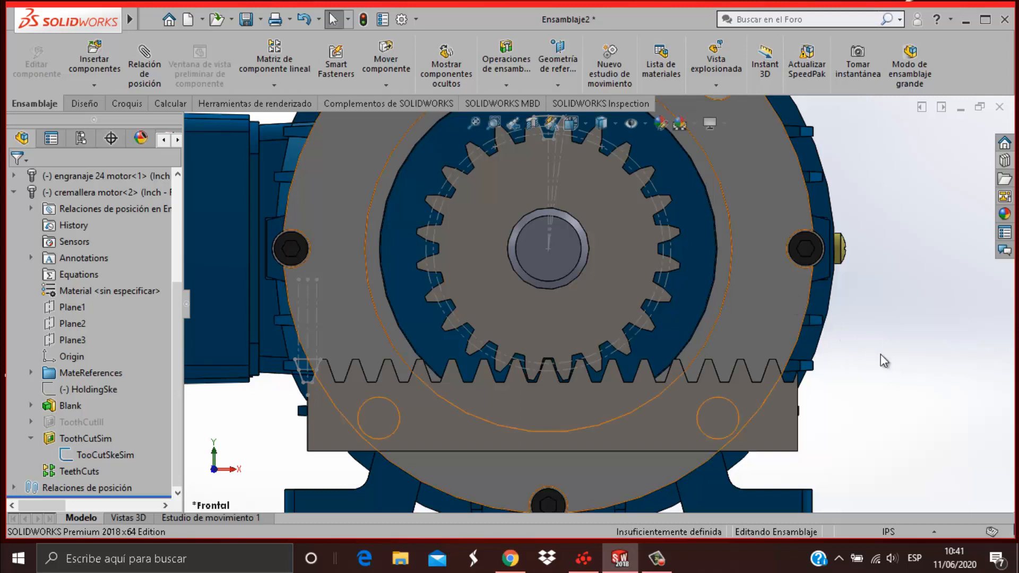
# Step: Switch the document units to MMGS and back to IPS
pyautogui.click(937, 533)
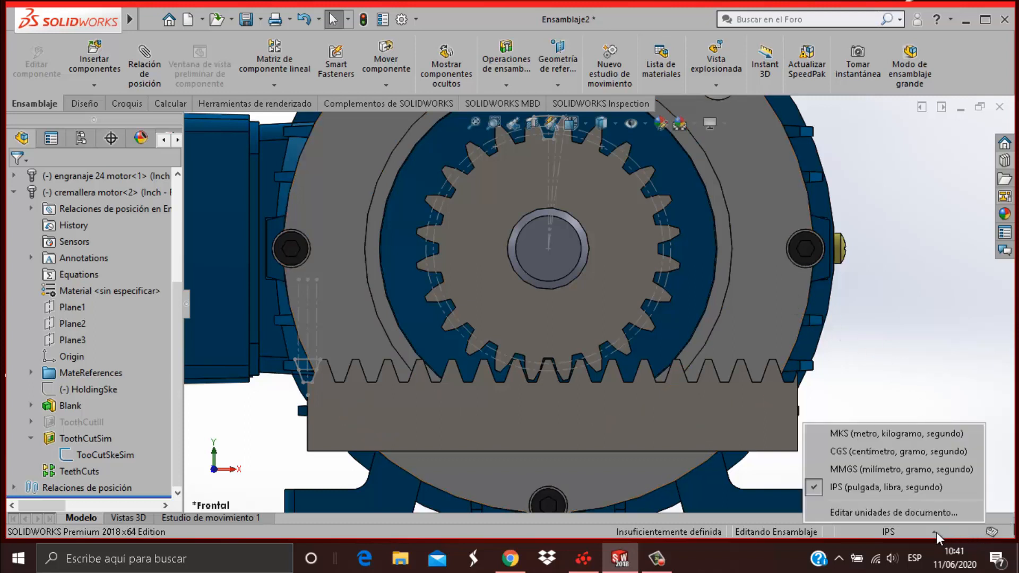
pyautogui.click(903, 462)
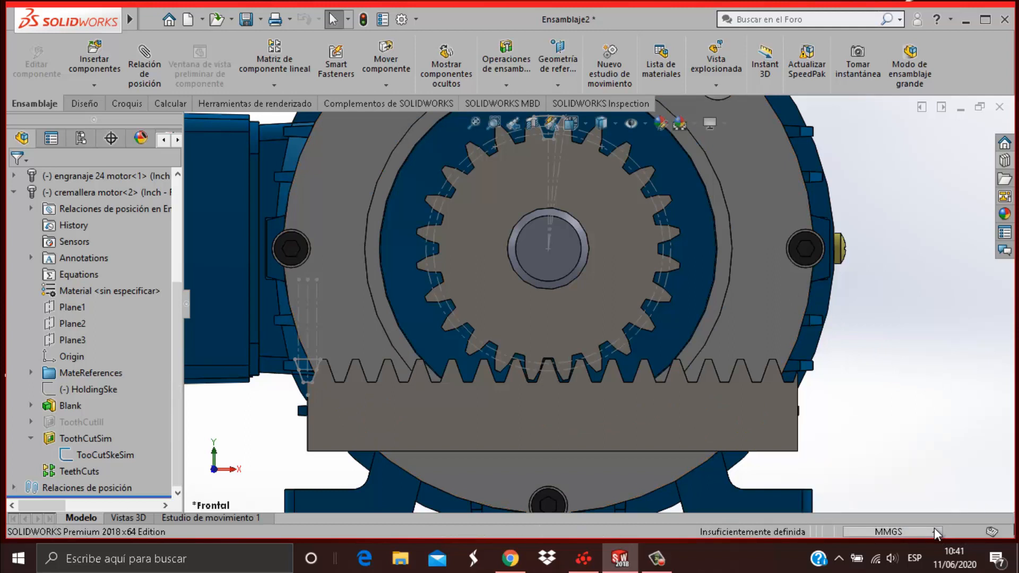
pyautogui.click(934, 528)
pyautogui.click(914, 488)
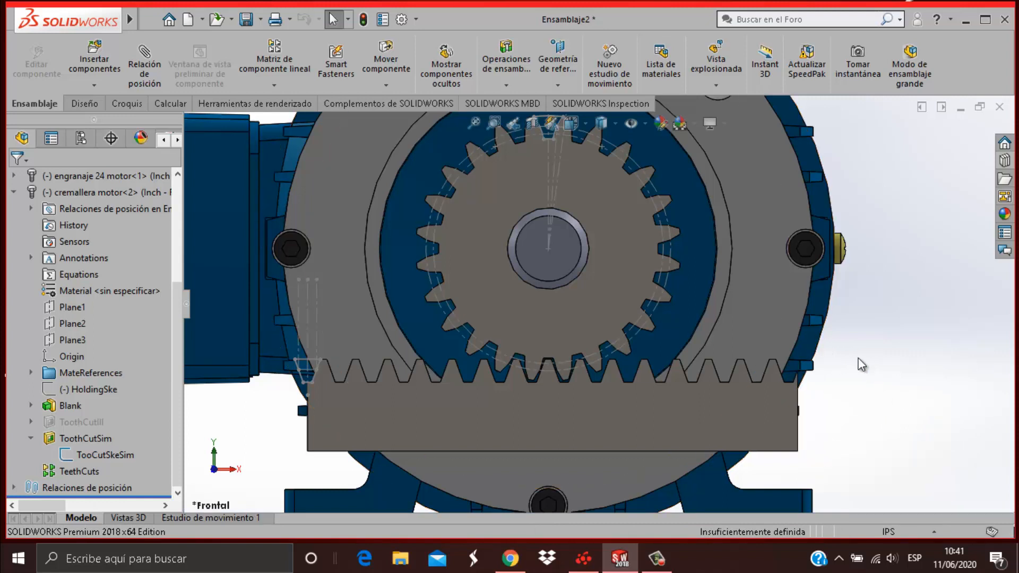
# Step: Measure the diameter of the gear's outer construction circle
pyautogui.click(177, 102)
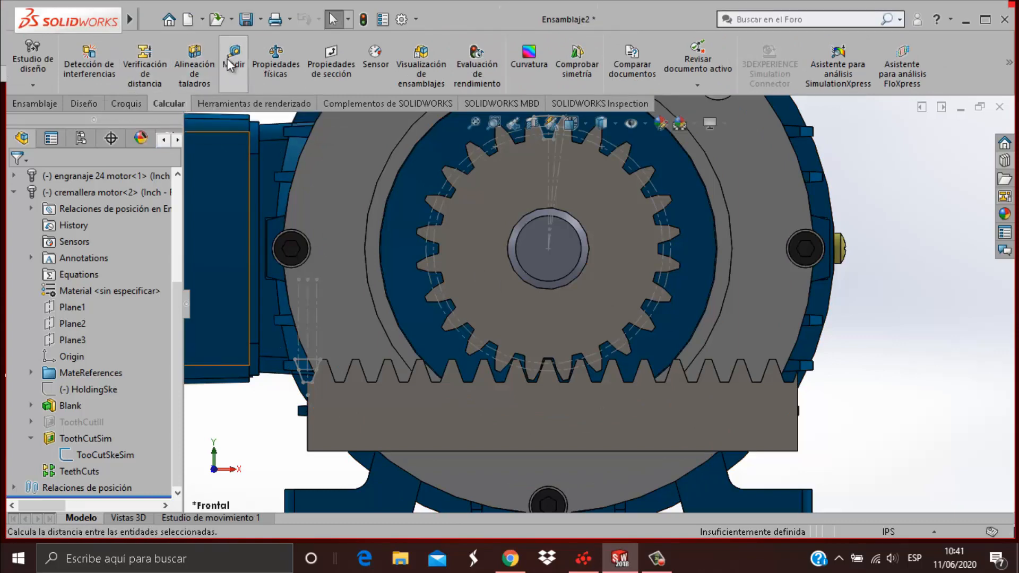
pyautogui.click(227, 58)
pyautogui.scroll(-5, 727, 273)
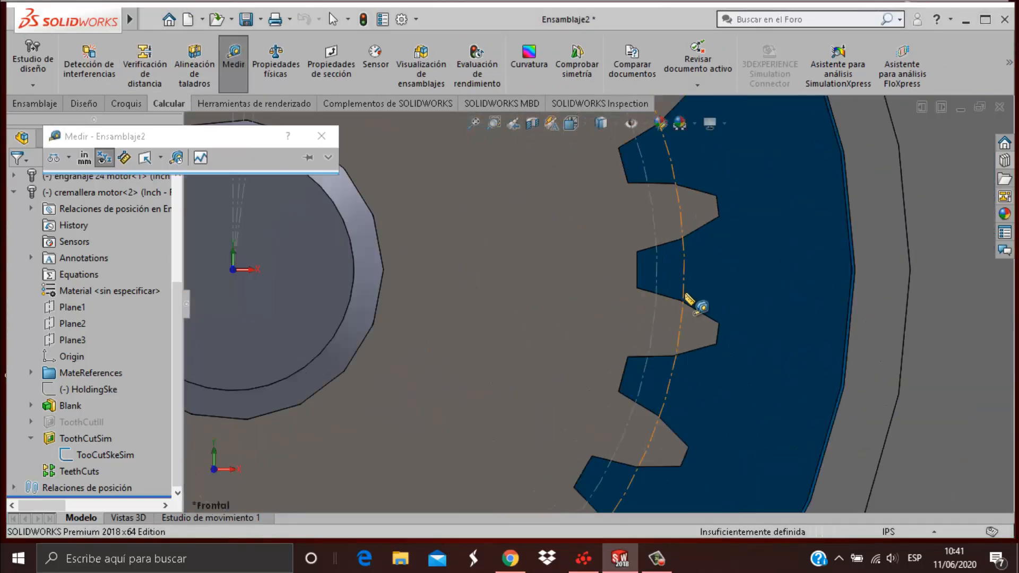
pyautogui.click(685, 294)
pyautogui.scroll(4, 685, 299)
pyautogui.scroll(2, 631, 300)
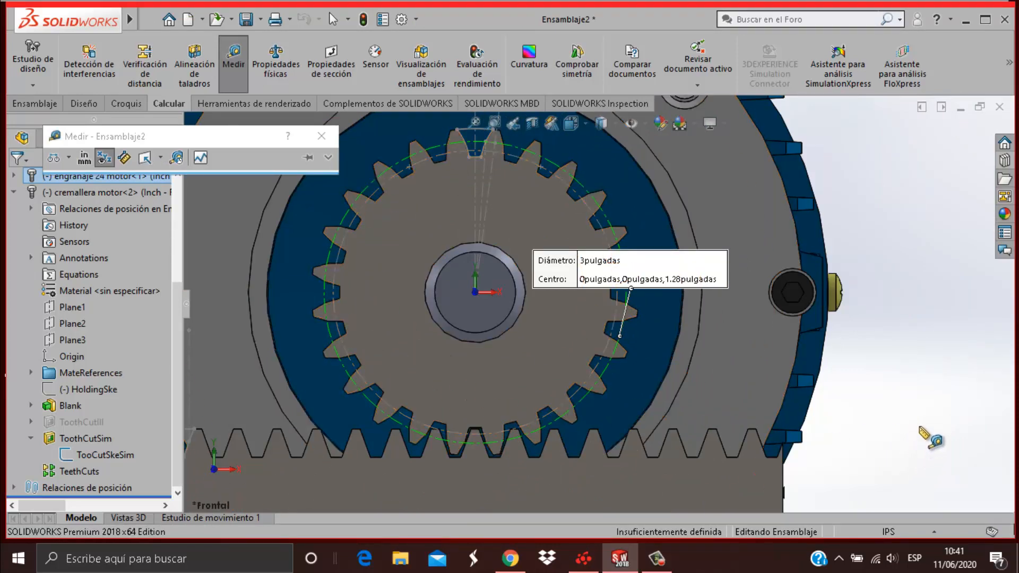
pyautogui.press('Escape')
pyautogui.scroll(3, 911, 431)
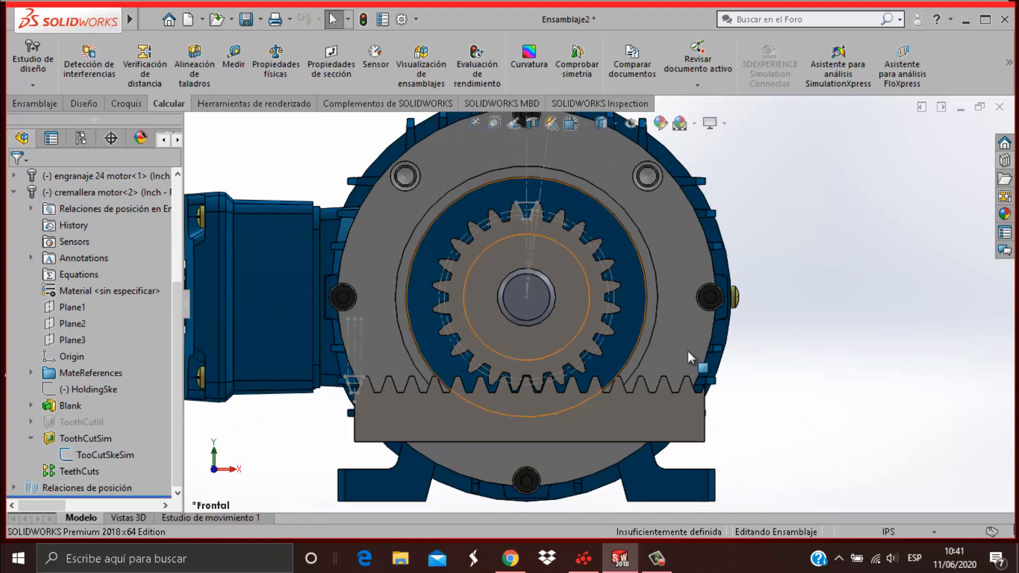
# Step: Compare the horizontal construction line in the rack's first tooth gap with the gear's pitch circle, and clear the selection
pyautogui.scroll(-7, 428, 371)
pyautogui.scroll(4, 702, 407)
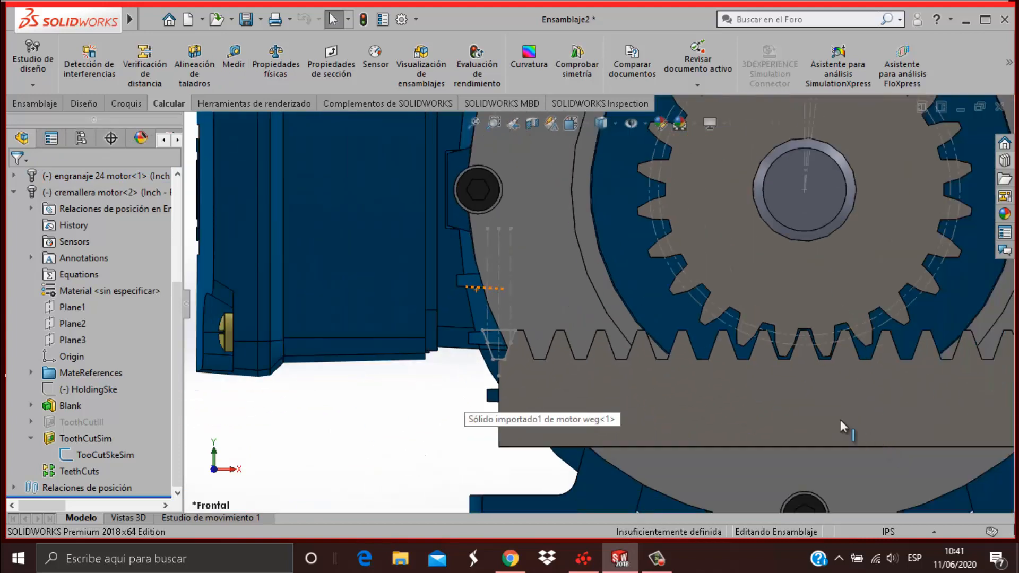
pyautogui.scroll(-10, 590, 352)
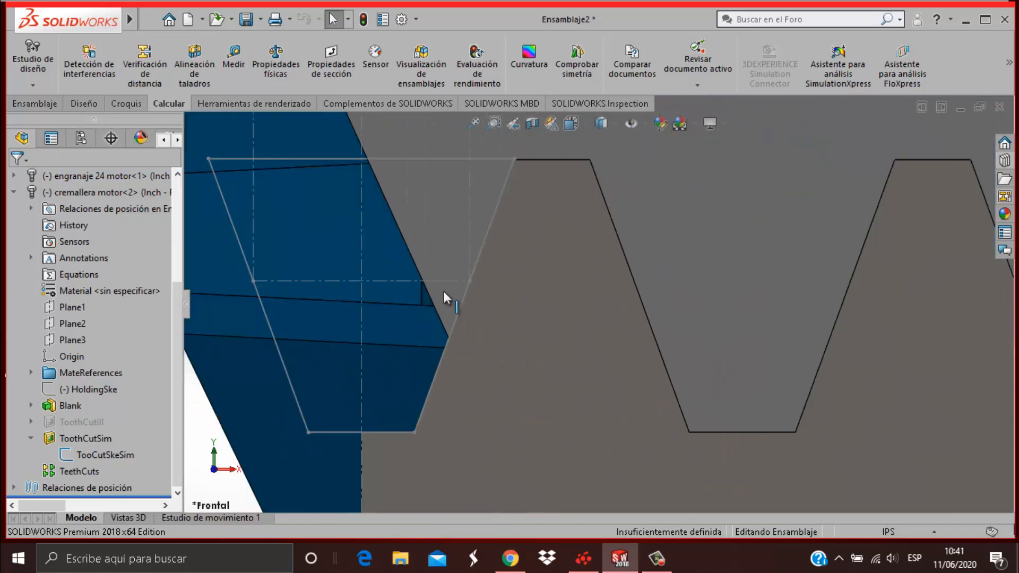
pyautogui.click(441, 281)
pyautogui.scroll(8, 868, 394)
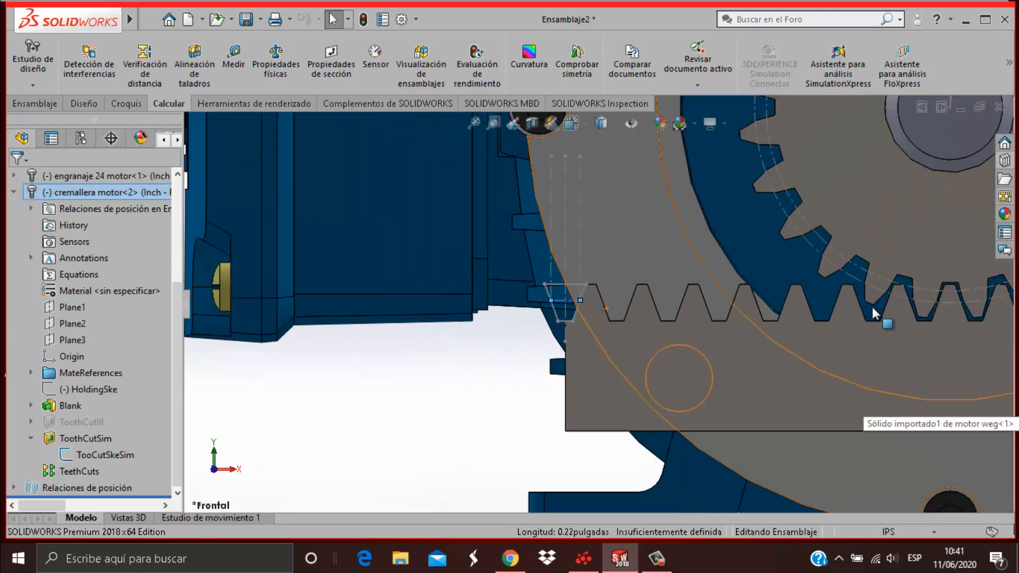
pyautogui.scroll(2, 838, 276)
pyautogui.click(808, 246)
pyautogui.scroll(6, 830, 326)
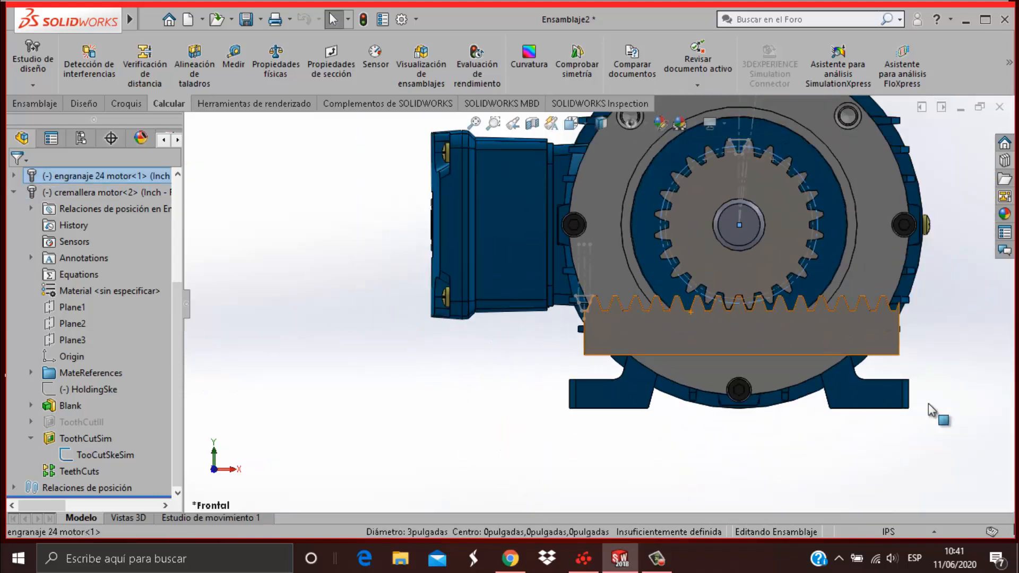
pyautogui.click(989, 399)
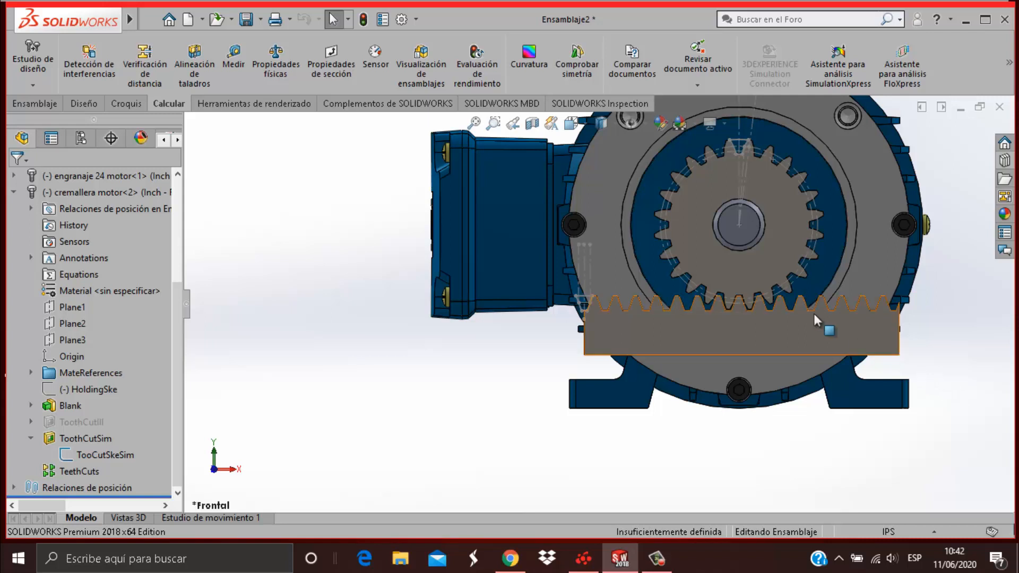
# Step: Move the rack sideways so that its end tooth sketch sits directly below the gear's center, near the lowest gear teeth
pyautogui.moveTo(852, 318); pyautogui.dragTo(965, 310)
pyautogui.scroll(-3, 756, 326)
pyautogui.moveTo(756, 325); pyautogui.dragTo(871, 344)
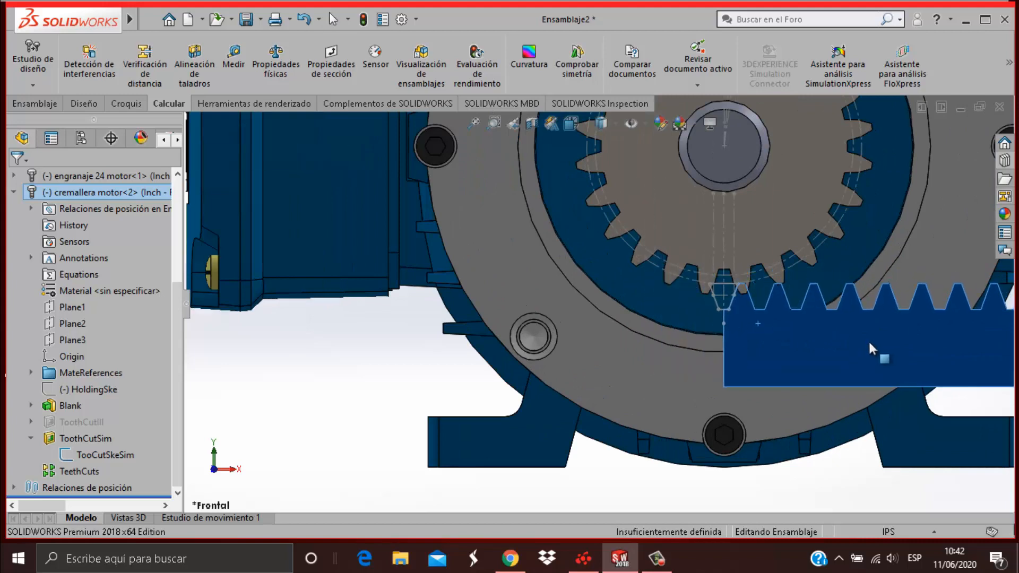
pyautogui.scroll(-6, 653, 271)
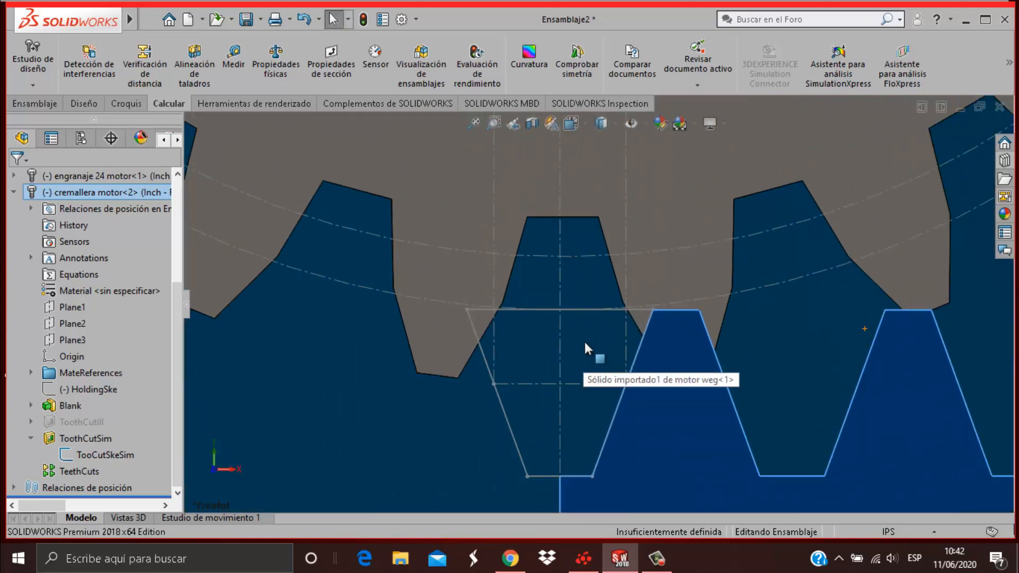
pyautogui.click(656, 423)
pyautogui.moveTo(653, 389); pyautogui.dragTo(639, 317)
pyautogui.scroll(3, 642, 361)
pyautogui.scroll(3, 644, 398)
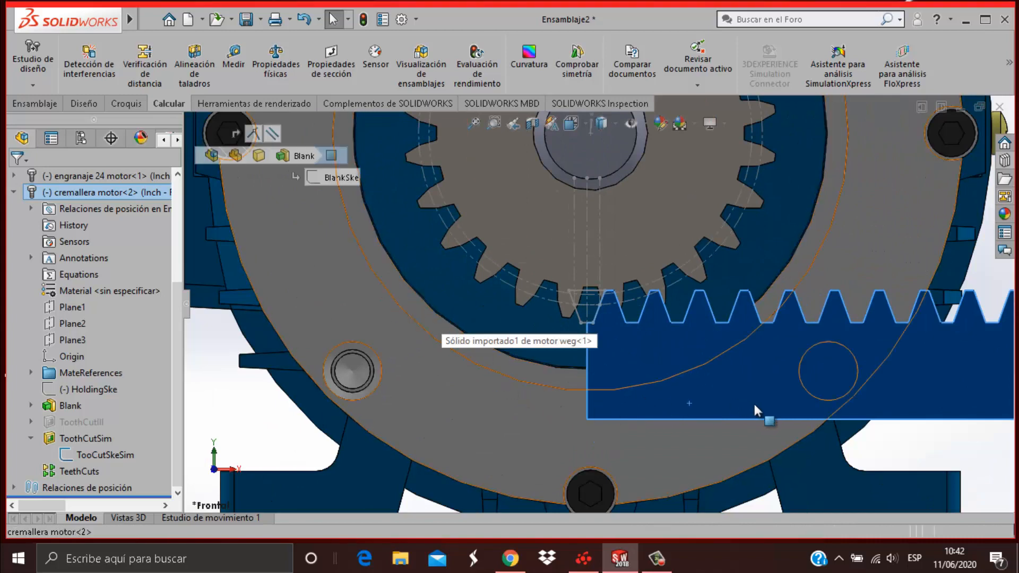
pyautogui.scroll(2, 807, 413)
pyautogui.scroll(2, 854, 427)
pyautogui.scroll(-4, 682, 332)
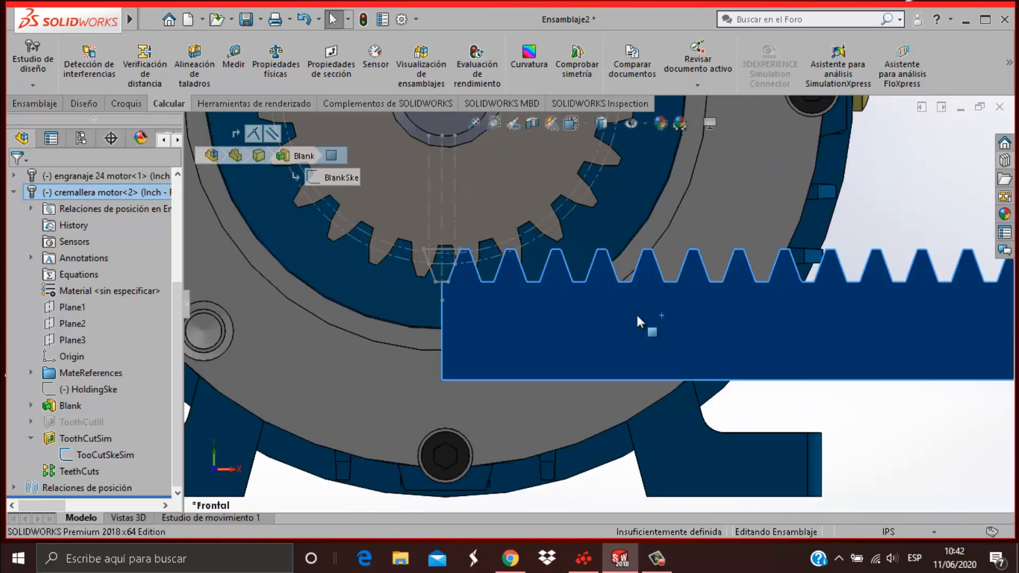
pyautogui.moveTo(620, 335); pyautogui.dragTo(621, 336)
pyautogui.scroll(3, 597, 313)
pyautogui.scroll(-3, 523, 181)
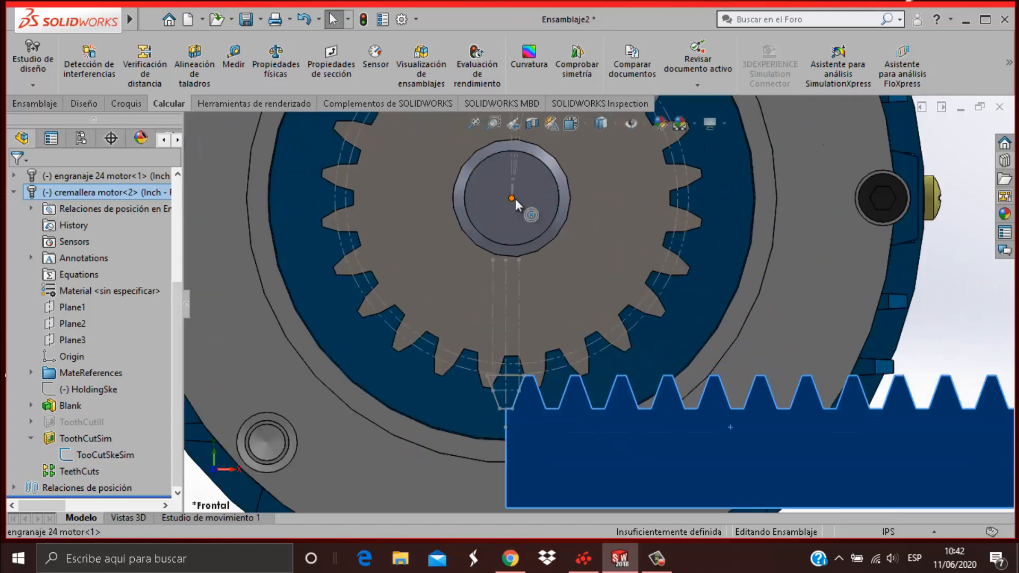
pyautogui.click(514, 199)
pyautogui.scroll(-3, 518, 383)
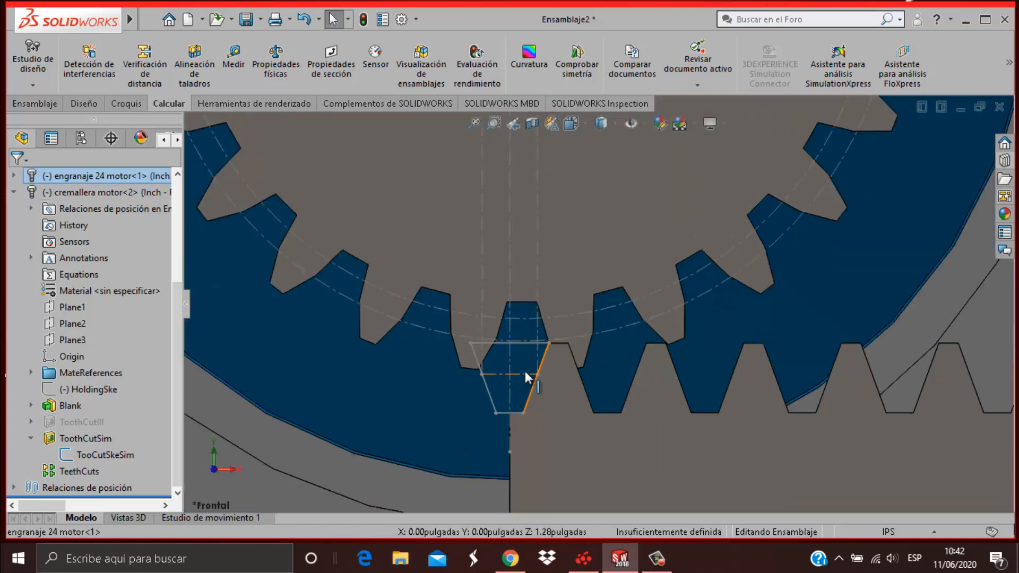
pyautogui.keyDown('ctrl'); pyautogui.click(525, 373); pyautogui.keyUp('ctrl')
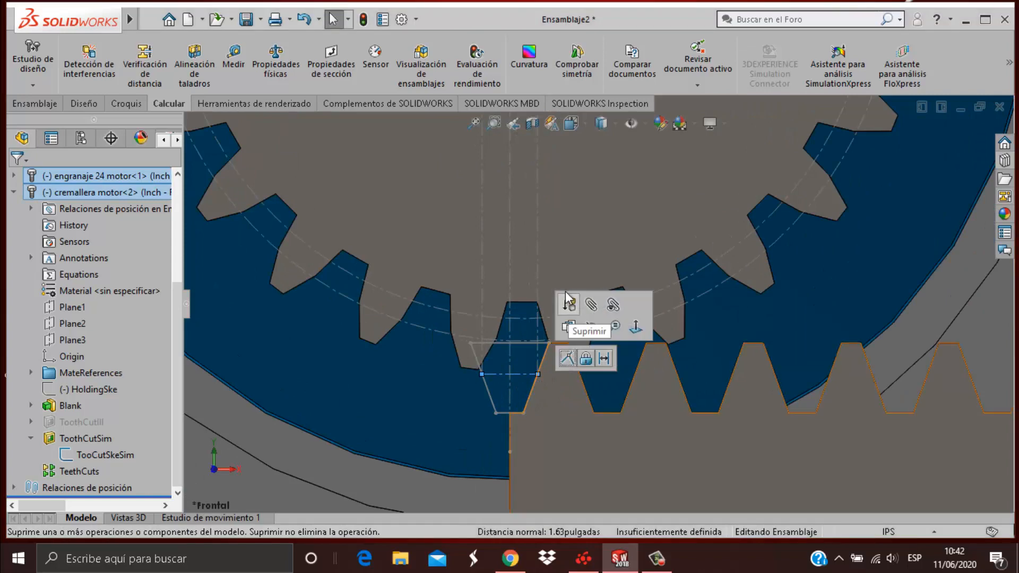
pyautogui.scroll(5, 572, 209)
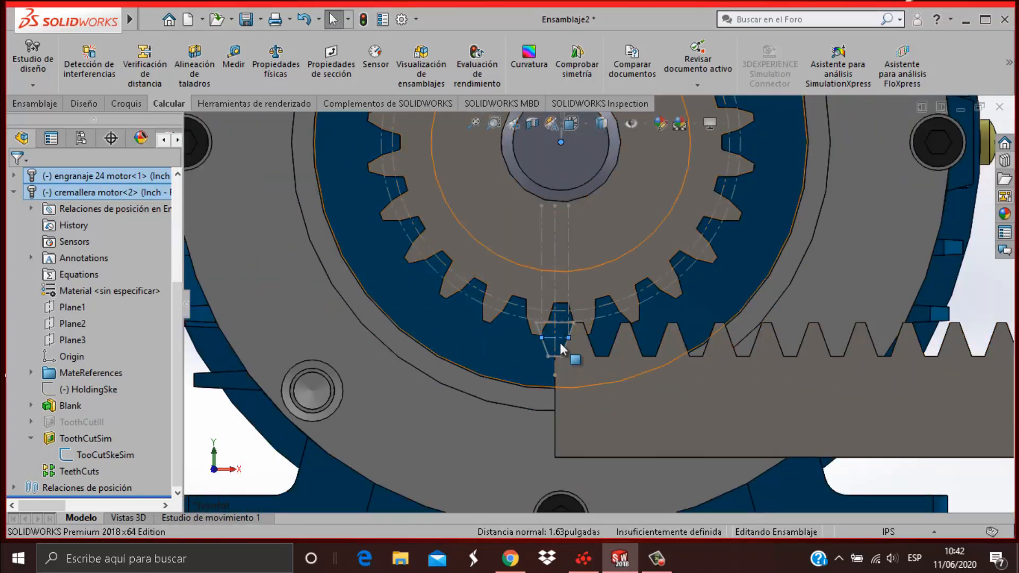
pyautogui.press('z')
pyautogui.click(944, 282)
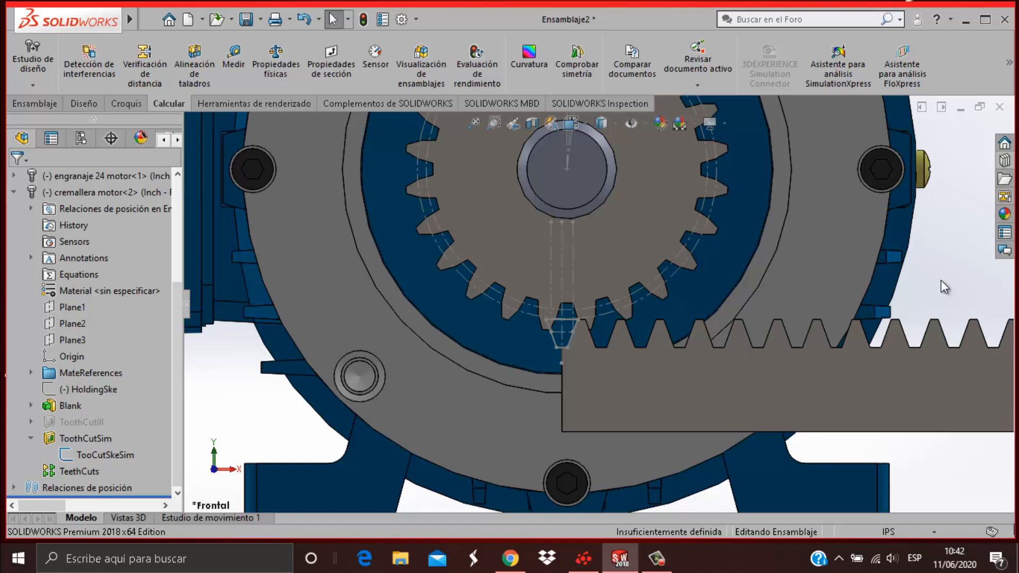
# Step: Add a 1.5-inch distance mate between the gear's center point and the horizontal construction line in the rack's first tooth gap
pyautogui.click(566, 169)
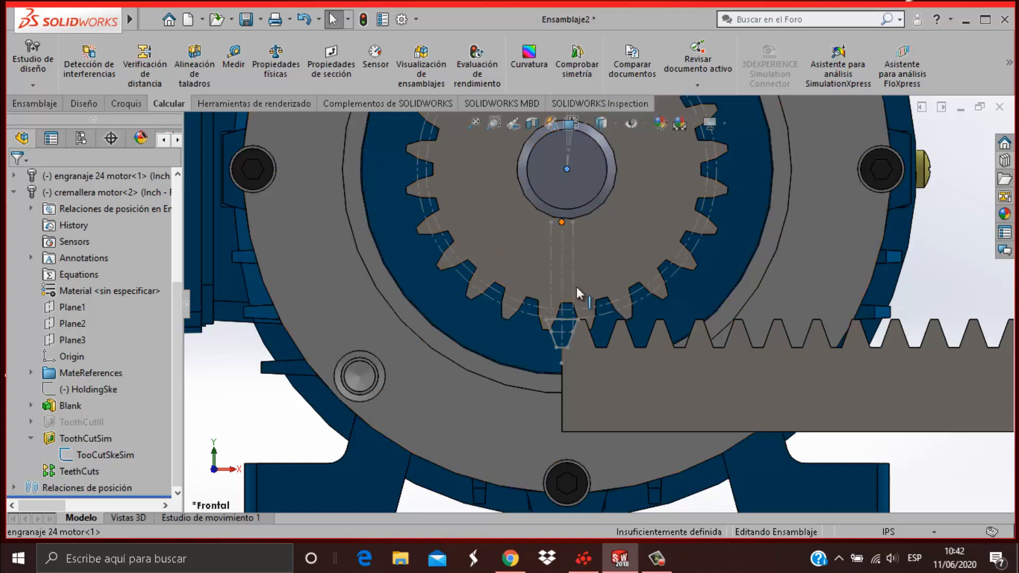
pyautogui.keyDown('ctrl'); pyautogui.click(567, 330); pyautogui.keyUp('ctrl')
pyautogui.click(646, 317)
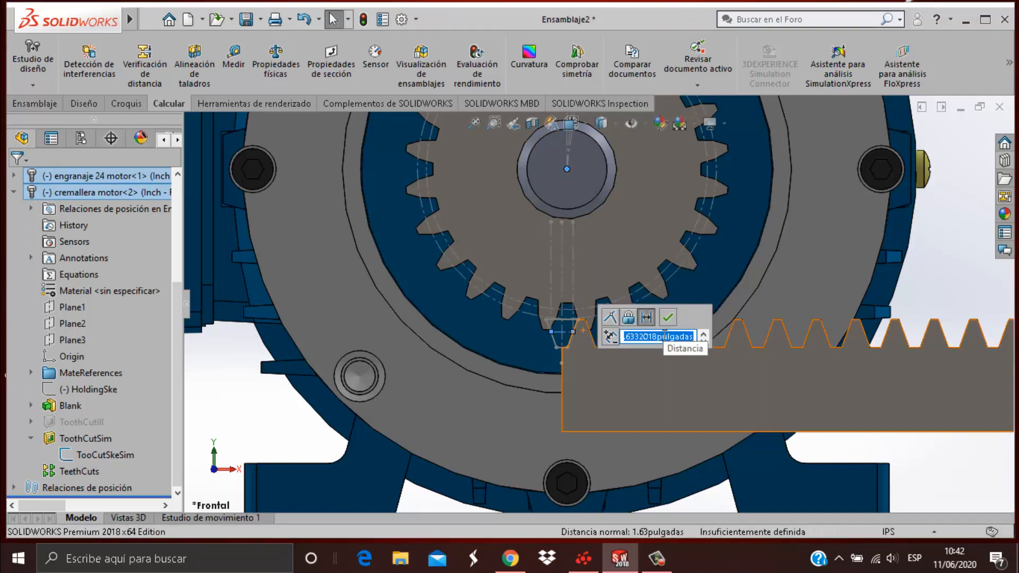
pyautogui.write('1')
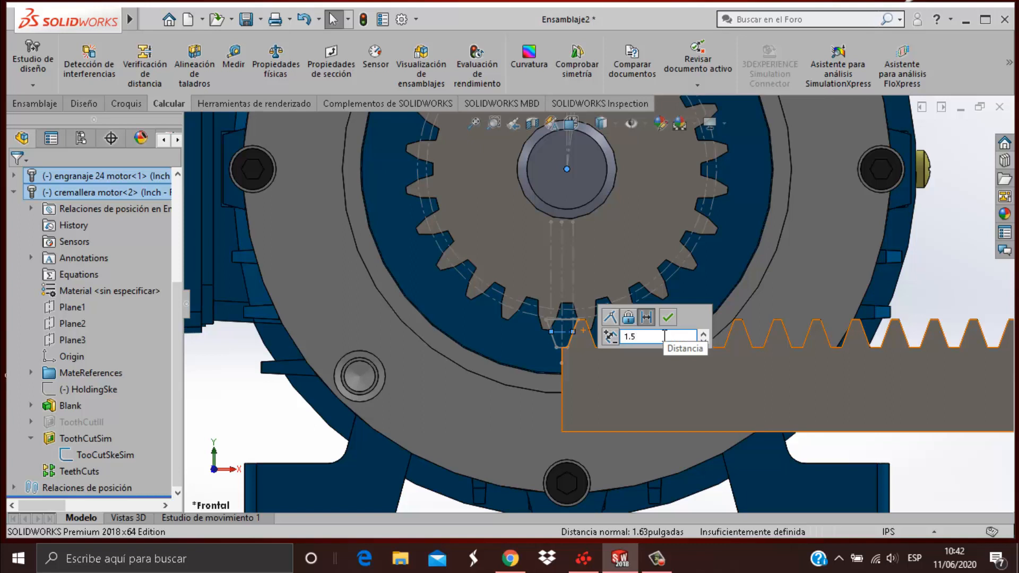
pyautogui.write('.5')
pyautogui.press('Return')
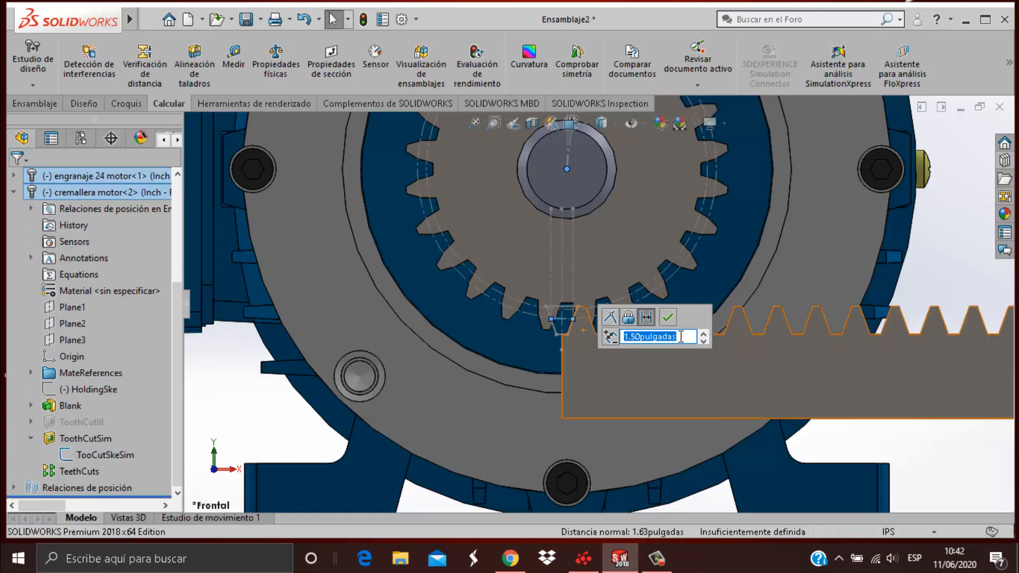
pyautogui.click(669, 318)
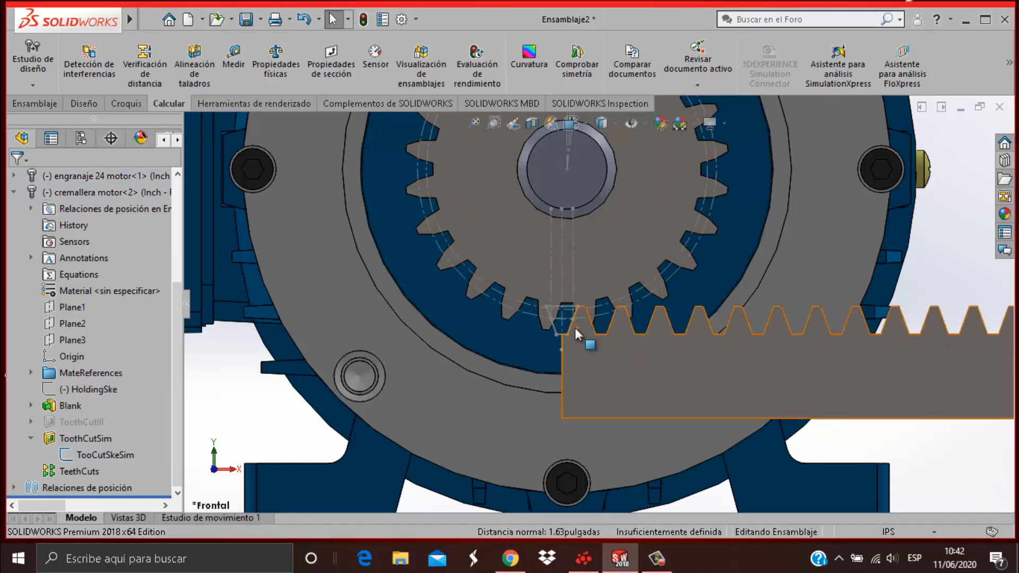
# Step: Slide the rack sideways along its length so that its toothed section runs beneath the gear
pyautogui.scroll(-10, 576, 326)
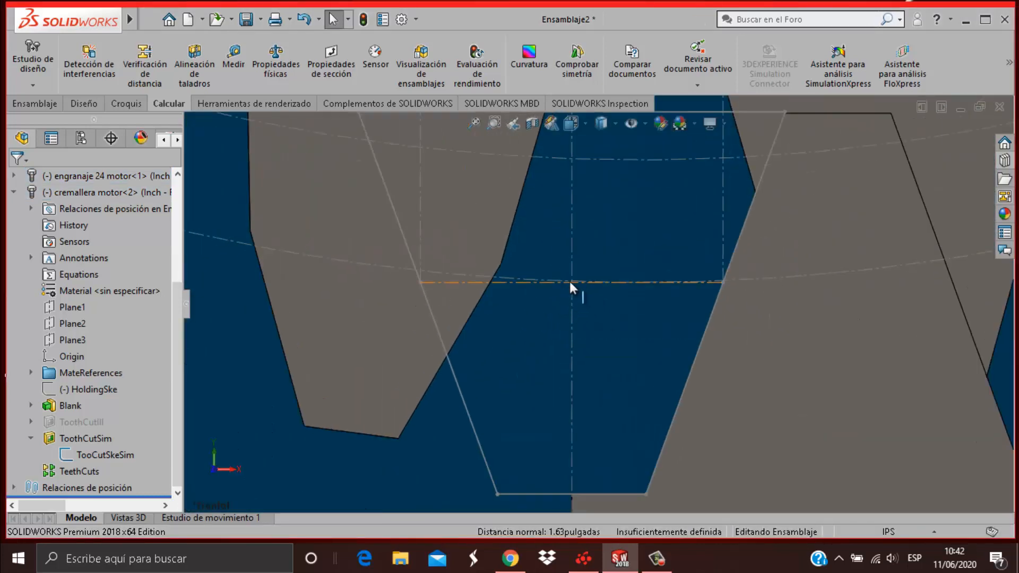
pyautogui.moveTo(769, 343)
pyautogui.mouseDown()
pyautogui.moveTo(912, 386)
pyautogui.moveTo(670, 364)
pyautogui.mouseUp()
pyautogui.scroll(-5, 689, 365)
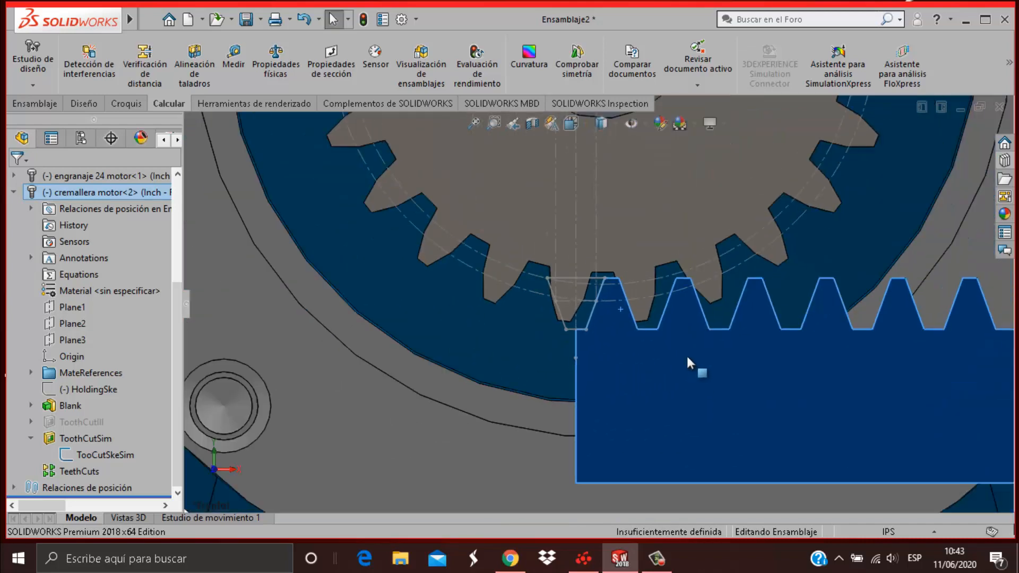
pyautogui.moveTo(780, 364); pyautogui.dragTo(497, 377)
pyautogui.click(712, 236)
pyautogui.scroll(5, 737, 314)
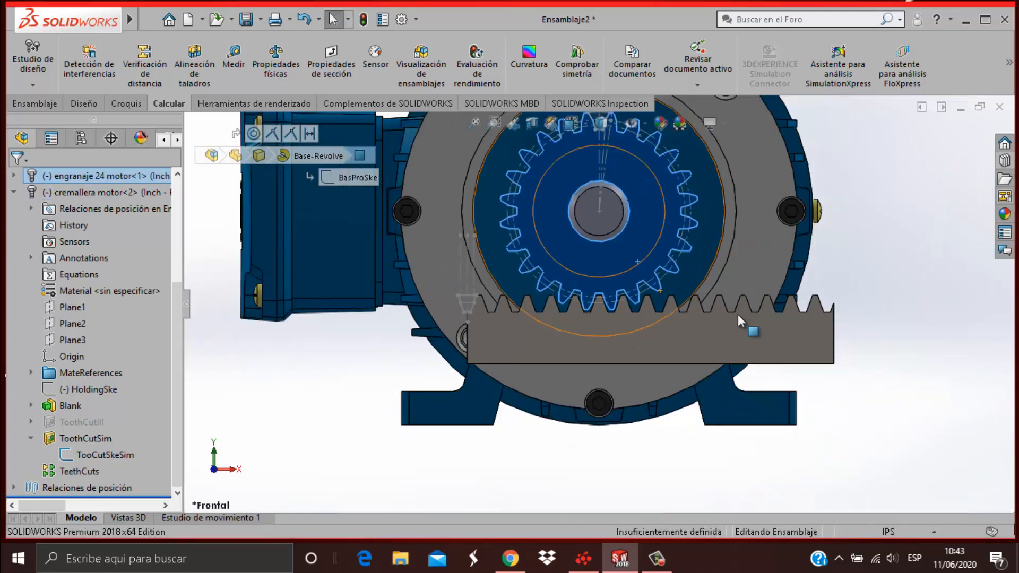
# Step: Fine-tune the rack's sideways position so that its teeth sit centered in the gear's lowest tooth gaps
pyautogui.click(656, 327)
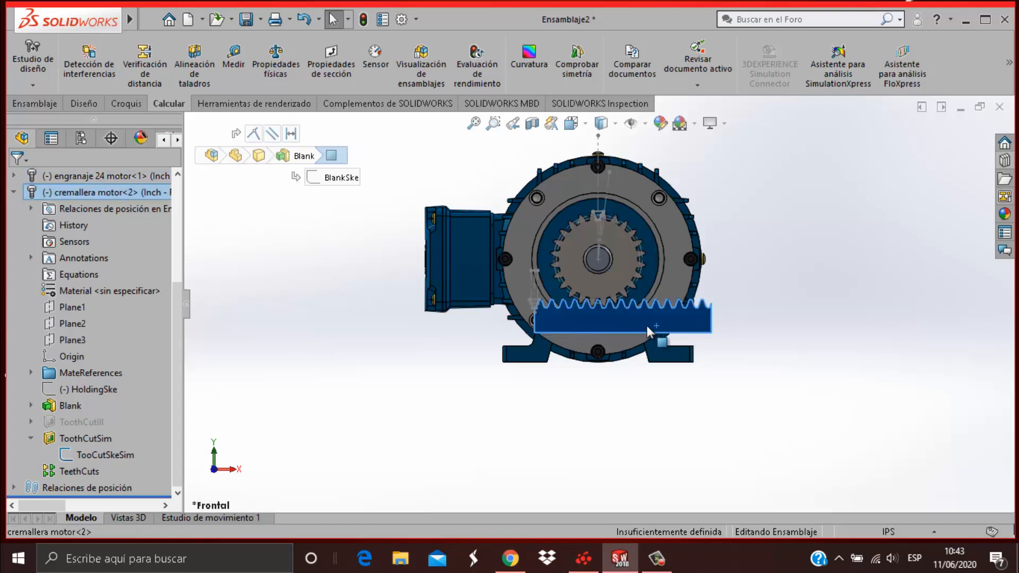
pyautogui.moveTo(646, 325); pyautogui.dragTo(620, 322)
pyautogui.scroll(-7, 614, 306)
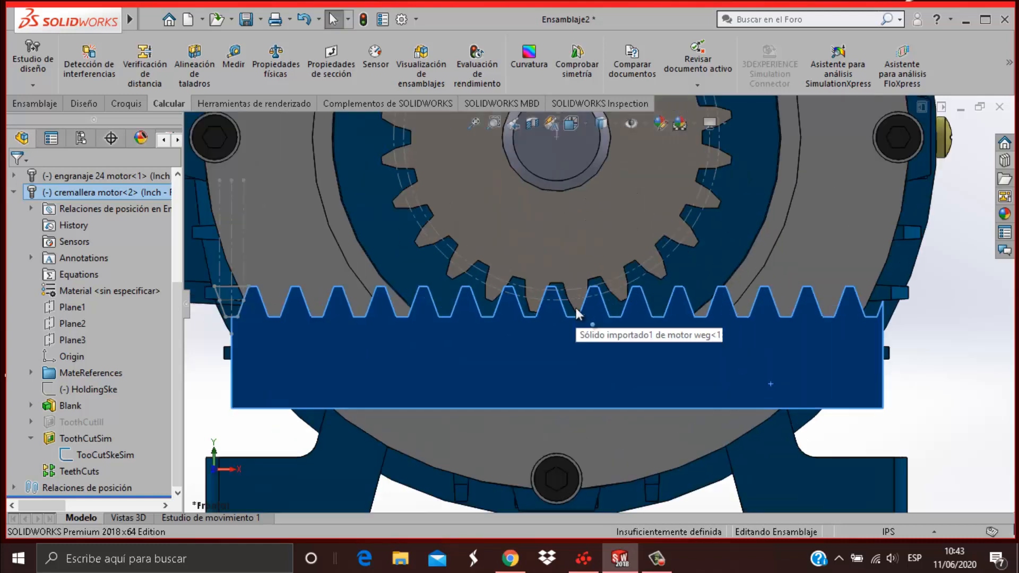
pyautogui.scroll(-3, 573, 311)
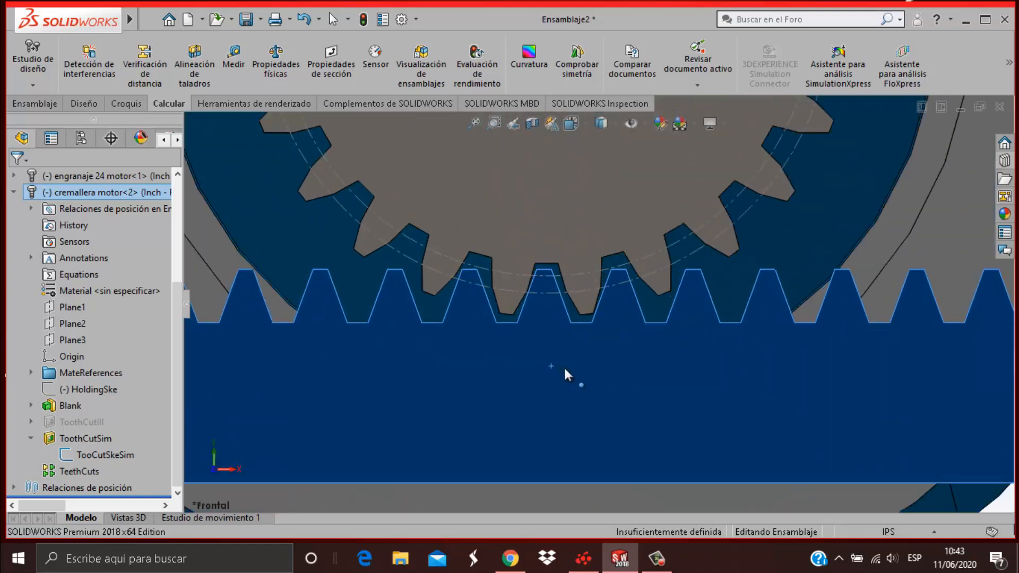
pyautogui.moveTo(564, 368); pyautogui.dragTo(566, 368)
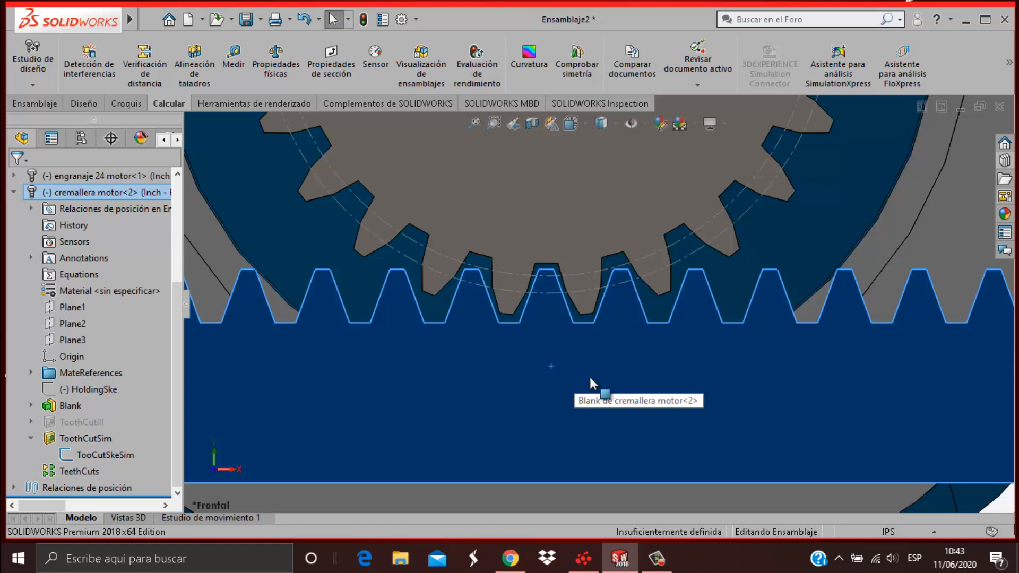
# Step: Examine how the rack teeth mesh with the gear teeth around the pitch circle, and clear the selection
pyautogui.scroll(6, 629, 365)
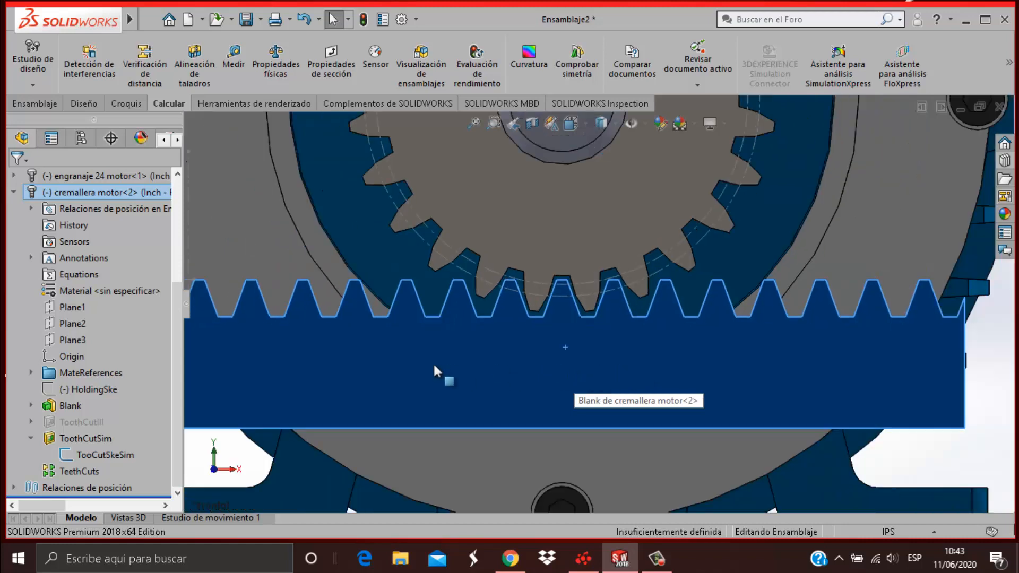
pyautogui.scroll(-7, 583, 298)
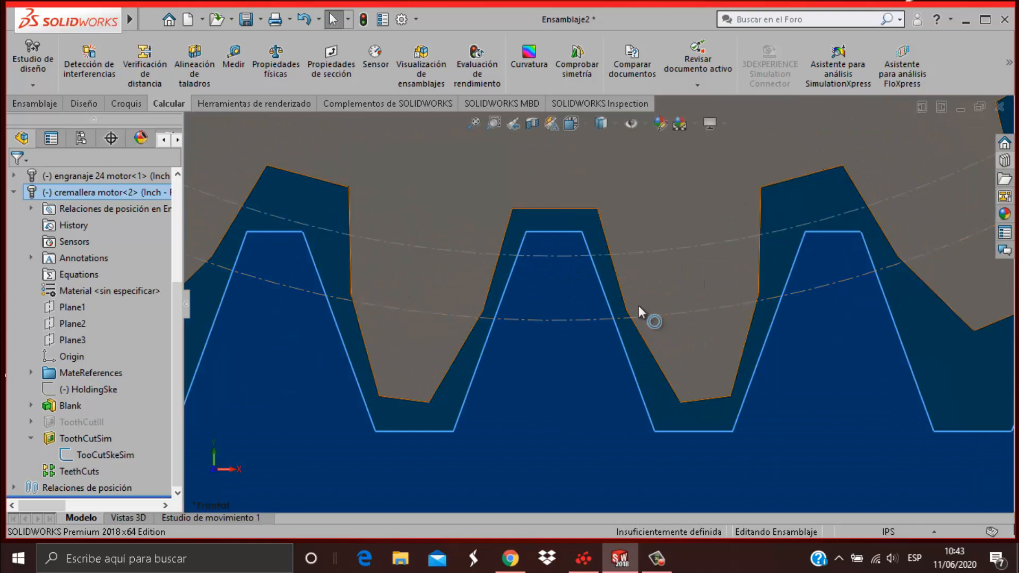
pyautogui.scroll(3, 843, 361)
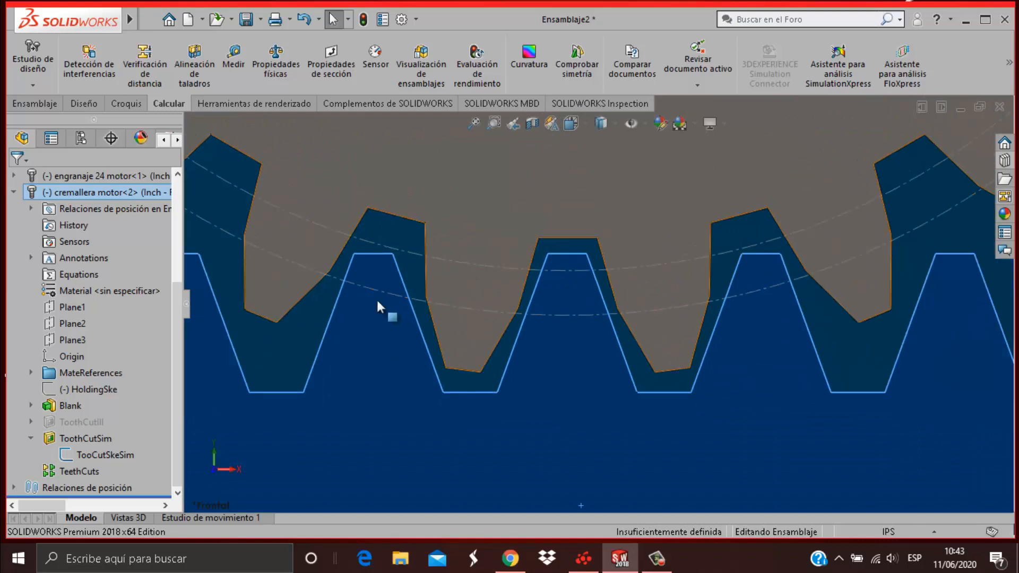
pyautogui.scroll(-2, 376, 298)
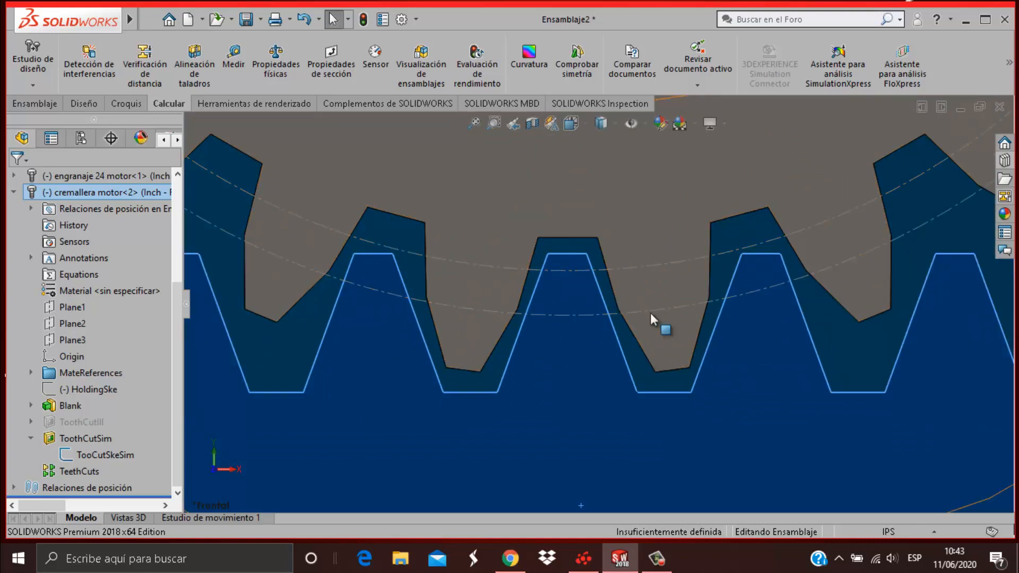
pyautogui.scroll(5, 658, 318)
pyautogui.click(969, 398)
pyautogui.scroll(1, 969, 398)
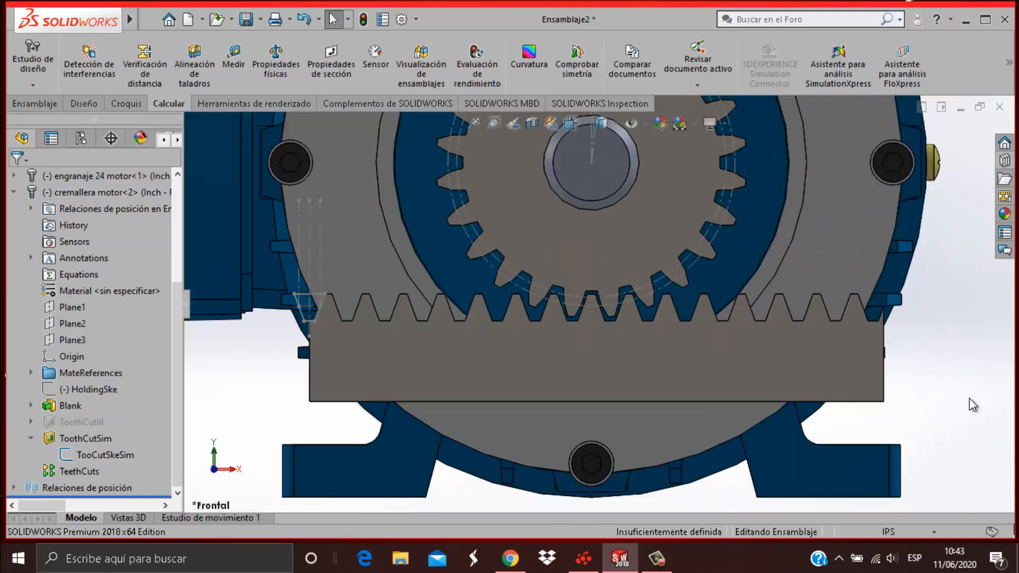
pyautogui.scroll(2, 958, 406)
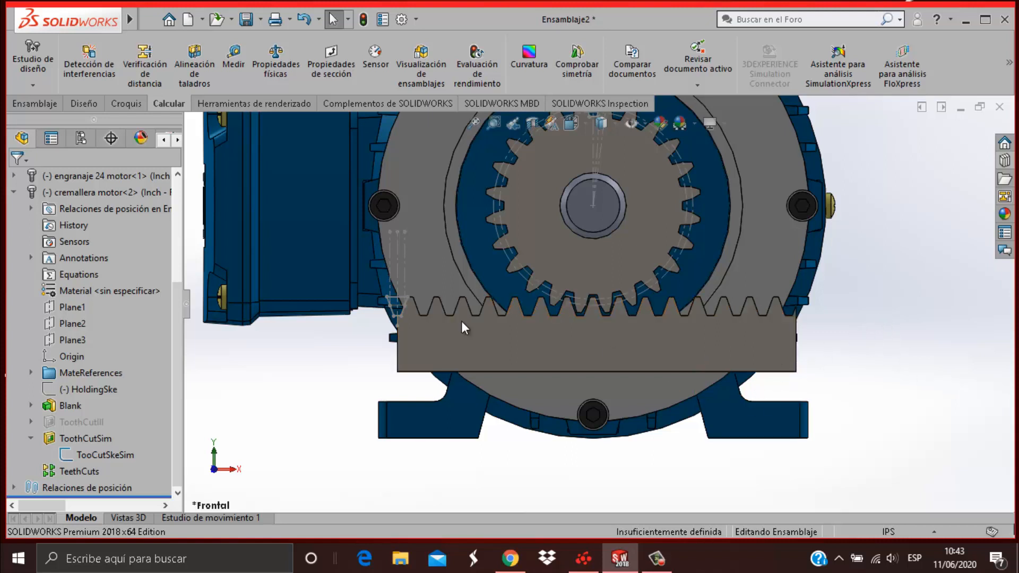
pyautogui.click(1003, 456)
# Step: Measure the distance between the rack's bottom edge and the bottom edge of the motor's foot
pyautogui.click(234, 62)
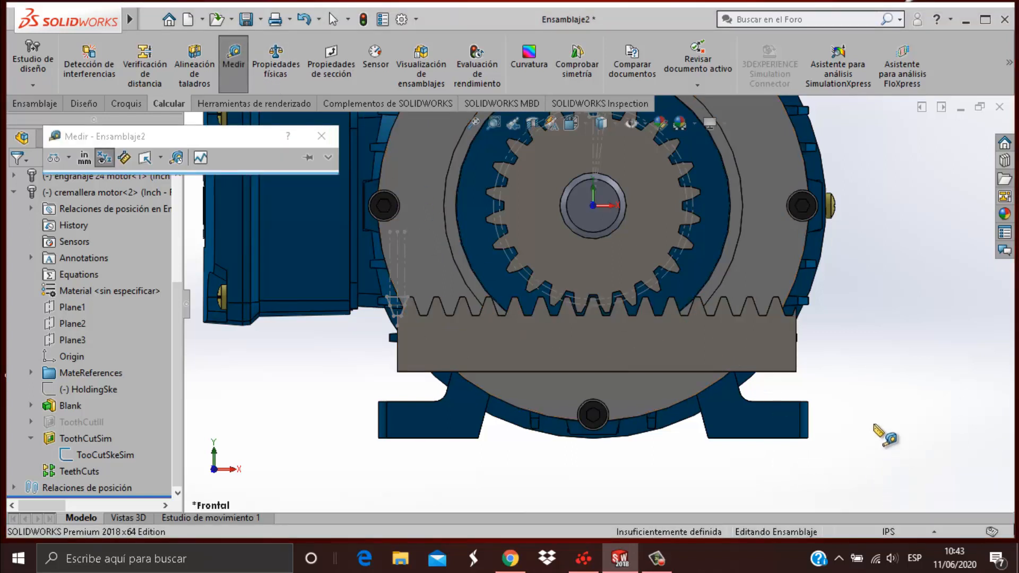
pyautogui.click(775, 371)
pyautogui.click(772, 439)
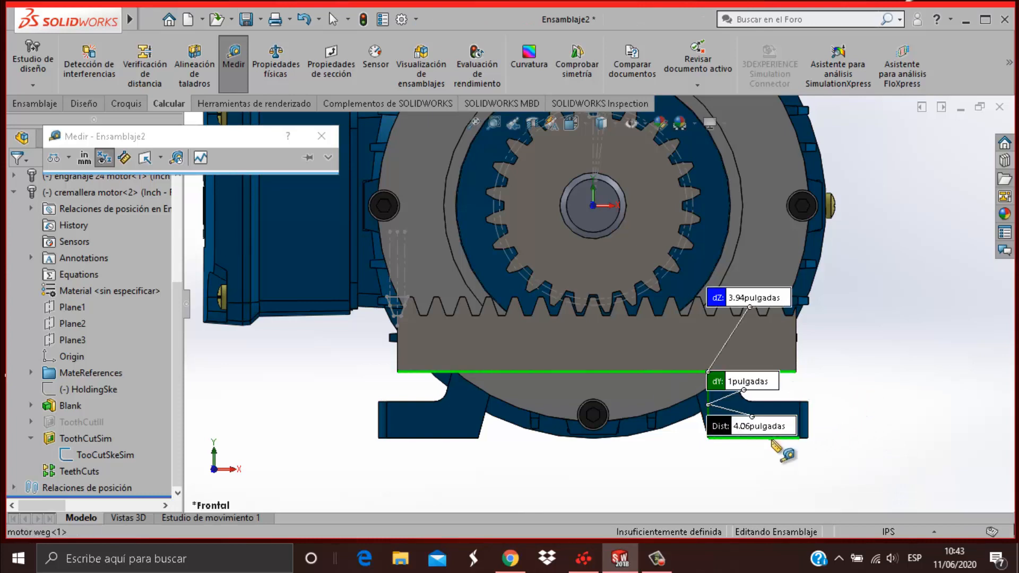
pyautogui.scroll(-2, 753, 419)
pyautogui.scroll(-6, 694, 407)
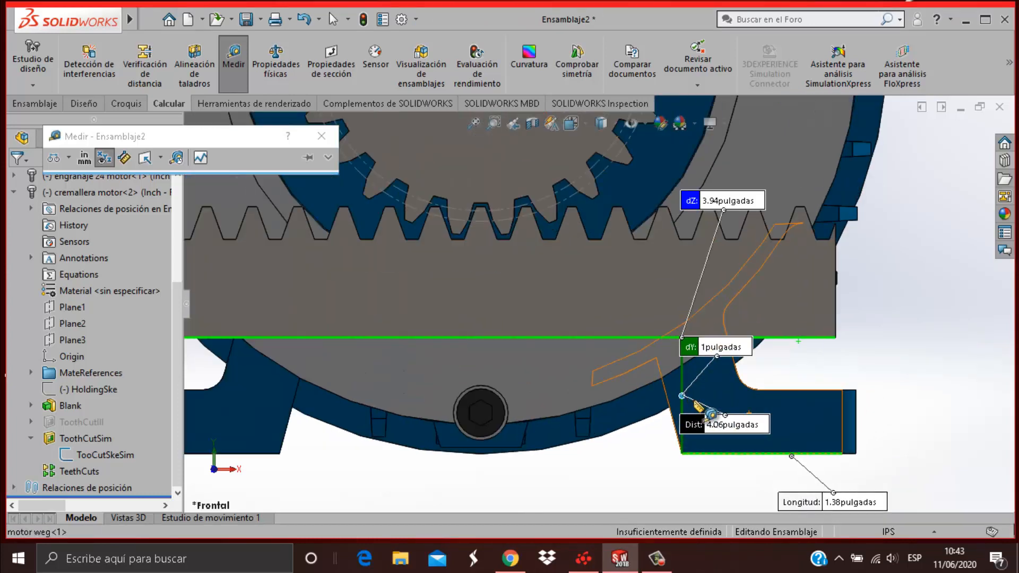
pyautogui.scroll(3, 646, 379)
pyautogui.scroll(3, 646, 382)
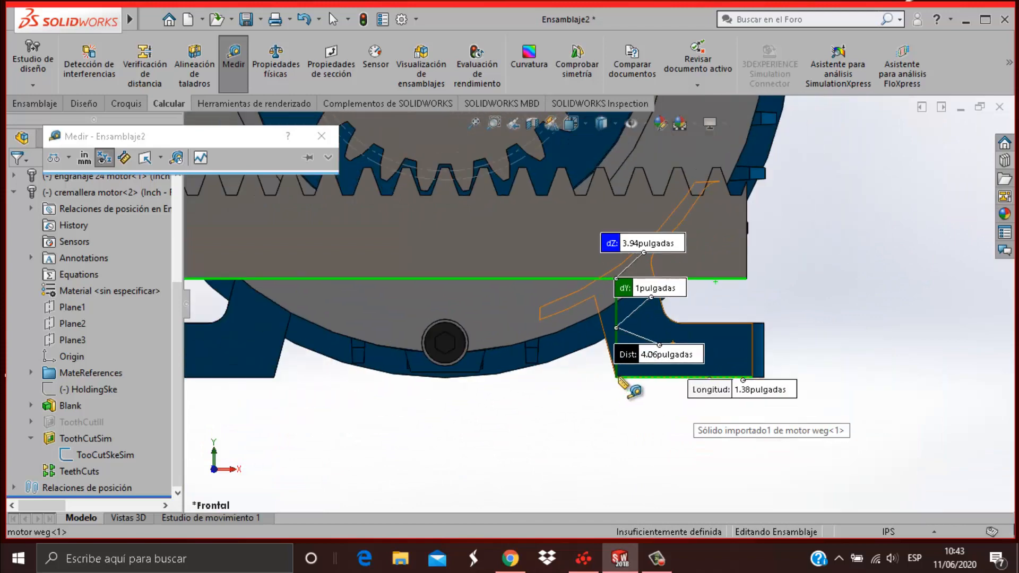
pyautogui.moveTo(632, 409)
pyautogui.mouseDown(button='middle')
pyautogui.moveTo(570, 407)
pyautogui.moveTo(631, 408)
pyautogui.mouseUp(button='middle')
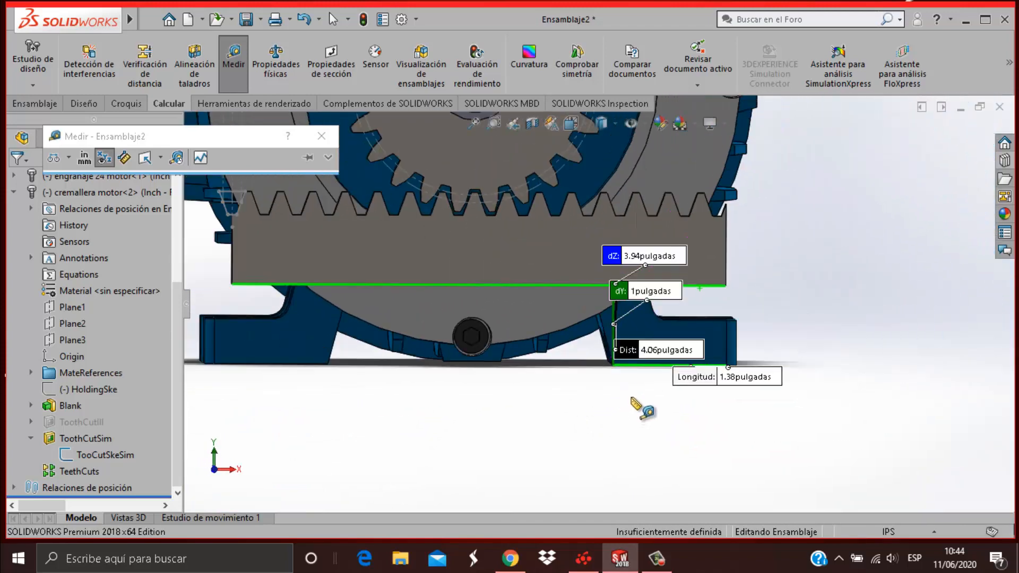
pyautogui.press('Escape')
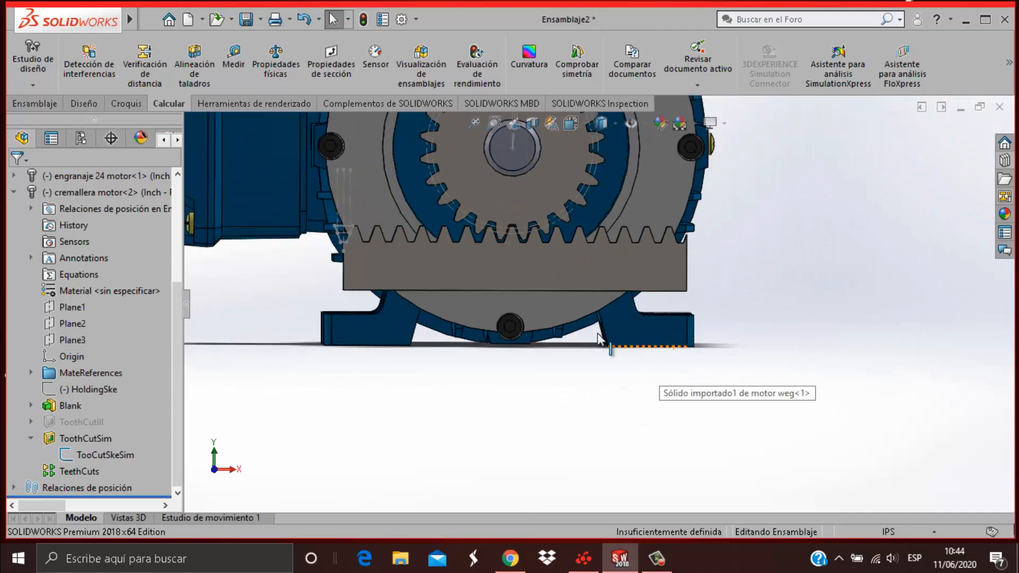
# Step: Slide the rack back sideways until its end lines up below the gear's center, and clear the selection
pyautogui.scroll(-3, 608, 344)
pyautogui.click(568, 317)
pyautogui.moveTo(571, 297); pyautogui.dragTo(919, 242)
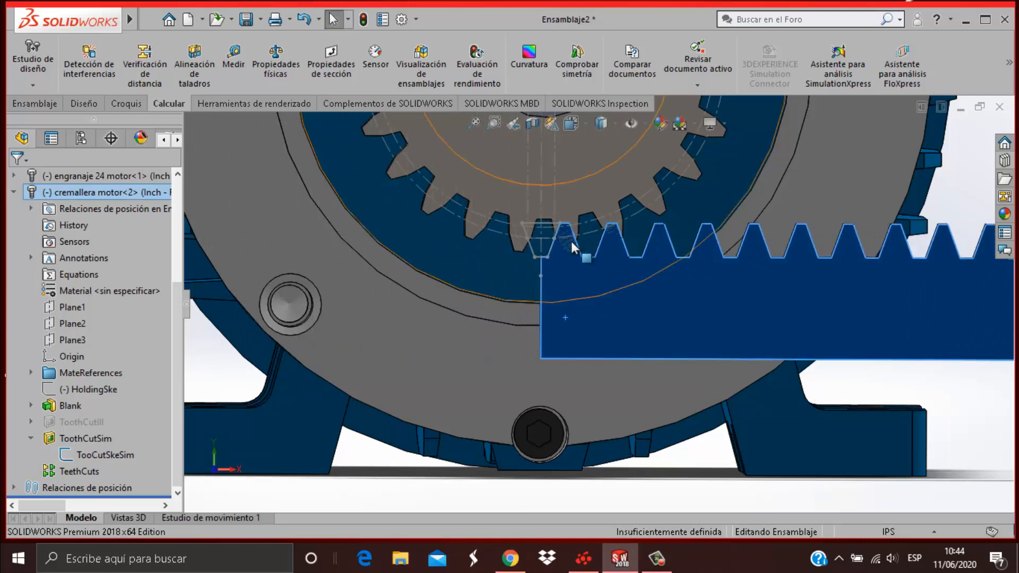
pyautogui.scroll(-4, 571, 241)
pyautogui.scroll(6, 540, 317)
pyautogui.scroll(4, 689, 428)
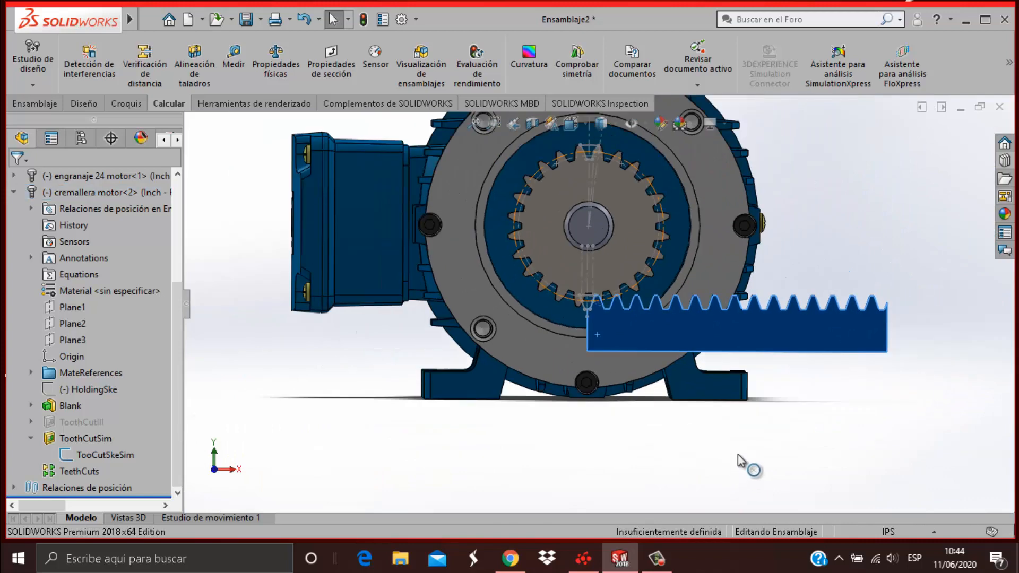
pyautogui.click(738, 454)
# Step: Measure again from the motor foot's bottom edge to the rack's bottom edge, checking the vertical component from an angled view
pyautogui.click(234, 58)
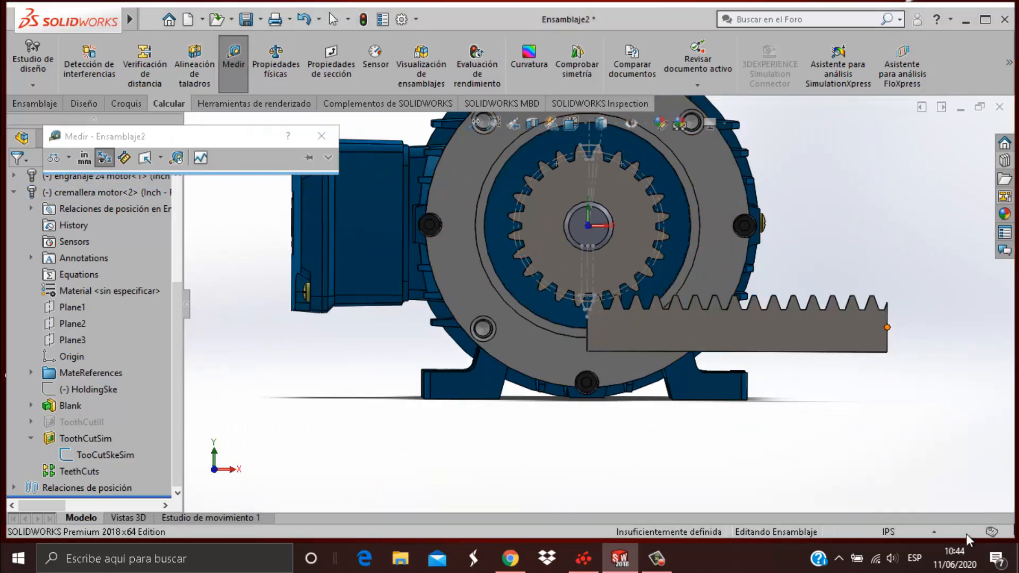
pyautogui.scroll(-4, 686, 448)
pyautogui.click(705, 324)
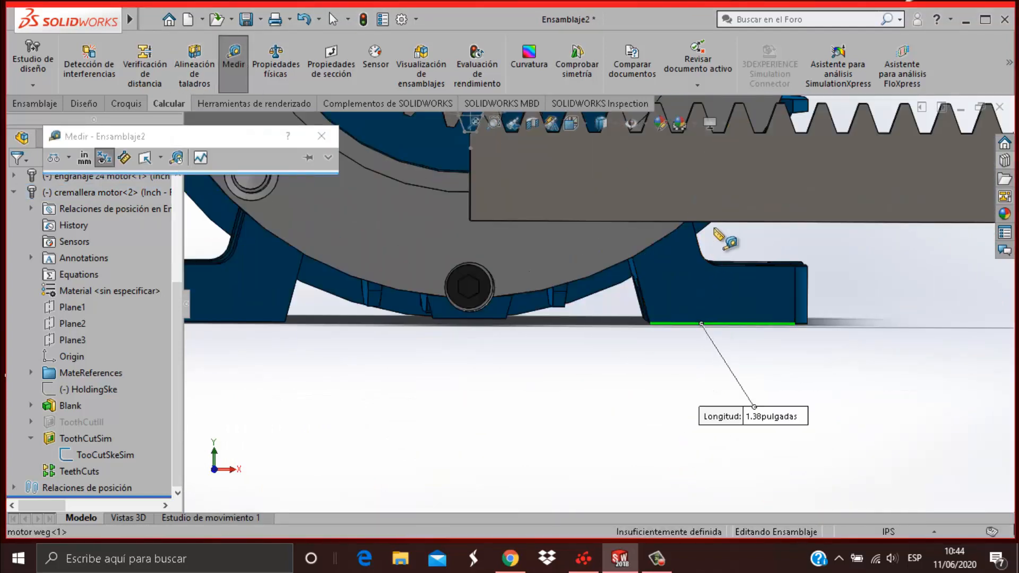
pyautogui.click(718, 220)
pyautogui.click(840, 362)
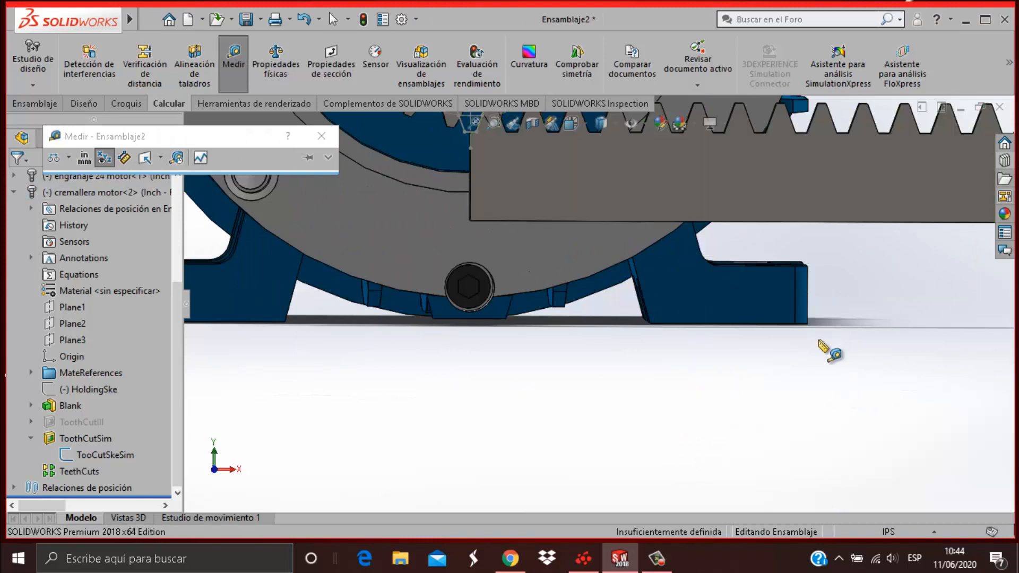
pyautogui.click(742, 220)
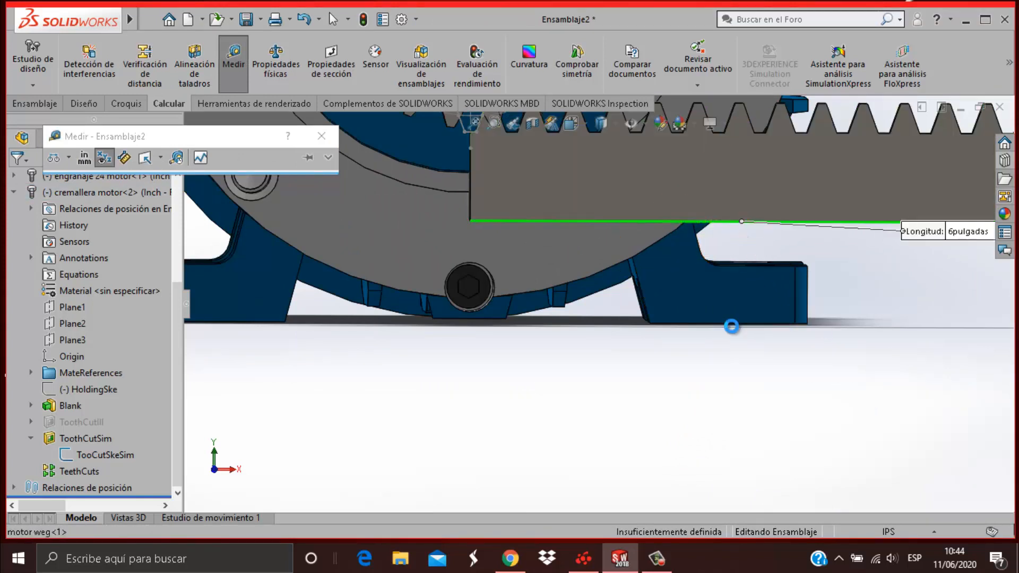
pyautogui.click(732, 325)
pyautogui.scroll(3, 656, 348)
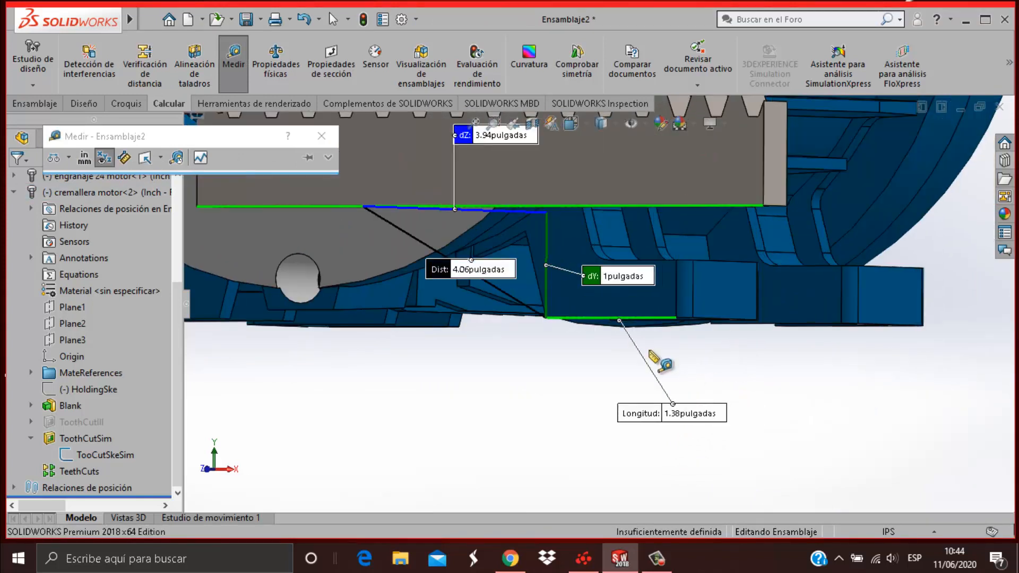
pyautogui.click(775, 376)
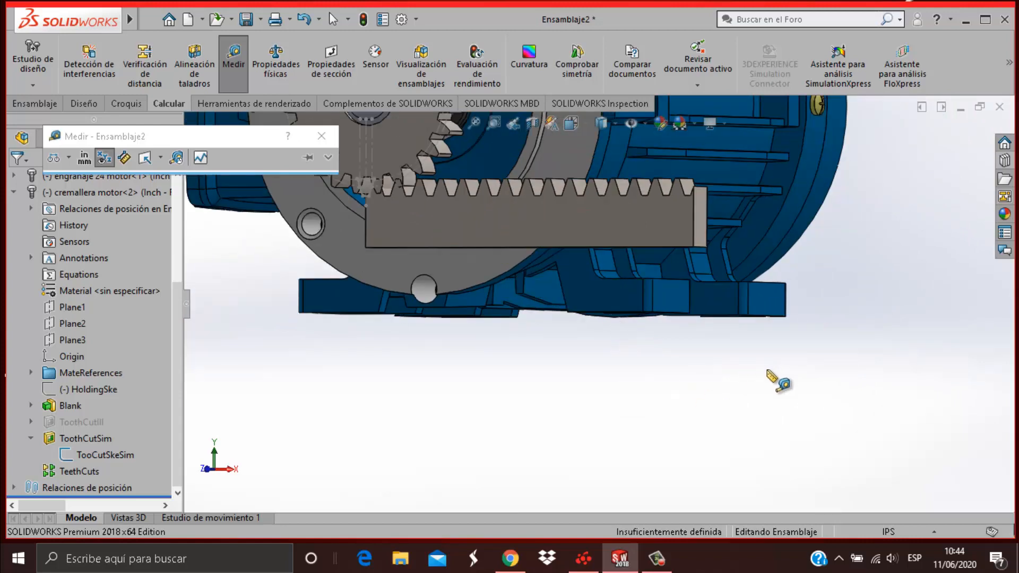
# Step: Show the assembly in isometric view and create a new part document
pyautogui.hotkey('ctrl', '7')
pyautogui.press('space')
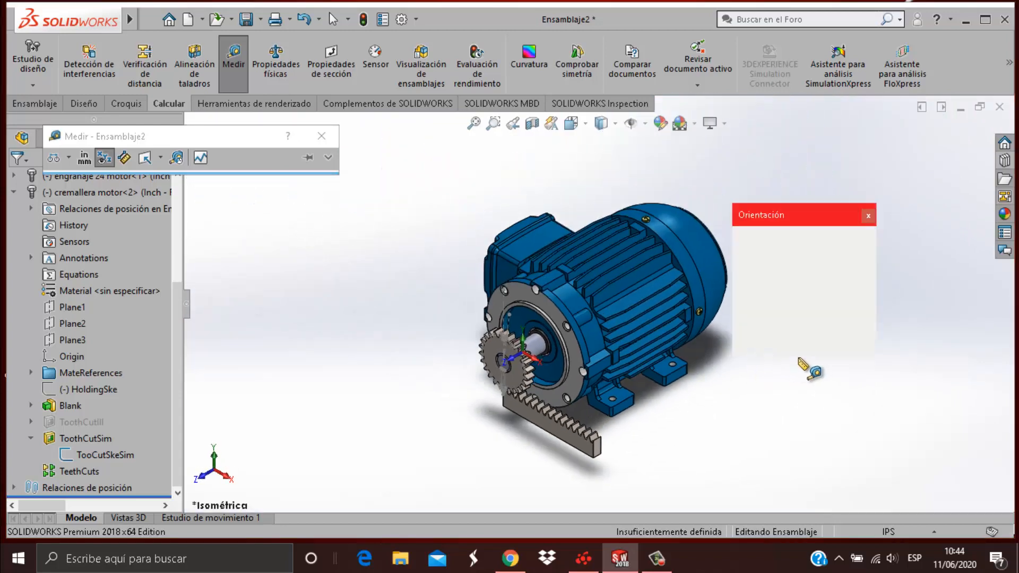
pyautogui.press('Escape')
pyautogui.hotkey('ctrl', 'n')
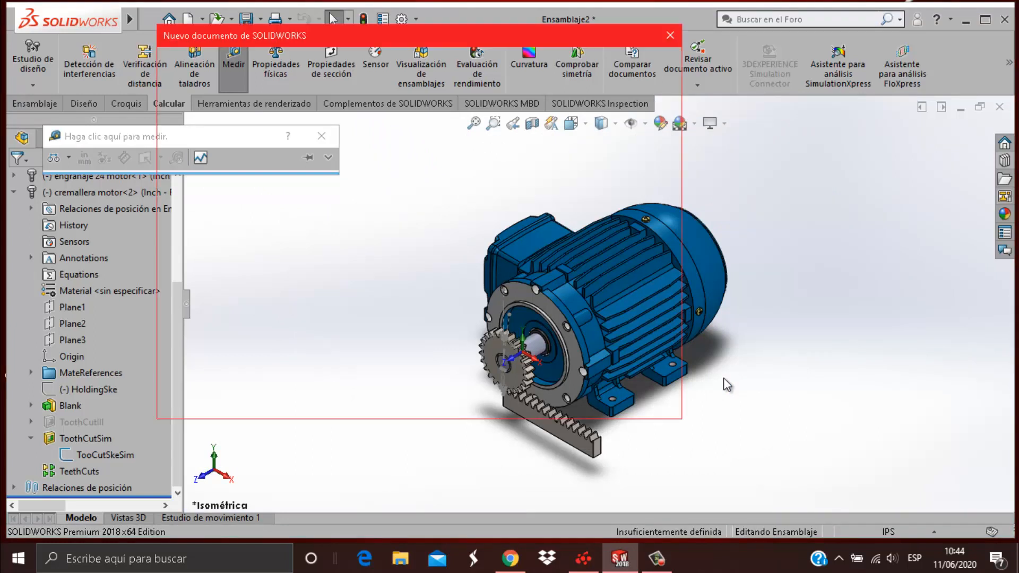
pyautogui.click(267, 186)
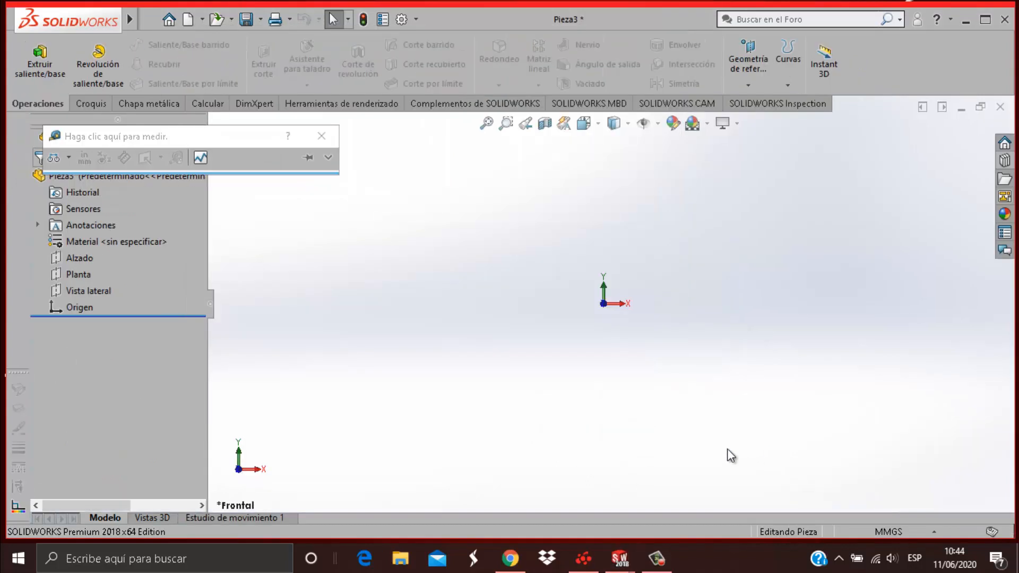
# Step: Sketch a center rectangle about 147 by 76 mm on the Alzado plane, centered on the origin
pyautogui.click(330, 139)
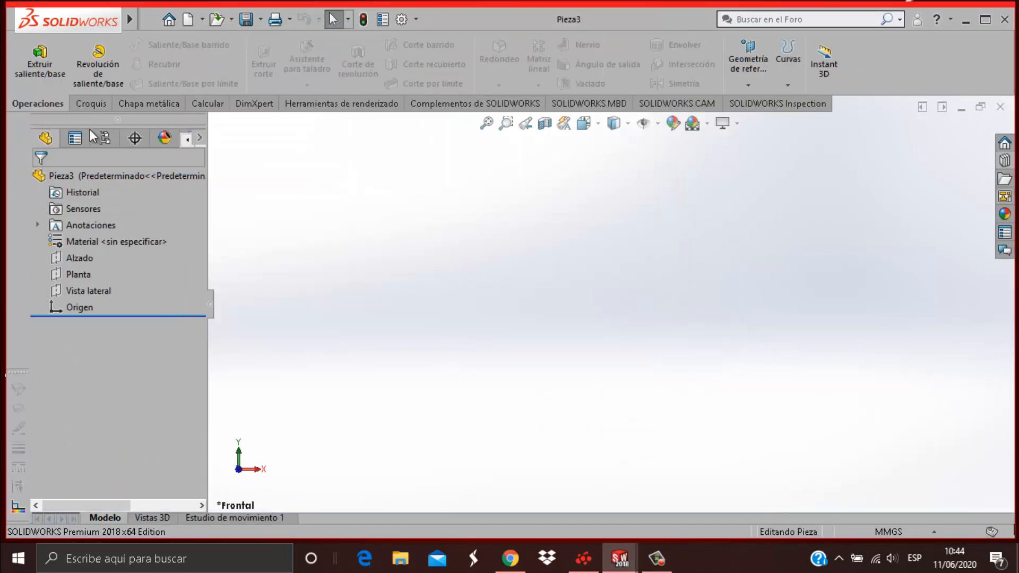
pyautogui.click(90, 104)
pyautogui.click(29, 60)
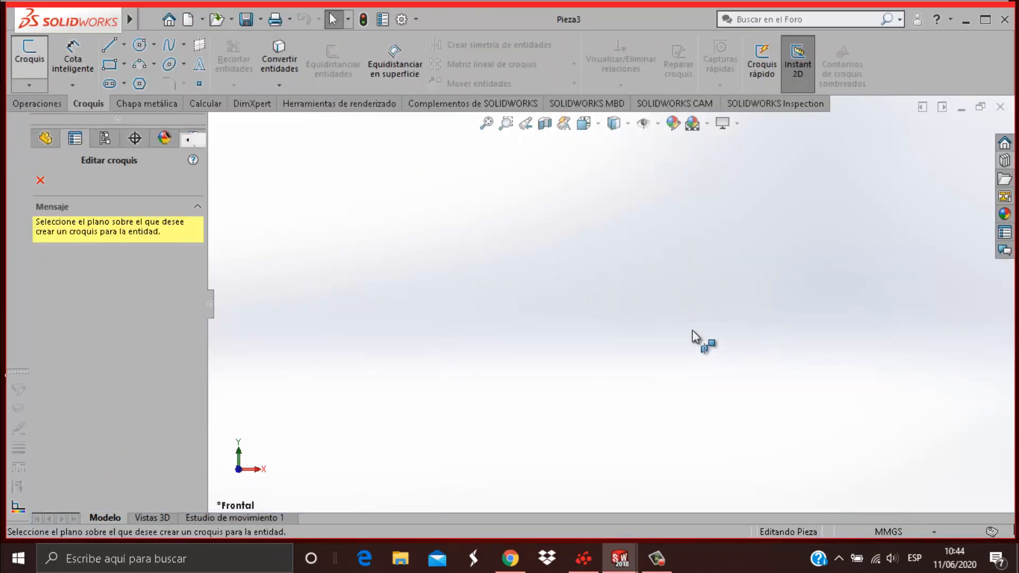
pyautogui.click(673, 268)
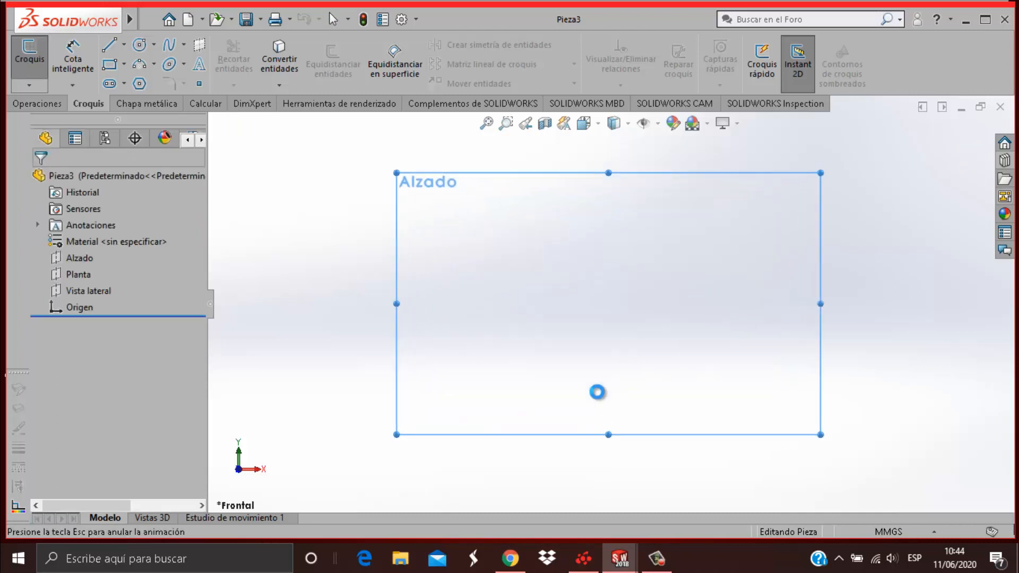
pyautogui.click(128, 70)
pyautogui.click(151, 101)
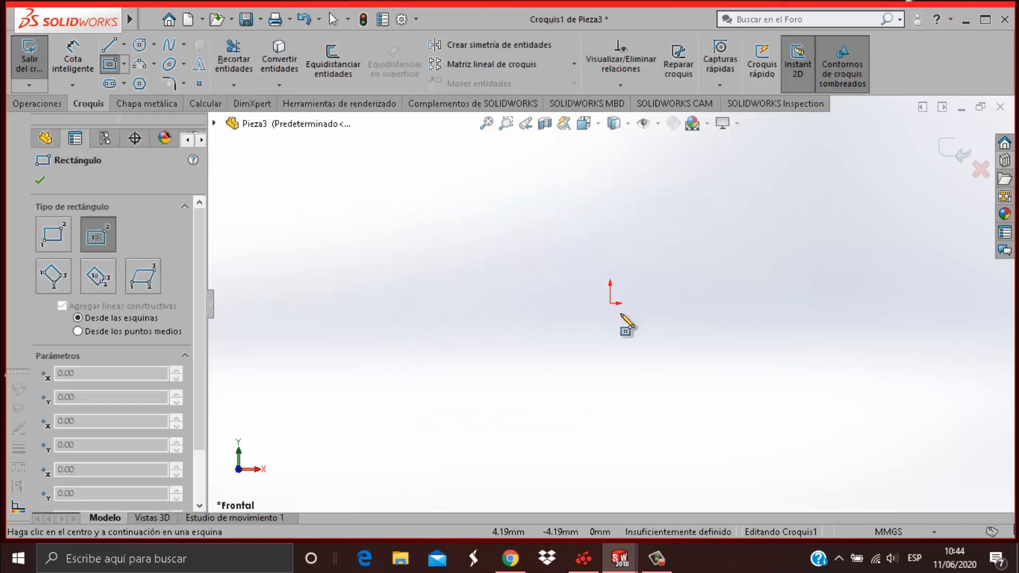
pyautogui.click(610, 304)
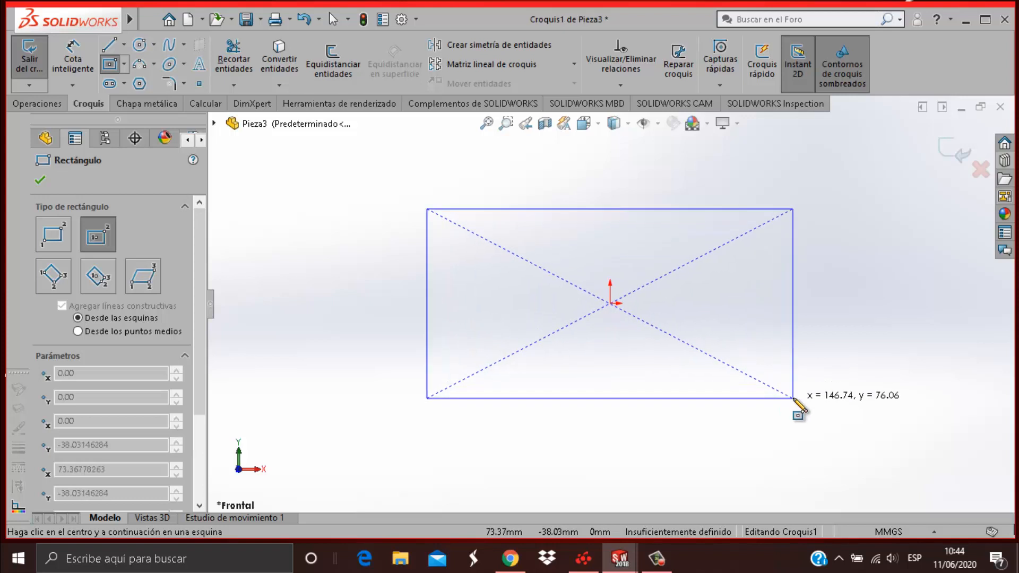
pyautogui.click(793, 398)
# Step: Dimension the rectangle to 10 in wide and 2 in high
pyautogui.click(81, 60)
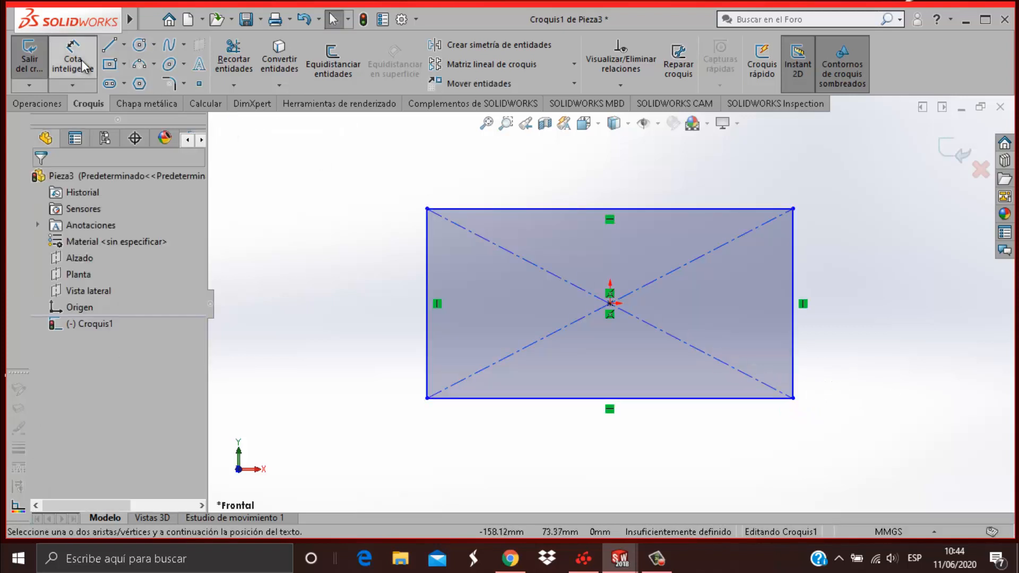
pyautogui.click(647, 209)
pyautogui.click(646, 190)
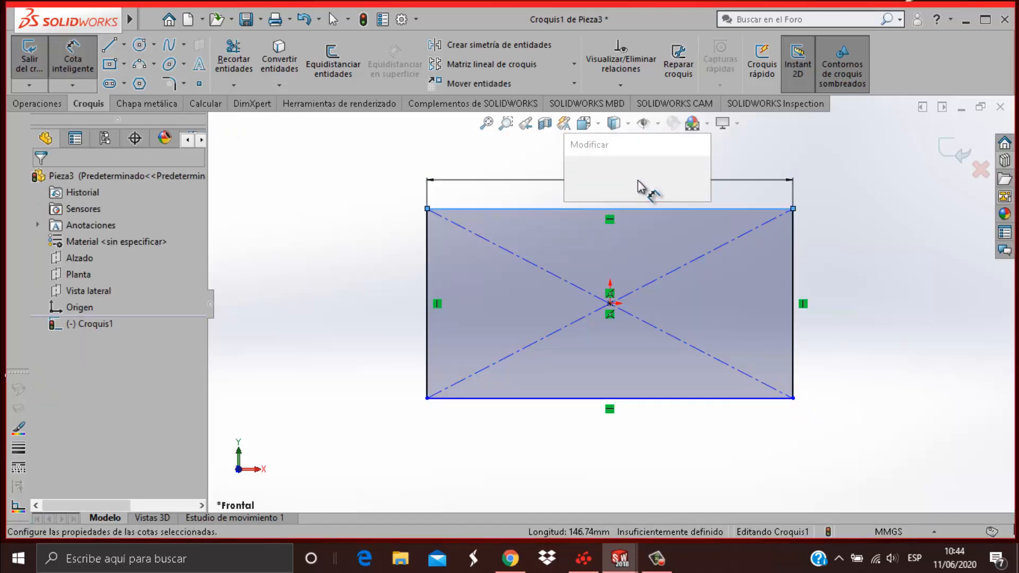
pyautogui.write('10')
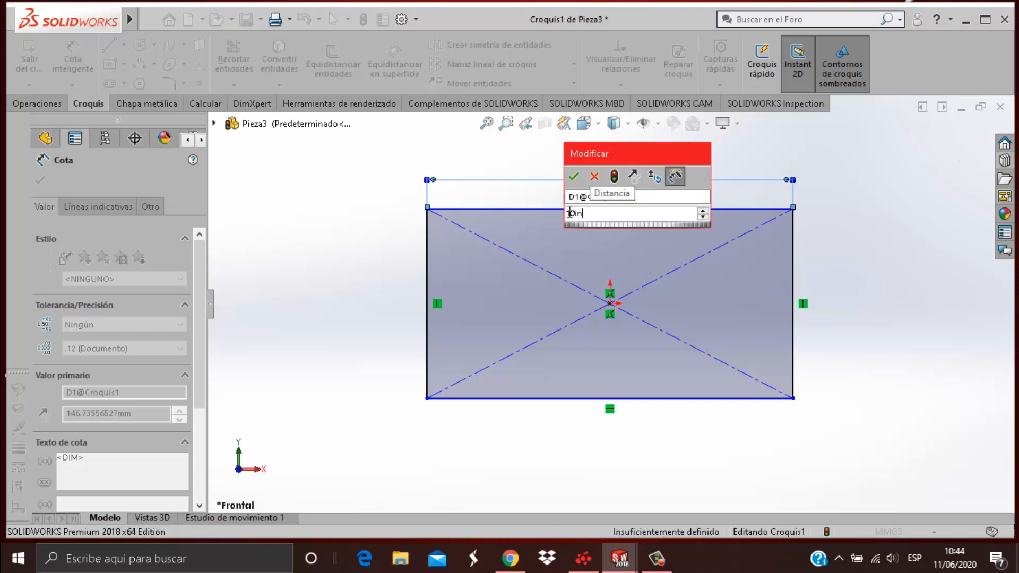
pyautogui.write('in')
pyautogui.press('Return')
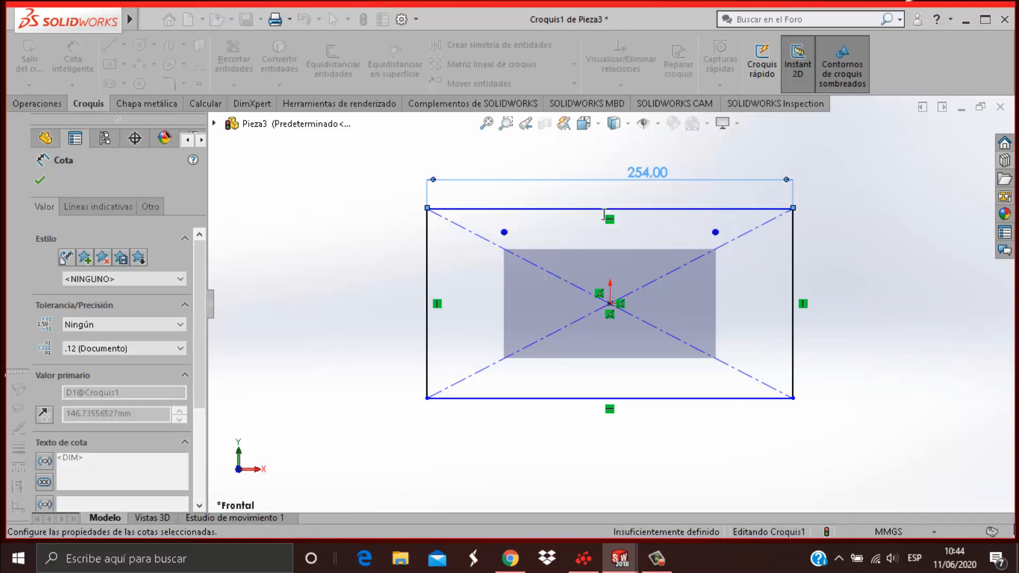
pyautogui.click(801, 274)
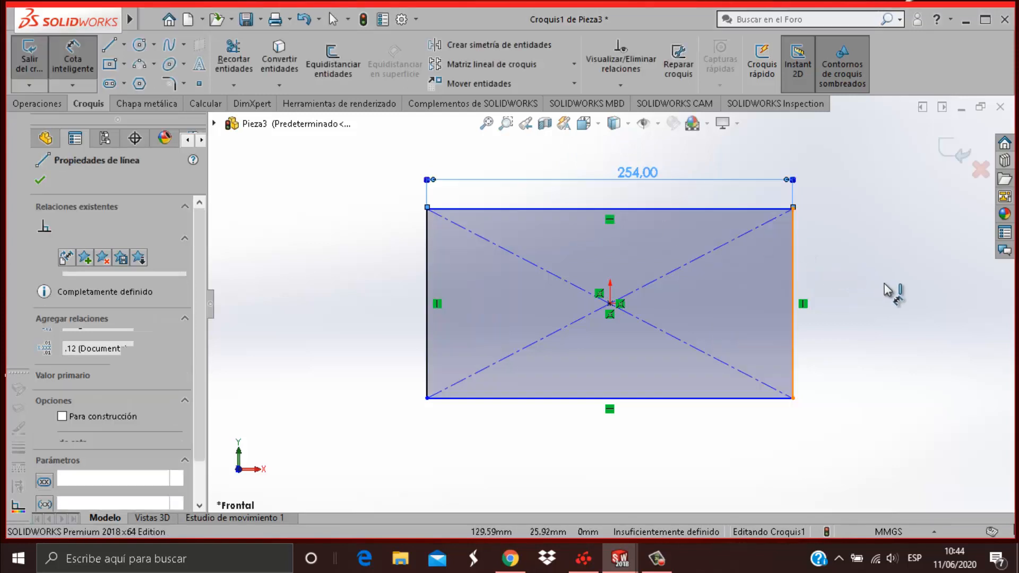
pyautogui.click(897, 289)
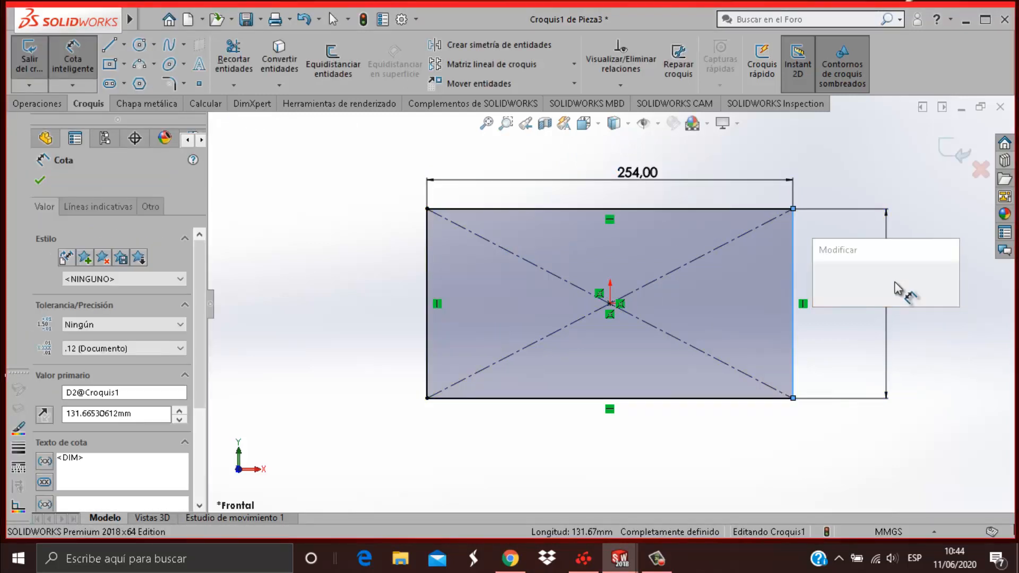
pyautogui.write('2in')
pyautogui.press('Return')
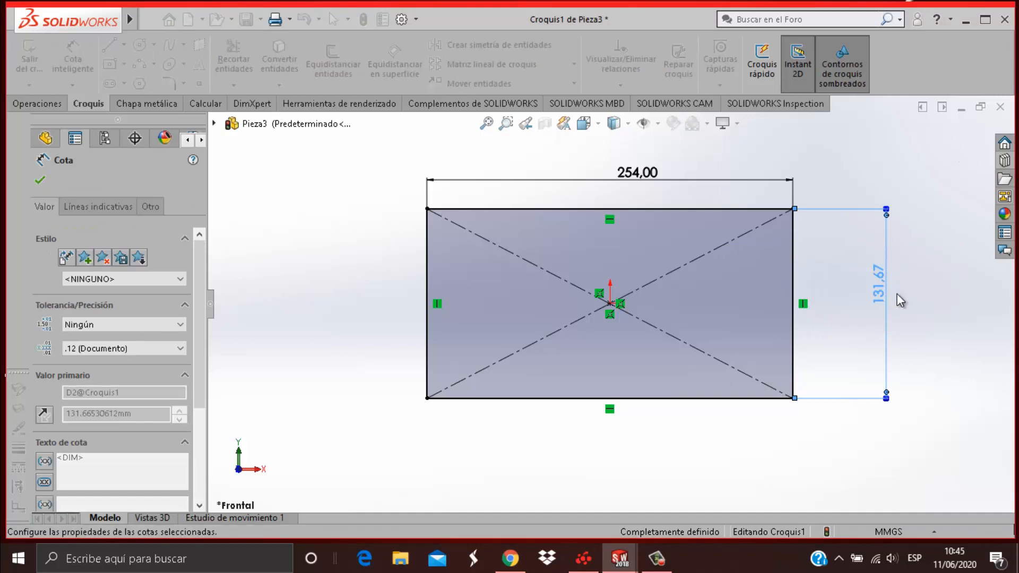
# Step: Extrude the rectangle as a boss to a depth of 1 in
pyautogui.click(43, 104)
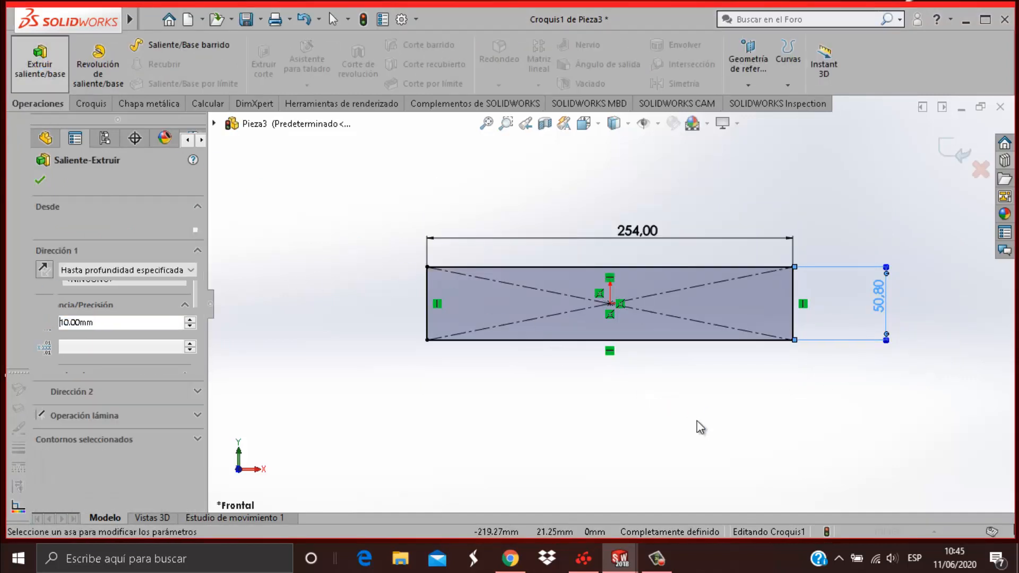
pyautogui.write('1')
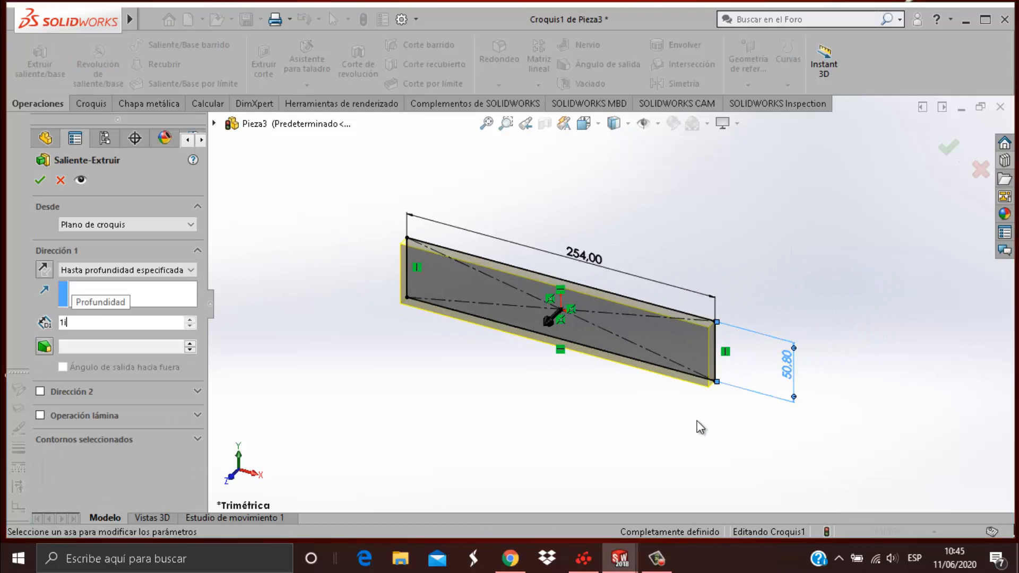
pyautogui.write('in')
pyautogui.press('Return')
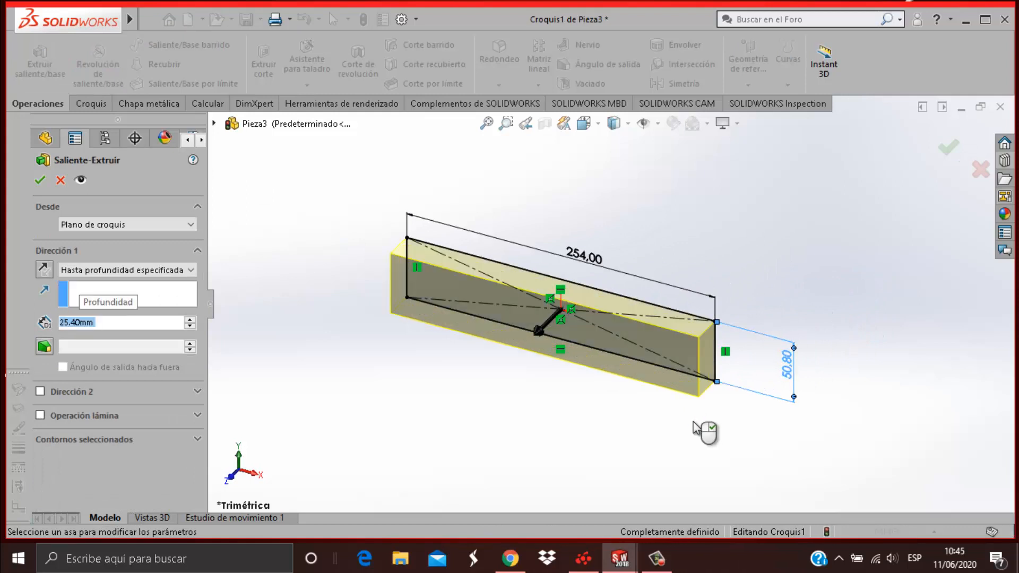
pyautogui.click(38, 181)
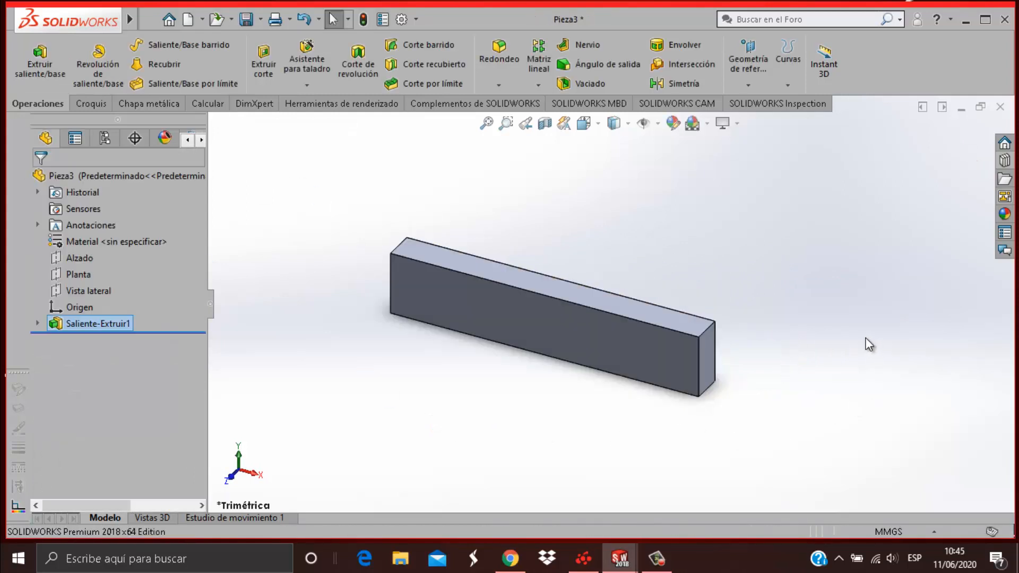
# Step: Start a sketch on the bar's right end face and draw a corner rectangle about 16 by 30 mm from the face's upper-left corner
pyautogui.press('space')
pyautogui.click(572, 387)
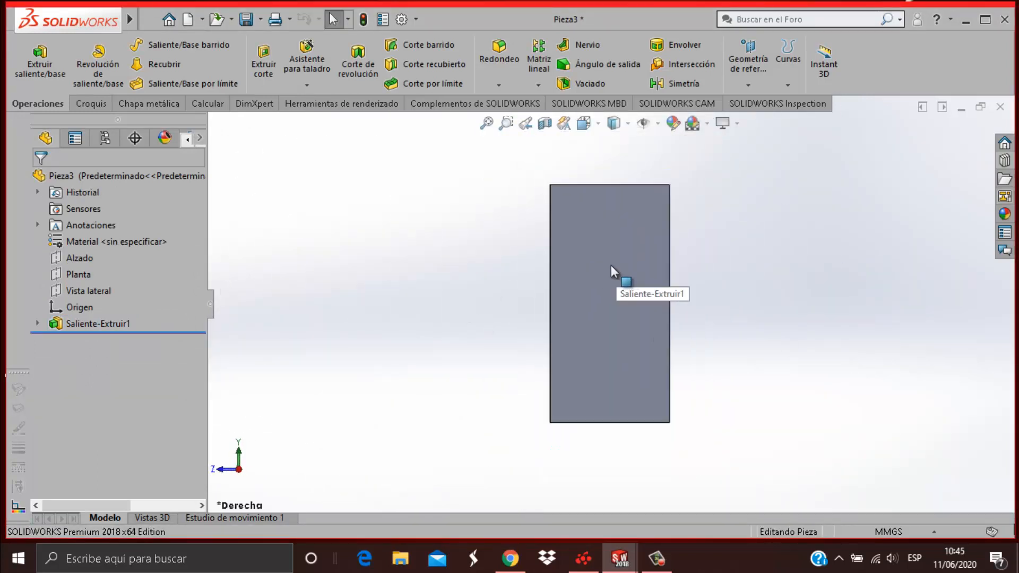
pyautogui.click(615, 265)
pyautogui.click(673, 222)
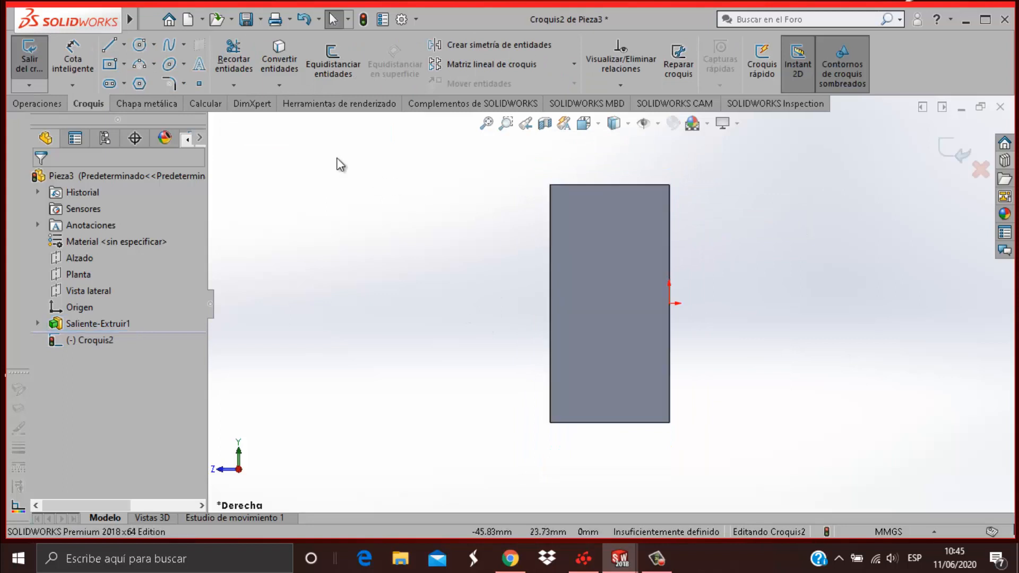
pyautogui.click(124, 65)
pyautogui.click(156, 82)
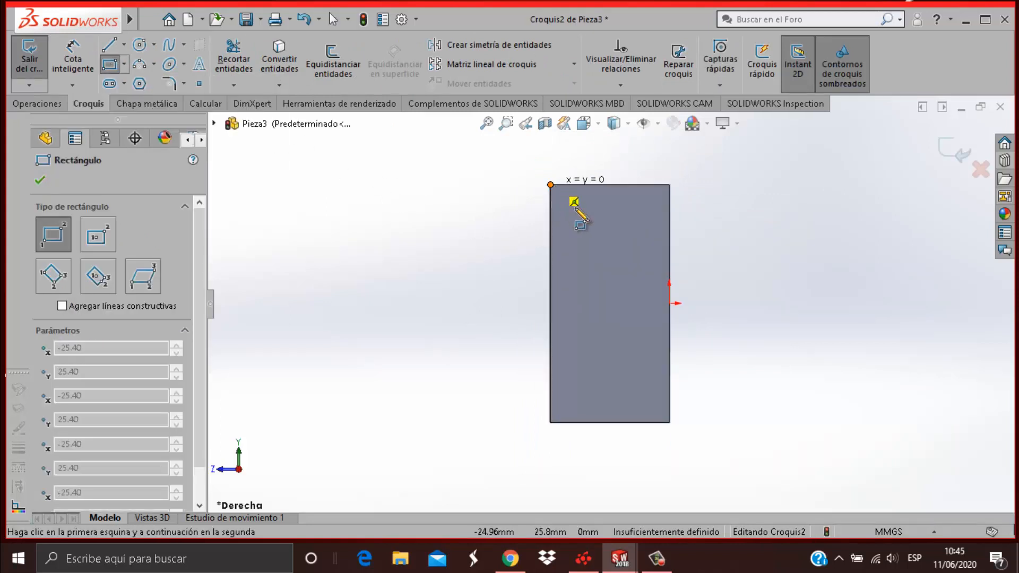
pyautogui.click(625, 325)
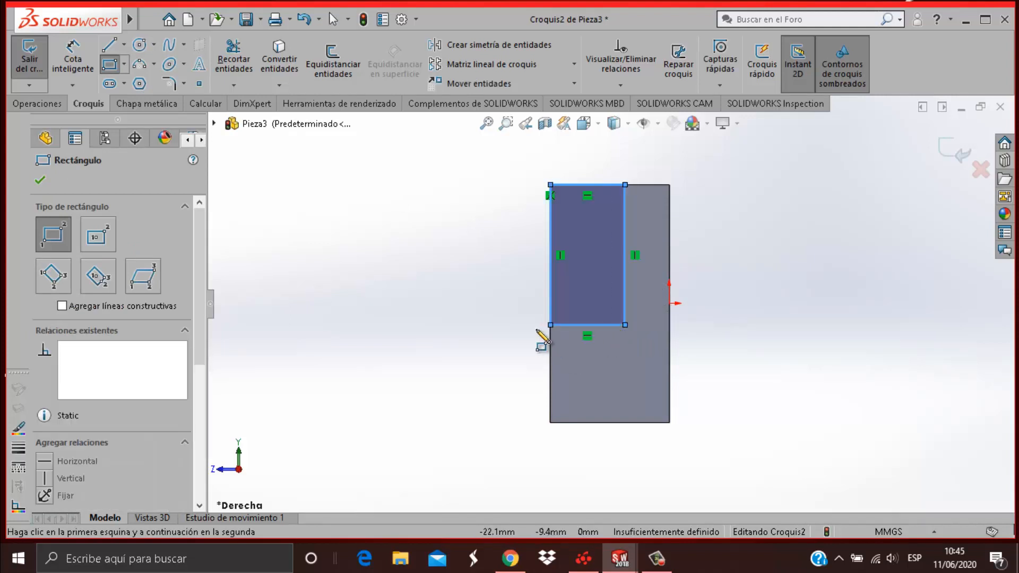
pyautogui.press('Escape')
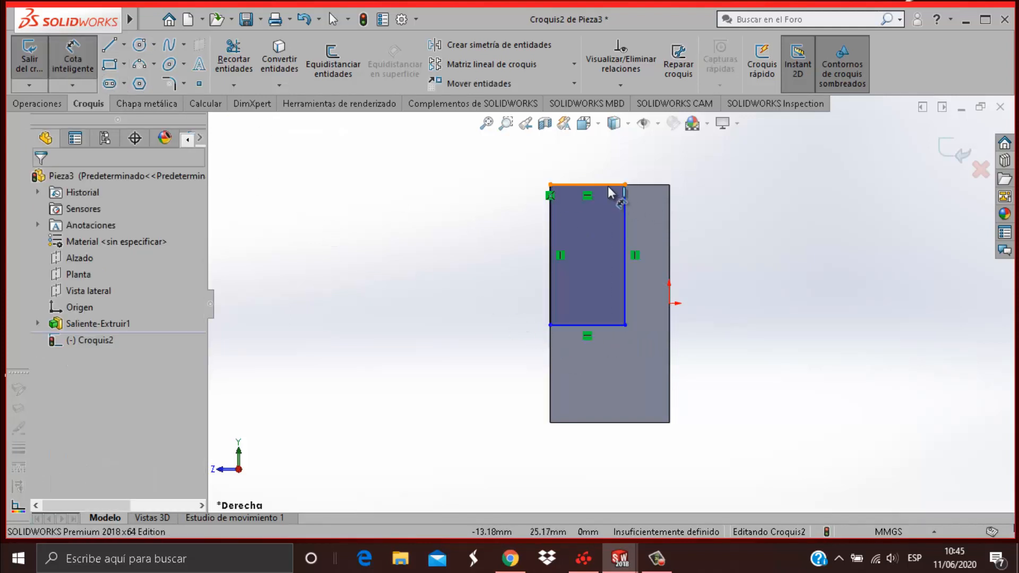
# Step: Dimension the corner rectangle on the end face to 0.5 in wide and 1 in high
pyautogui.click(603, 183)
pyautogui.click(587, 169)
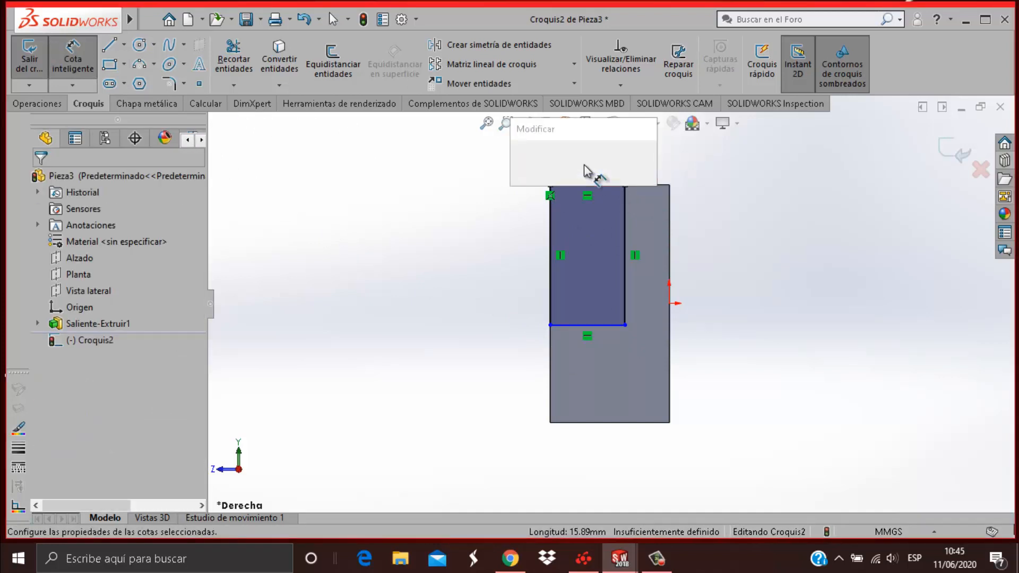
pyautogui.write('.5in')
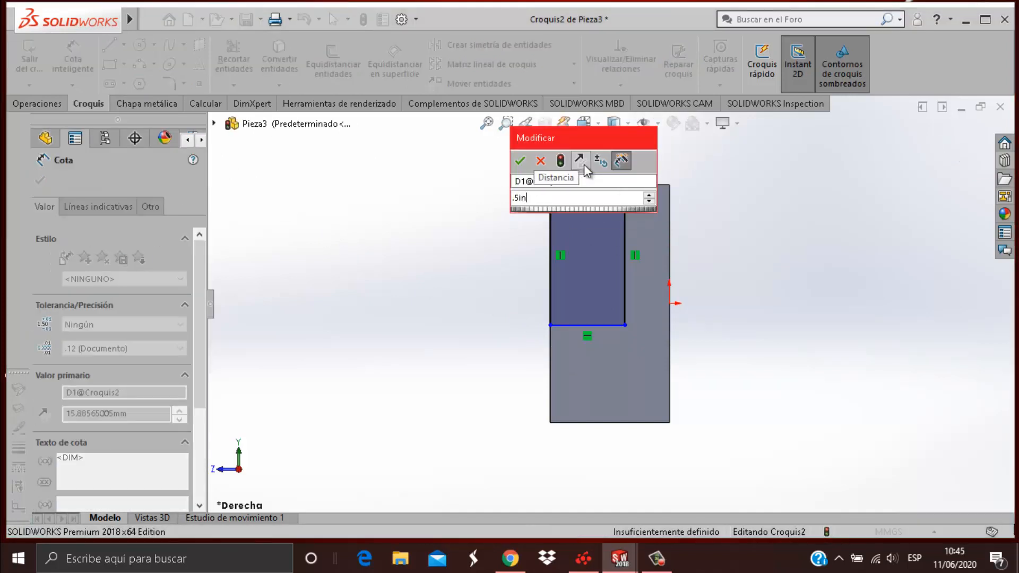
pyautogui.press('Return')
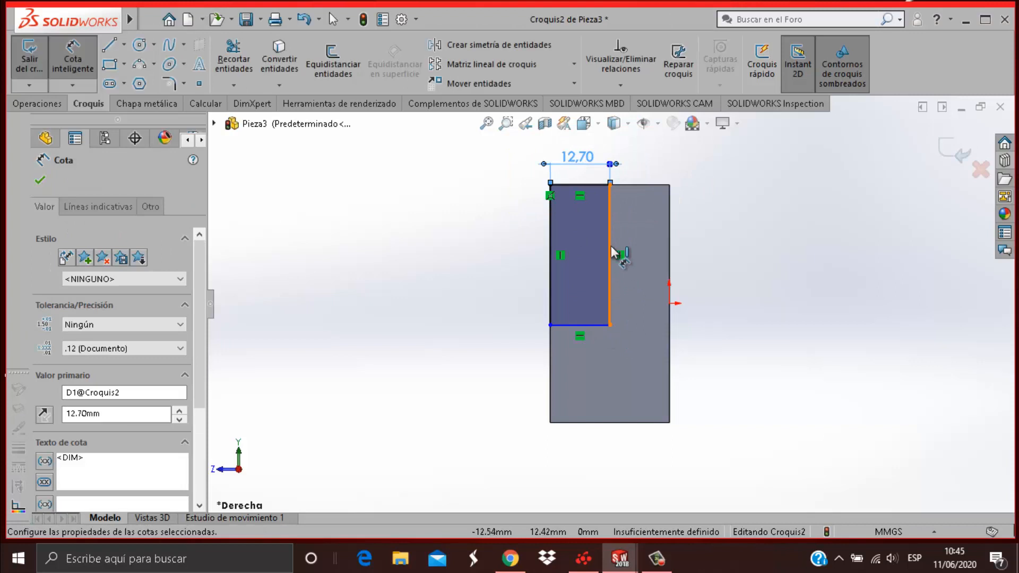
pyautogui.click(611, 253)
pyautogui.click(737, 271)
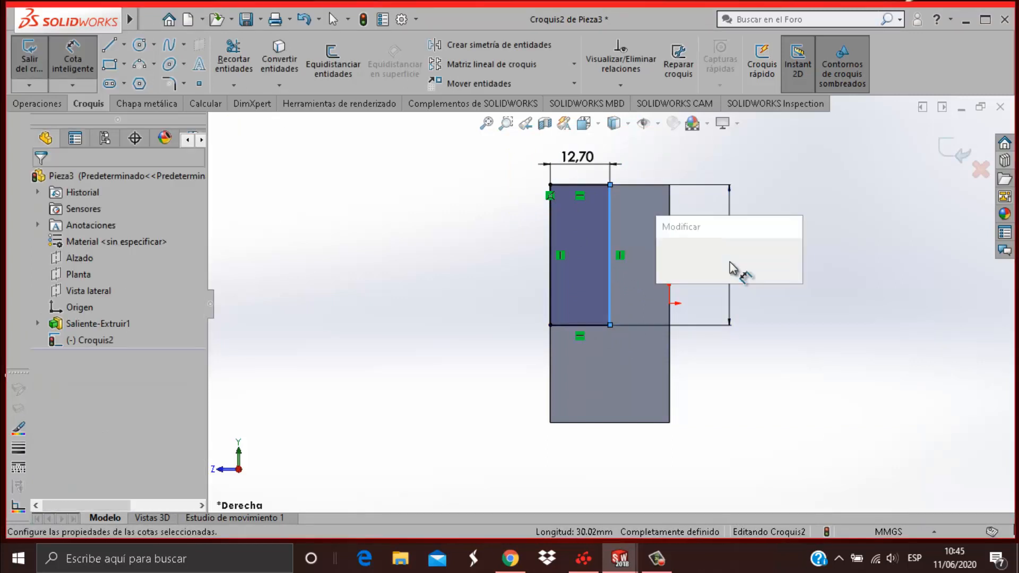
pyautogui.write('1in')
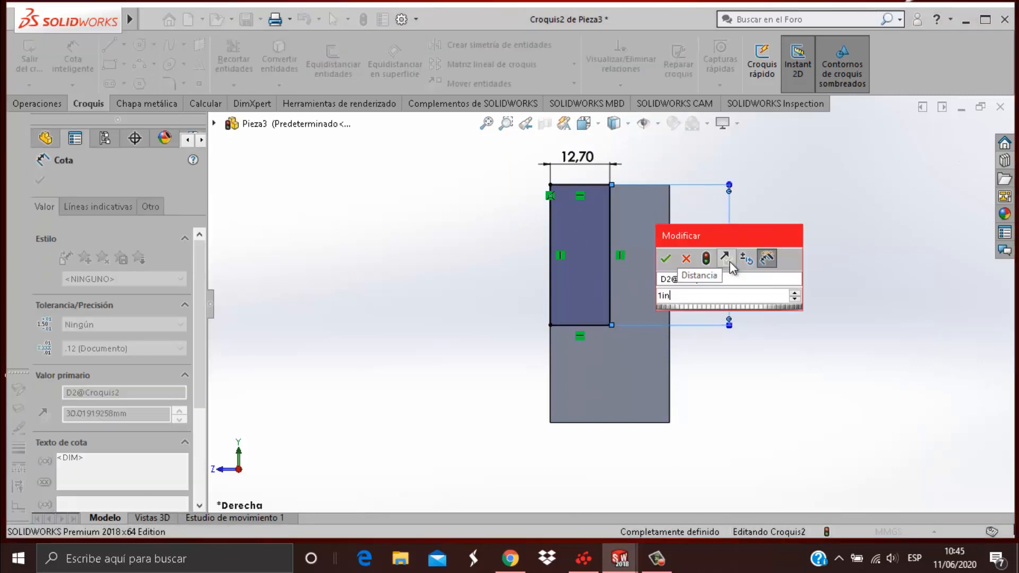
pyautogui.press('Return')
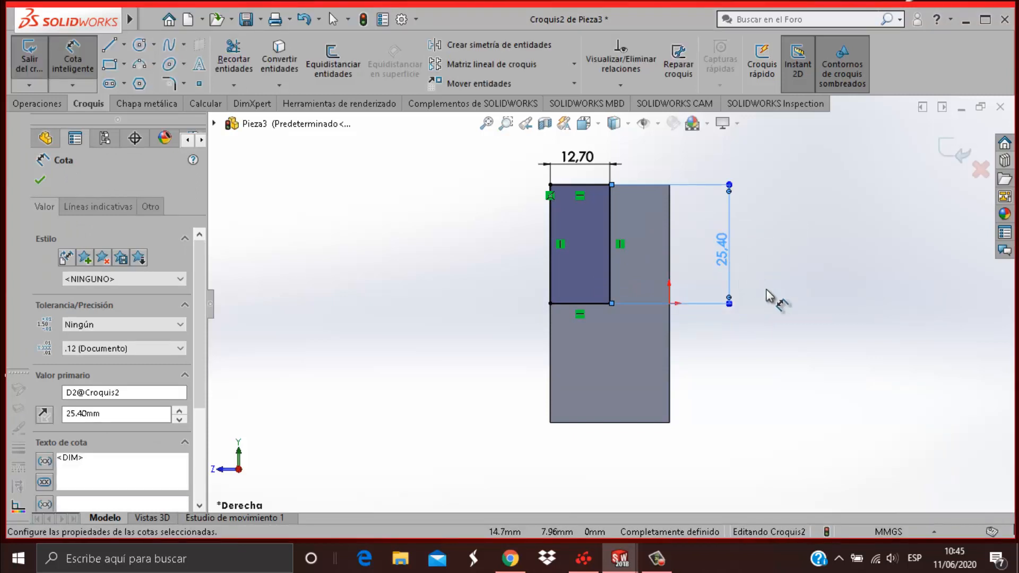
pyautogui.press('Escape')
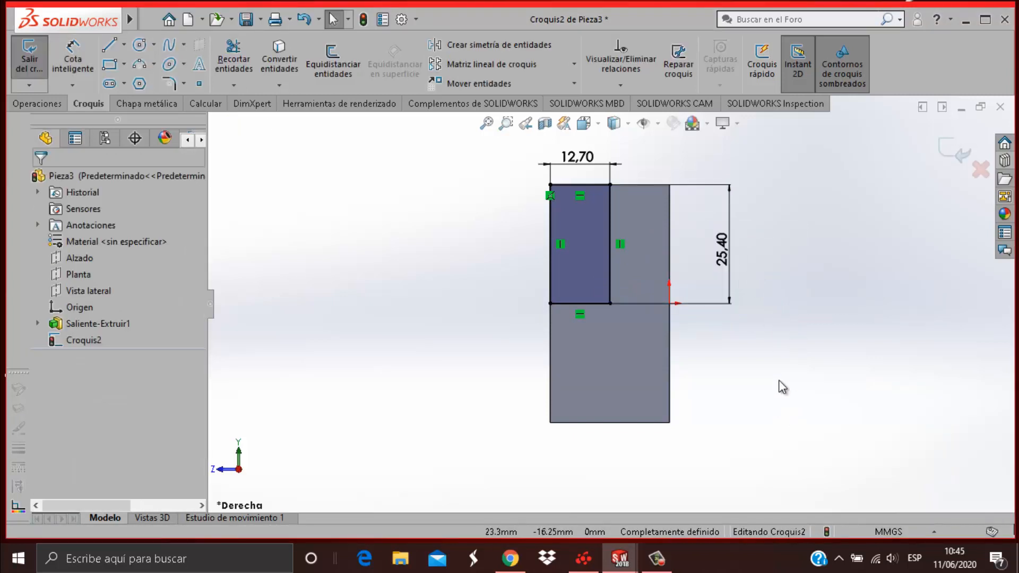
# Step: Cut the corner rectangle through the whole length of the bar with the Por todo end condition
pyautogui.click(57, 107)
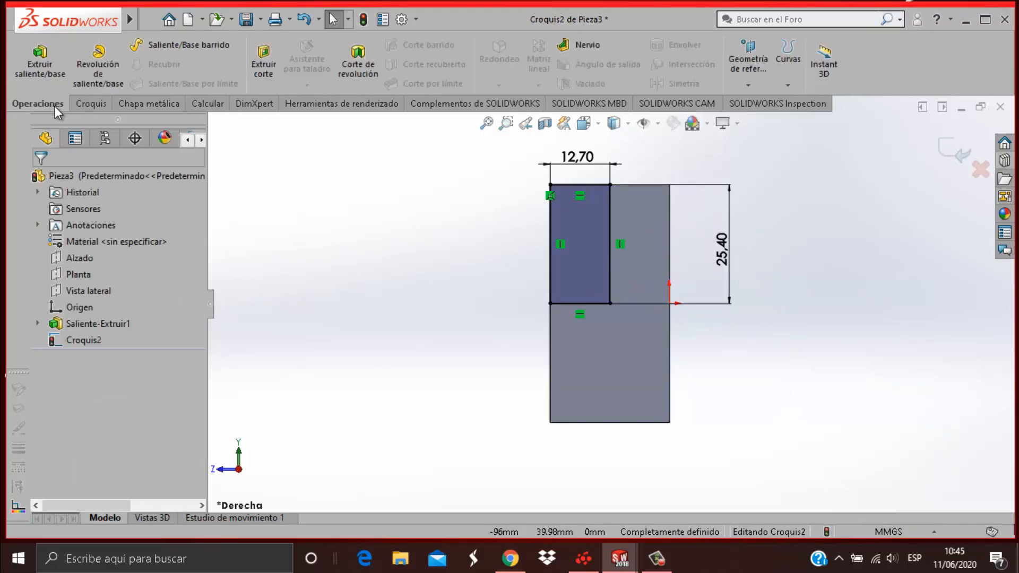
pyautogui.click(264, 64)
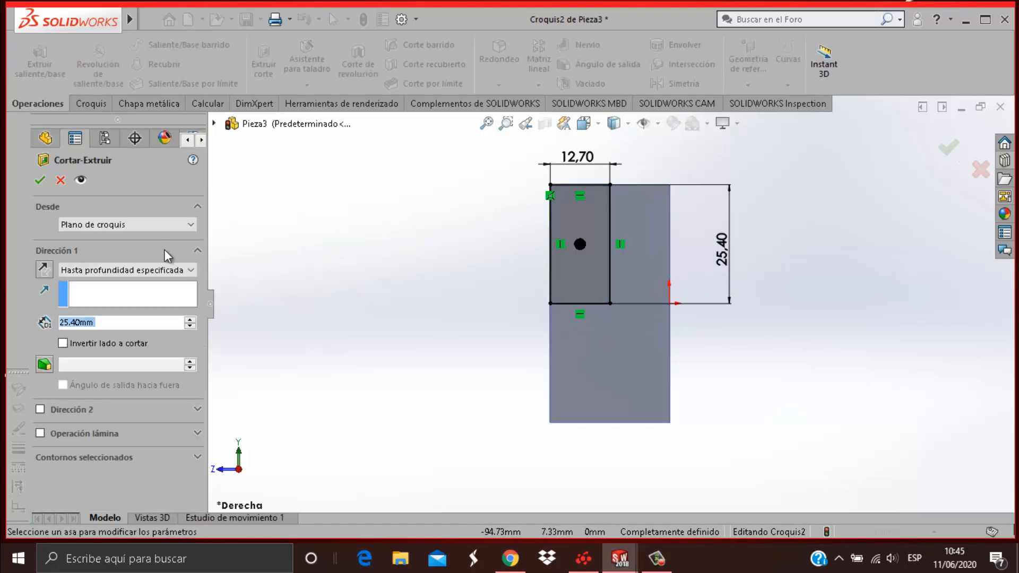
pyautogui.click(171, 272)
pyautogui.click(132, 289)
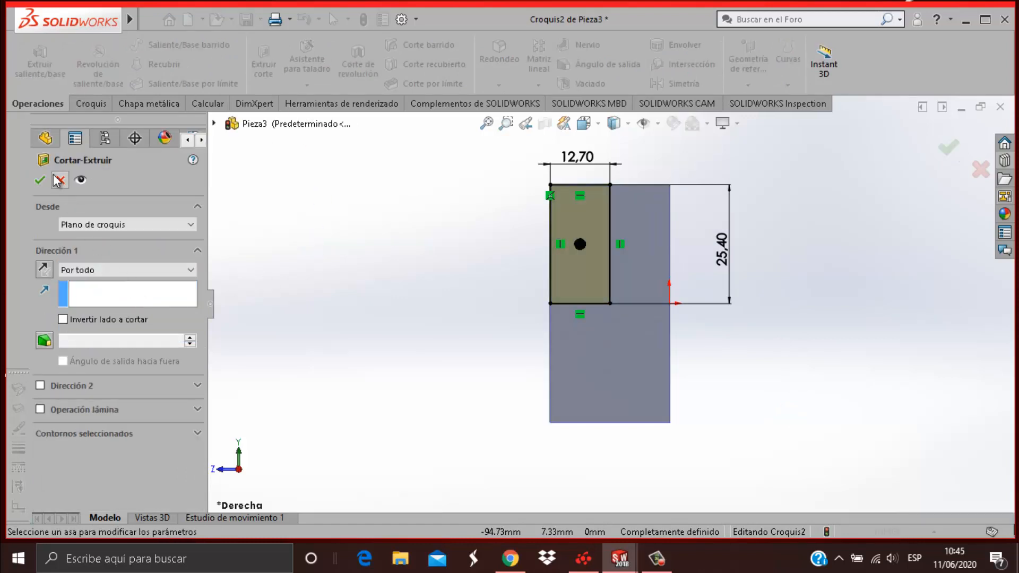
pyautogui.click(41, 180)
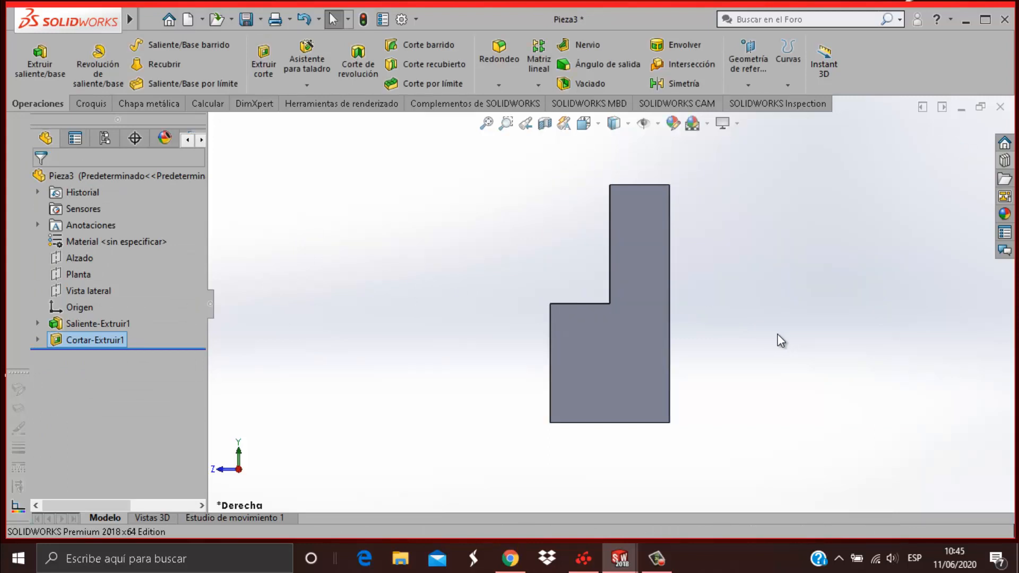
# Step: Show the stepped bar in isometric view and save the part on the desktop as "base cremallera"
pyautogui.hotkey('ctrl', '7')
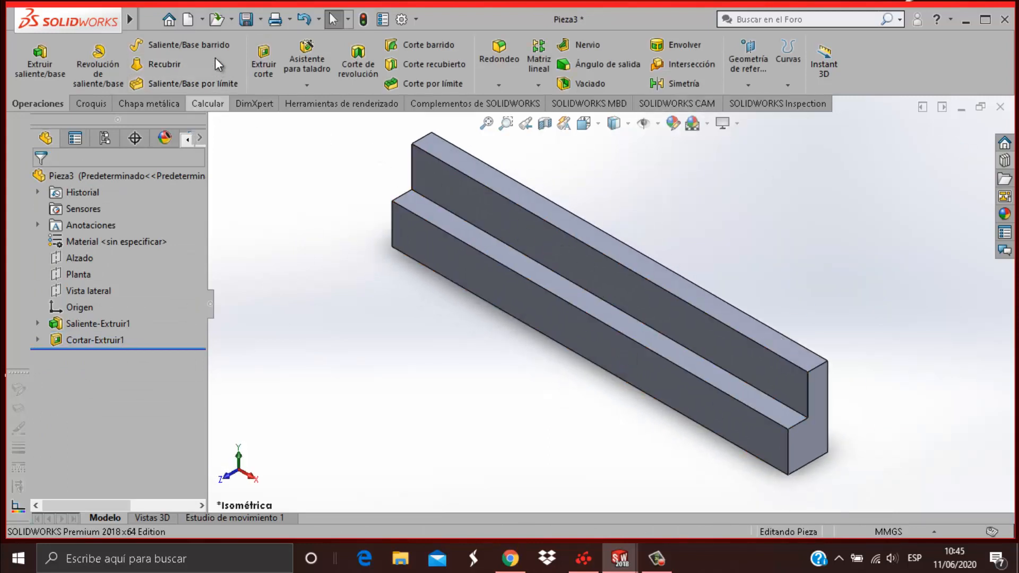
pyautogui.click(260, 24)
pyautogui.click(271, 55)
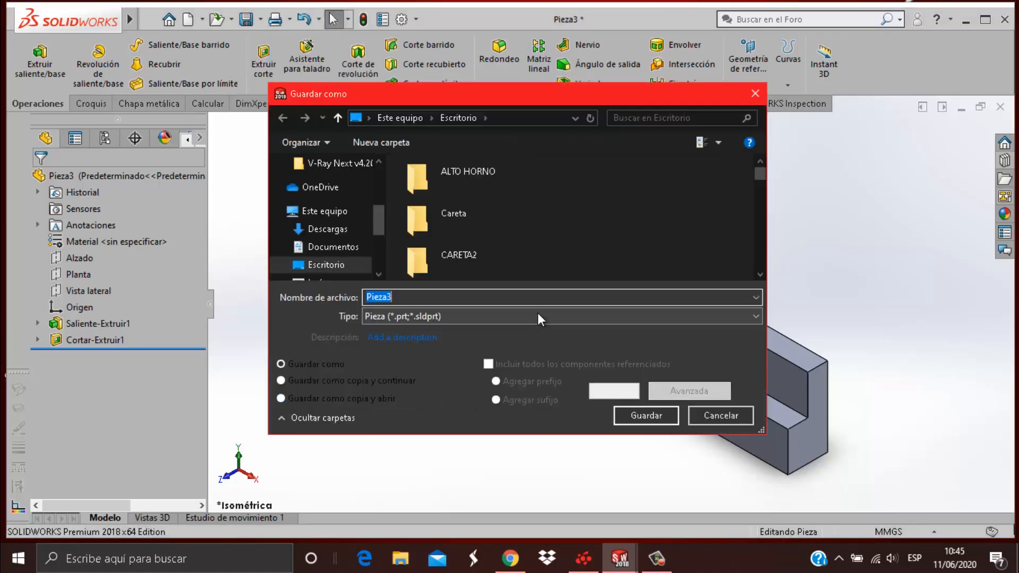
pyautogui.write('base cremallera')
pyautogui.press('Return')
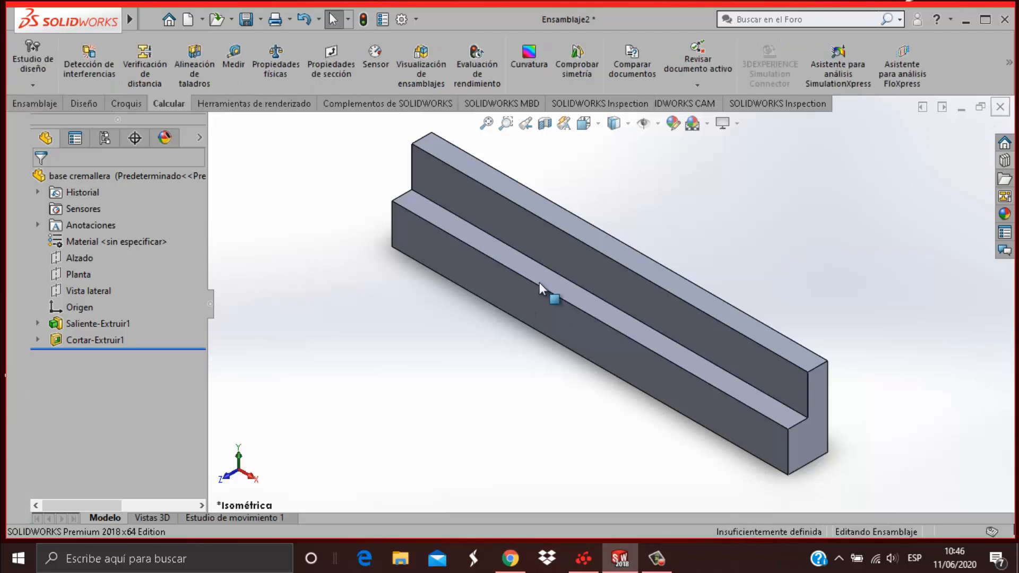
# Step: Return to the assembly and insert the "base cremallera" part from the desktop, placing it in free space to the left of the gear
pyautogui.click(57, 103)
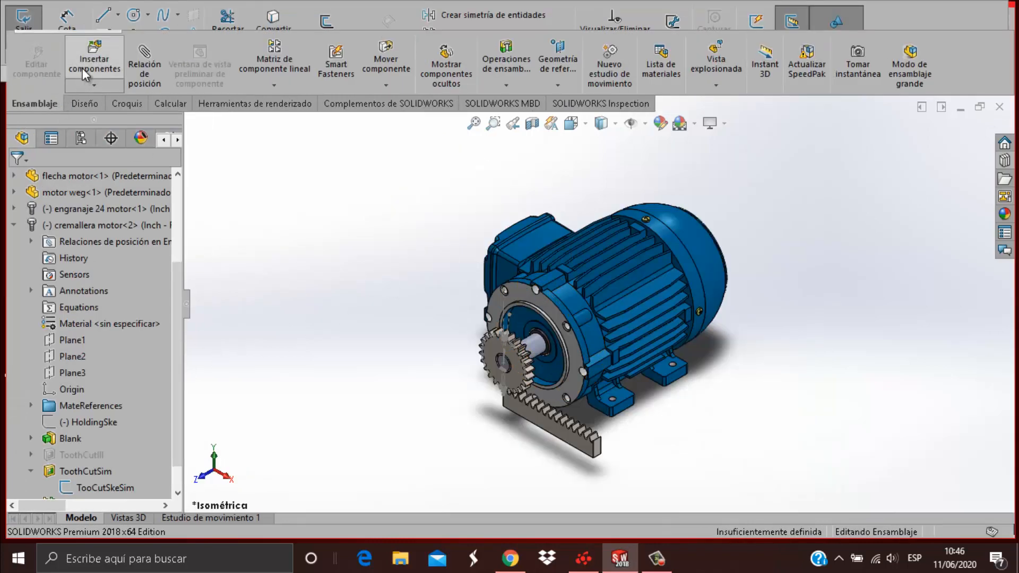
pyautogui.click(90, 59)
pyautogui.click(89, 455)
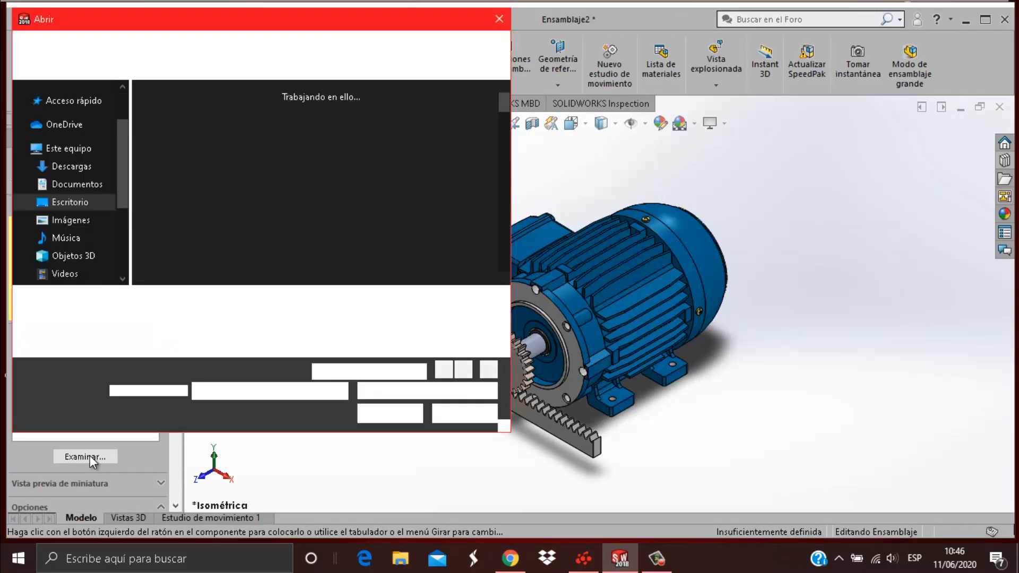
pyautogui.scroll(-12, 224, 213)
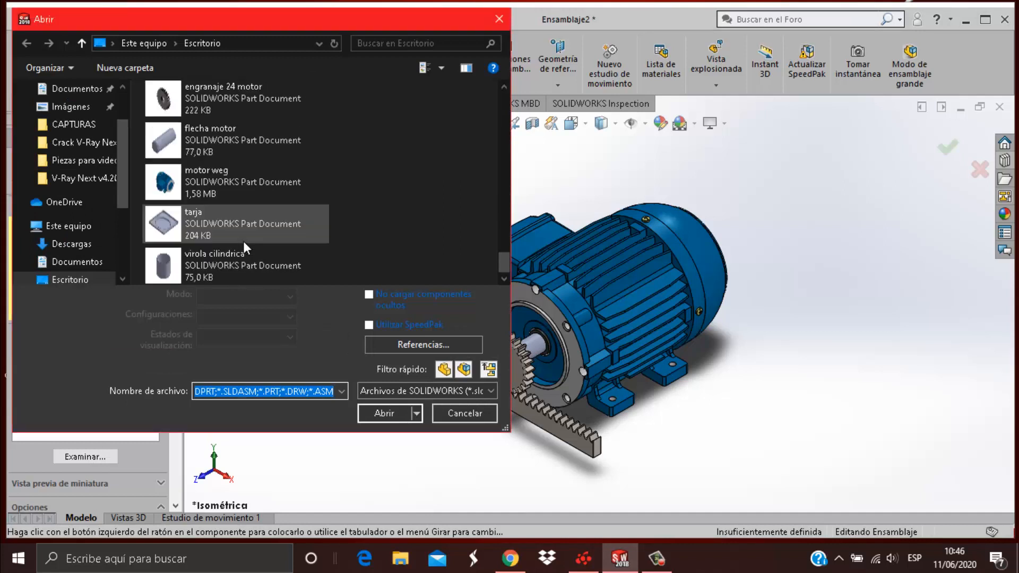
pyautogui.scroll(3, 243, 241)
pyautogui.click(243, 241)
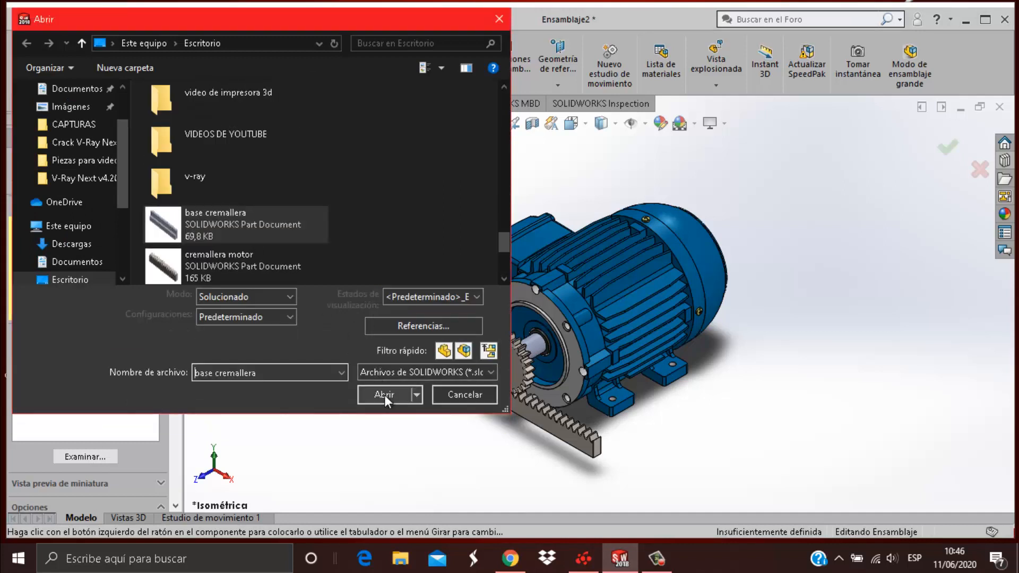
pyautogui.click(393, 390)
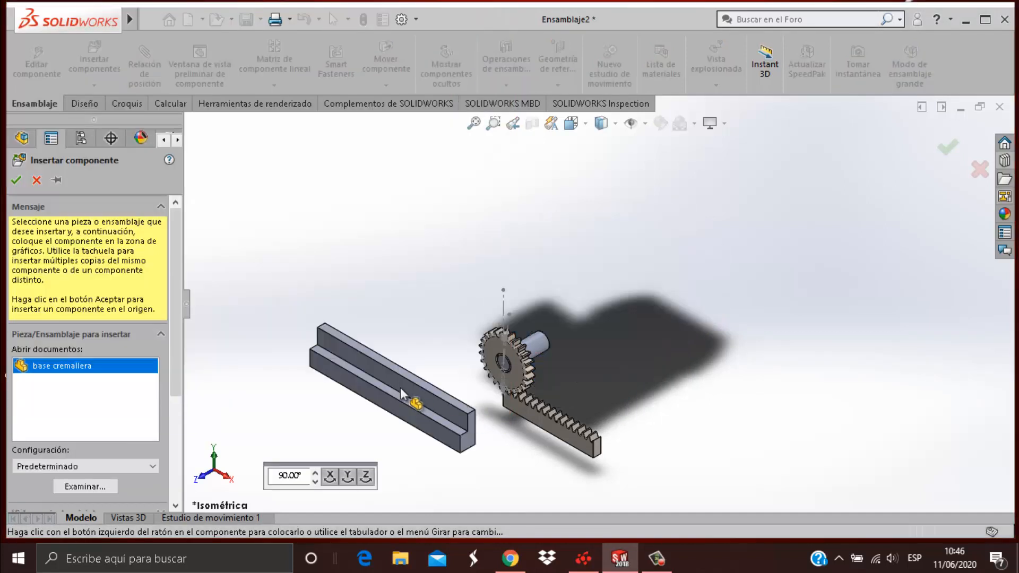
pyautogui.click(395, 423)
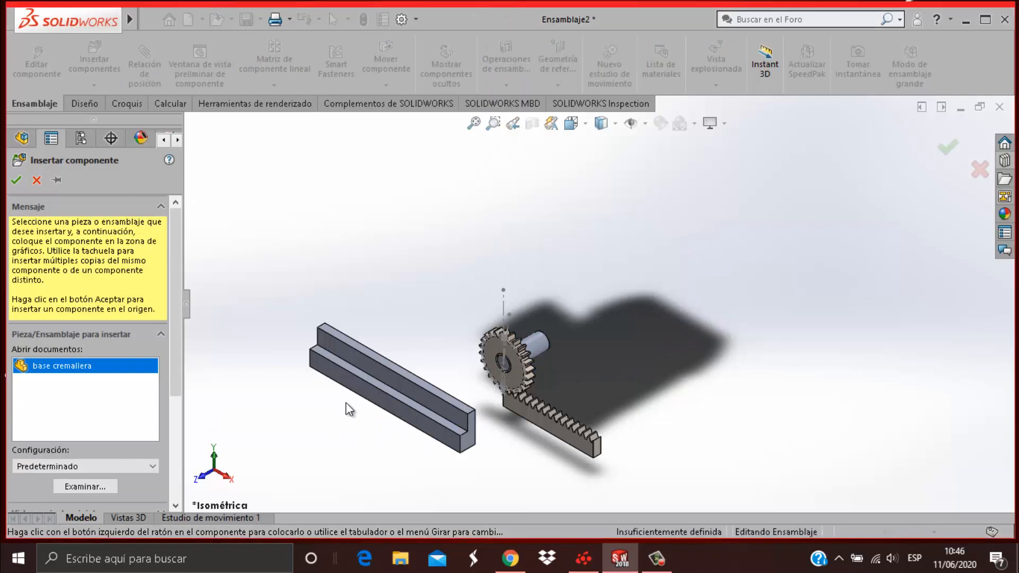
pyautogui.click(16, 180)
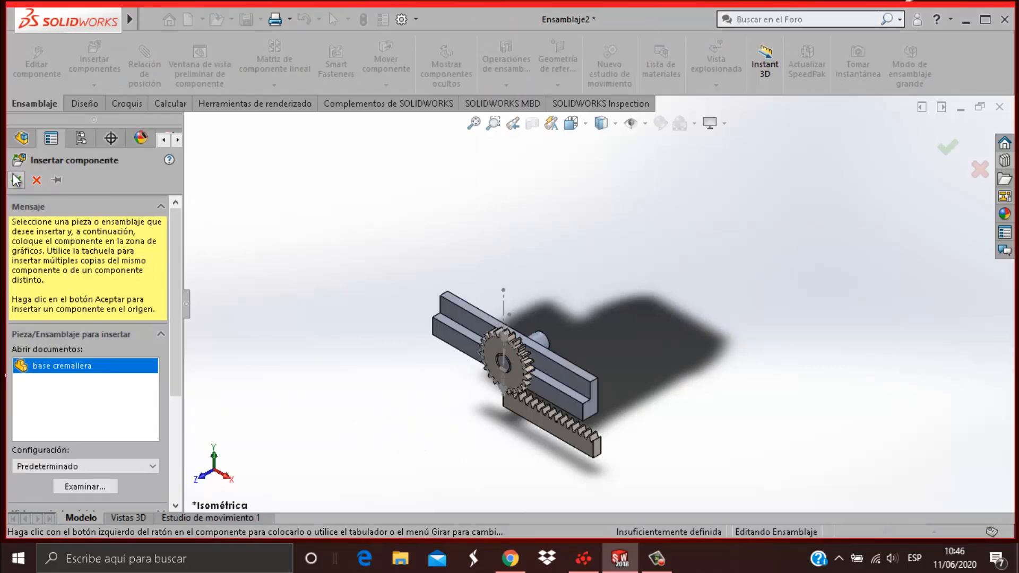
pyautogui.click(303, 368)
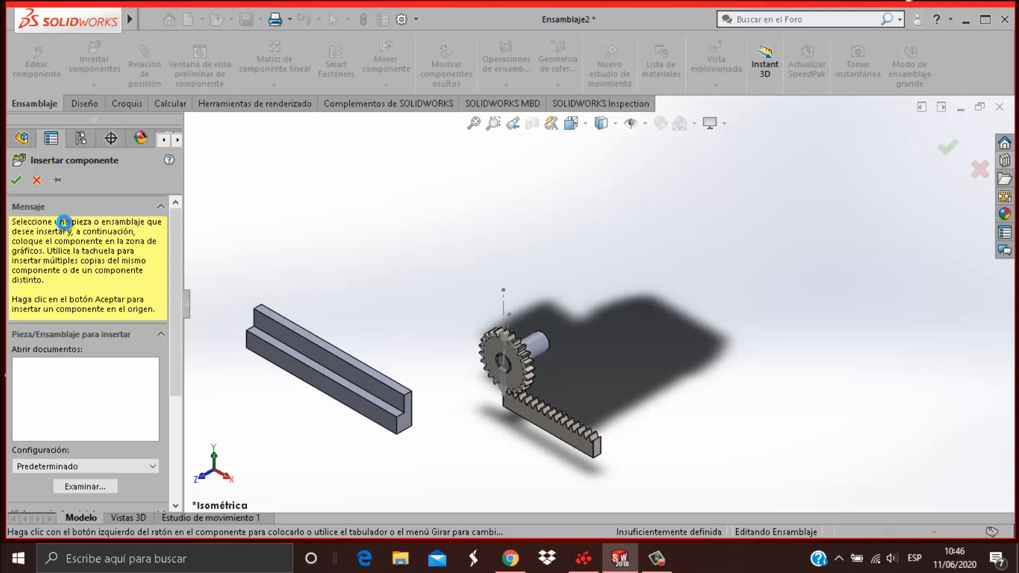
pyautogui.click(17, 179)
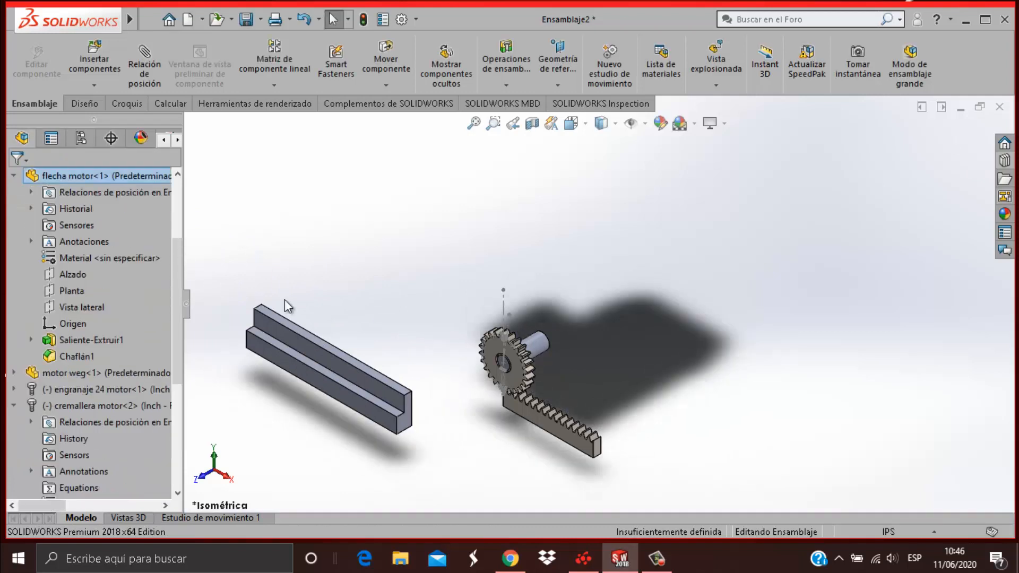
# Step: Collapse the expanded shaft and rack components in the tree and bring the "motor weg" component back into display
pyautogui.scroll(4, 372, 315)
pyautogui.scroll(-7, 483, 319)
pyautogui.scroll(3, 596, 303)
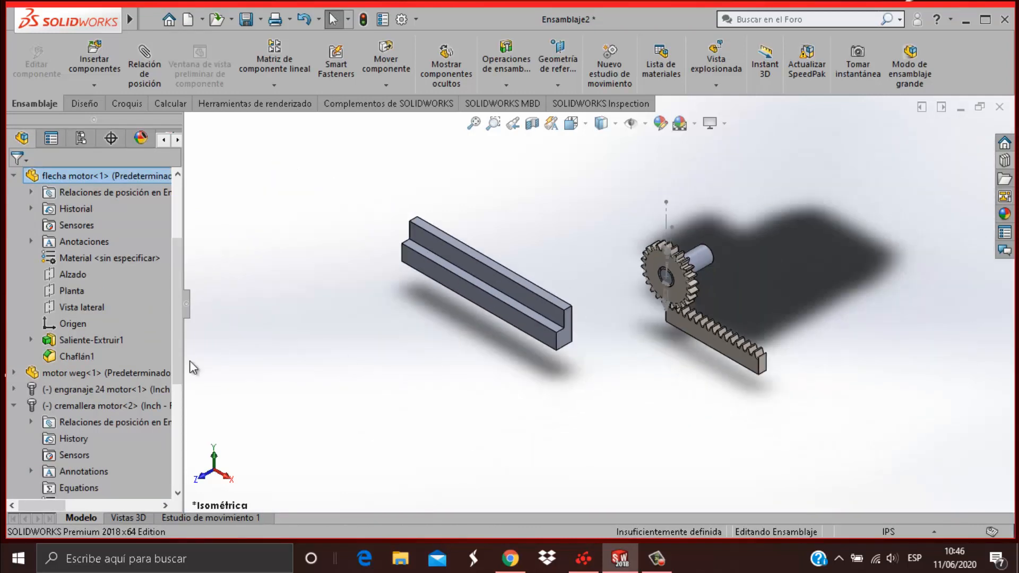
pyautogui.click(12, 176)
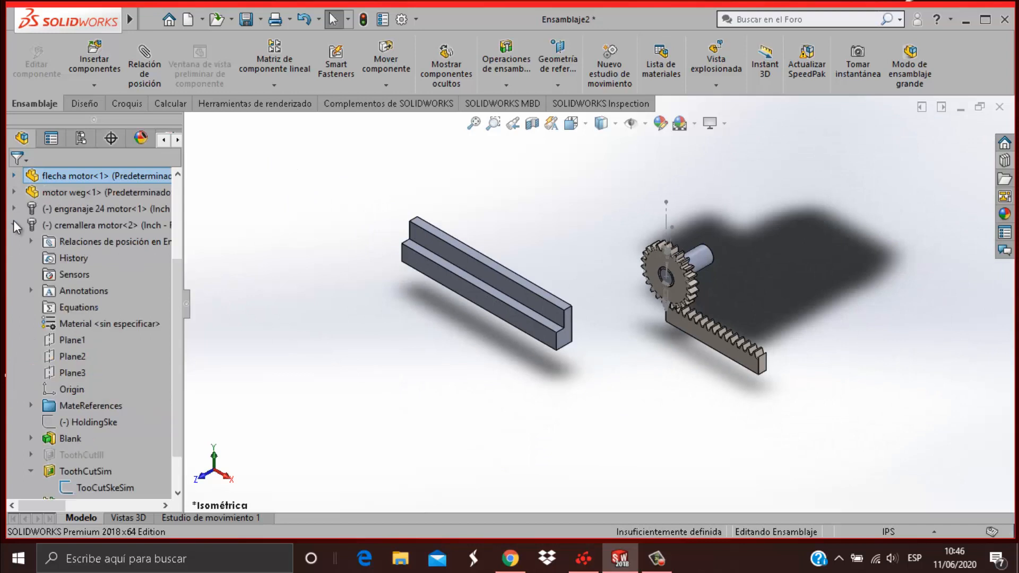
pyautogui.click(14, 226)
pyautogui.rightClick(87, 322)
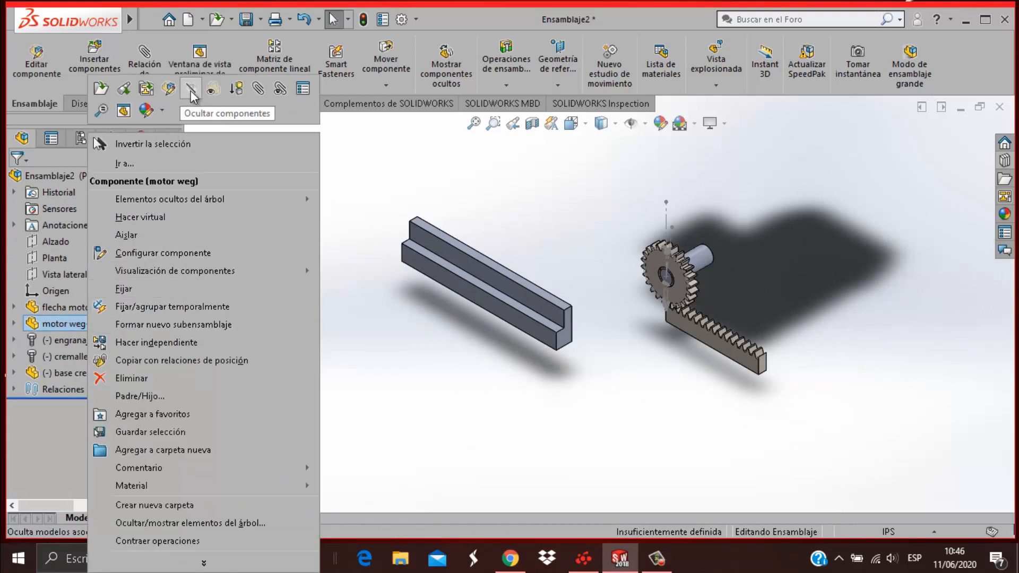
pyautogui.click(191, 91)
pyautogui.click(138, 324)
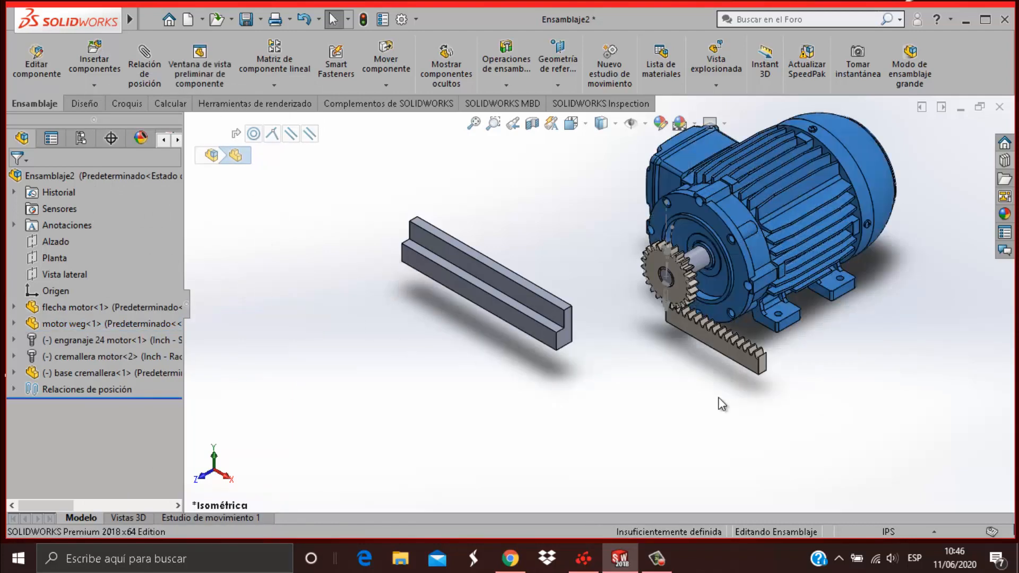
pyautogui.click(721, 401)
# Step: Show the assembly from the front and slide the rack leftward until it is roughly centred beneath the gear
pyautogui.scroll(-4, 721, 402)
pyautogui.scroll(4, 645, 366)
pyautogui.press('space')
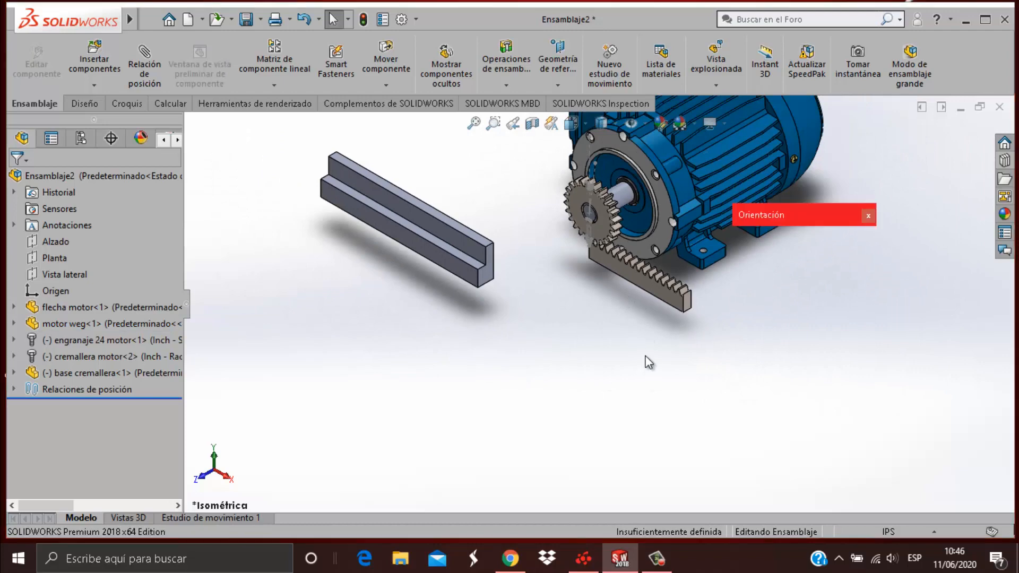
pyautogui.click(397, 409)
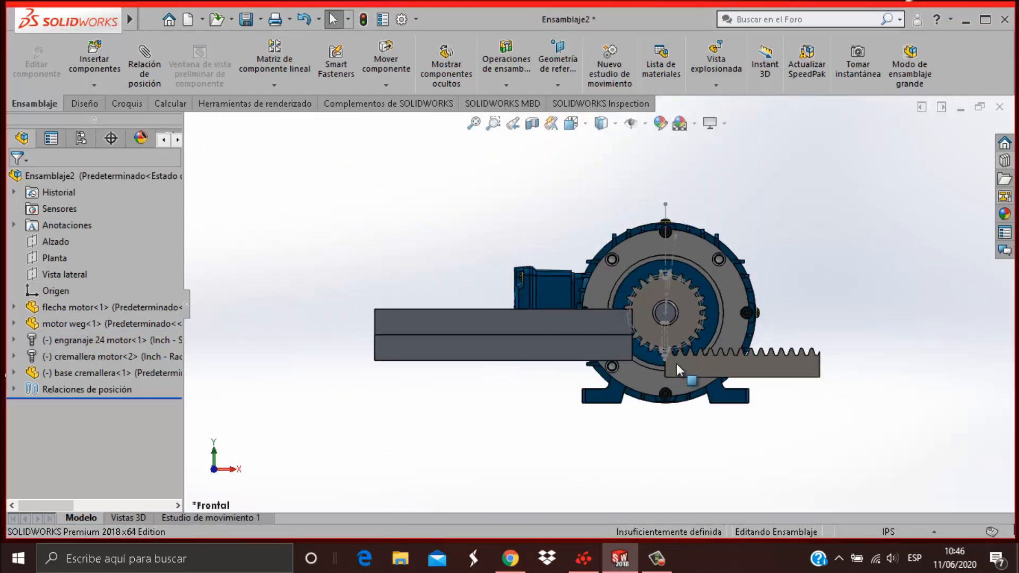
pyautogui.moveTo(664, 361); pyautogui.dragTo(574, 370)
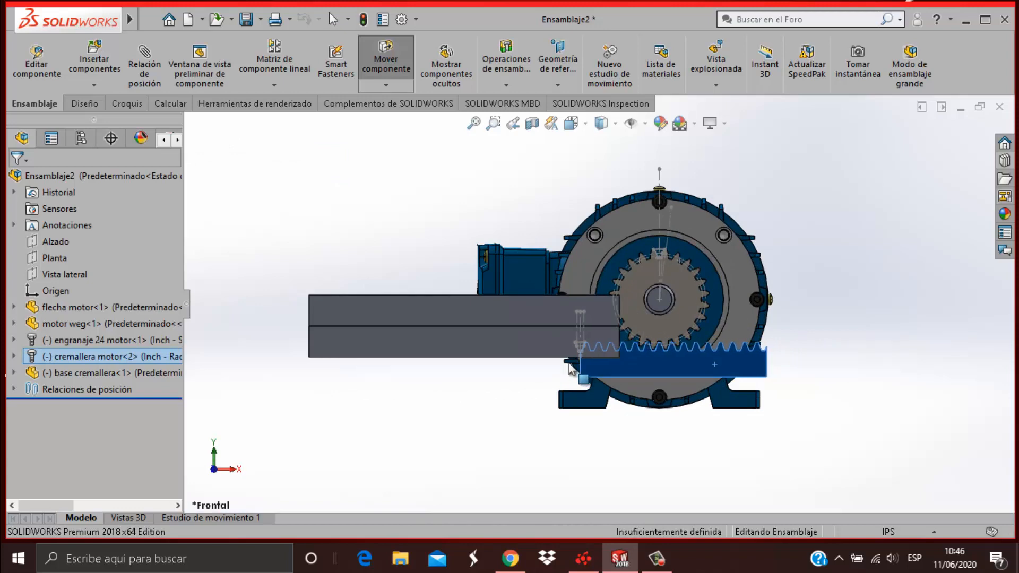
pyautogui.click(613, 454)
# Step: Mate the upright inner face of the base's step coincident with the back face of the rack
pyautogui.scroll(-4, 617, 449)
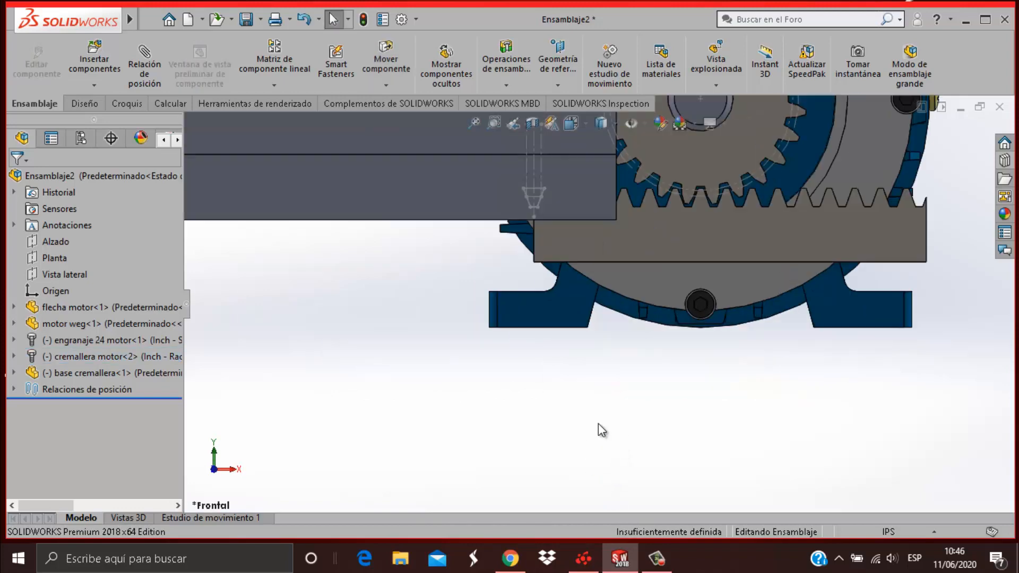
pyautogui.moveTo(598, 423); pyautogui.dragTo(540, 435, button='middle')
pyautogui.scroll(4, 537, 429)
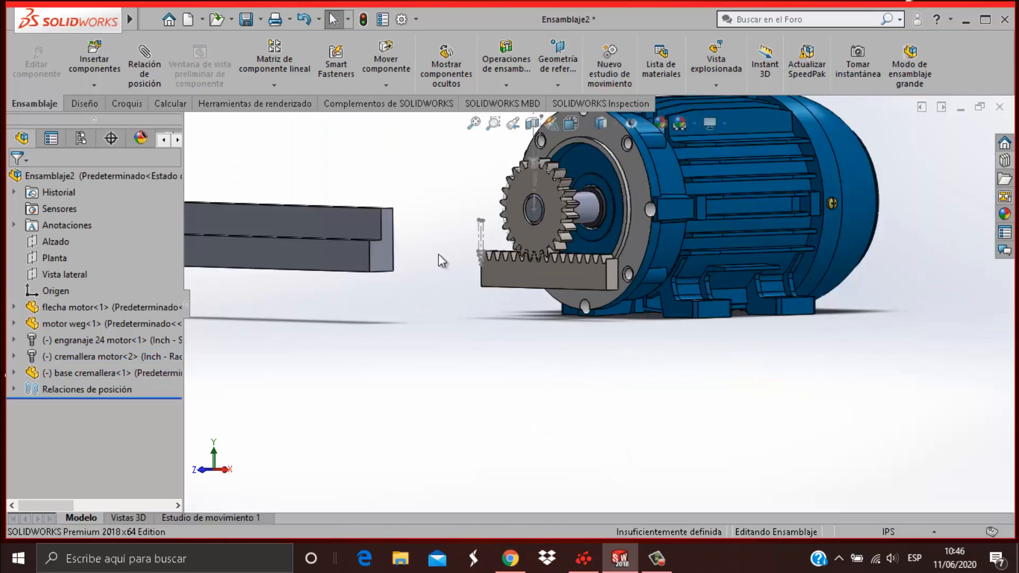
pyautogui.click(368, 230)
pyautogui.scroll(4, 483, 365)
pyautogui.moveTo(603, 321); pyautogui.dragTo(524, 337, button='middle')
pyautogui.scroll(-3, 483, 318)
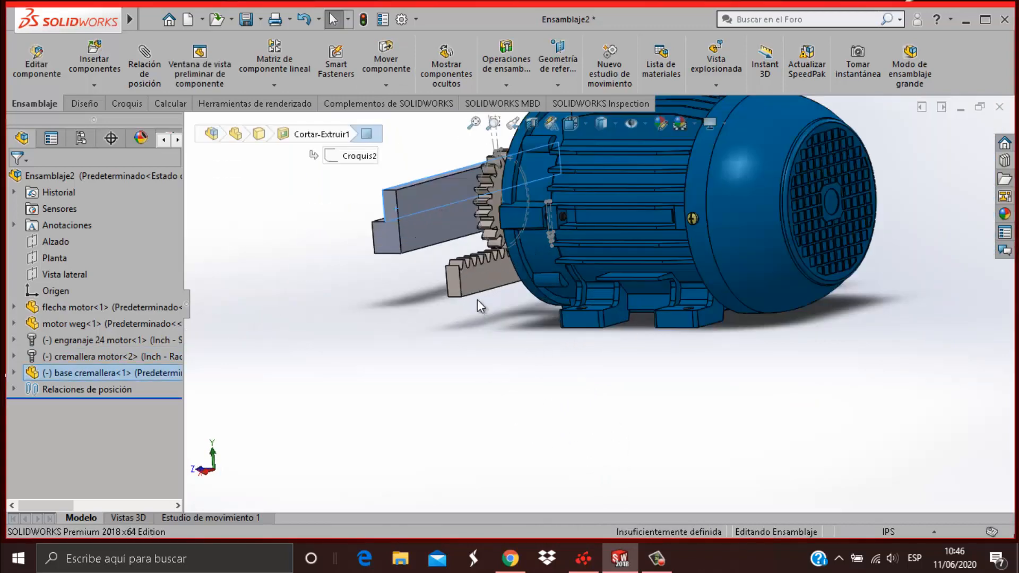
pyautogui.keyDown('ctrl'); pyautogui.click(468, 278); pyautogui.keyUp('ctrl')
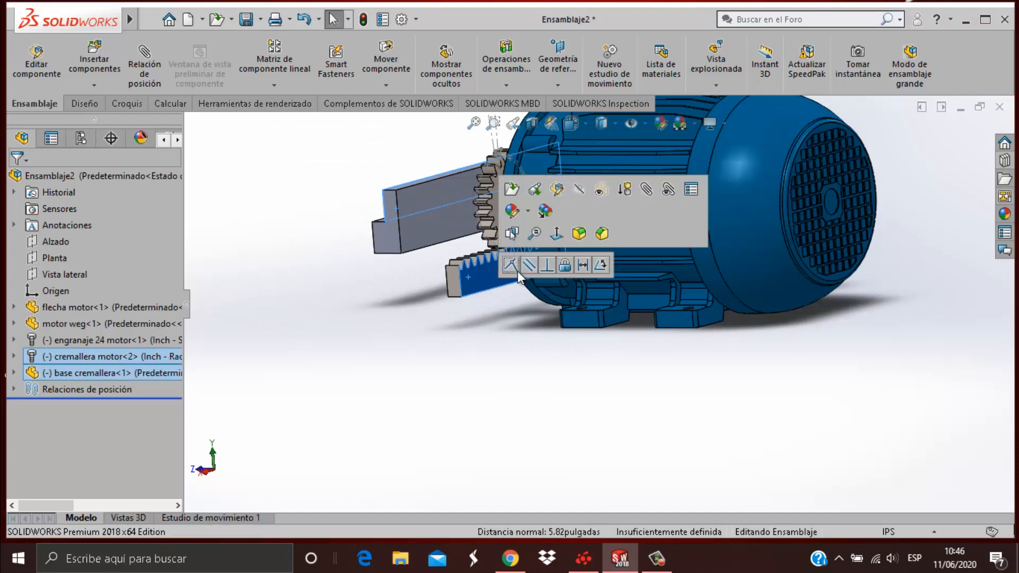
pyautogui.click(513, 265)
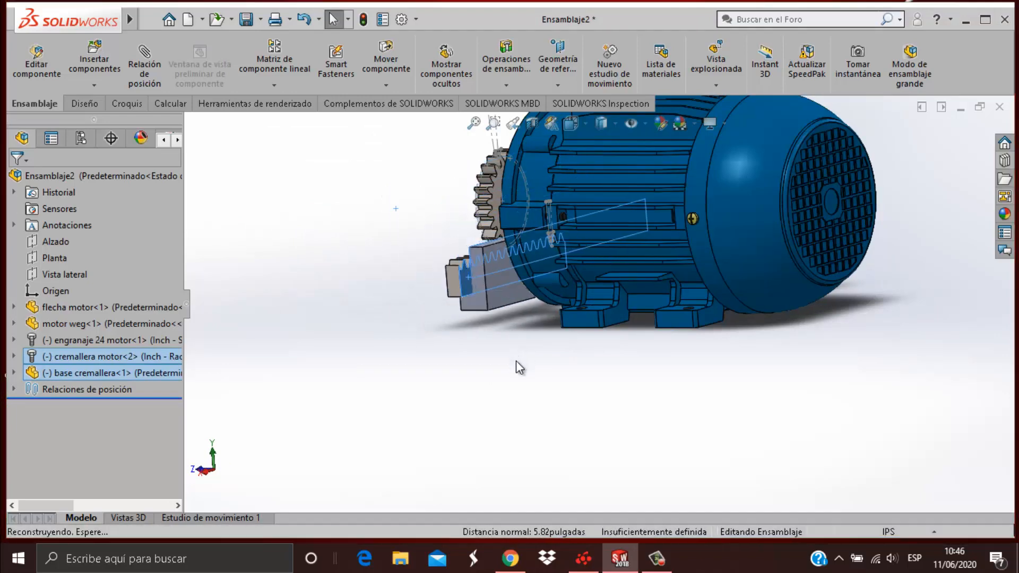
# Step: Move the base down along the mated face until its step sits clear below the rack
pyautogui.scroll(3, 494, 364)
pyautogui.moveTo(495, 355); pyautogui.dragTo(586, 294, button='middle')
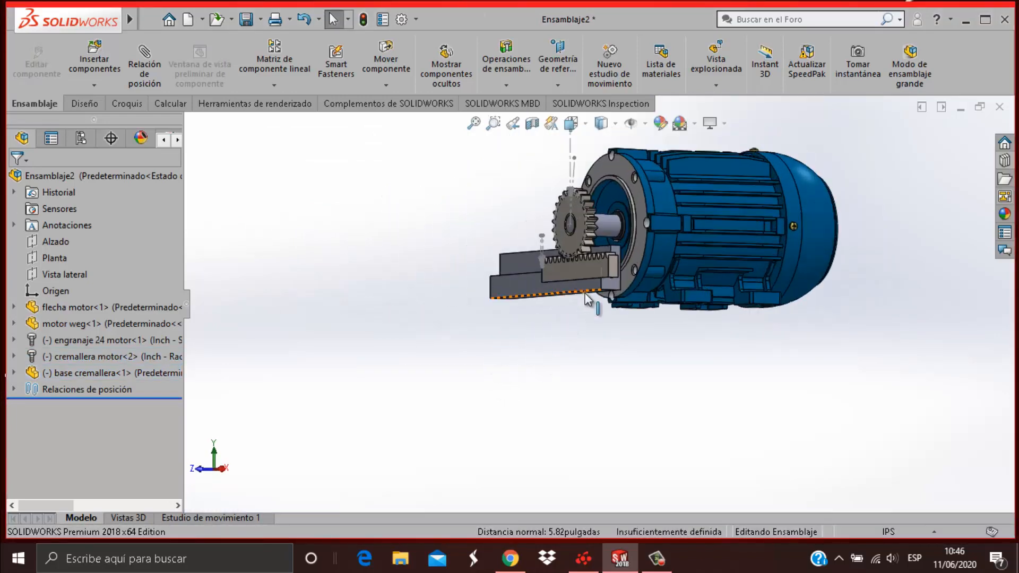
pyautogui.scroll(-3, 585, 294)
pyautogui.click(484, 279)
pyautogui.moveTo(486, 285); pyautogui.dragTo(497, 333, button='middle')
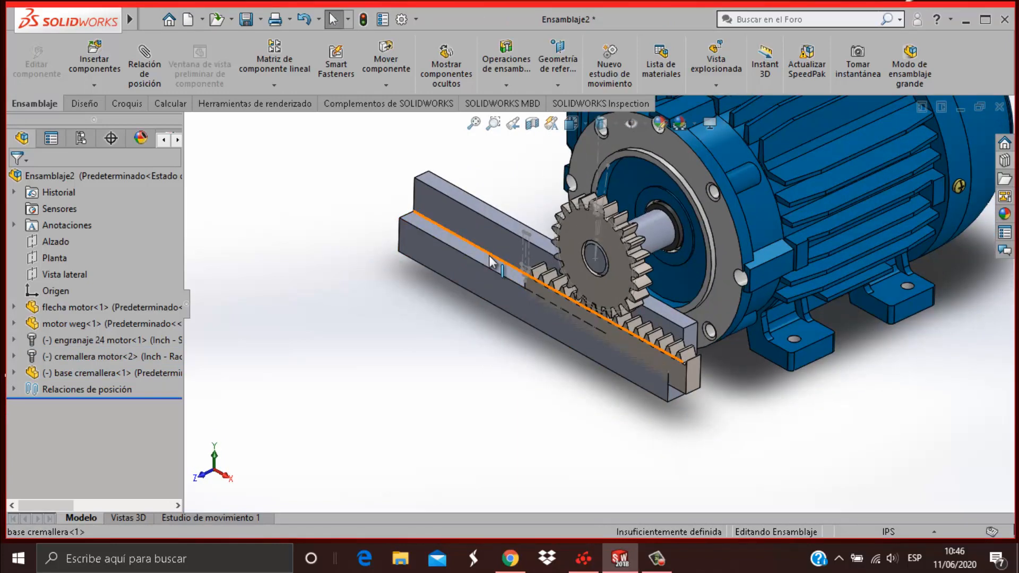
pyautogui.click(511, 307)
pyautogui.moveTo(505, 358)
pyautogui.mouseDown()
pyautogui.moveTo(505, 432)
pyautogui.moveTo(511, 352)
pyautogui.mouseUp()
# Step: Mate the horizontal ledge of the base's step coincident with the underside of the rack
pyautogui.click(511, 353)
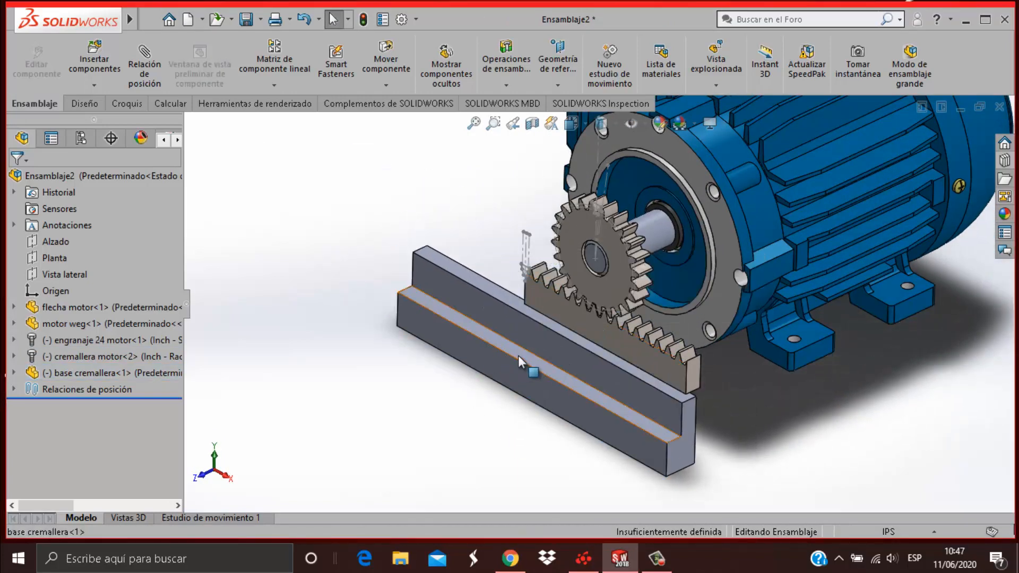
pyautogui.scroll(2, 569, 378)
pyautogui.moveTo(569, 379); pyautogui.dragTo(557, 317, button='middle')
pyautogui.scroll(-4, 621, 324)
pyautogui.scroll(-2, 676, 341)
pyautogui.moveTo(676, 341); pyautogui.dragTo(658, 276, button='middle')
pyautogui.scroll(1, 637, 250)
pyautogui.keyDown('ctrl'); pyautogui.click(631, 243); pyautogui.keyUp('ctrl')
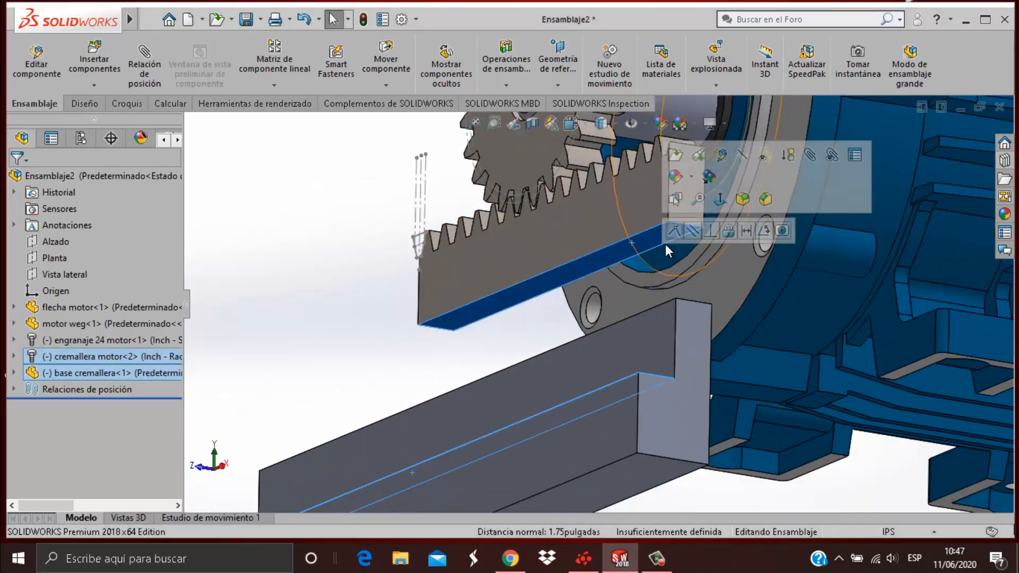
pyautogui.click(673, 231)
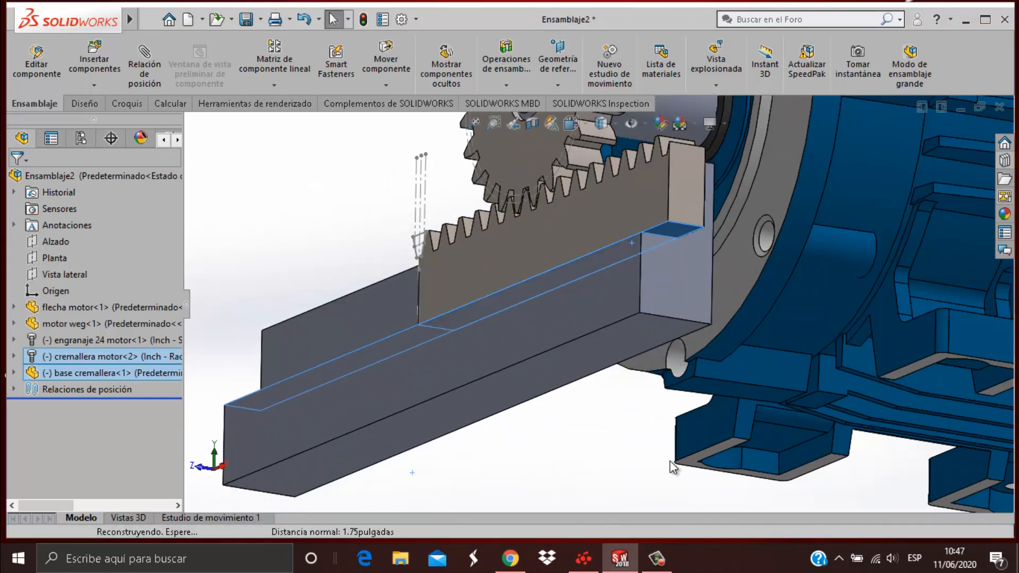
# Step: In front view, slide the base to the right until the rack is roughly centred along its length
pyautogui.scroll(5, 610, 462)
pyautogui.press('space')
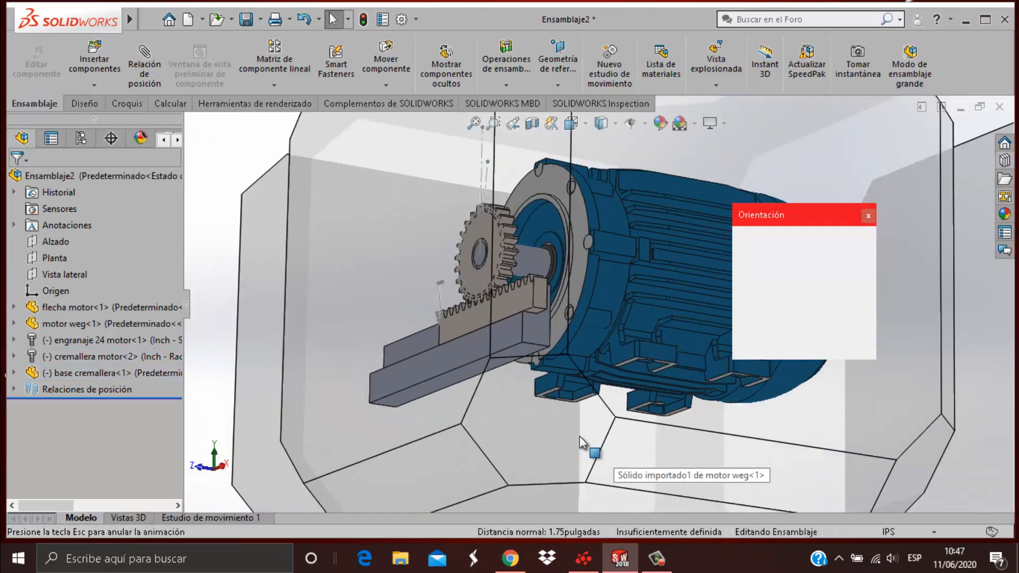
pyautogui.hotkey('ctrl', '1')
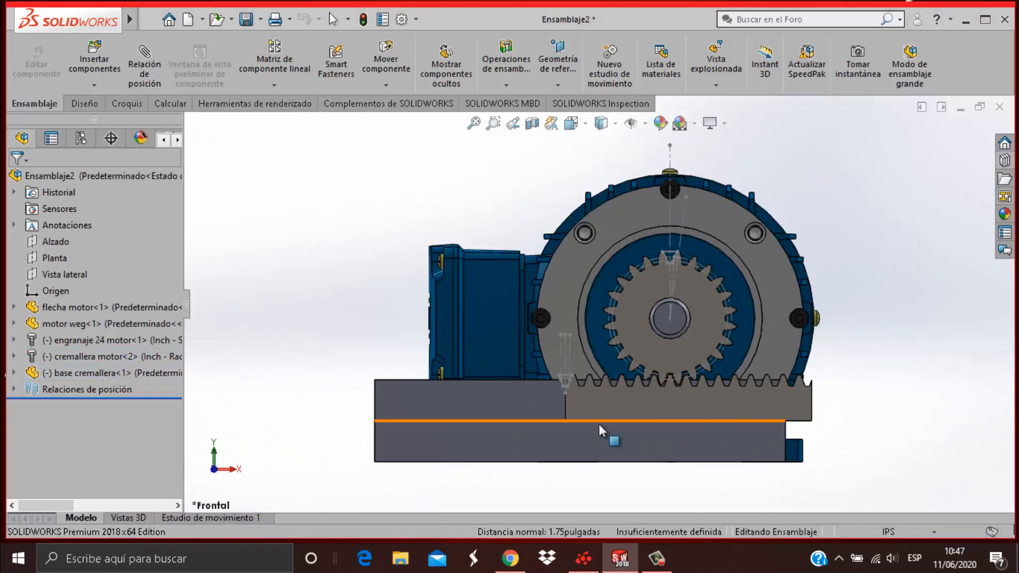
pyautogui.moveTo(700, 457); pyautogui.dragTo(805, 457)
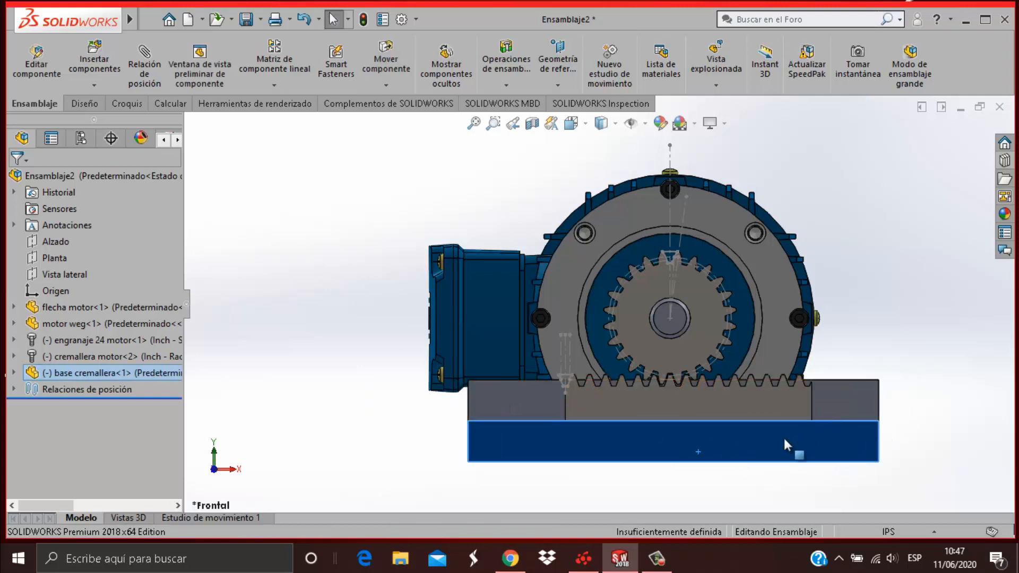
# Step: Measure the distance between the outer side faces of the motor's two front feet
pyautogui.moveTo(519, 437); pyautogui.dragTo(578, 378, button='middle')
pyautogui.scroll(-5, 600, 401)
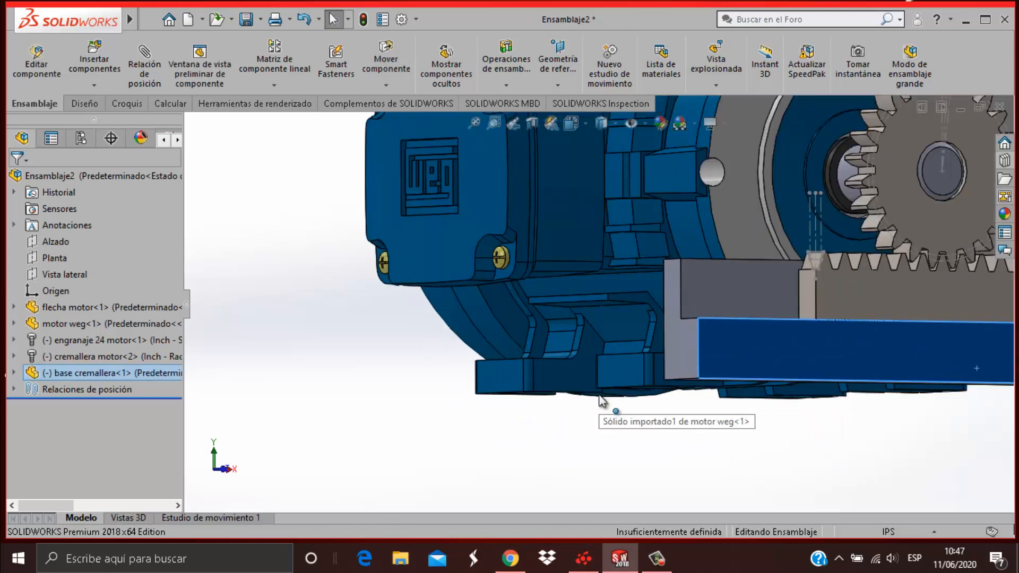
pyautogui.click(168, 104)
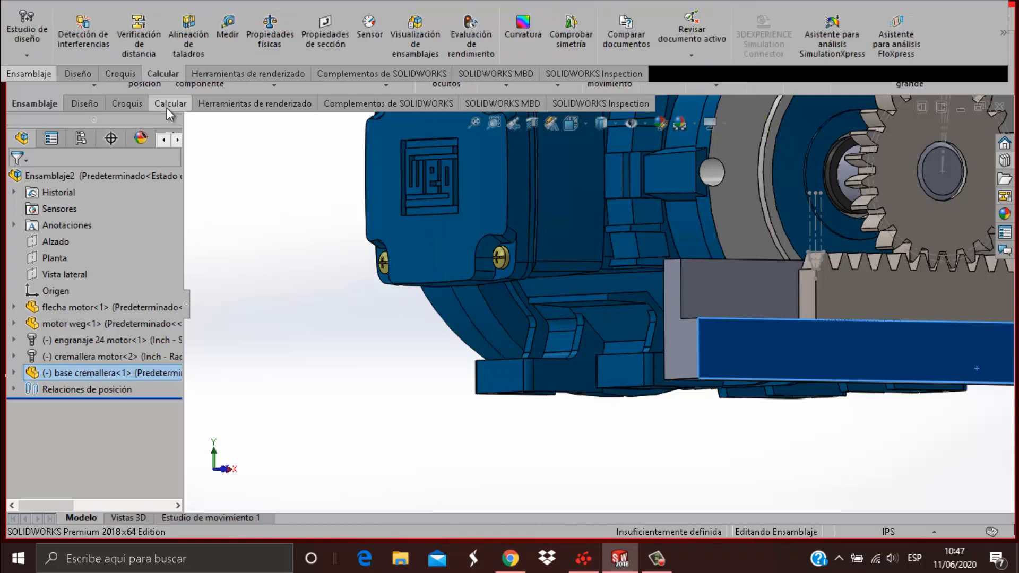
pyautogui.click(235, 59)
pyautogui.scroll(-3, 619, 390)
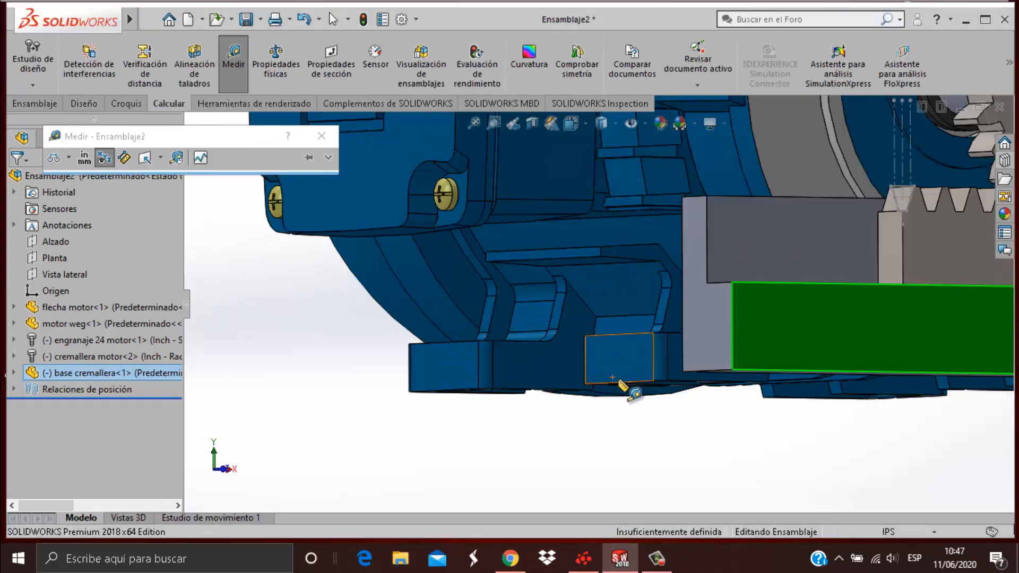
pyautogui.click(637, 448)
pyautogui.click(626, 365)
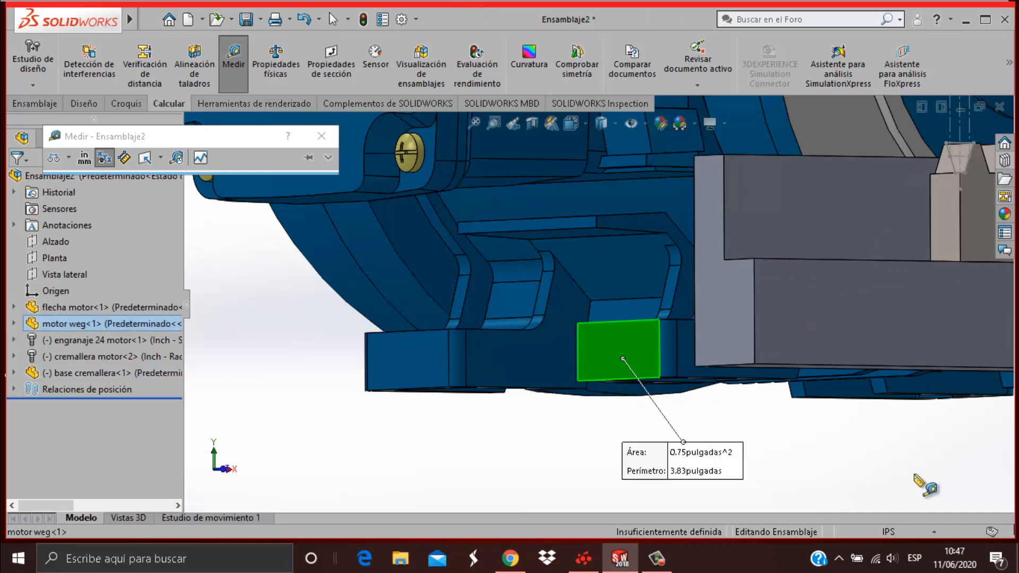
pyautogui.moveTo(921, 484); pyautogui.dragTo(812, 472, button='middle')
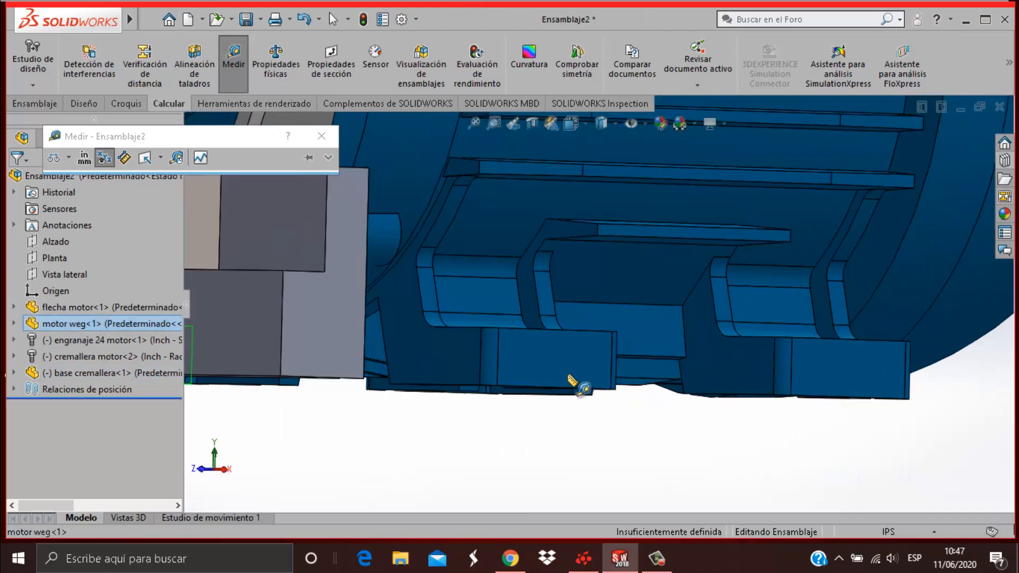
pyautogui.click(597, 387)
pyautogui.moveTo(445, 473); pyautogui.dragTo(652, 454, button='middle')
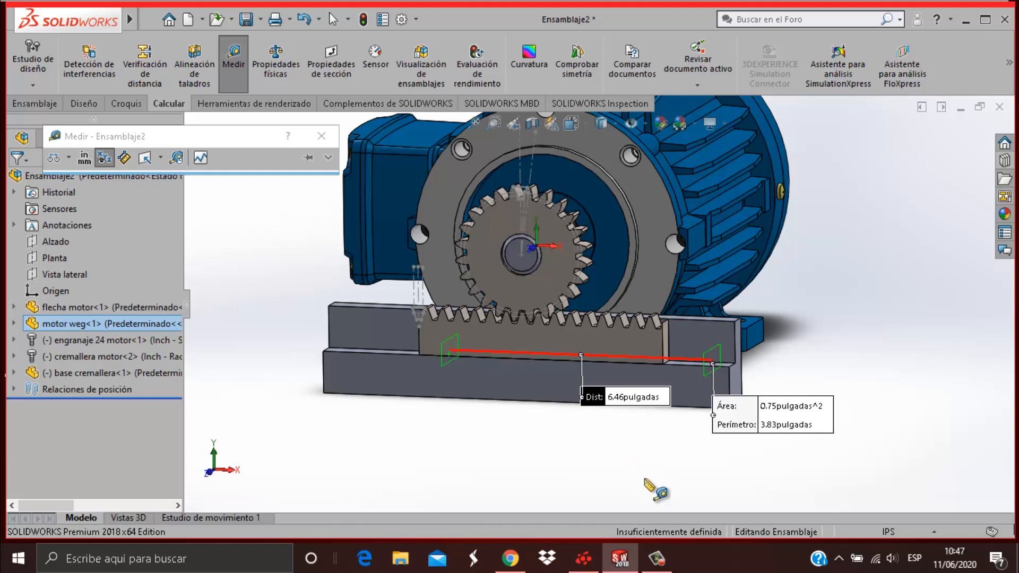
# Step: Add a 1.77 in distance mate between the rack base's end face and the outer side face of the nearby motor foot
pyautogui.press('Escape')
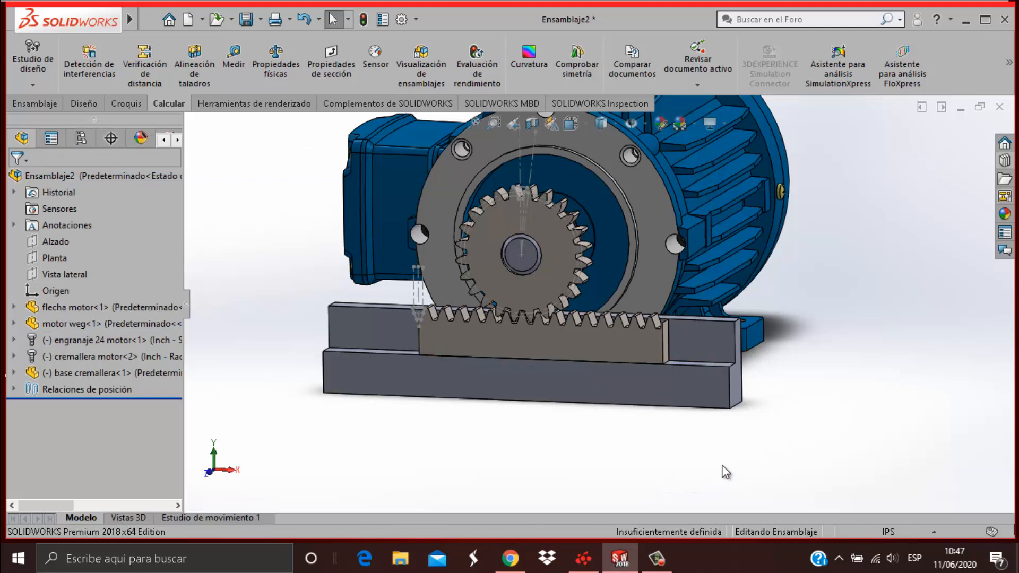
pyautogui.scroll(-5, 759, 403)
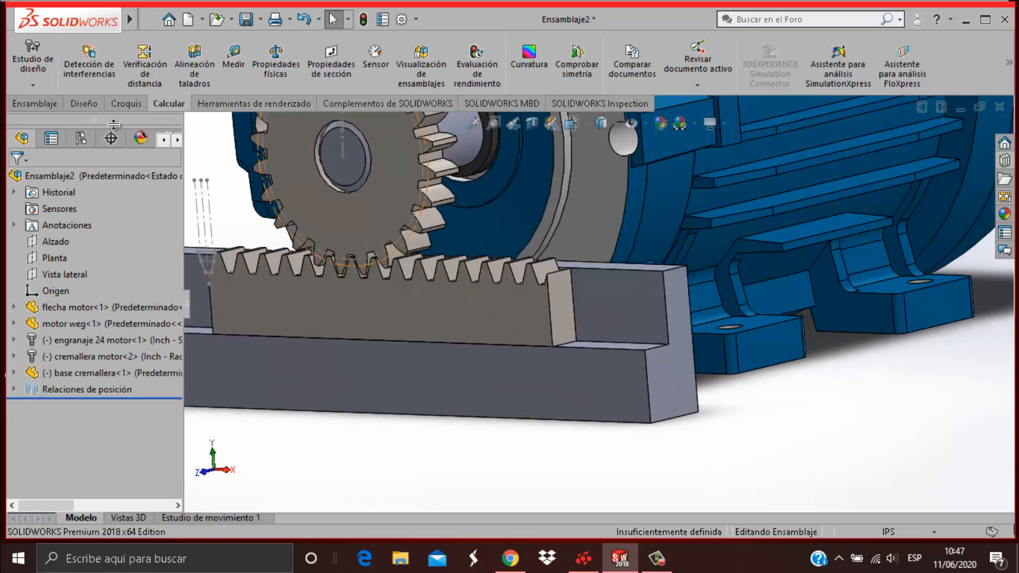
pyautogui.click(685, 387)
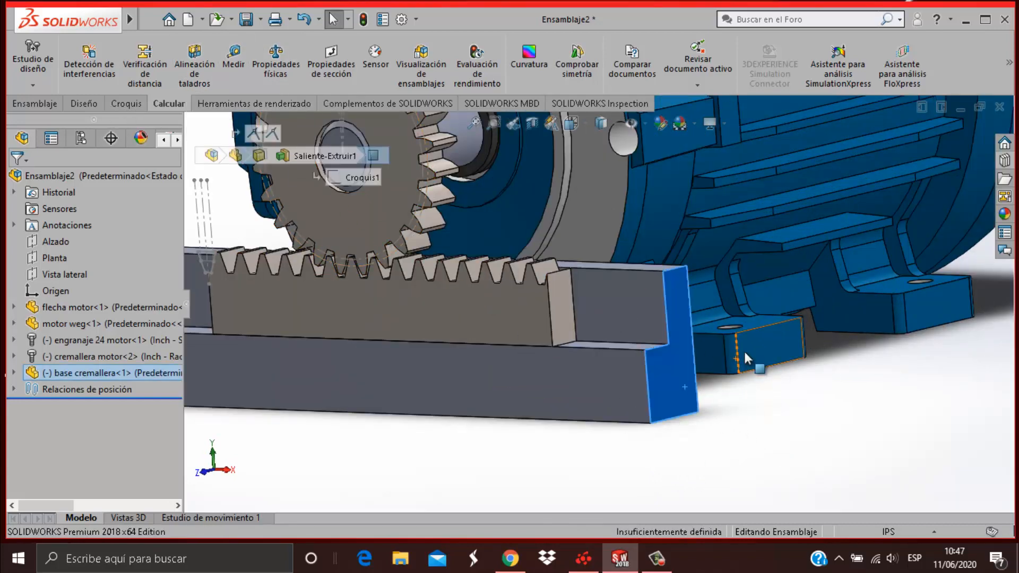
pyautogui.keyDown('ctrl'); pyautogui.click(744, 351); pyautogui.keyUp('ctrl')
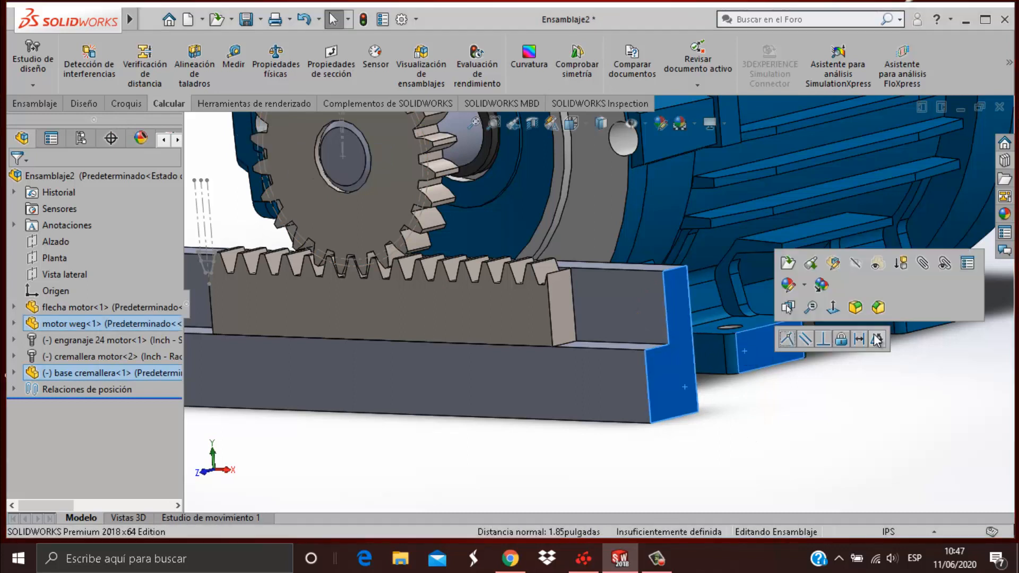
pyautogui.click(865, 343)
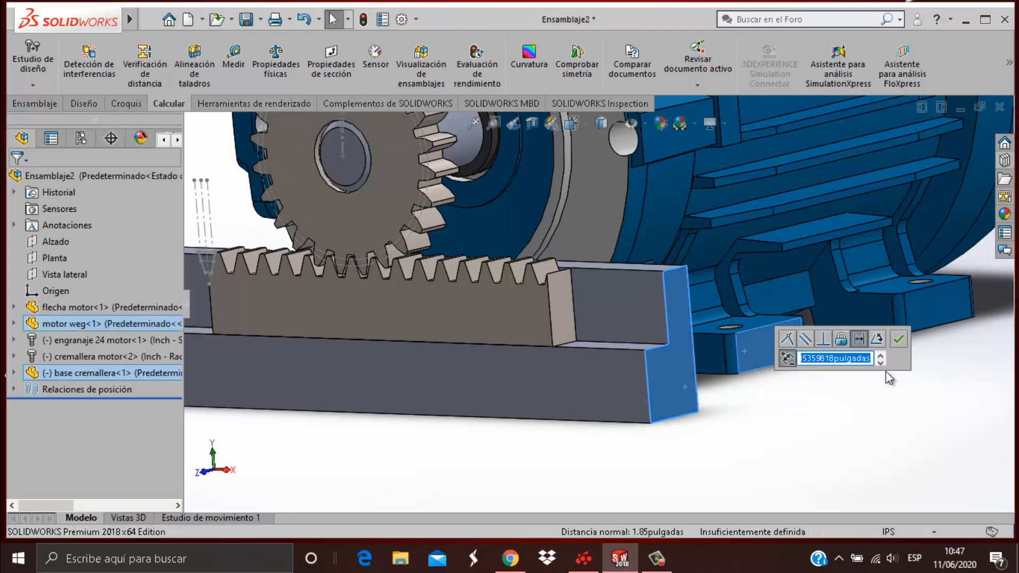
pyautogui.write('1.77')
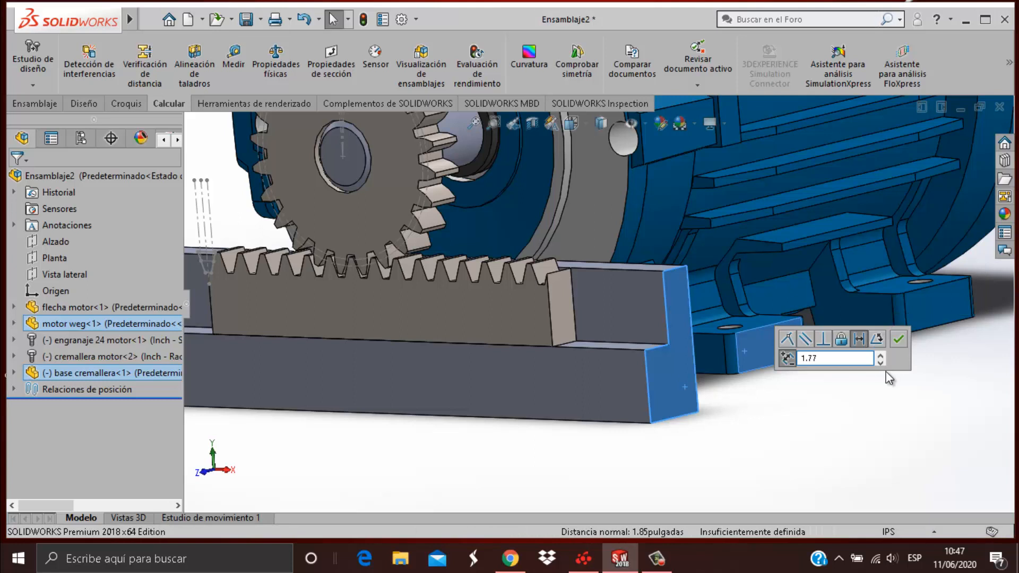
pyautogui.press('Return')
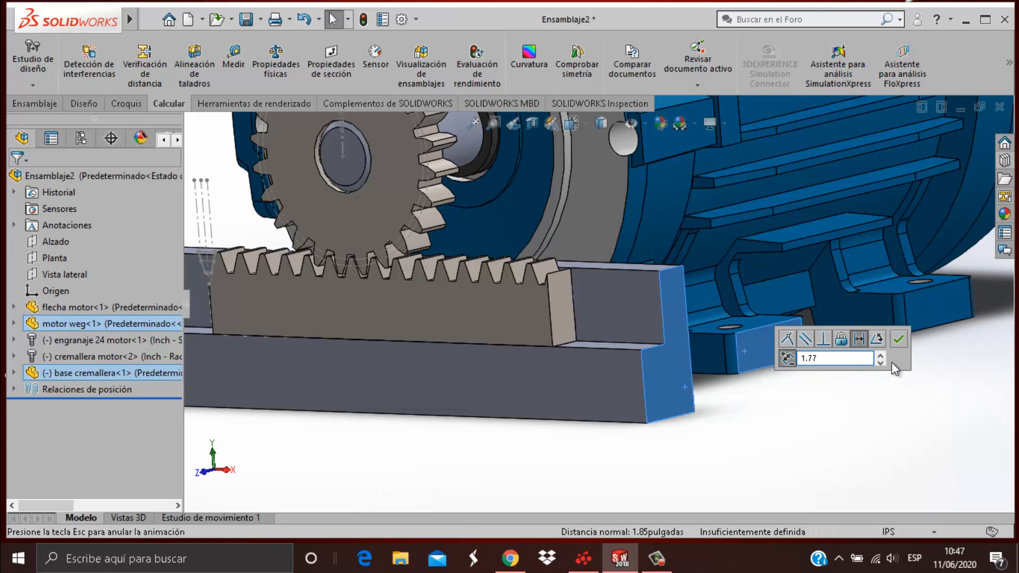
pyautogui.click(900, 345)
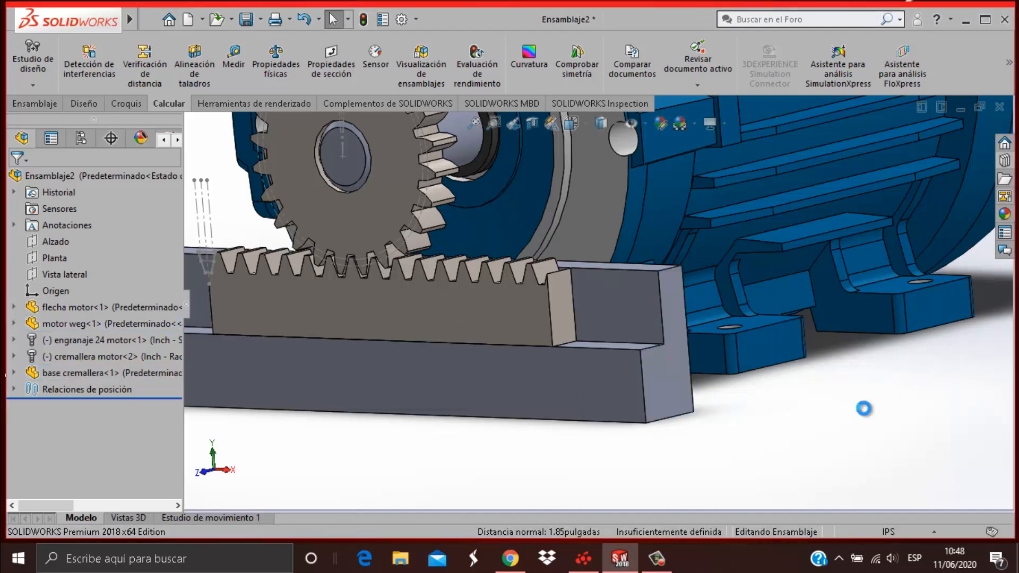
# Step: Examine in front view how the gear teeth mesh with the rack teeth
pyautogui.press('space')
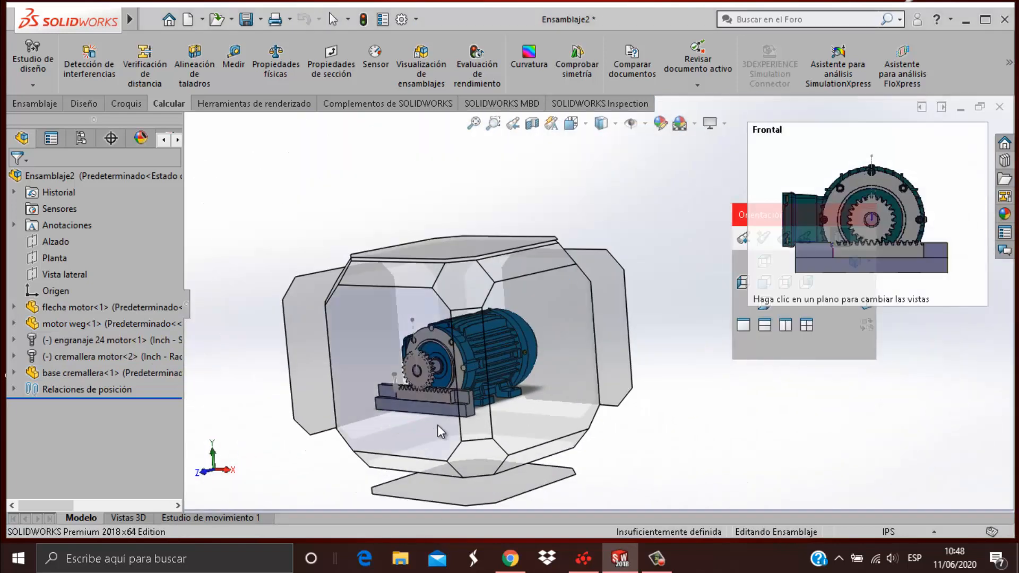
pyautogui.press('Escape')
pyautogui.hotkey('ctrl', '1')
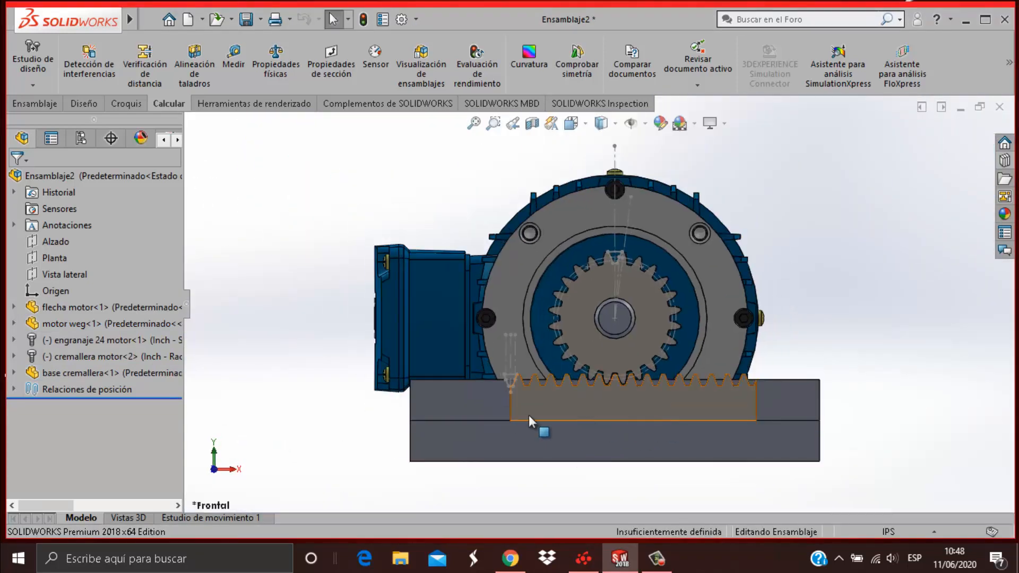
pyautogui.click(664, 400)
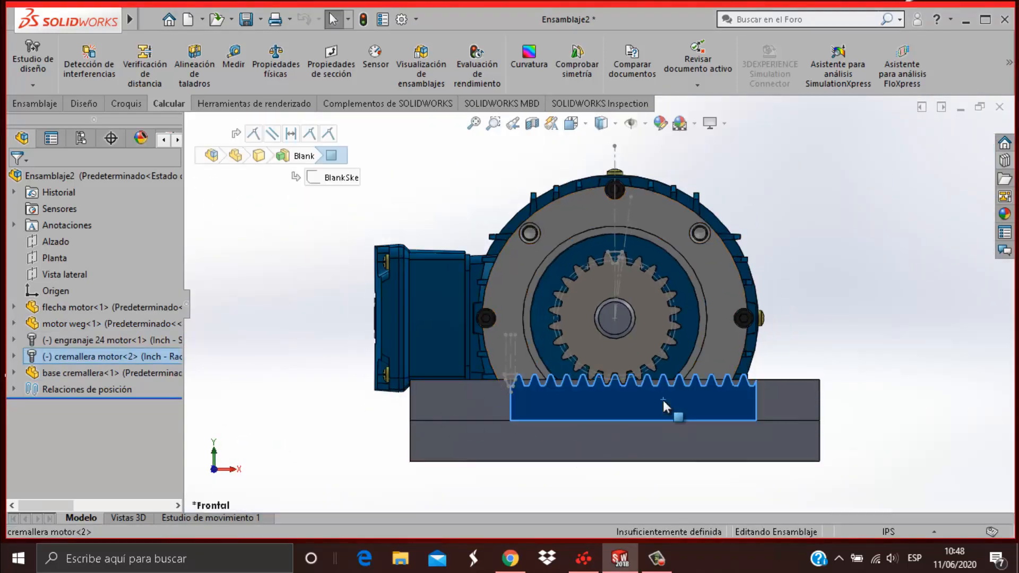
pyautogui.scroll(-8, 639, 388)
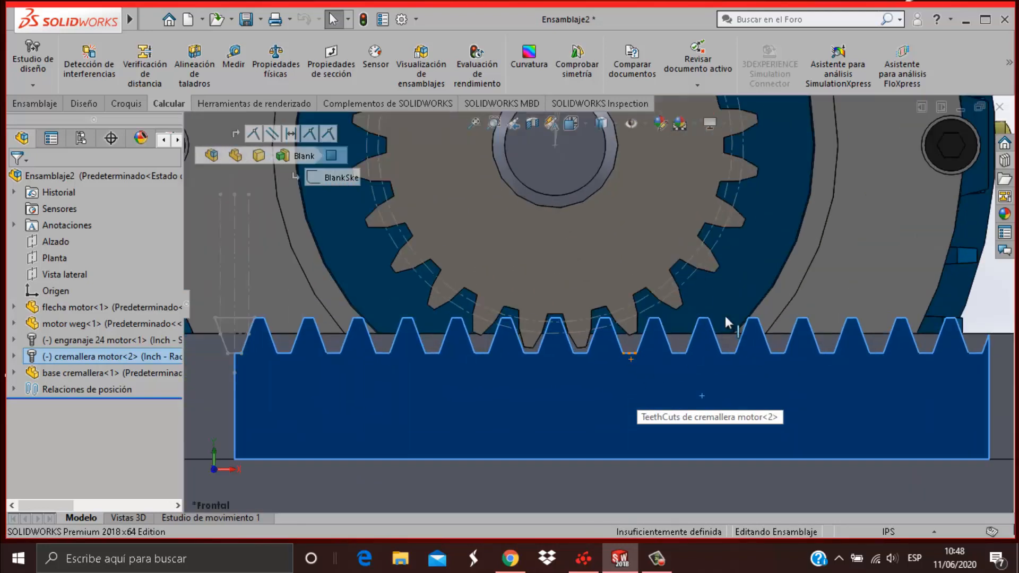
pyautogui.scroll(5, 753, 313)
pyautogui.click(896, 281)
pyautogui.scroll(3, 886, 284)
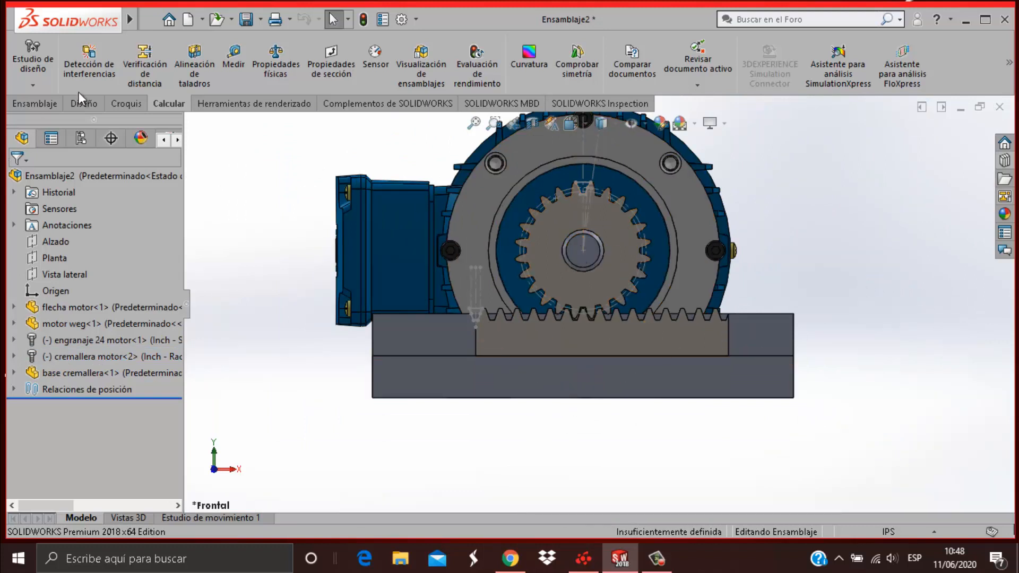
# Step: Start a rack-and-pinion mechanical mate and choose the rack's lower front edge as the rack reference
pyautogui.click(50, 103)
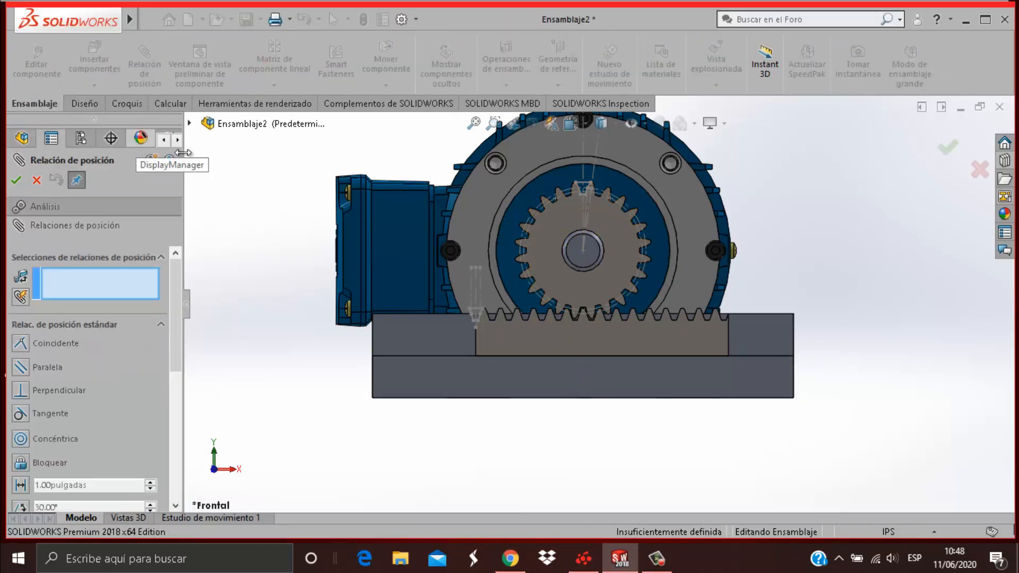
pyautogui.moveTo(179, 312); pyautogui.dragTo(162, 409)
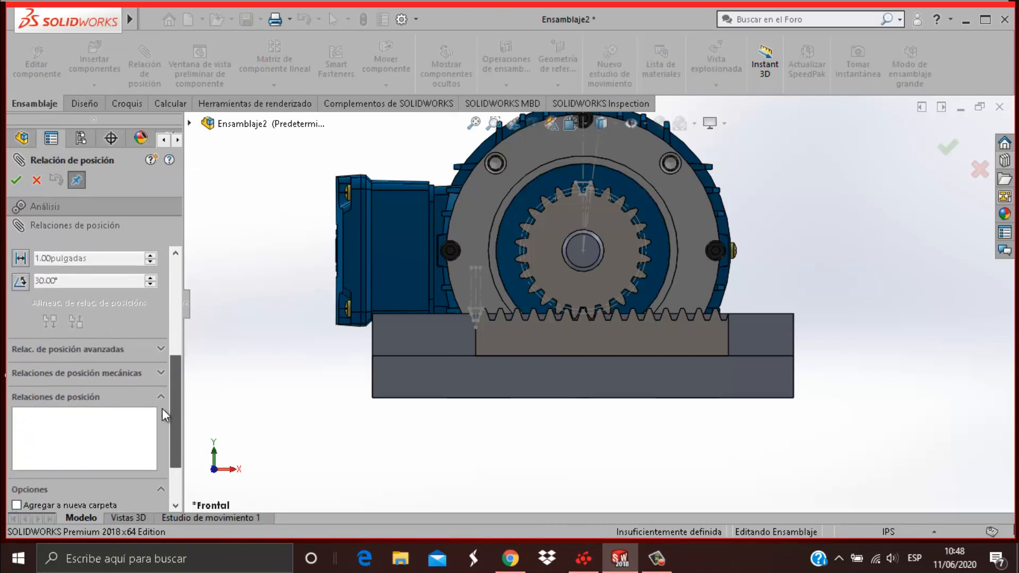
pyautogui.click(162, 373)
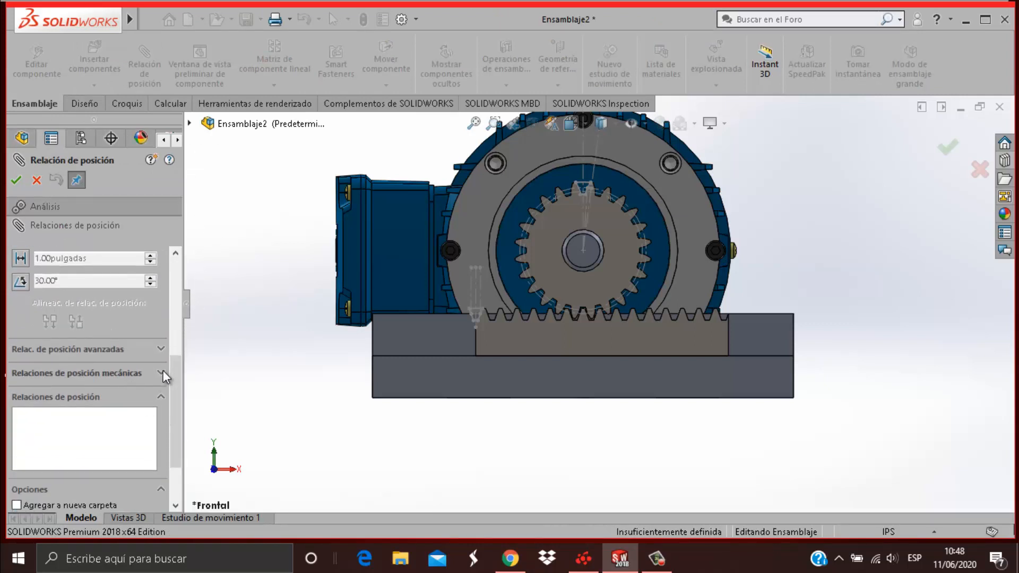
pyautogui.moveTo(177, 399); pyautogui.dragTo(176, 300)
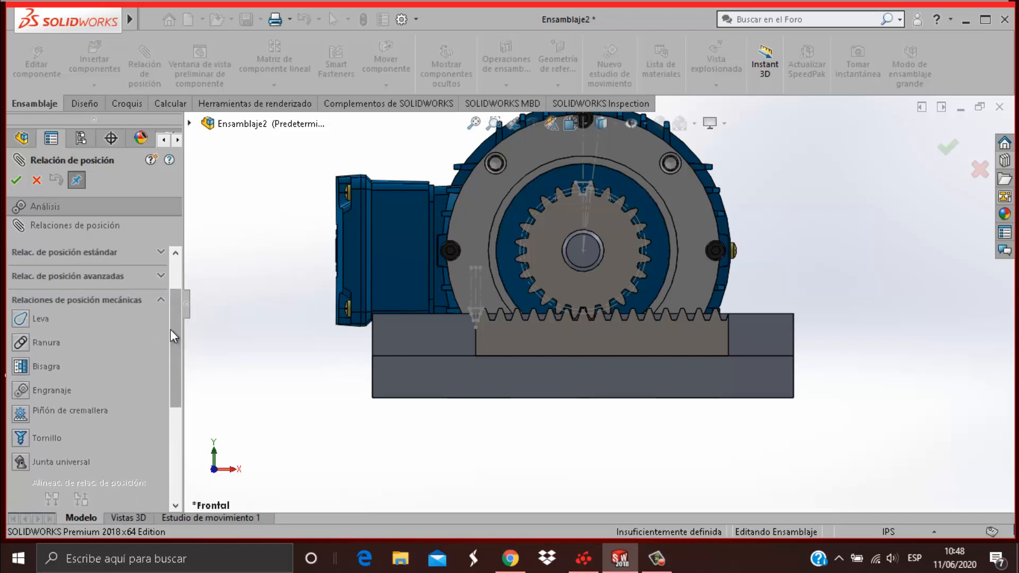
pyautogui.click(64, 414)
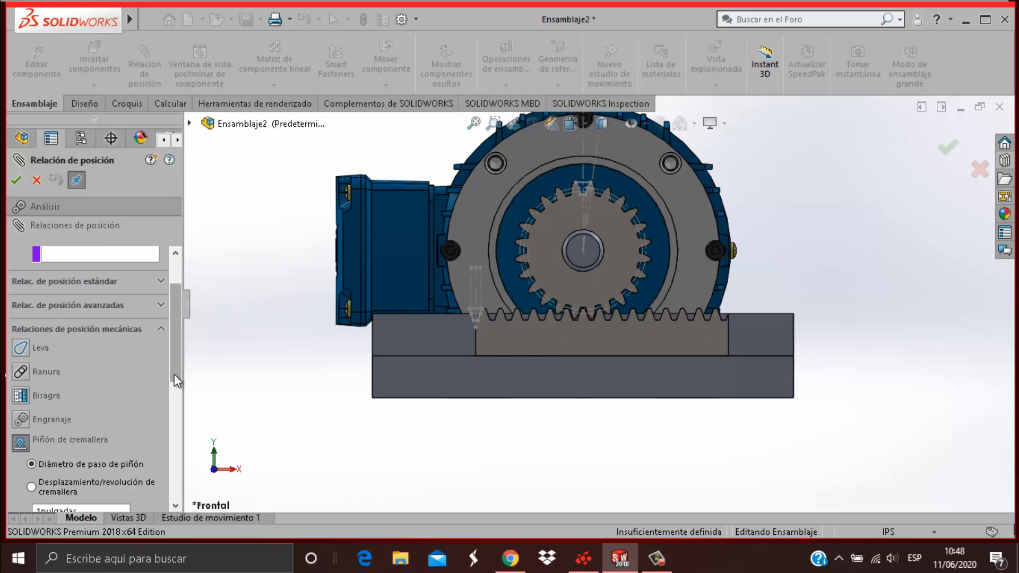
pyautogui.moveTo(174, 374); pyautogui.dragTo(176, 344)
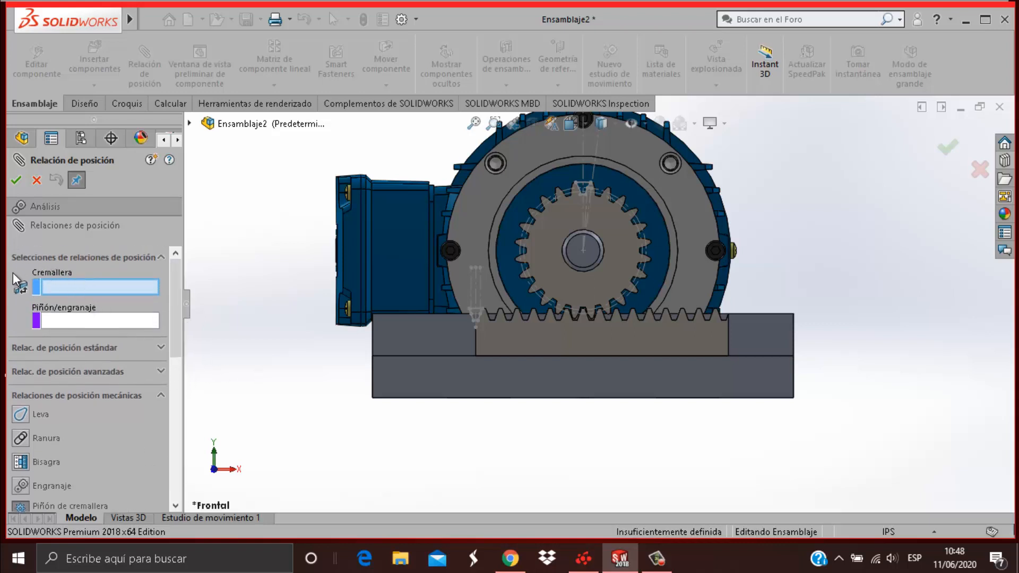
pyautogui.moveTo(424, 419); pyautogui.dragTo(687, 370, button='middle')
pyautogui.scroll(-10, 690, 369)
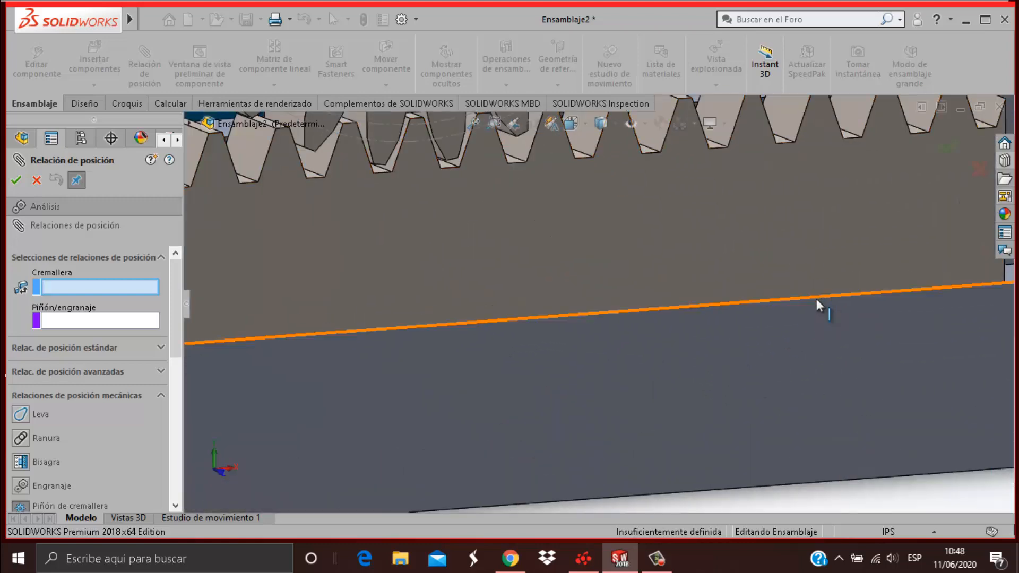
pyautogui.scroll(5, 816, 298)
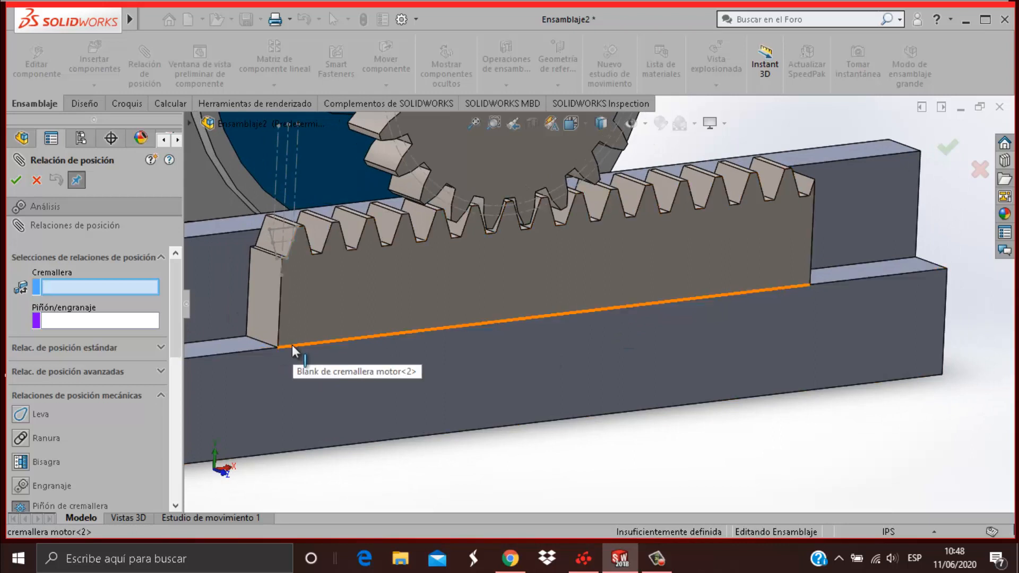
pyautogui.click(292, 345)
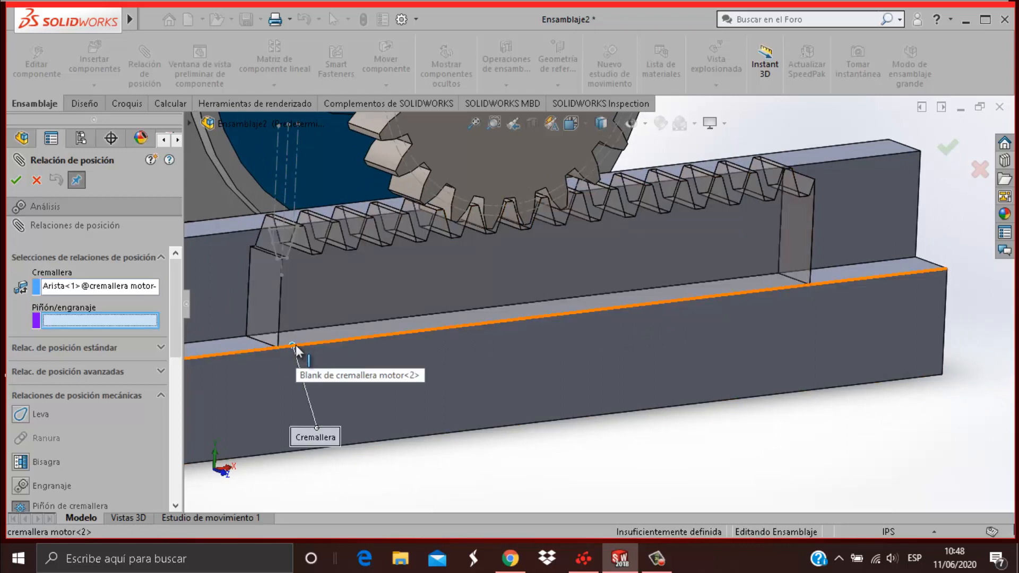
# Step: Choose the gear's pitch-circle sketch arc as the pinion and apply the mate with a 3 in pinion pitch diameter
pyautogui.scroll(3, 343, 373)
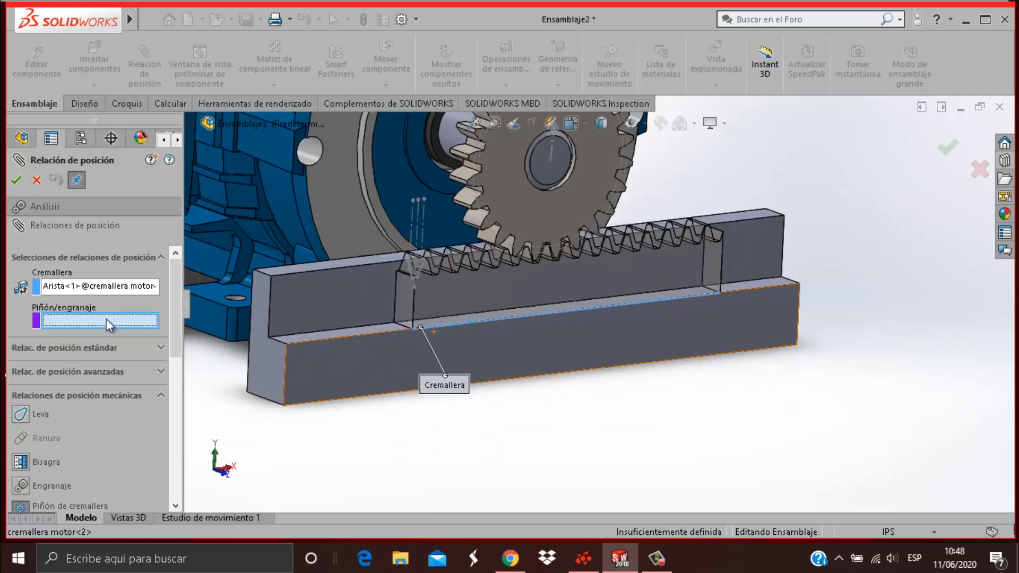
pyautogui.scroll(-5, 503, 251)
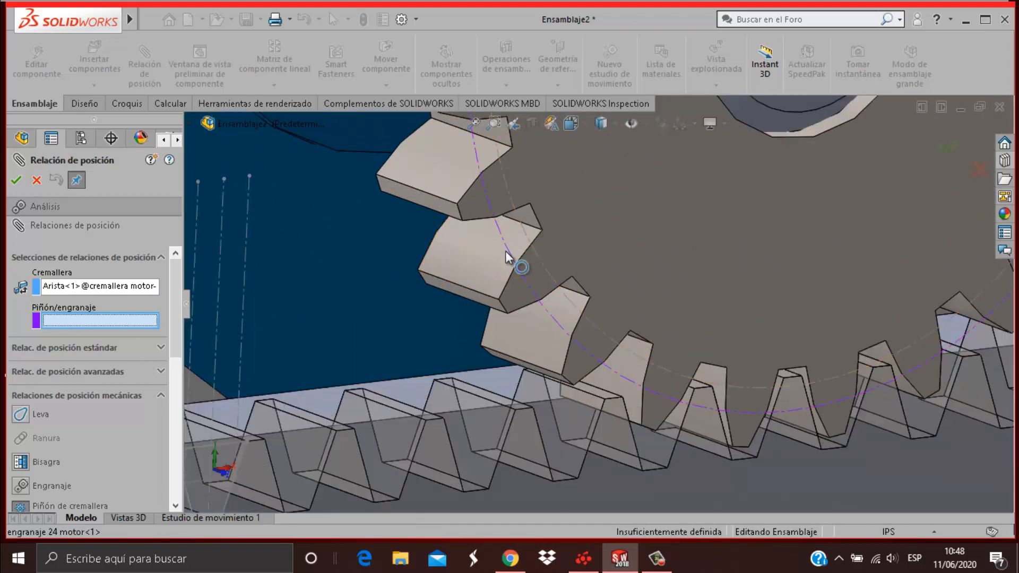
pyautogui.click(515, 268)
pyautogui.scroll(10, 699, 402)
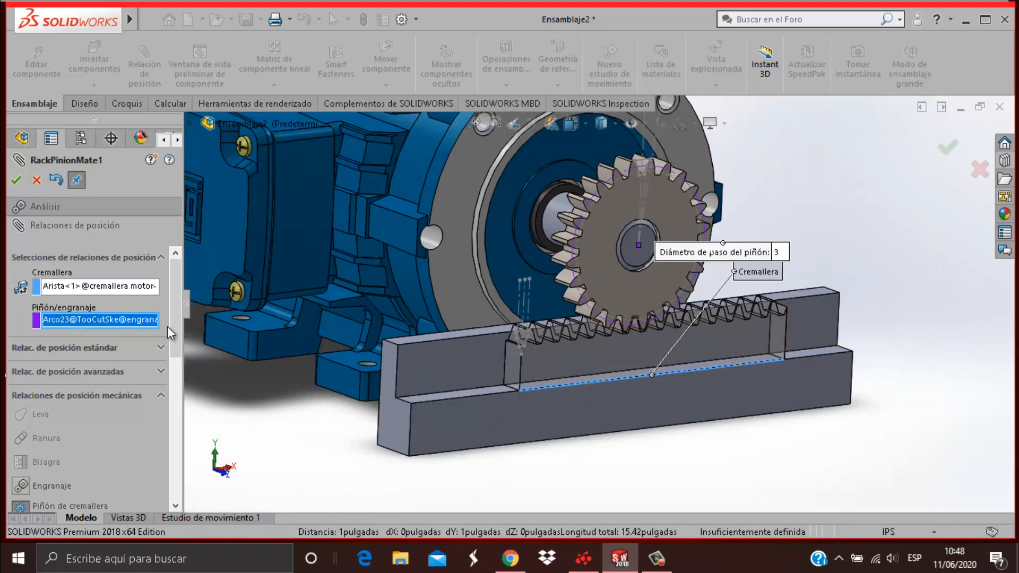
pyautogui.moveTo(171, 335); pyautogui.dragTo(141, 411)
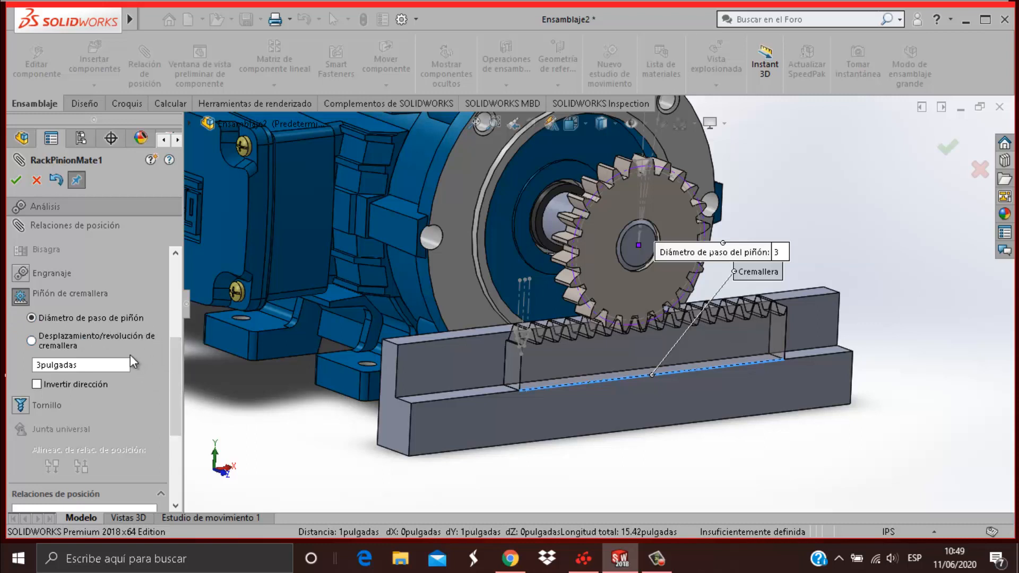
pyautogui.click(22, 182)
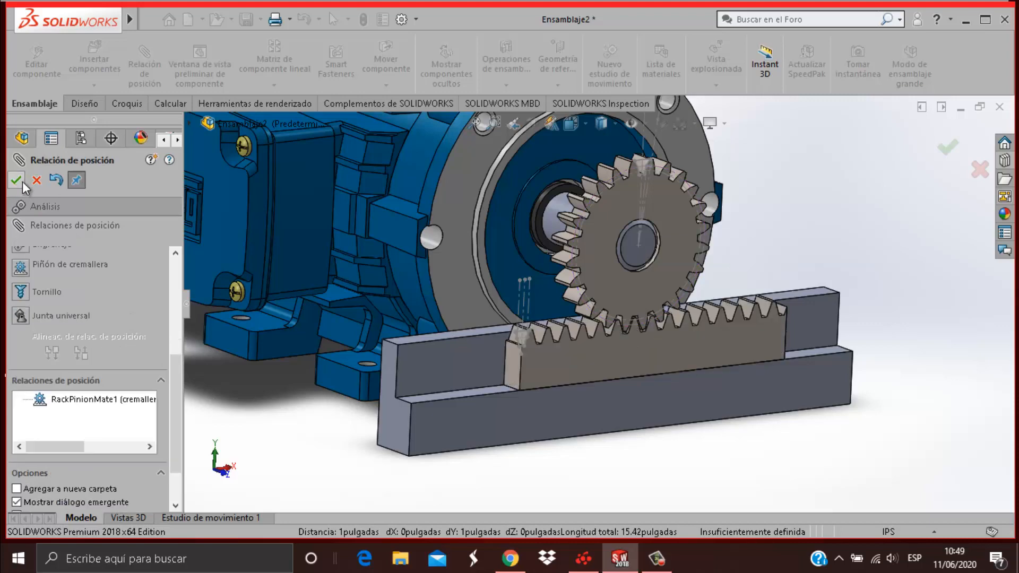
pyautogui.click(21, 181)
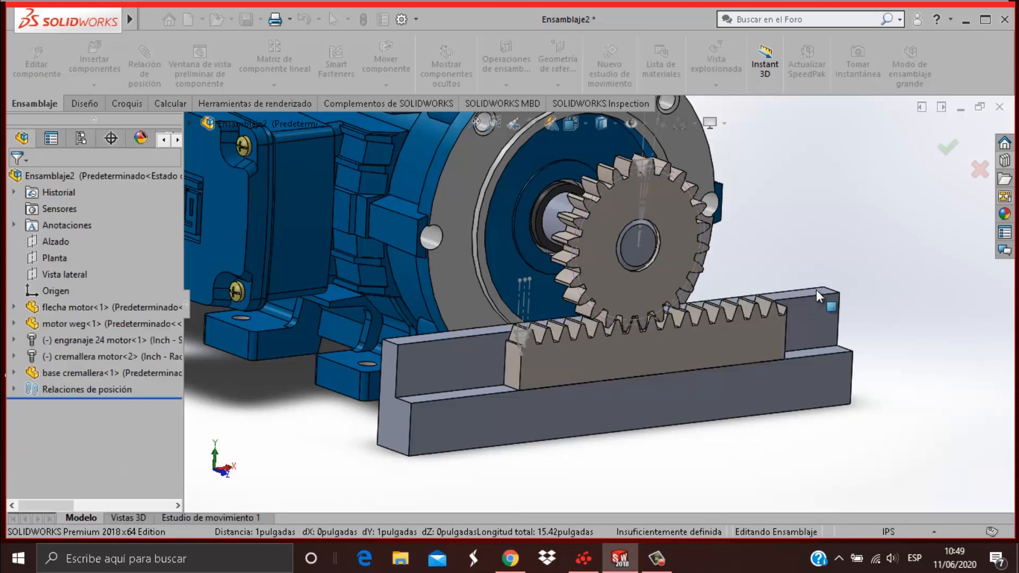
# Step: In front view, rotate the gear back and forth by small amounts to drive the rack and check the tooth meshing
pyautogui.press('space')
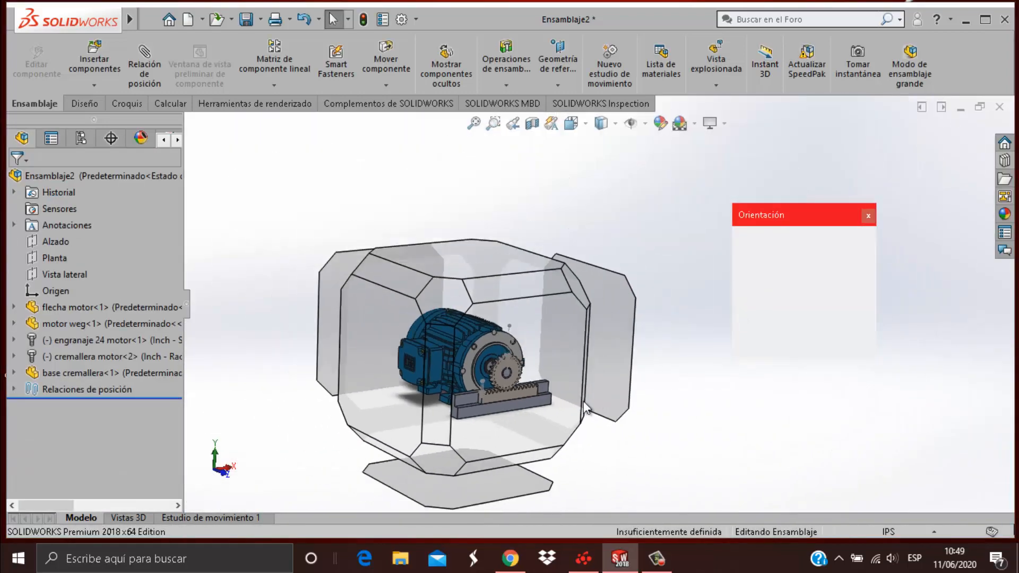
pyautogui.click(537, 414)
pyautogui.scroll(-5, 635, 330)
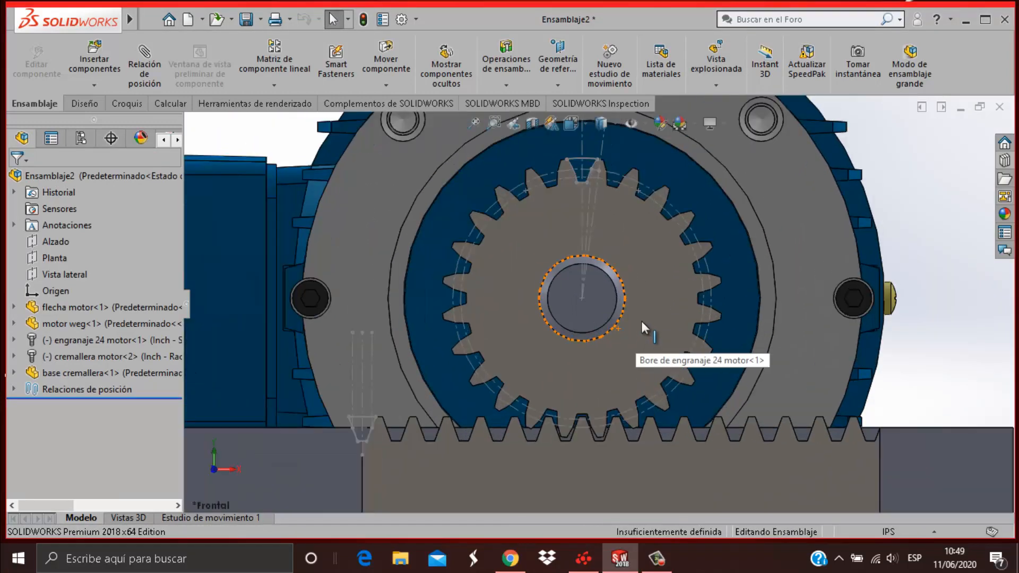
pyautogui.moveTo(640, 247)
pyautogui.mouseDown()
pyautogui.moveTo(652, 264)
pyautogui.moveTo(655, 323)
pyautogui.moveTo(661, 294)
pyautogui.moveTo(645, 244)
pyautogui.mouseUp()
pyautogui.press('Escape')
pyautogui.click(955, 323)
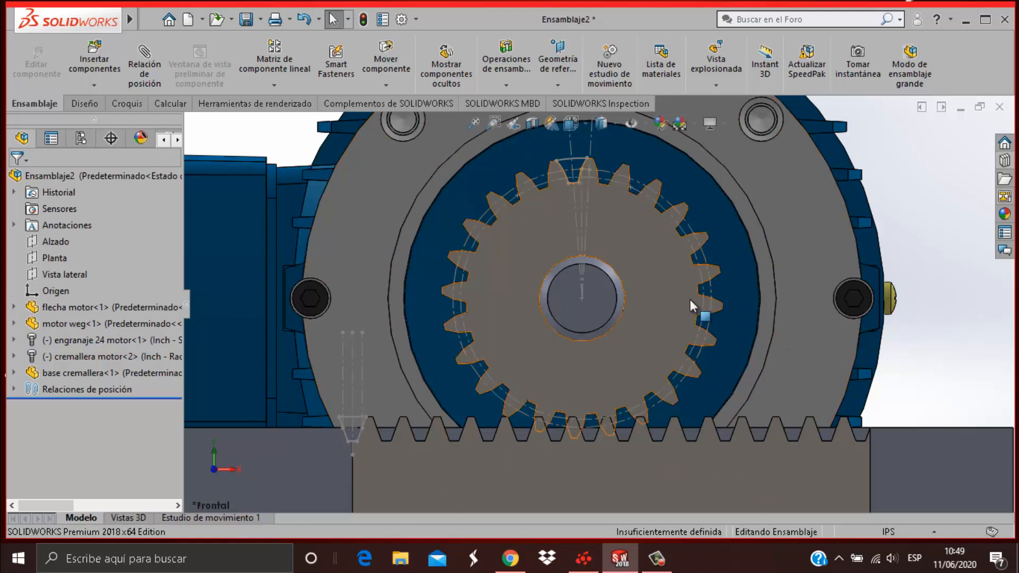
pyautogui.moveTo(680, 299); pyautogui.dragTo(691, 320)
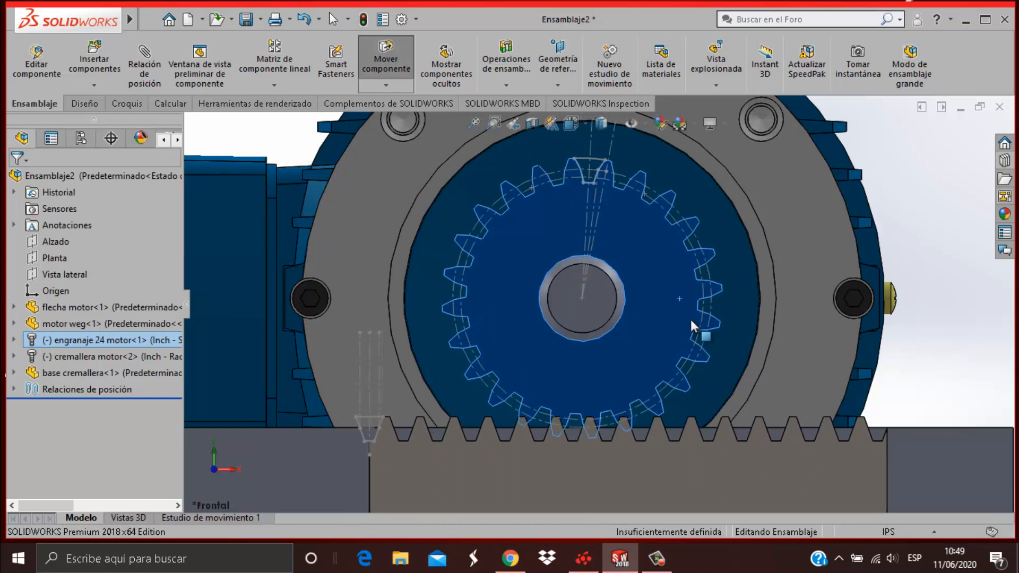
pyautogui.press('Escape')
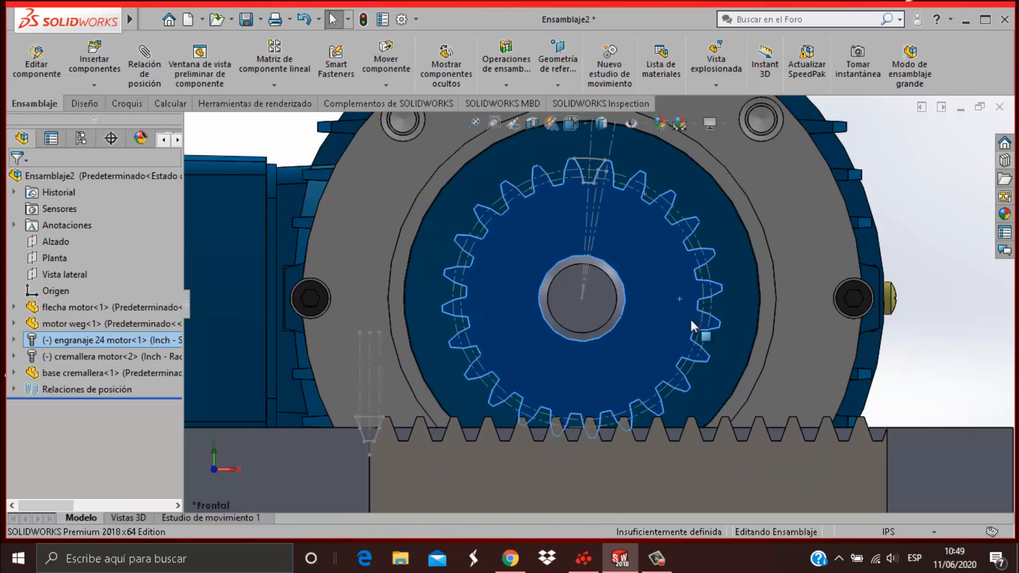
pyautogui.click(929, 349)
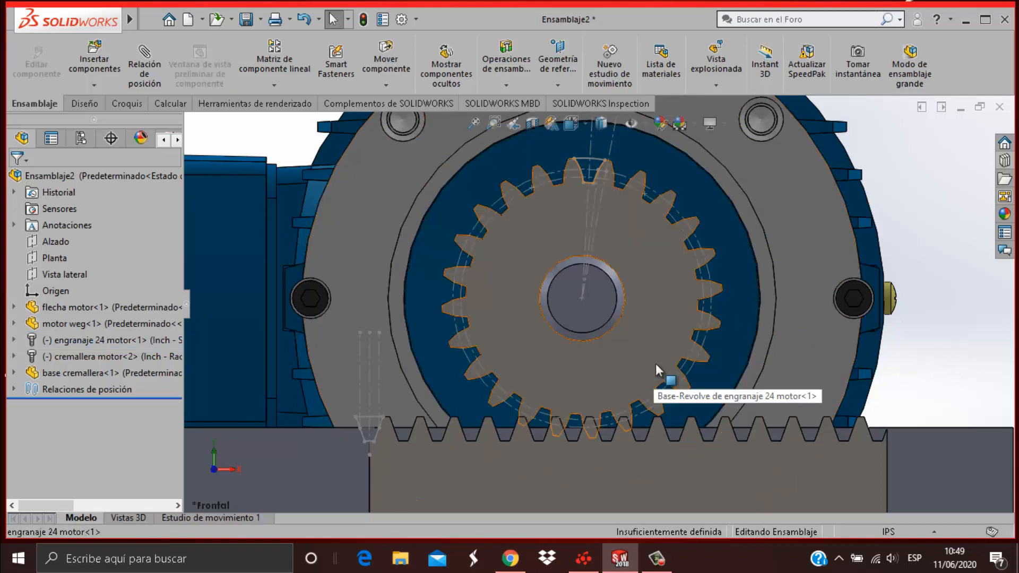
pyautogui.moveTo(655, 364); pyautogui.dragTo(606, 422)
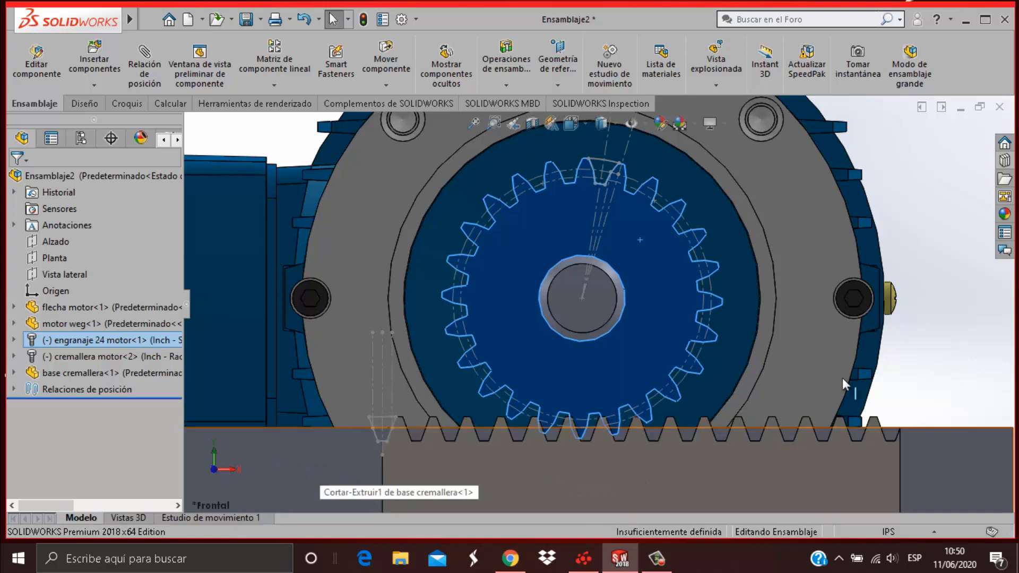
# Step: Turn the gear slightly, and edit the rack-and-pinion mate to reverse its direction
pyautogui.moveTo(689, 317); pyautogui.dragTo(659, 282)
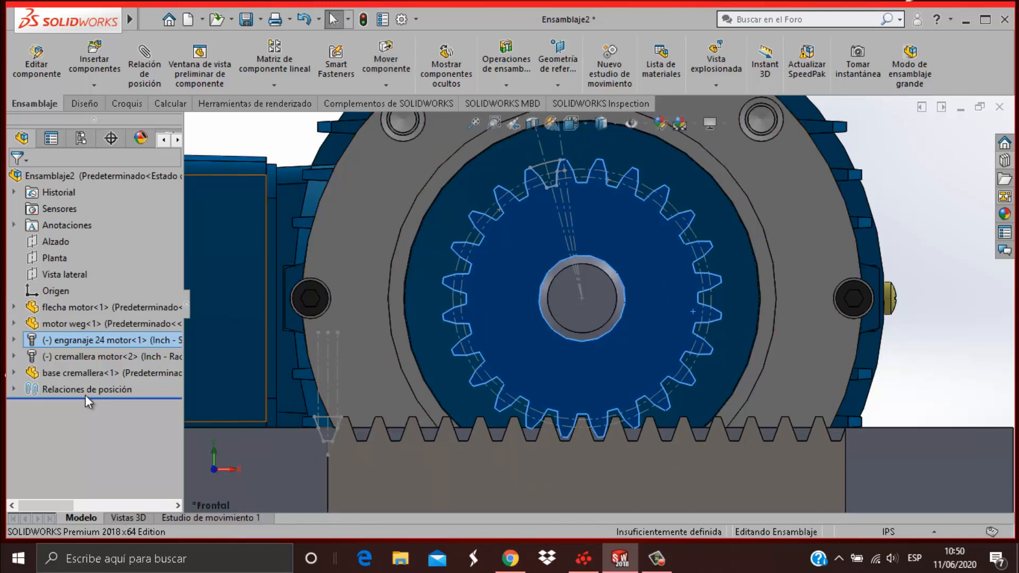
pyautogui.click(15, 390)
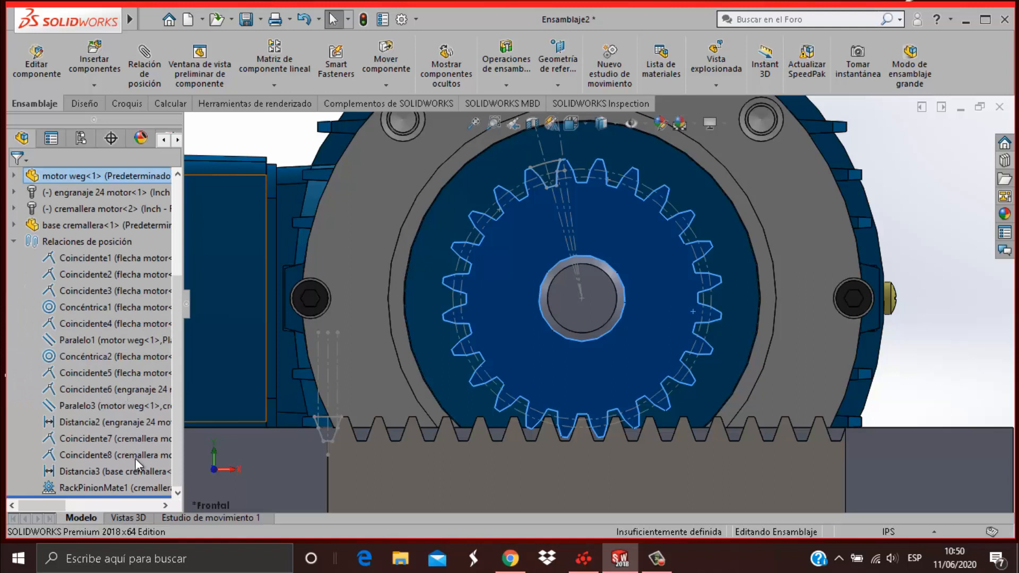
pyautogui.click(91, 486)
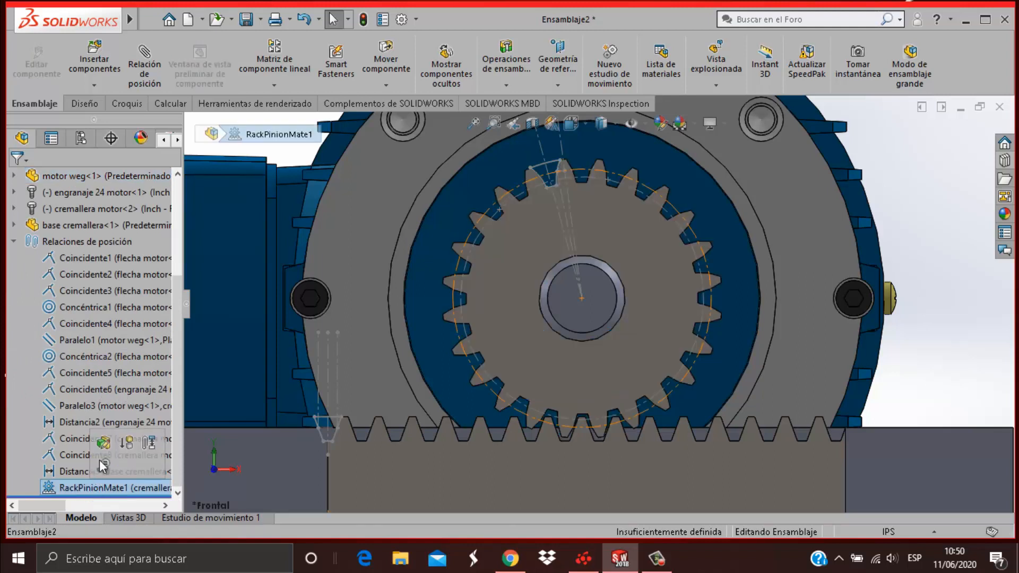
pyautogui.click(106, 442)
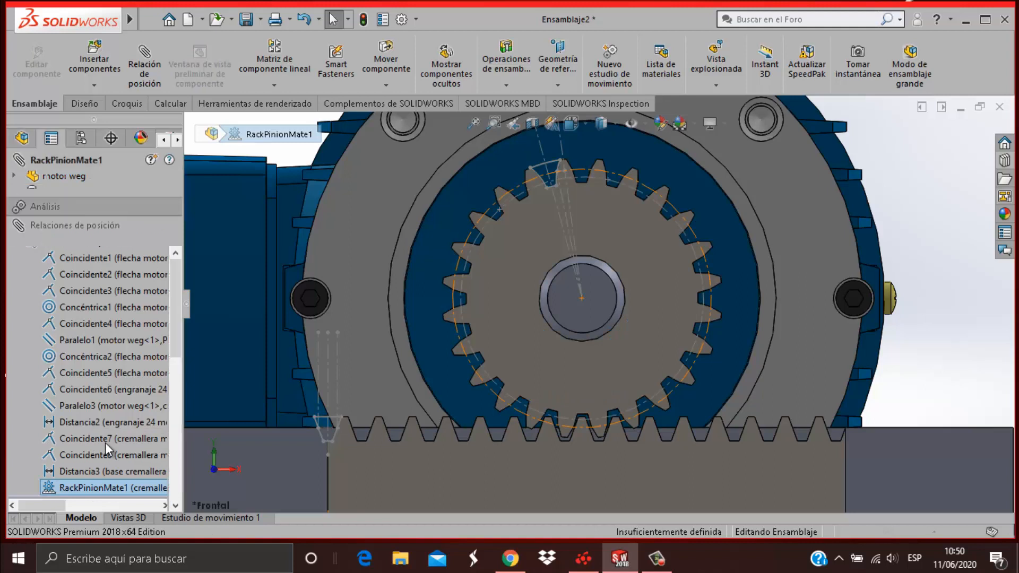
pyautogui.moveTo(173, 329); pyautogui.dragTo(164, 435)
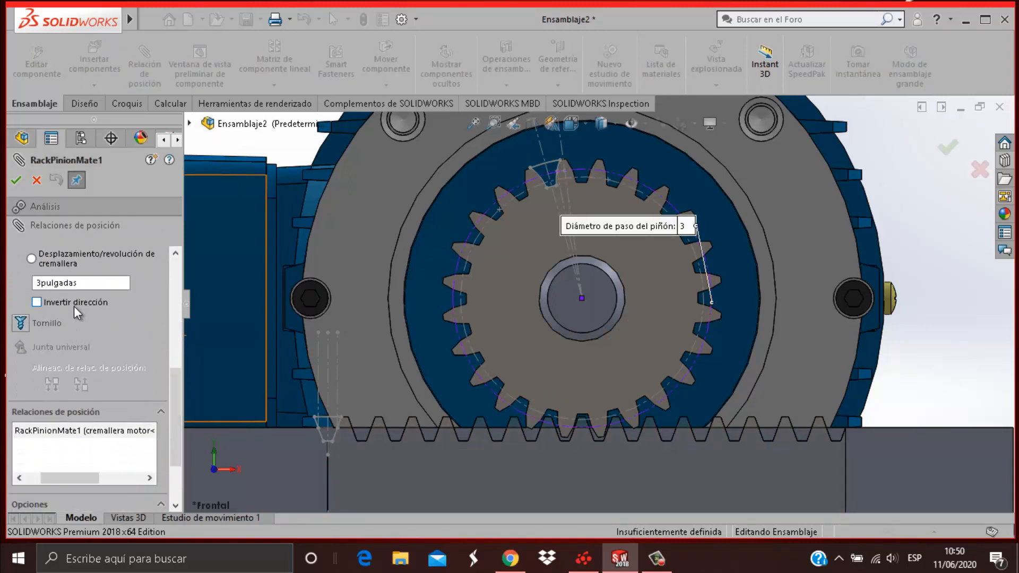
pyautogui.click(40, 301)
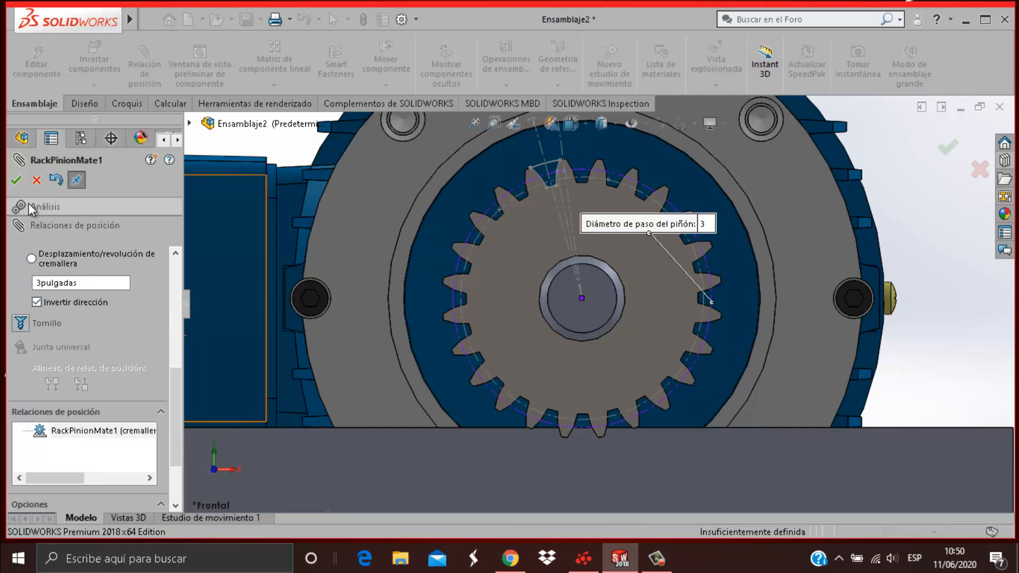
pyautogui.click(17, 181)
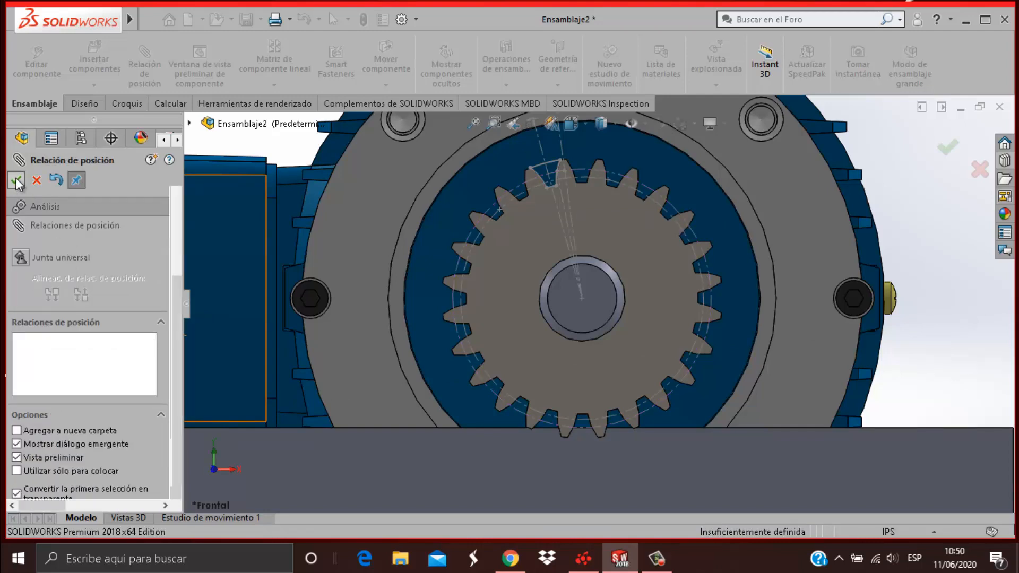
pyautogui.click(17, 180)
# Step: Rotate the gear in front view to drive the rack back onto the base beneath it
pyautogui.press('f')
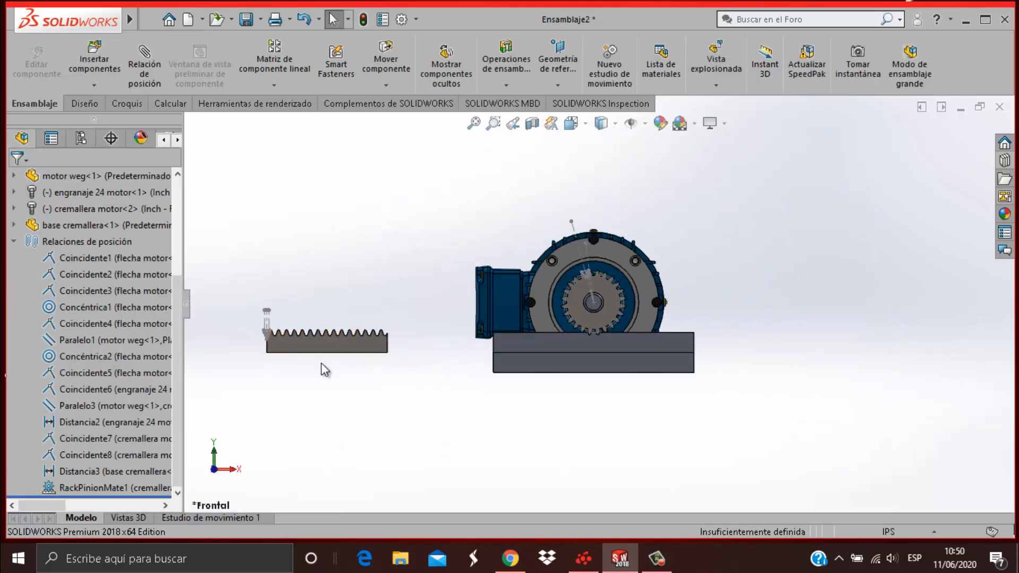
pyautogui.scroll(-2, 603, 307)
pyautogui.scroll(2, 590, 303)
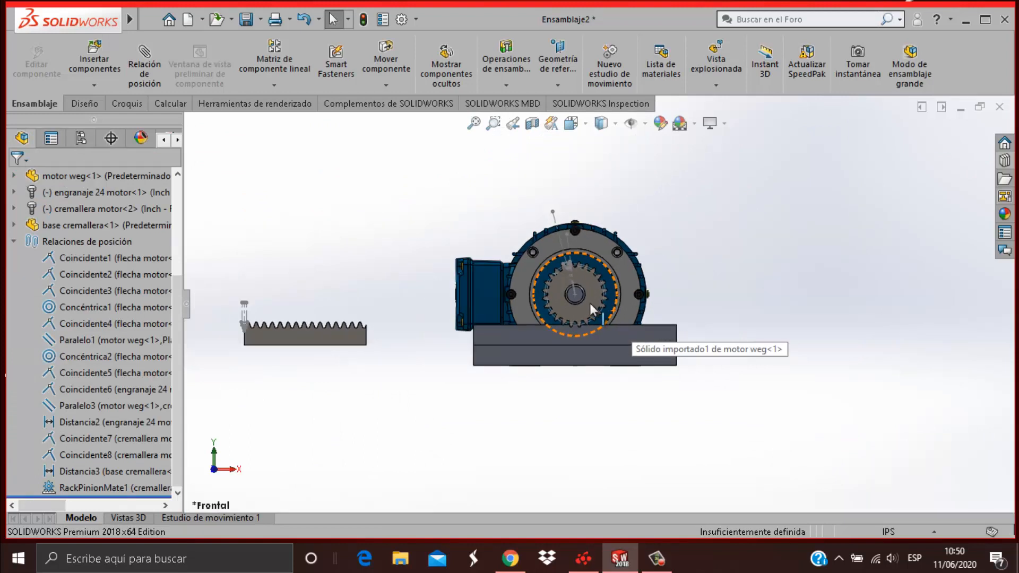
pyautogui.scroll(-2, 586, 299)
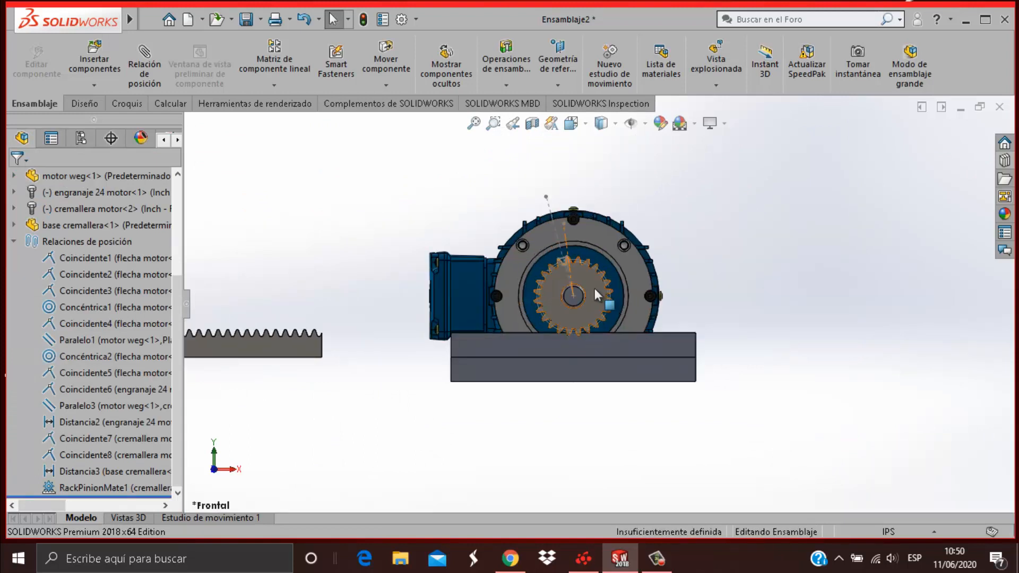
pyautogui.moveTo(594, 288); pyautogui.dragTo(511, 259)
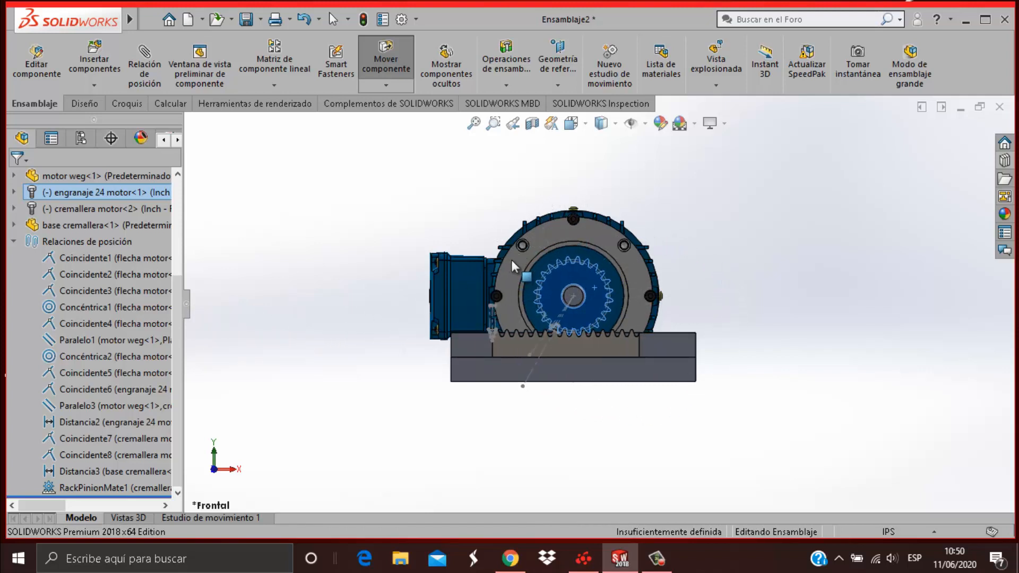
pyautogui.press('Escape')
# Step: Examine the tooth meshing while rotating the gear to run the rack sideways, and bring the rack back to the middle of the base
pyautogui.scroll(-5, 571, 318)
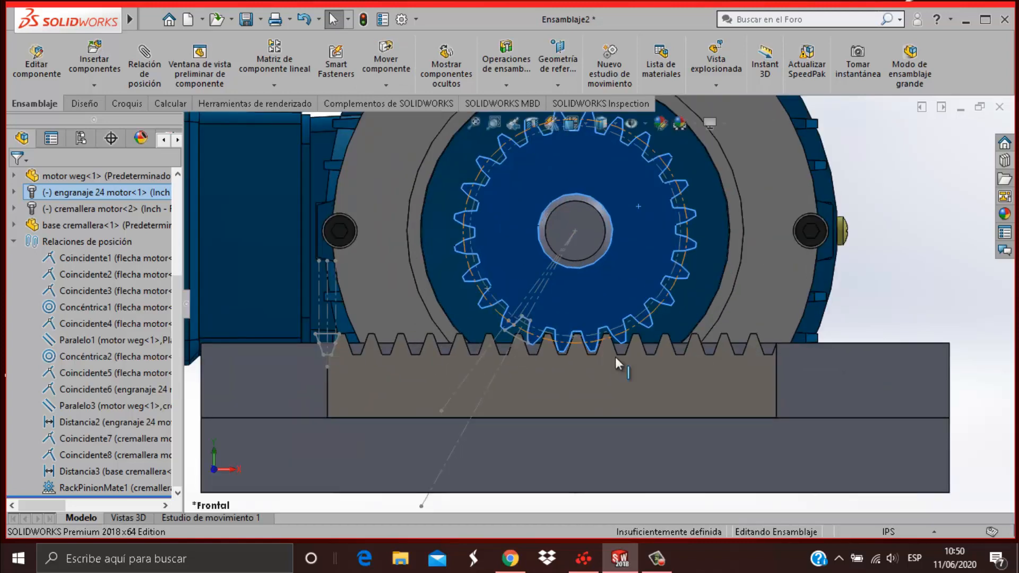
pyautogui.click(835, 323)
pyautogui.scroll(-2, 623, 323)
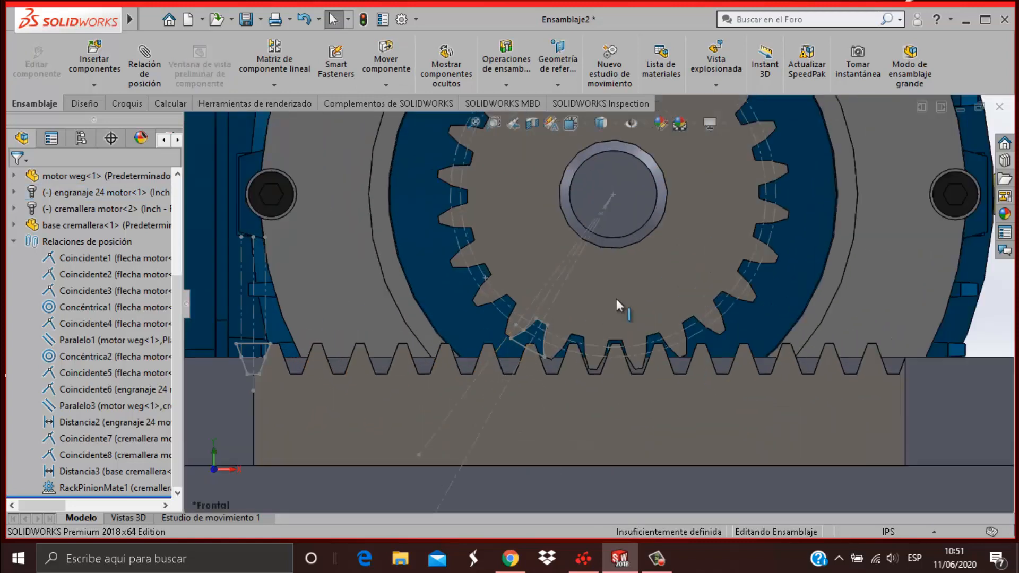
pyautogui.scroll(-2, 610, 281)
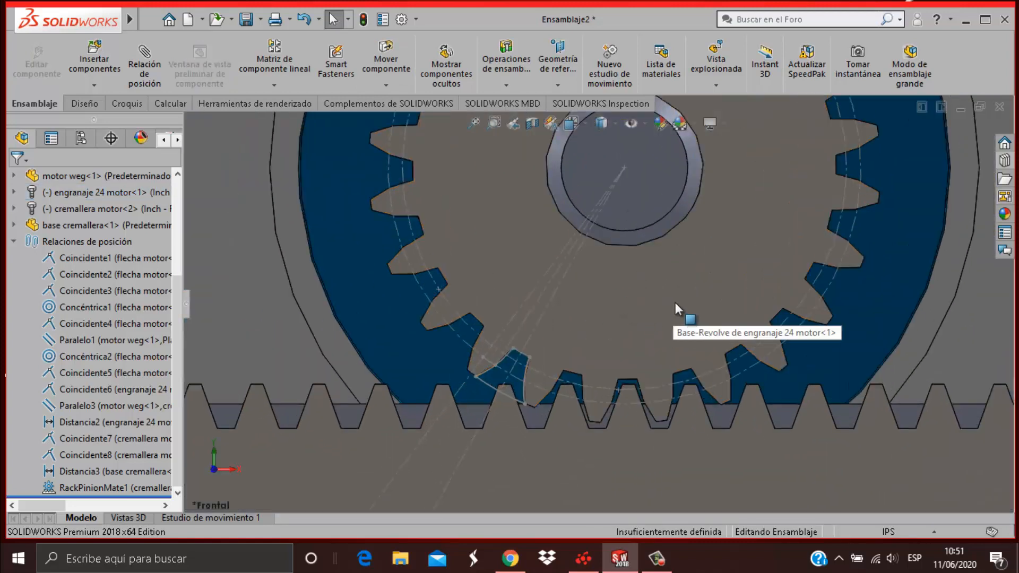
pyautogui.moveTo(675, 302); pyautogui.dragTo(692, 126)
pyautogui.press('Escape')
pyautogui.press('Escape')
pyautogui.scroll(-5, 631, 406)
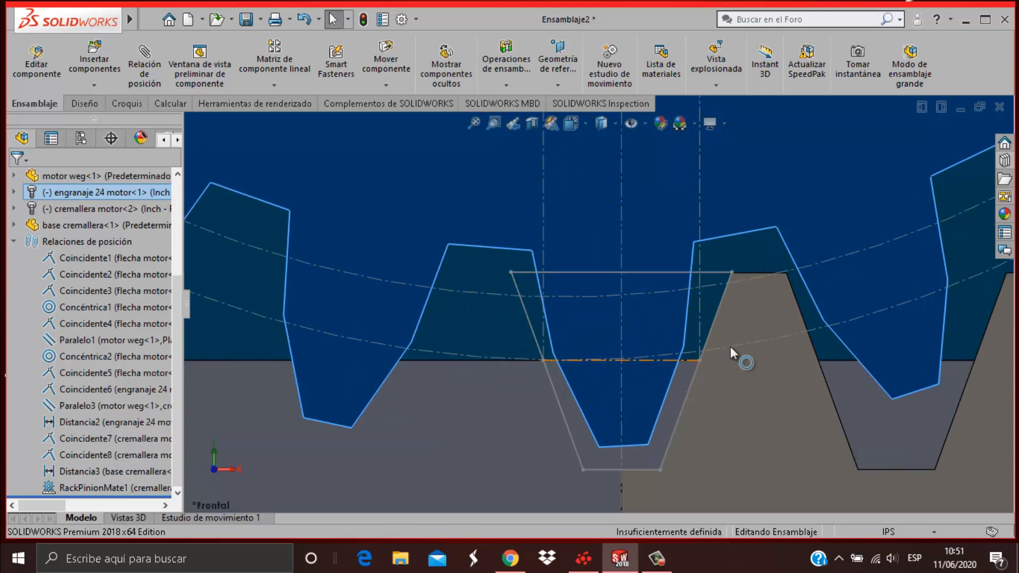
pyautogui.scroll(6, 758, 342)
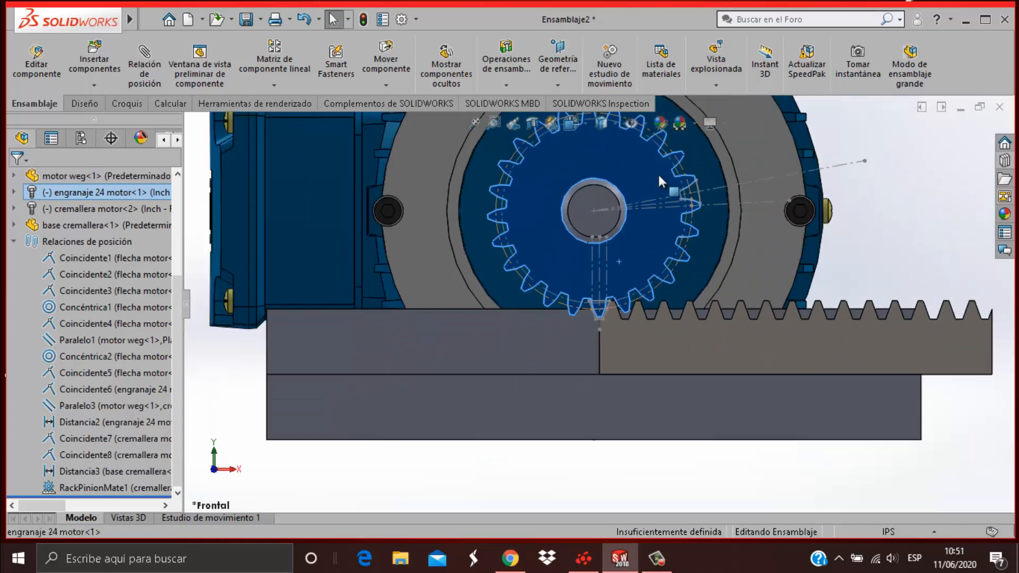
pyautogui.moveTo(657, 173); pyautogui.dragTo(610, 282)
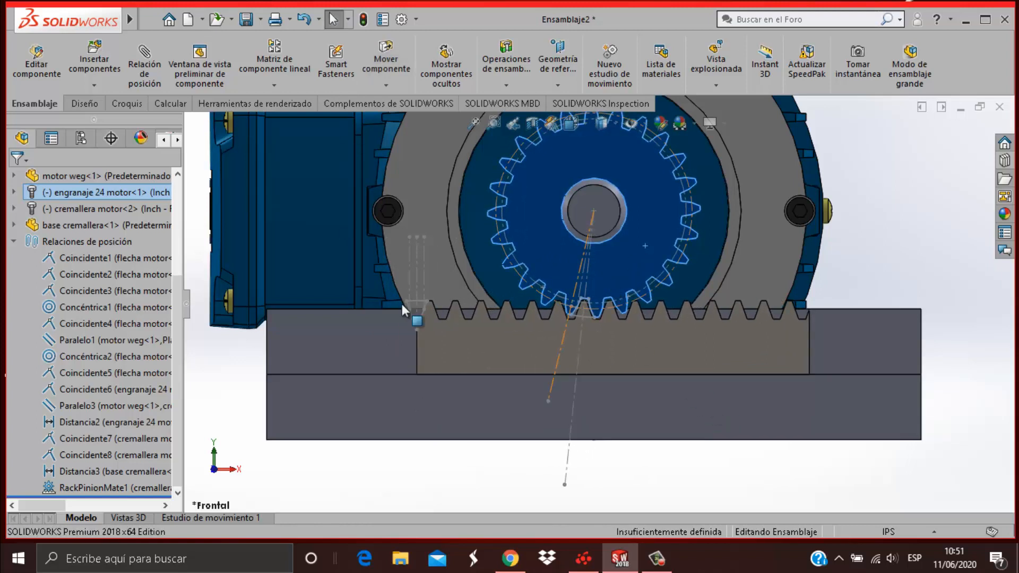
# Step: Hide the visible tooth-profile sketches of the rack and the gear
pyautogui.rightClick(424, 278)
pyautogui.click(454, 266)
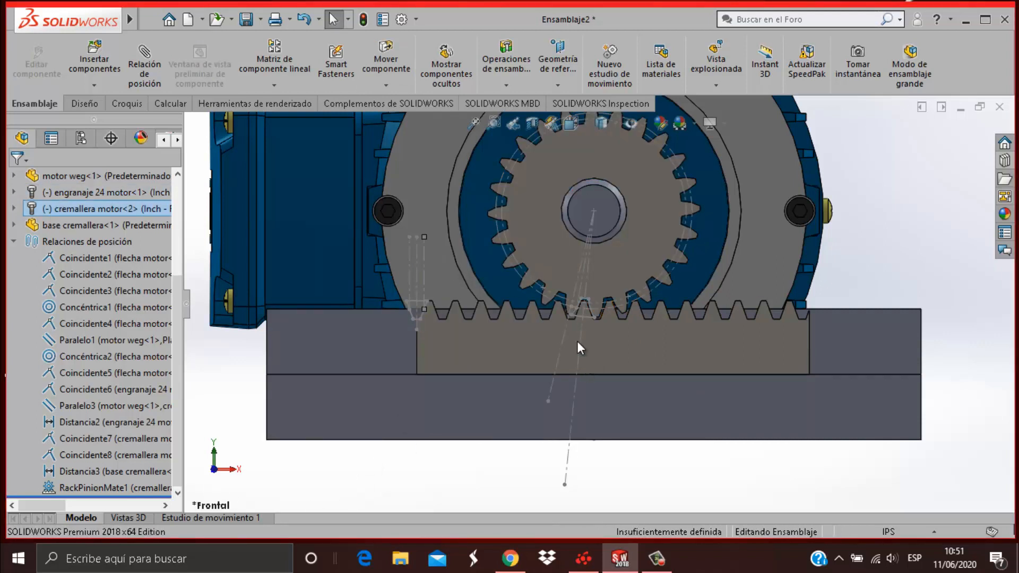
pyautogui.rightClick(584, 271)
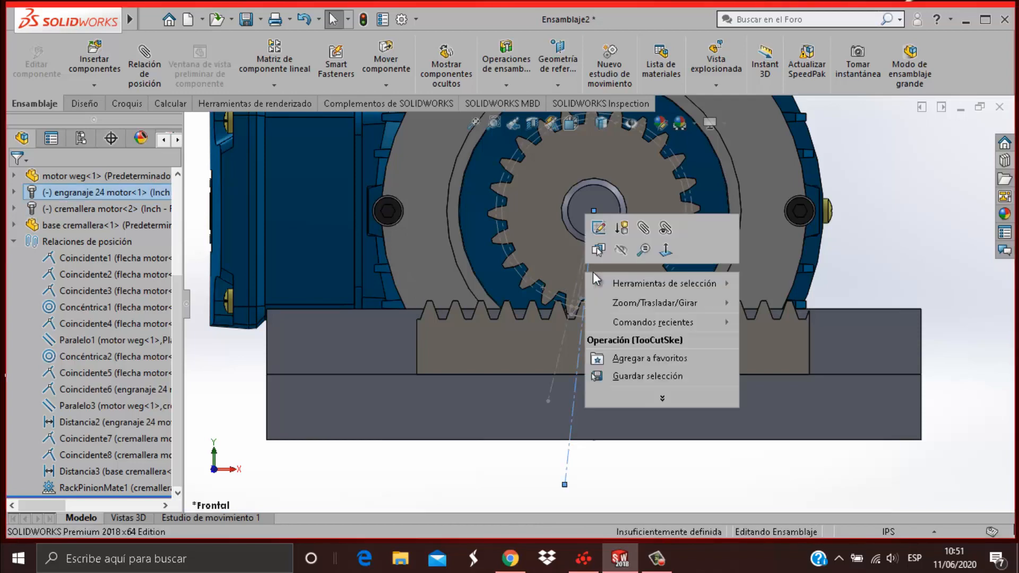
pyautogui.scroll(2, 871, 267)
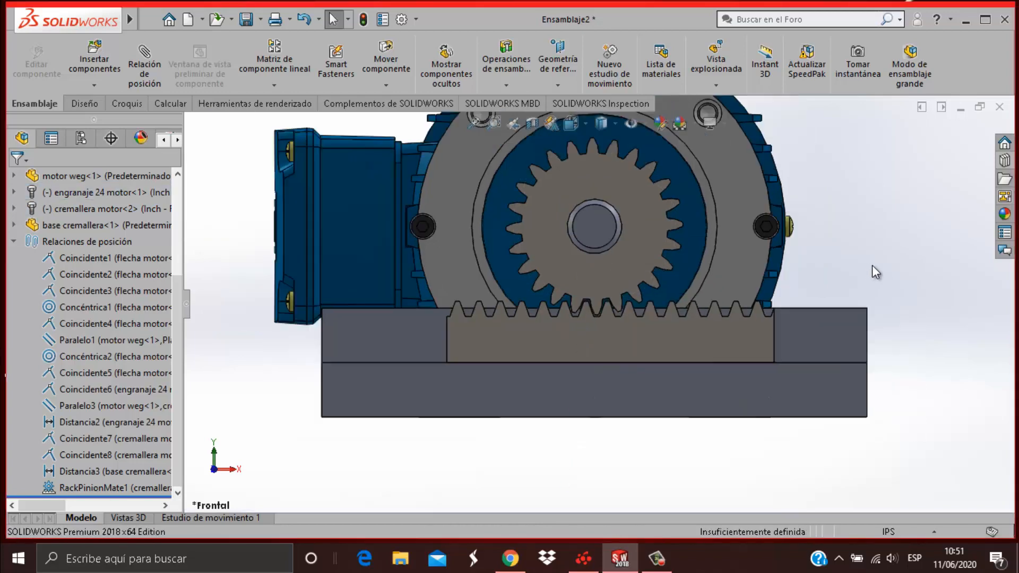
# Step: Show the assembly in isometric view and open the first motion study with its timeline expanded
pyautogui.hotkey('ctrl', '7')
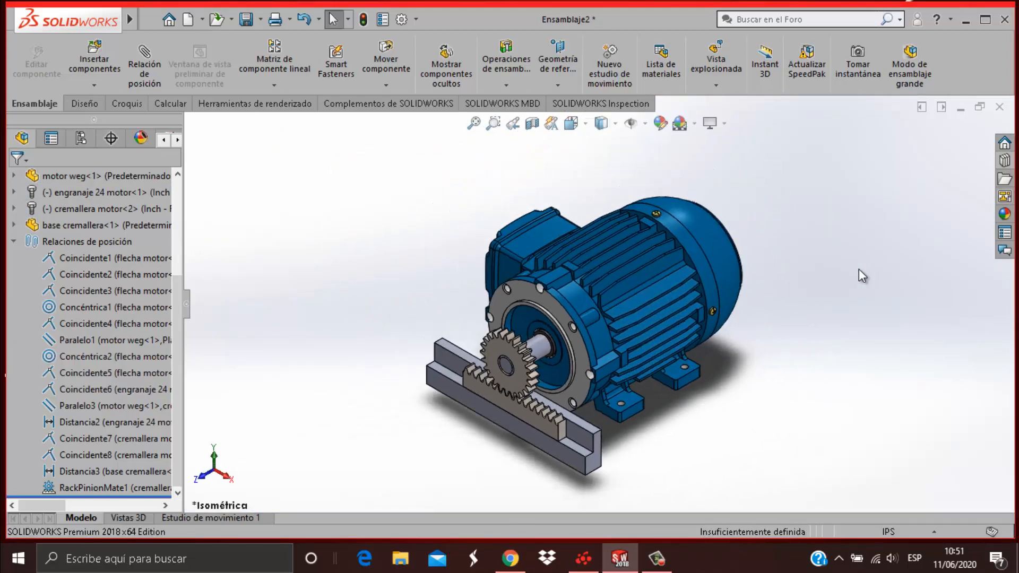
pyautogui.scroll(-3, 620, 352)
pyautogui.scroll(3, 620, 352)
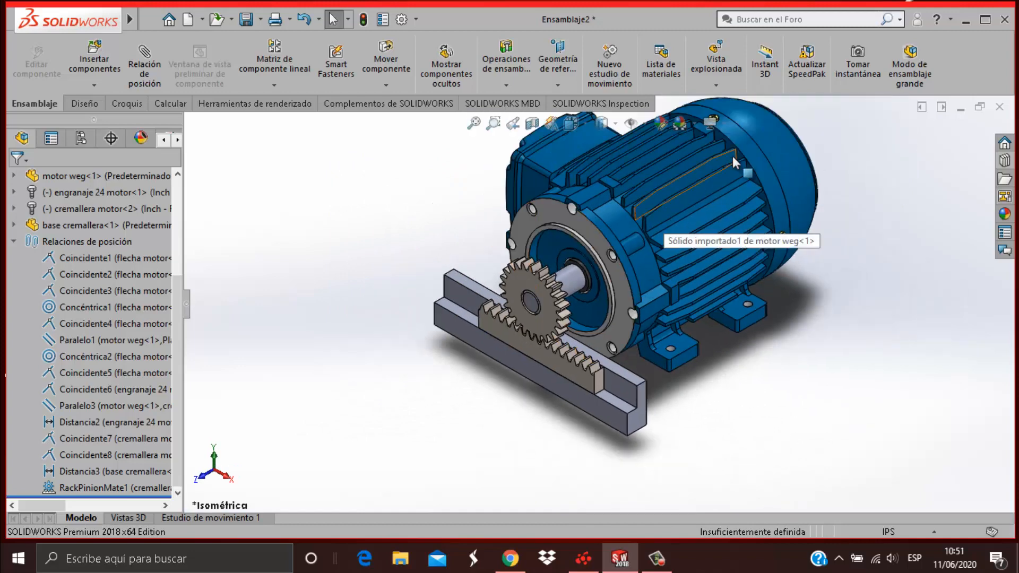
pyautogui.scroll(-1, 729, 159)
pyautogui.scroll(1, 628, 377)
pyautogui.scroll(-1, 576, 447)
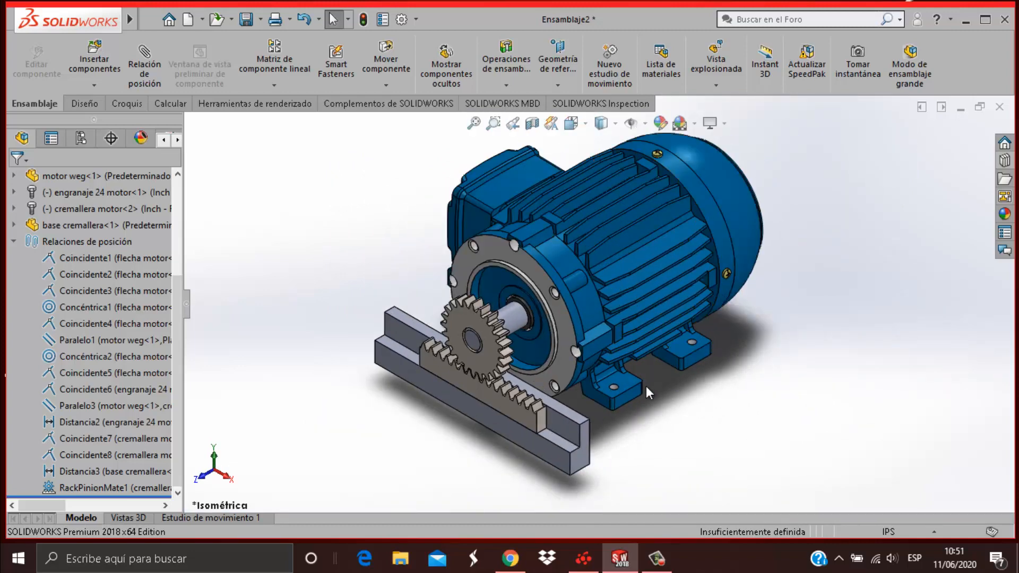
pyautogui.click(237, 515)
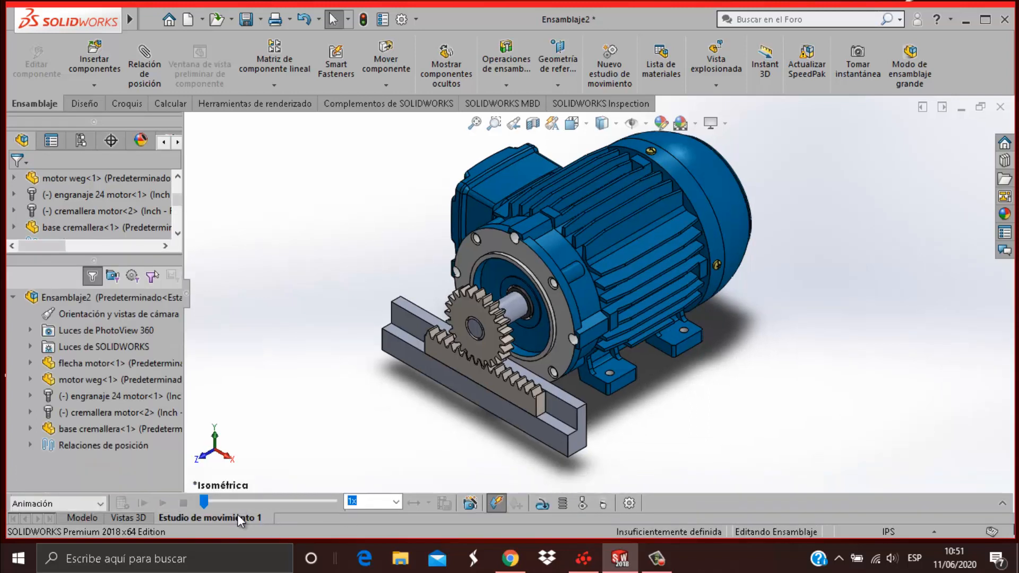
pyautogui.click(1000, 504)
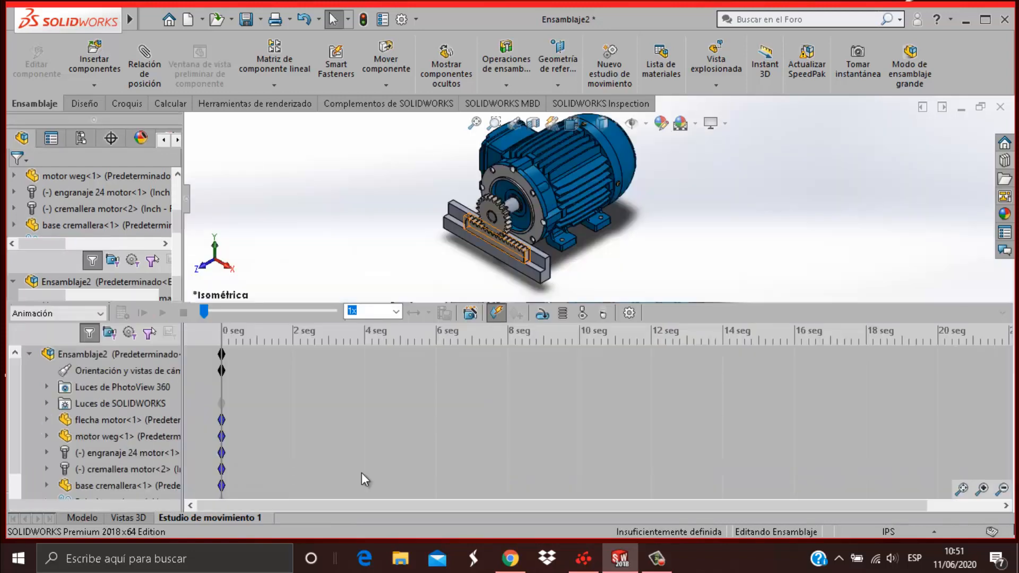
# Step: Add a rotary motor on the gear's front face with a constant speed of 5 RPM
pyautogui.click(541, 317)
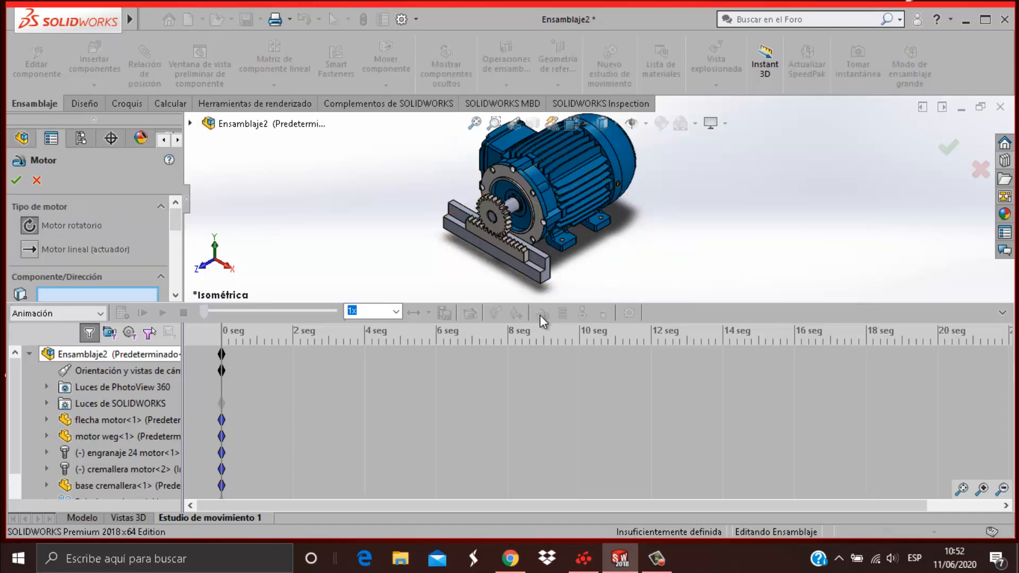
pyautogui.scroll(-10, 508, 222)
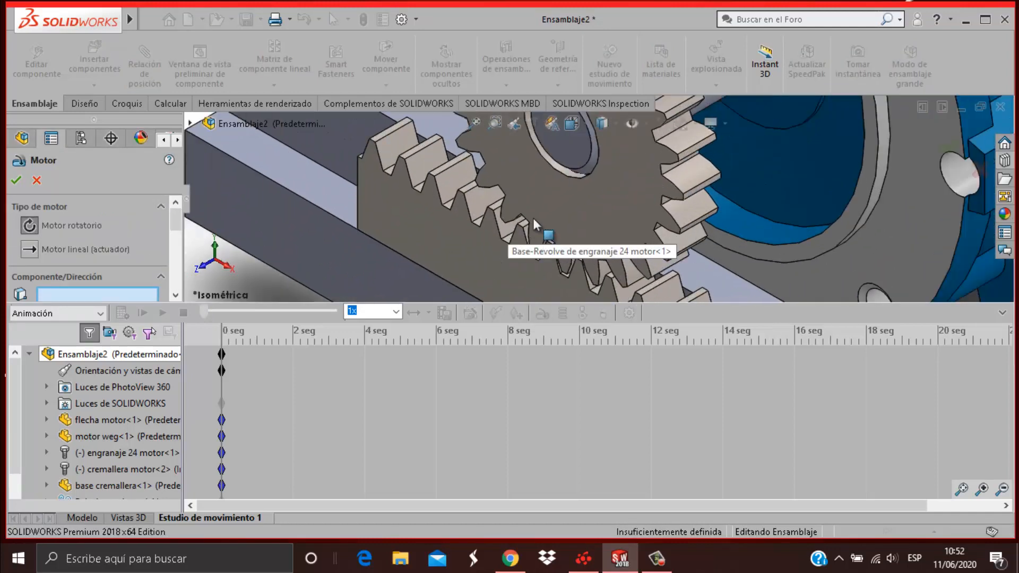
pyautogui.click(604, 188)
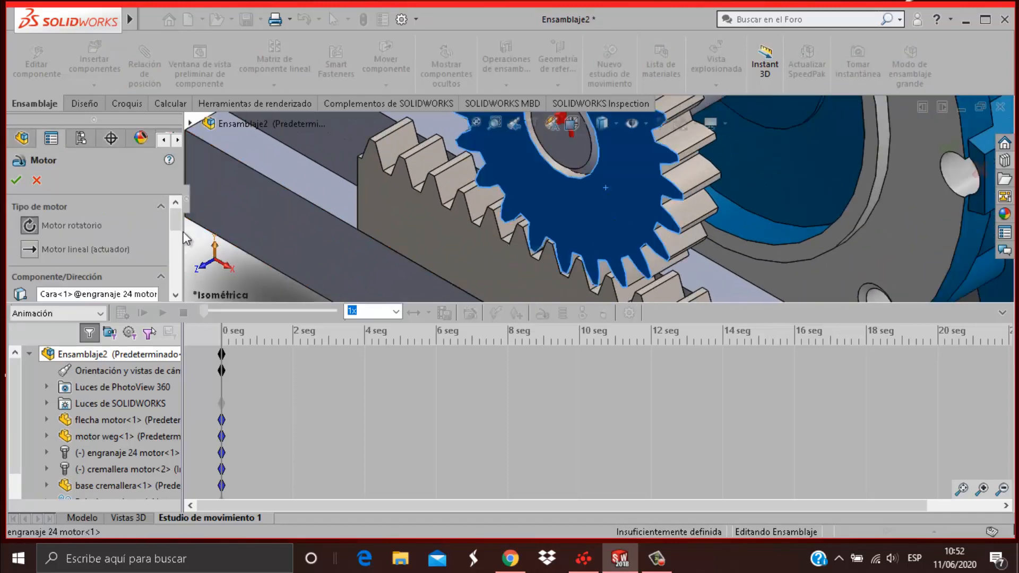
pyautogui.moveTo(181, 226); pyautogui.dragTo(171, 261)
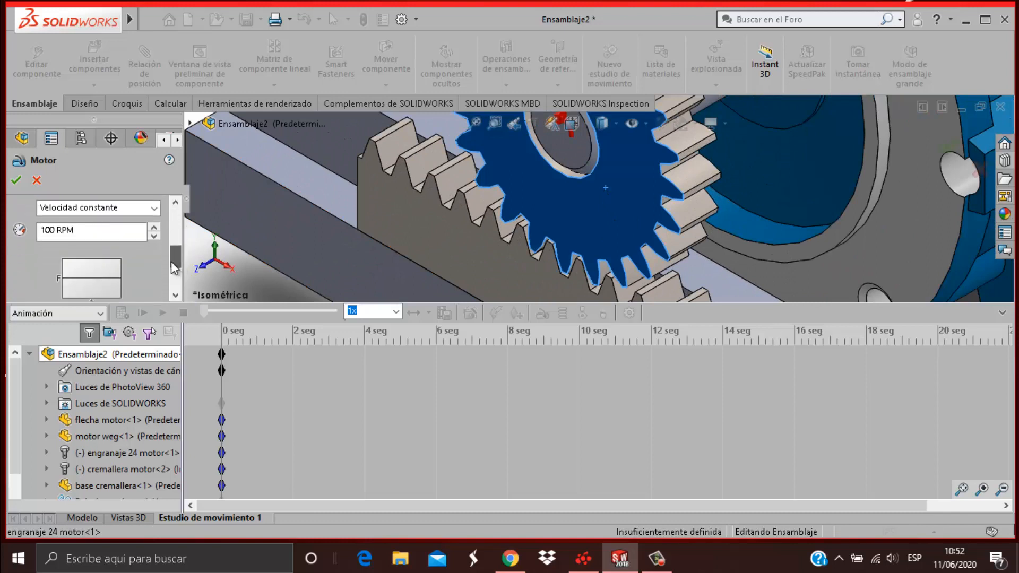
pyautogui.doubleClick(125, 235)
pyautogui.write('5 RPM')
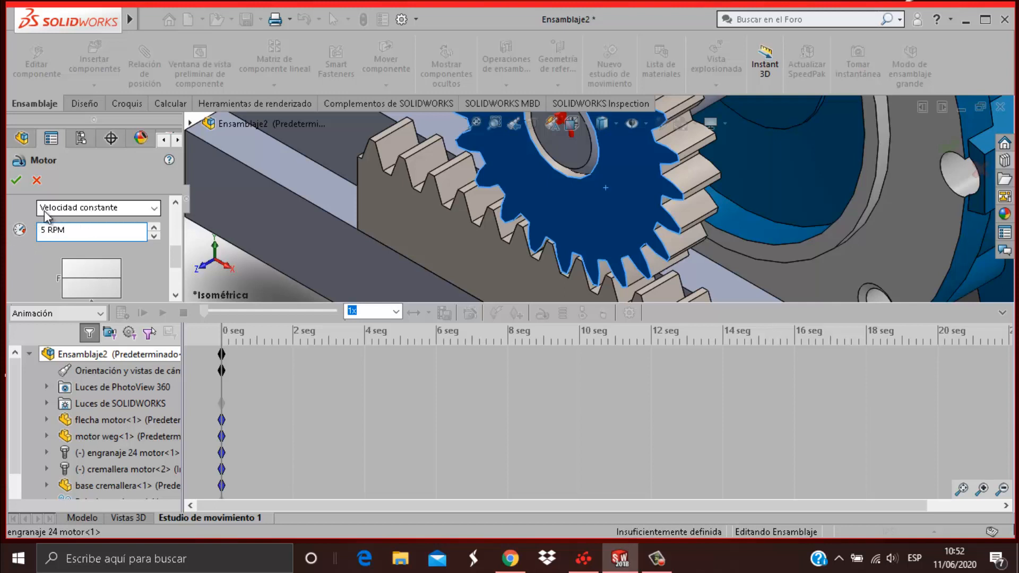
pyautogui.click(18, 181)
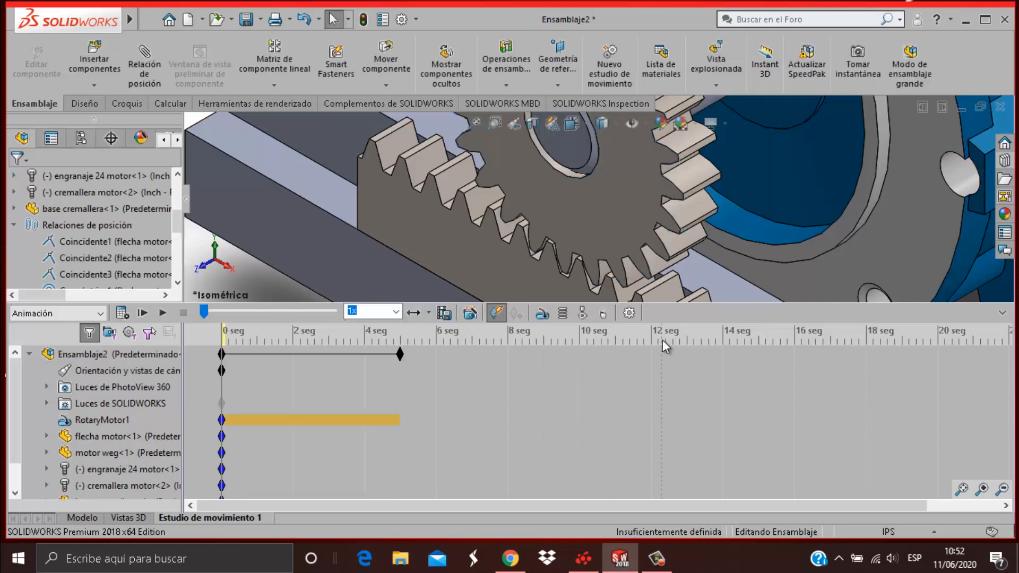
# Step: Set the time of the animation's end key to 2 seconds
pyautogui.scroll(6, 586, 181)
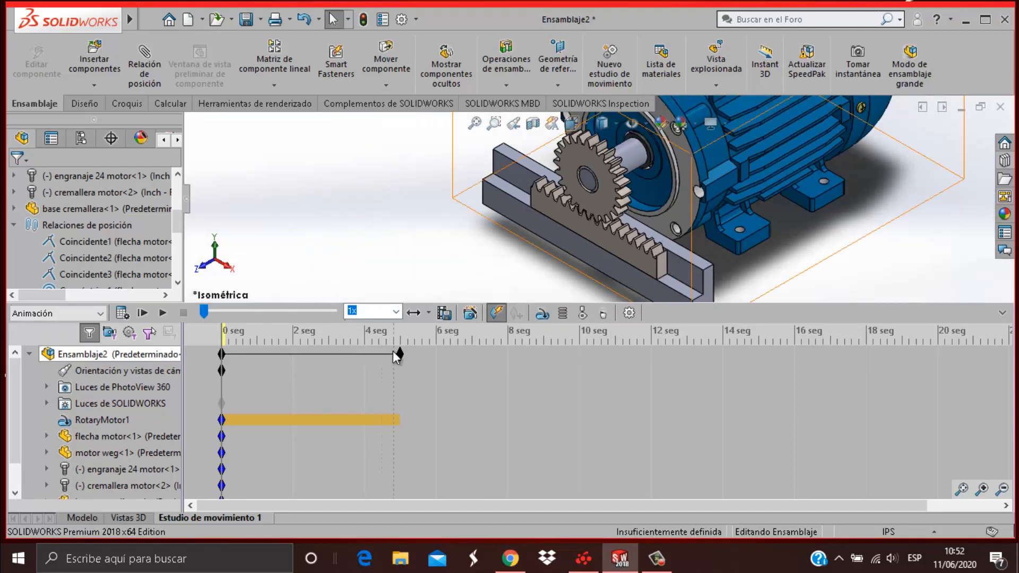
pyautogui.rightClick(400, 352)
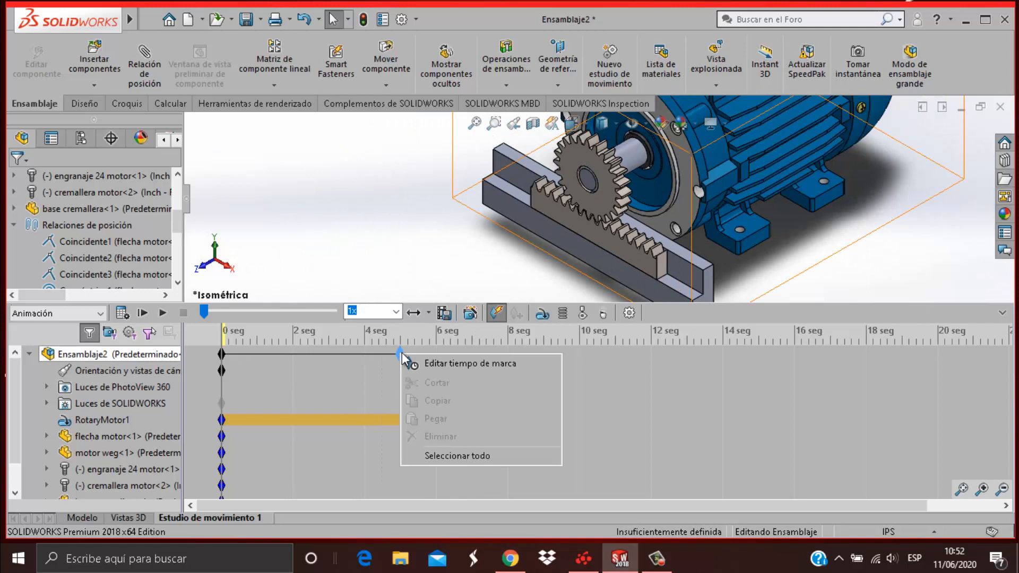
pyautogui.click(429, 363)
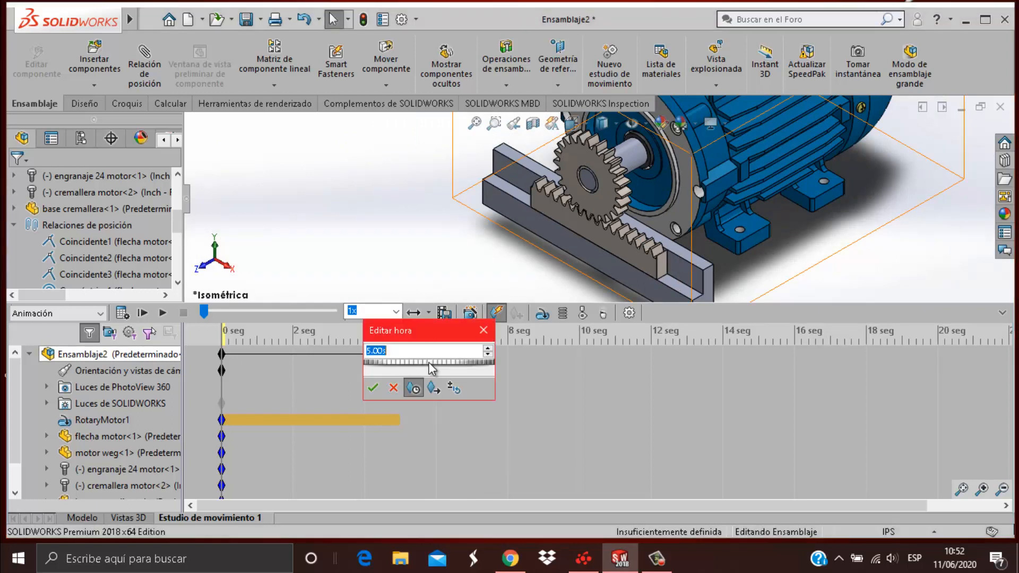
pyautogui.write('2')
pyautogui.press('Return')
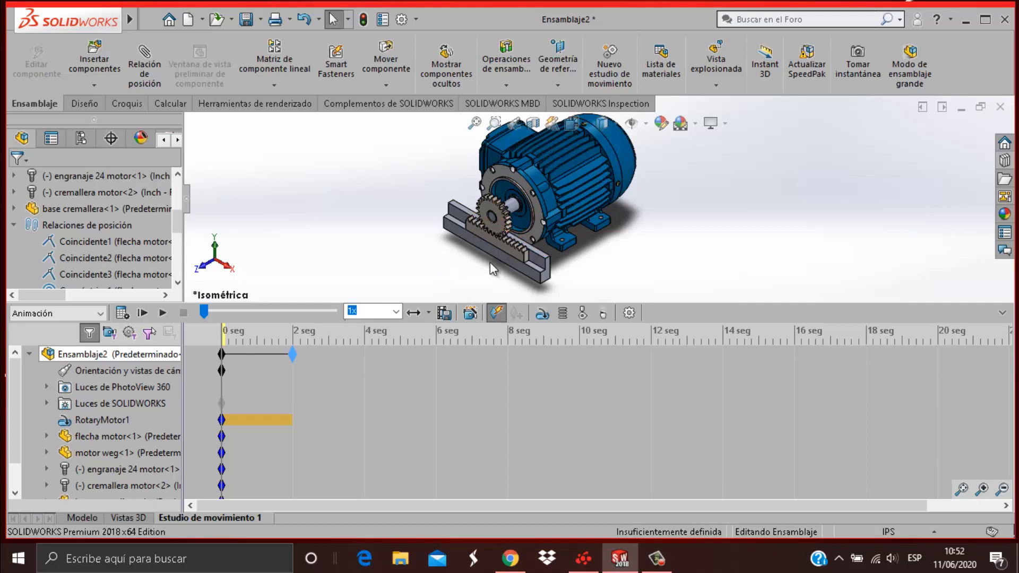
# Step: Set the playback mode to "Reproducción alternativa" and calculate the motion study, stopping playback after watching the motion
pyautogui.click(427, 313)
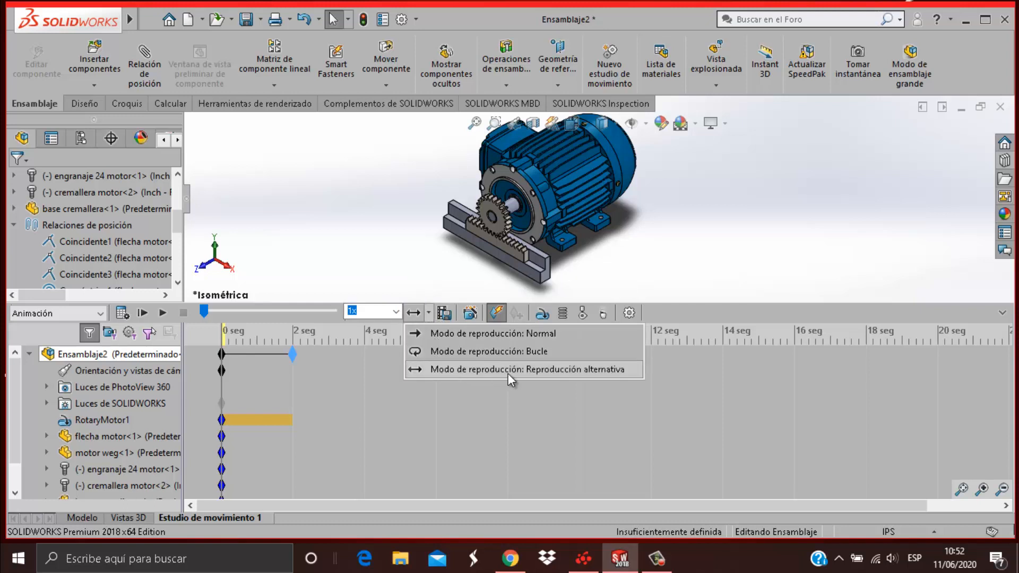
pyautogui.click(522, 370)
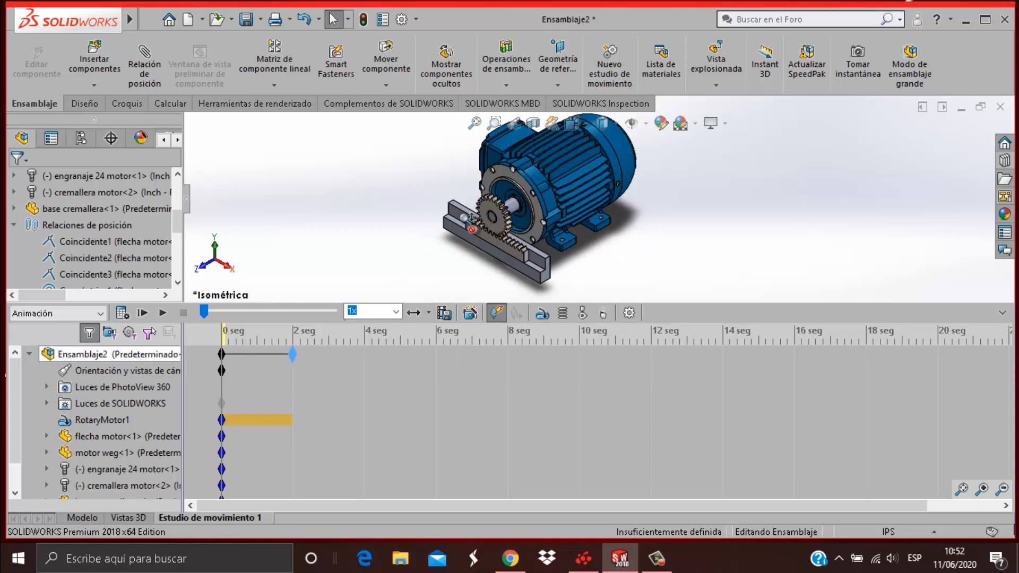
pyautogui.scroll(1, 507, 194)
pyautogui.scroll(-2, 514, 179)
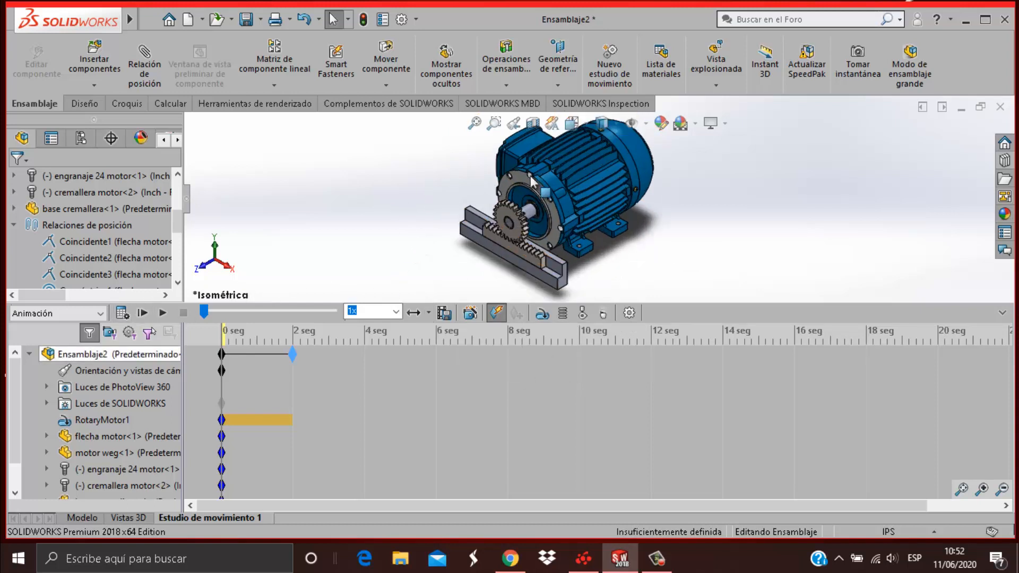
pyautogui.click(124, 314)
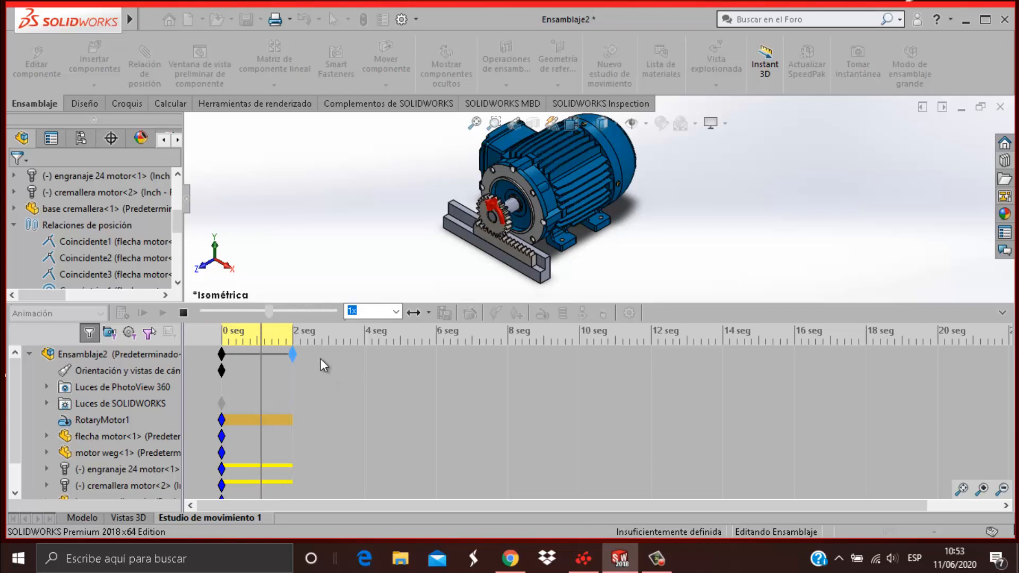
pyautogui.click(183, 313)
# Step: Set the time of the animation's end key to 3 seconds
pyautogui.moveTo(293, 354); pyautogui.dragTo(291, 363)
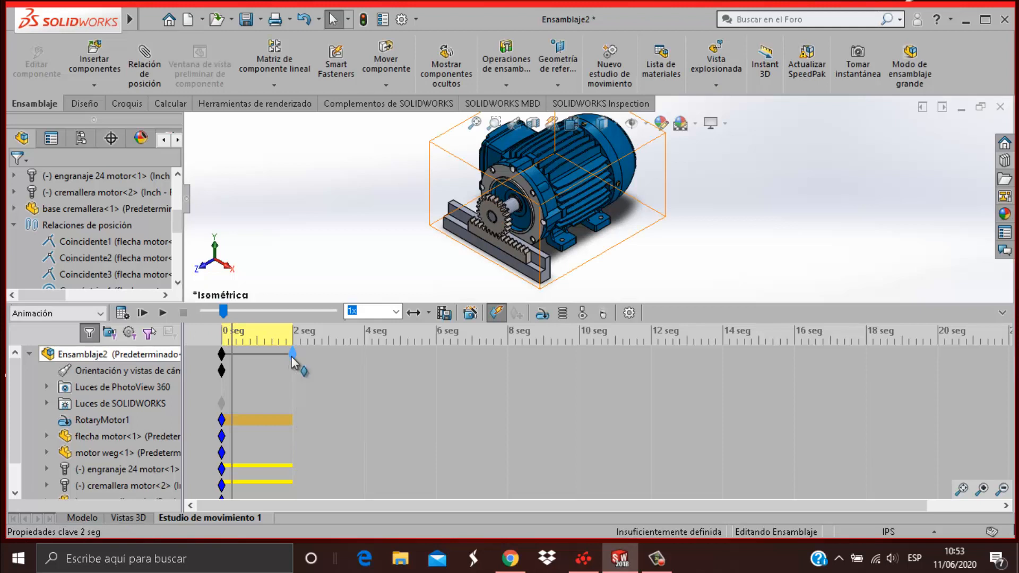
pyautogui.rightClick(292, 356)
pyautogui.click(314, 362)
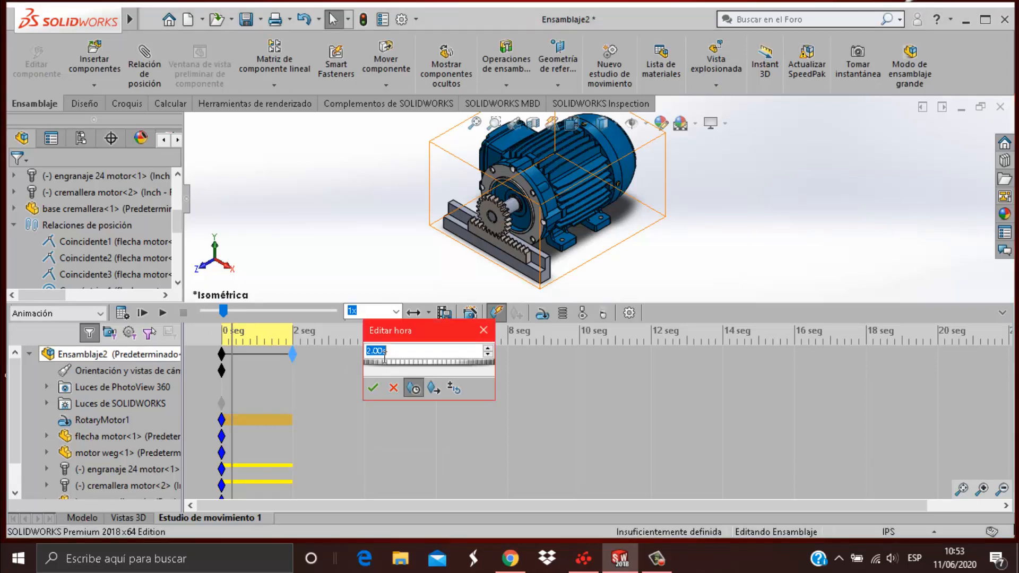
pyautogui.write('3')
pyautogui.press('Return')
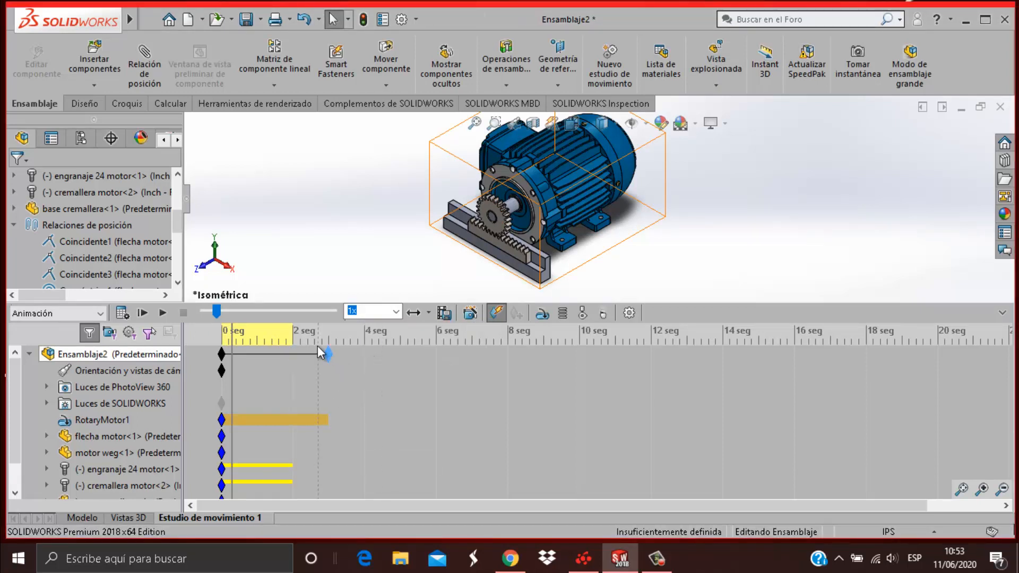
# Step: Collapse the motion study timeline and play the gear and rack animation from the start
pyautogui.click(204, 311)
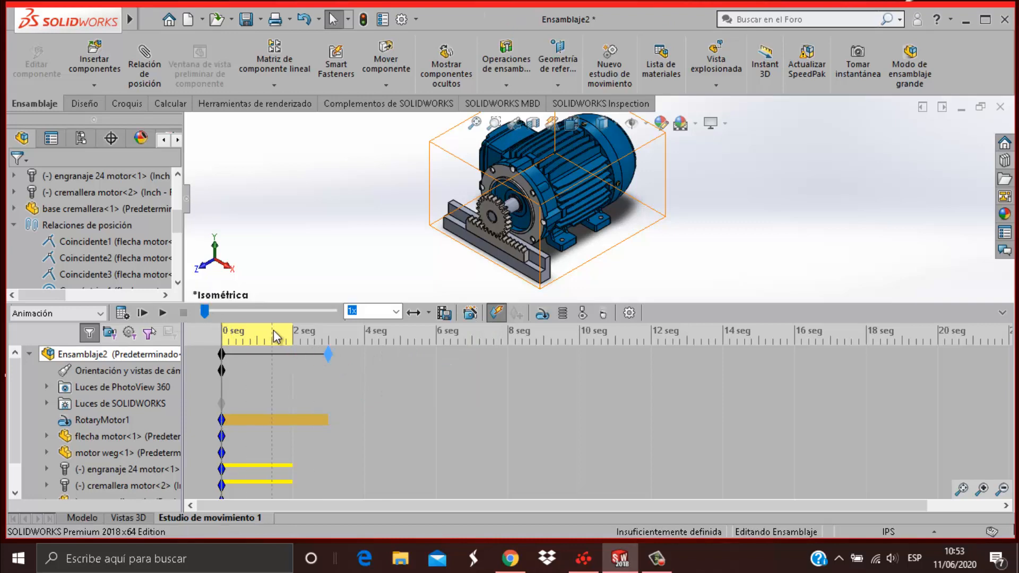
pyautogui.scroll(-5, 493, 220)
pyautogui.scroll(2, 501, 215)
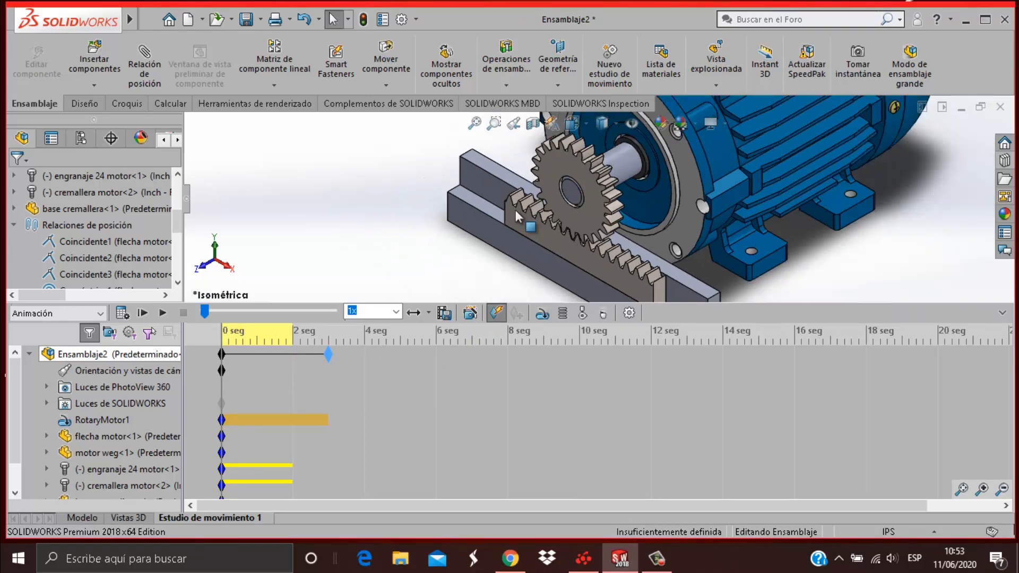
pyautogui.scroll(2, 646, 243)
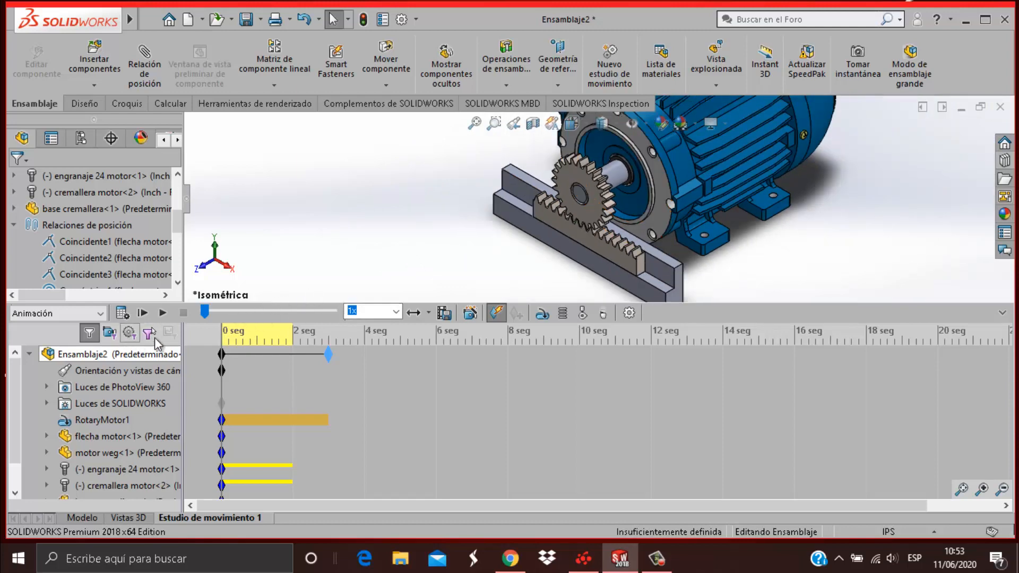
pyautogui.click(1004, 313)
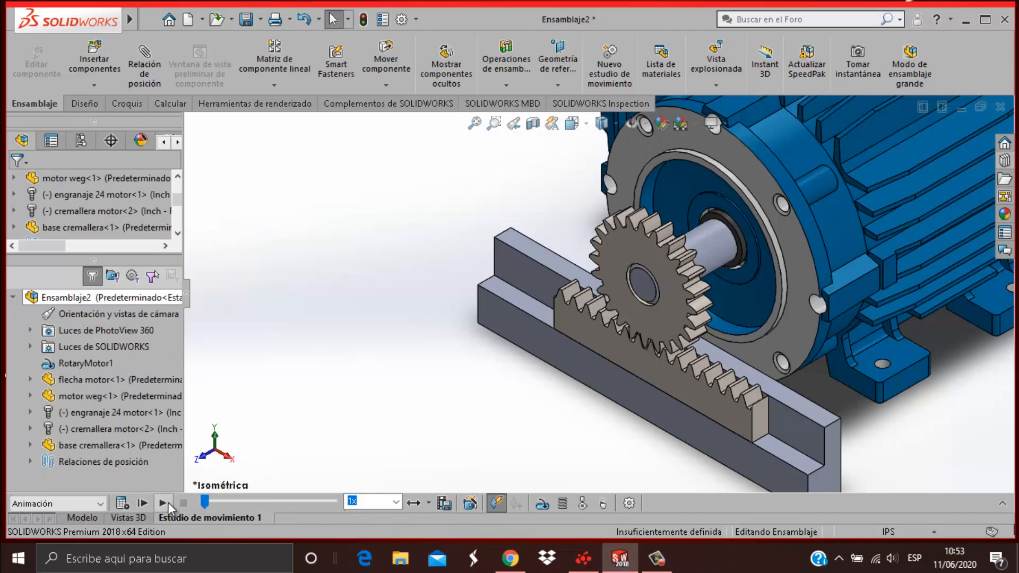
pyautogui.click(165, 503)
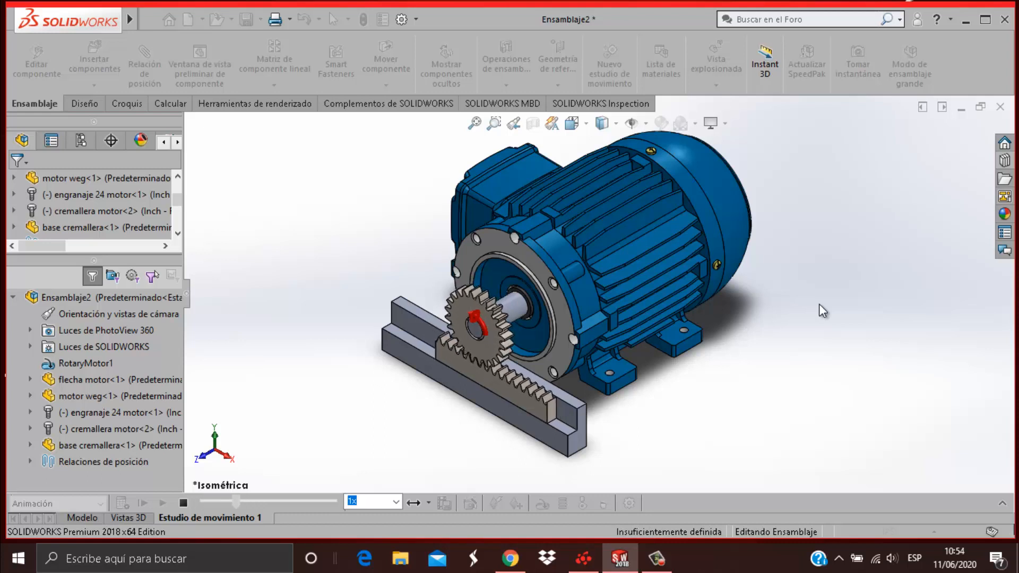
pyautogui.click(657, 558)
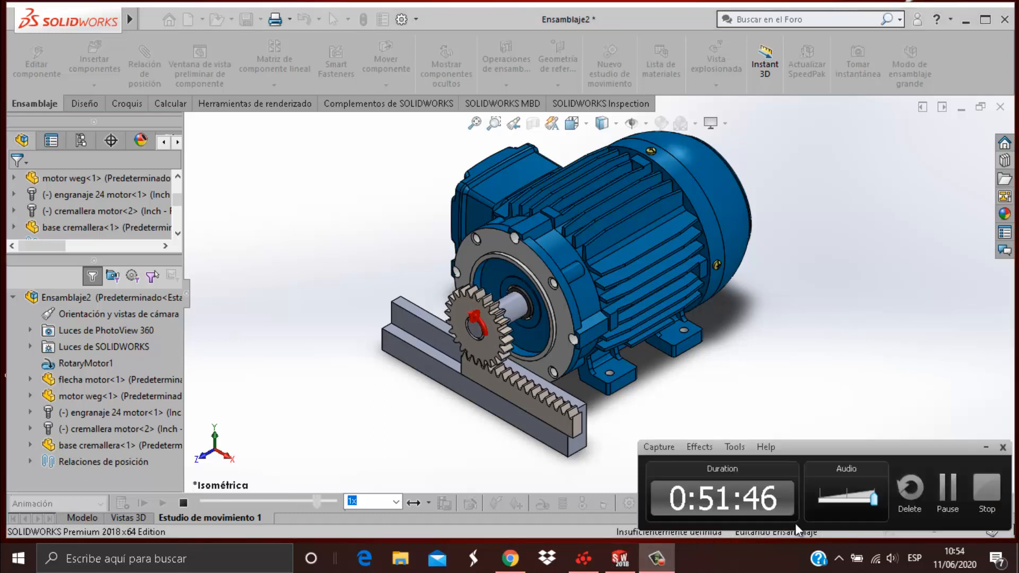